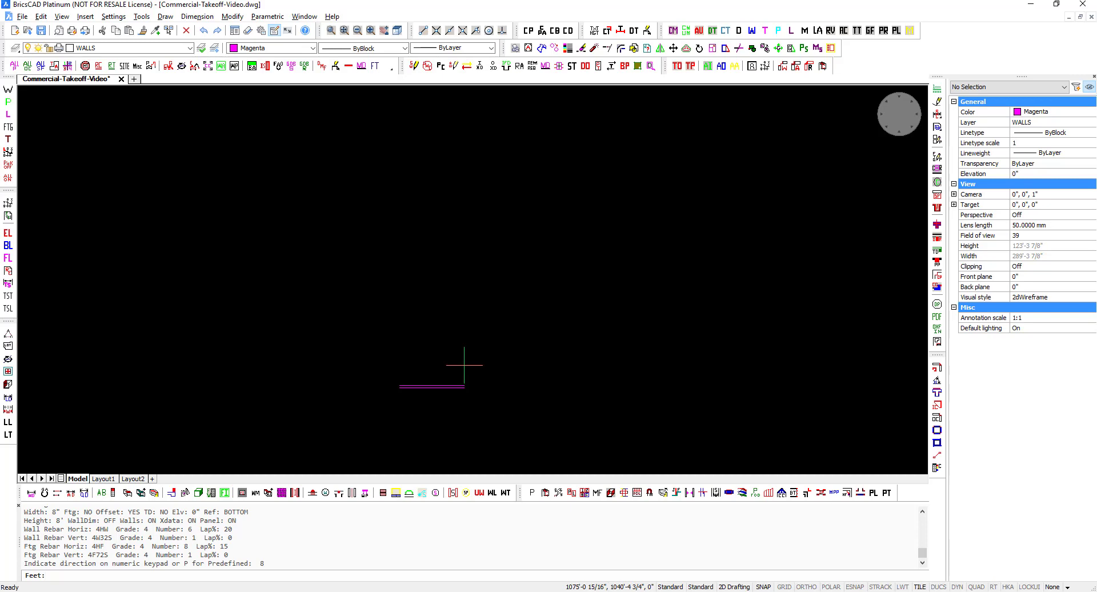
- Complete the upward wall from the lower-left corner and draw a 20'-0" wall to the right from its upper end
key("Return")
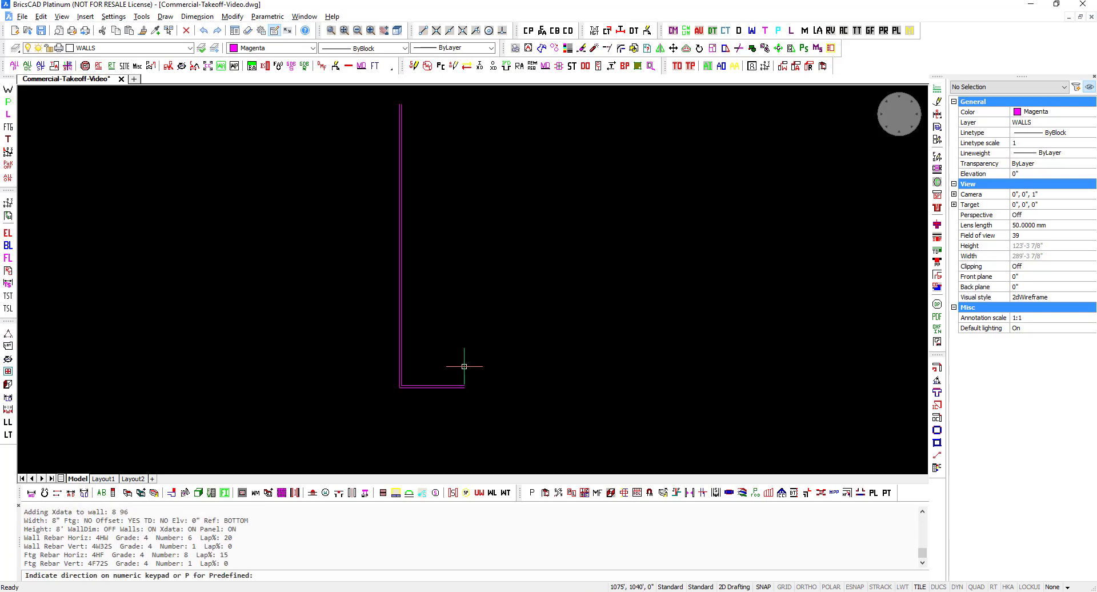
type("6")
key("Return")
type("20")
key("Return")
type("0")
key("Return")
- Switch to predefined wall 27 and extend the top wall 13'-10" to the right
type("P")
key("Return")
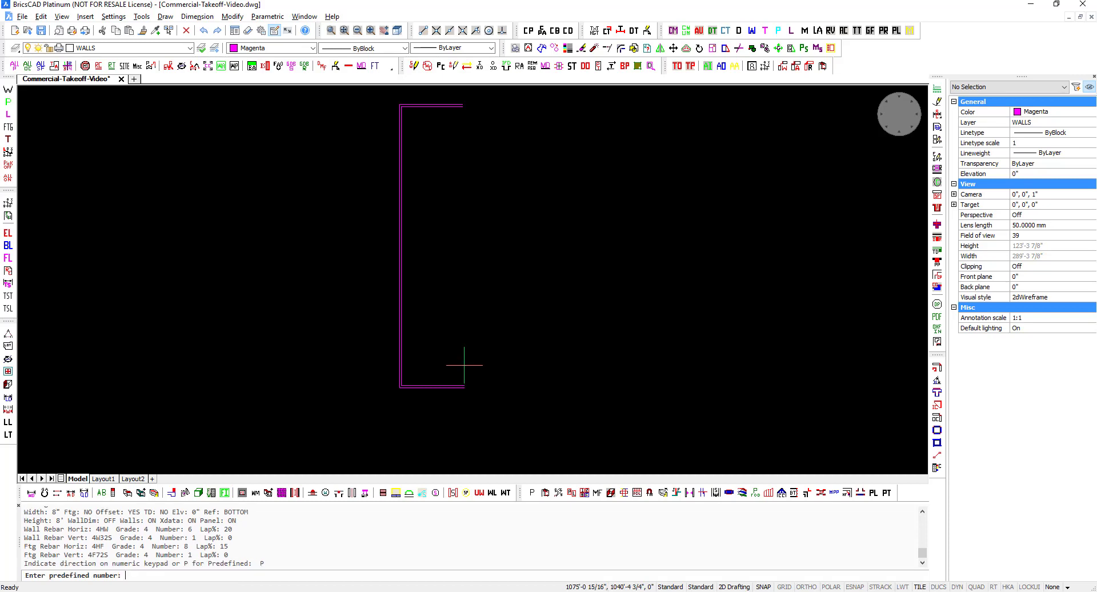
type("27")
key("Return")
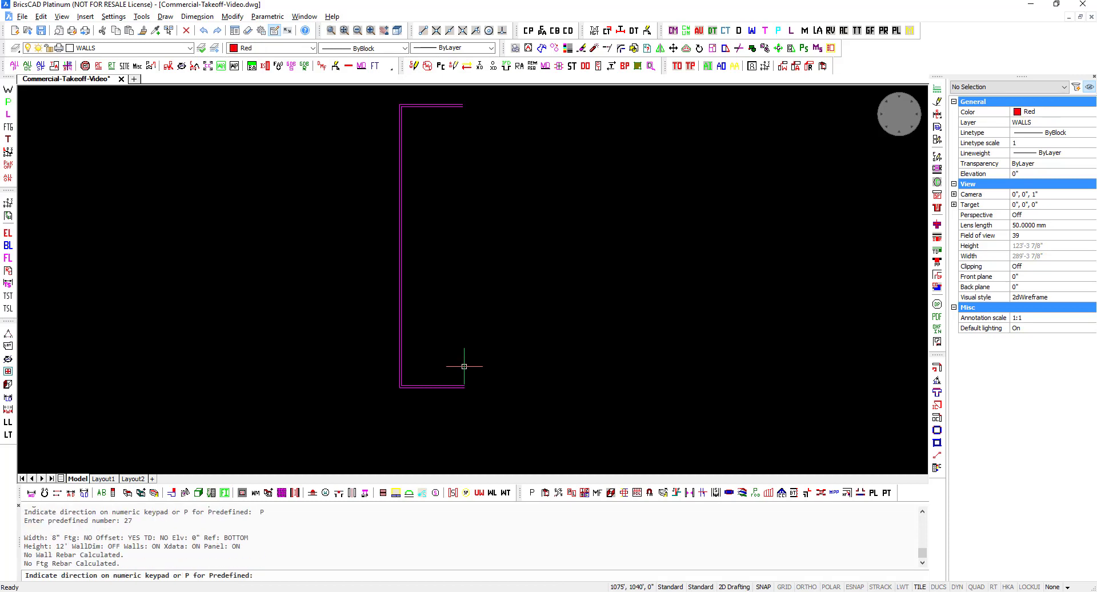
type("6")
key("Return")
type("13")
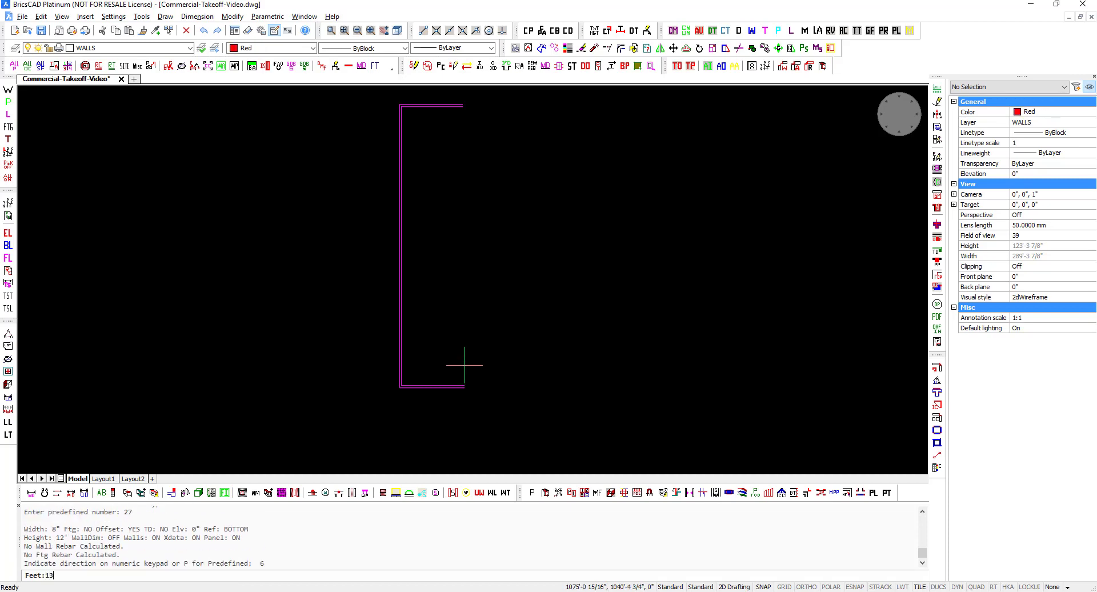
key("Return")
type("10")
key("Return")
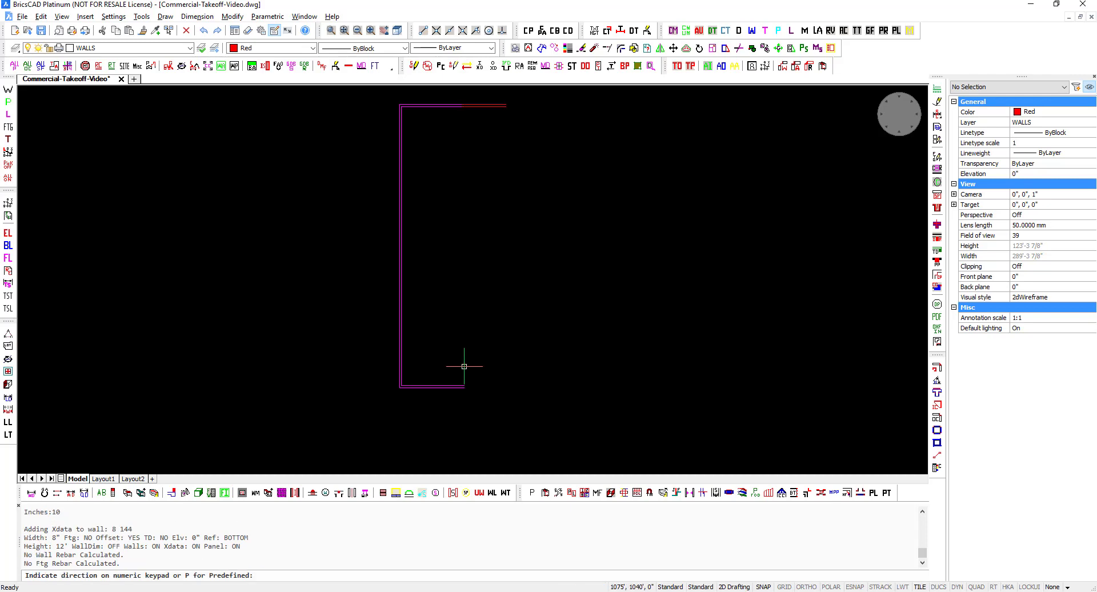
- Switch to predefined wall 145 and extend the top wall 8'-0" to the right
type("P")
key("Return")
type("145")
key("Return")
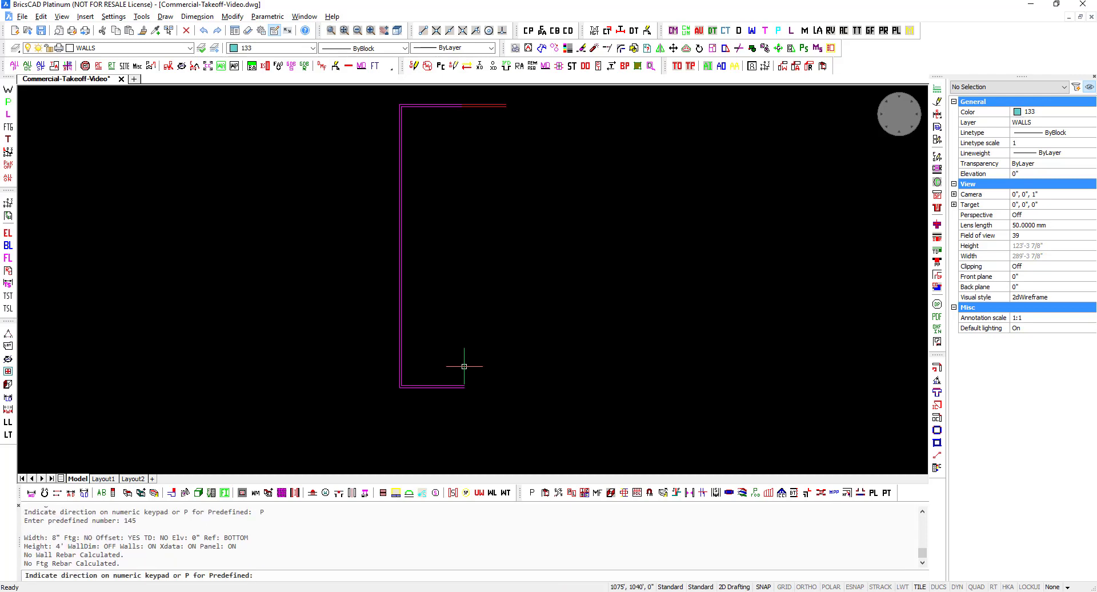
type("6")
key("Return")
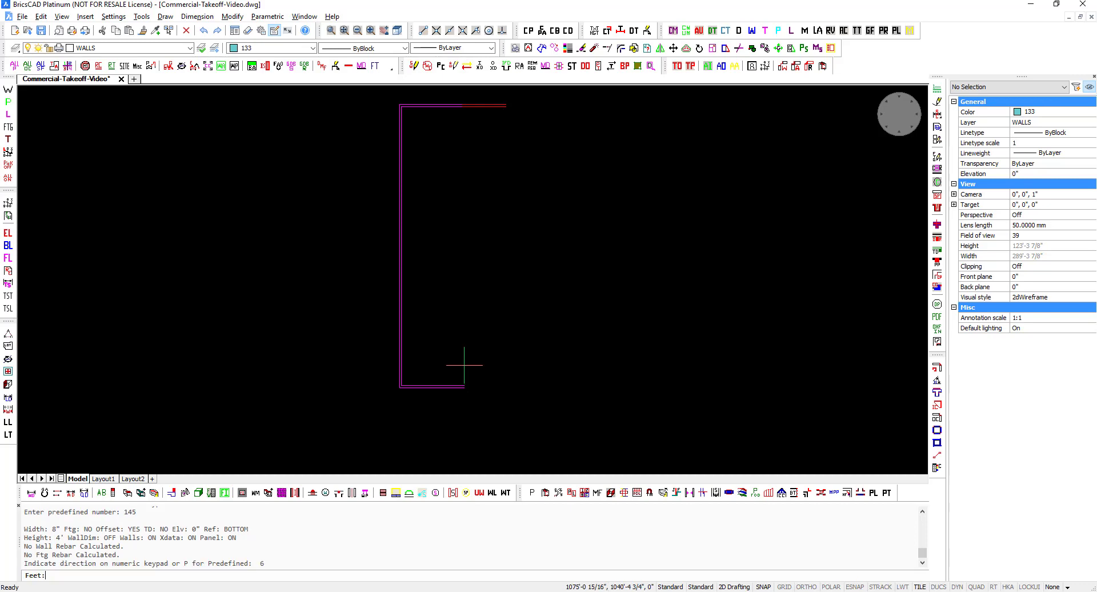
type("8")
key("Return")
type("0")
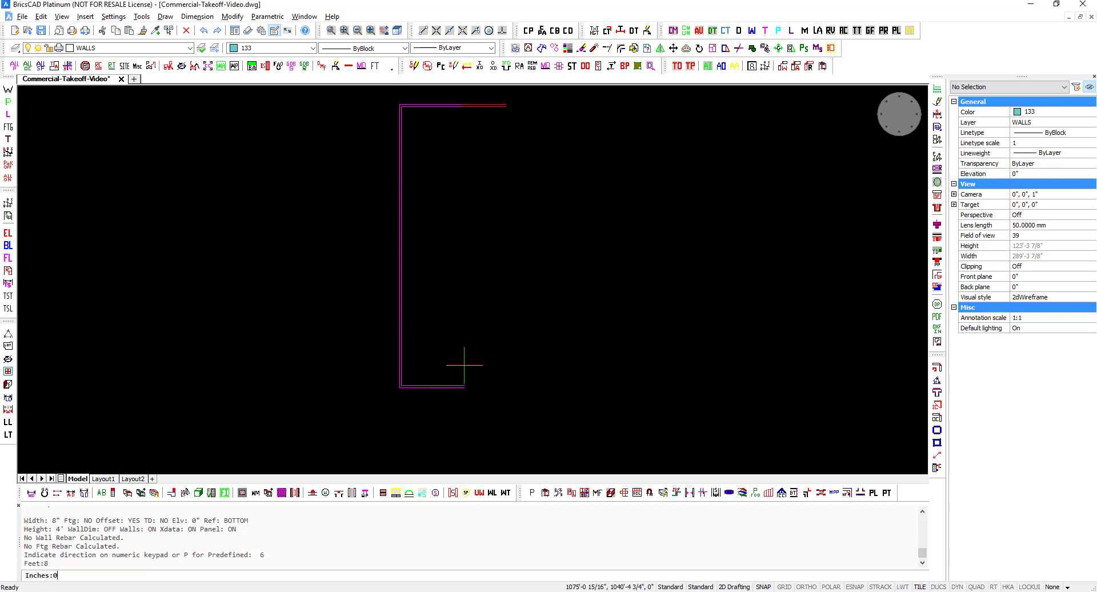
key("Return")
- Switch back to predefined wall 27 and extend the top wall 38'-2" to the right
type("P for Predefined:")
key("Return")
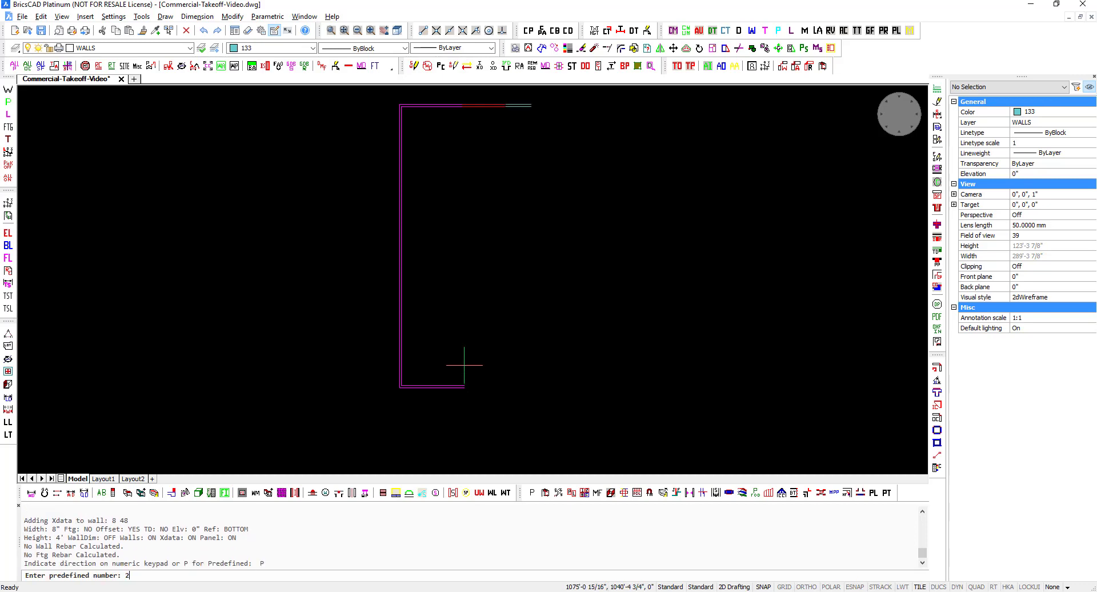
type("27")
key("Return")
type("6")
key("Return")
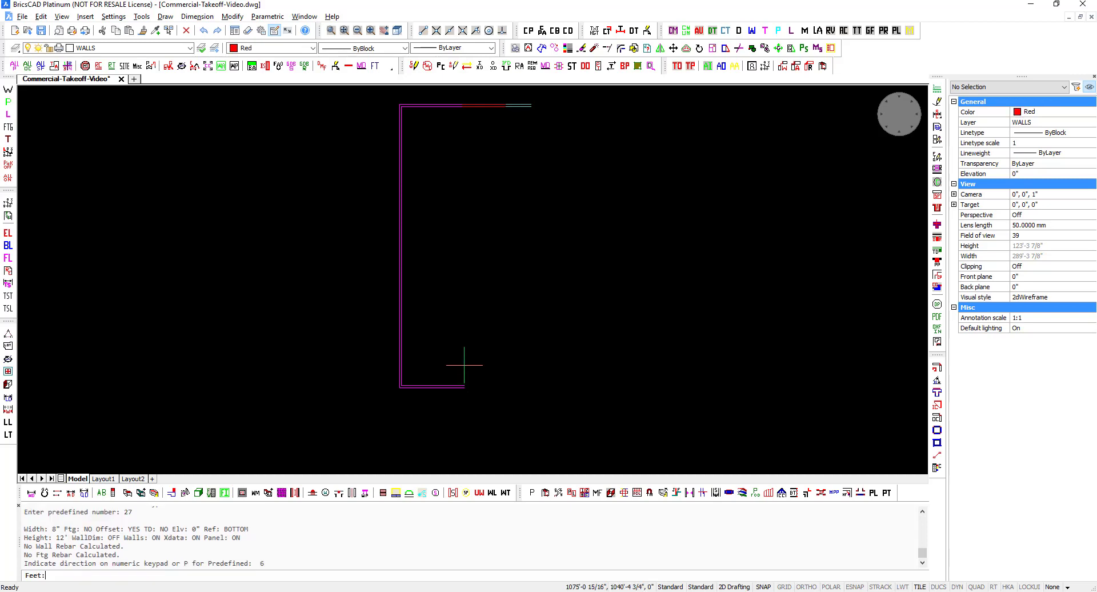
type("38")
key("Return")
type("0")
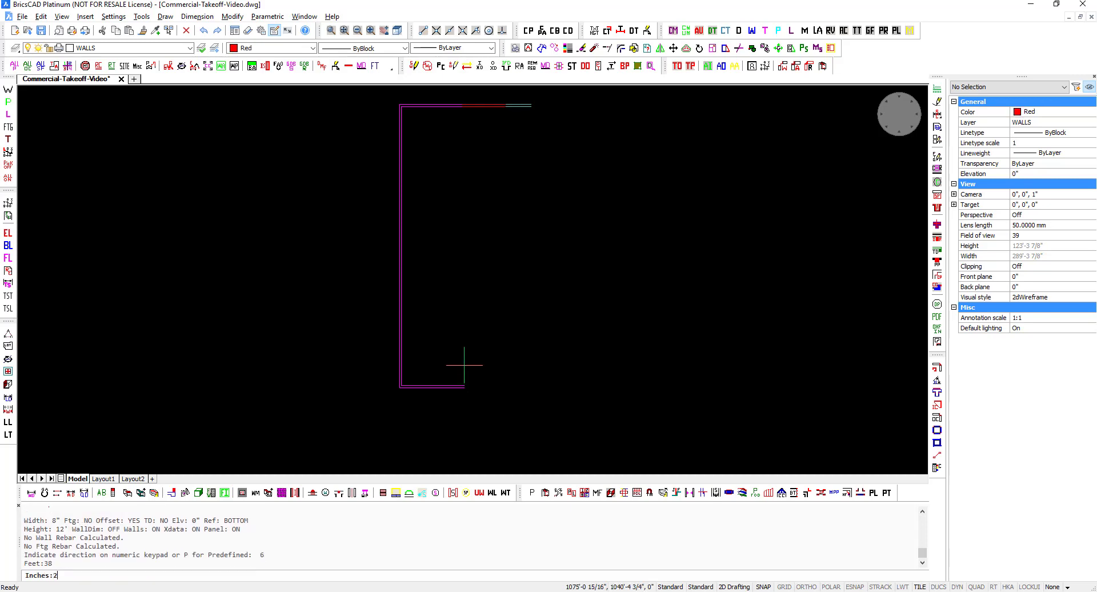
key("Return")
- Switch to predefined wall 5 and extend the top wall 20'-0" to the right up to the upper-right corner
type("P")
key("Return")
type("5")
key("Return")
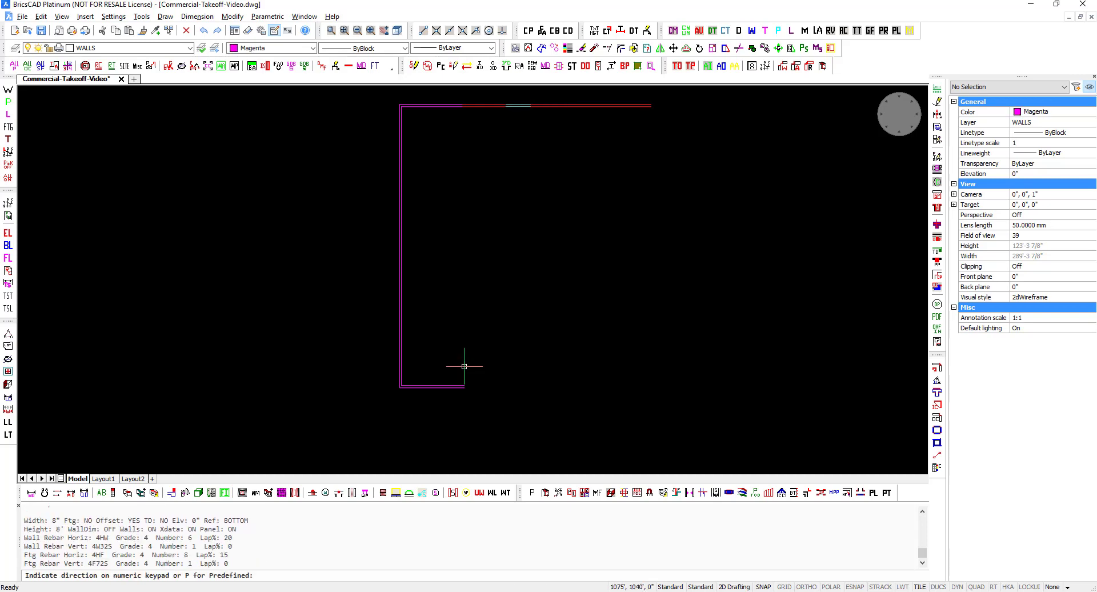
type("6")
key("Return")
type("20")
key("Return")
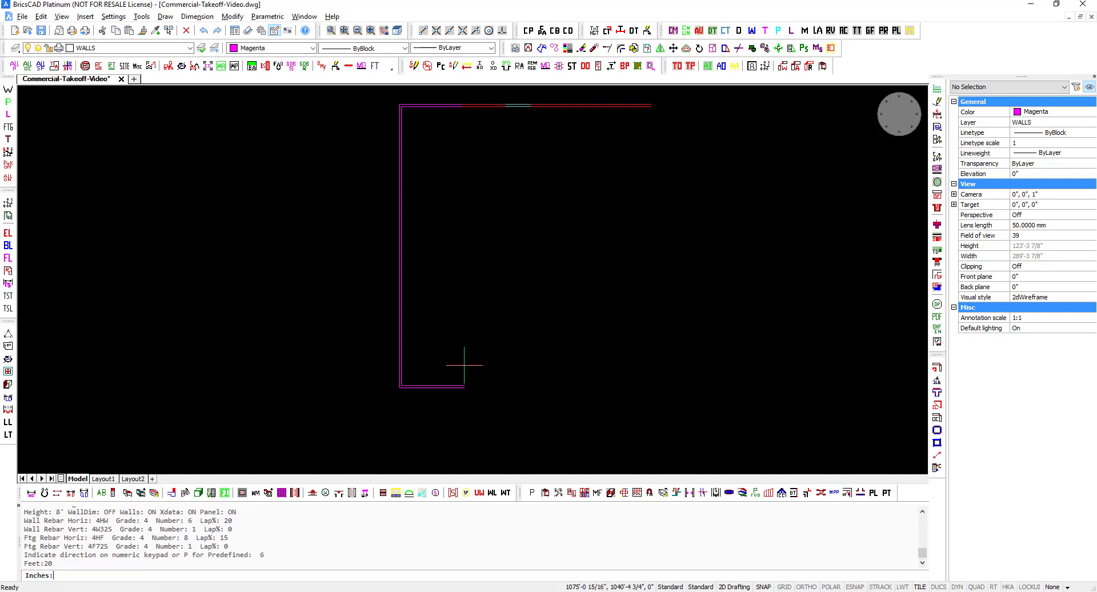
type("0")
key("Return")
- Draw a 4'-0" wall segment downward from the upper-right corner
type("2")
key("Return")
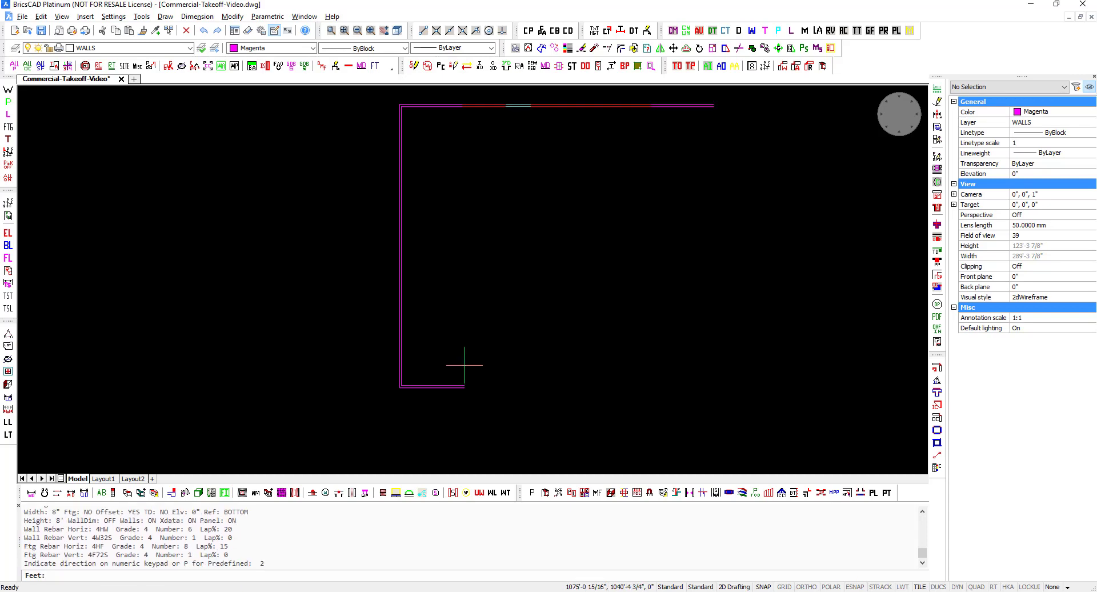
type("4")
key("Return")
type("0")
key("Return")
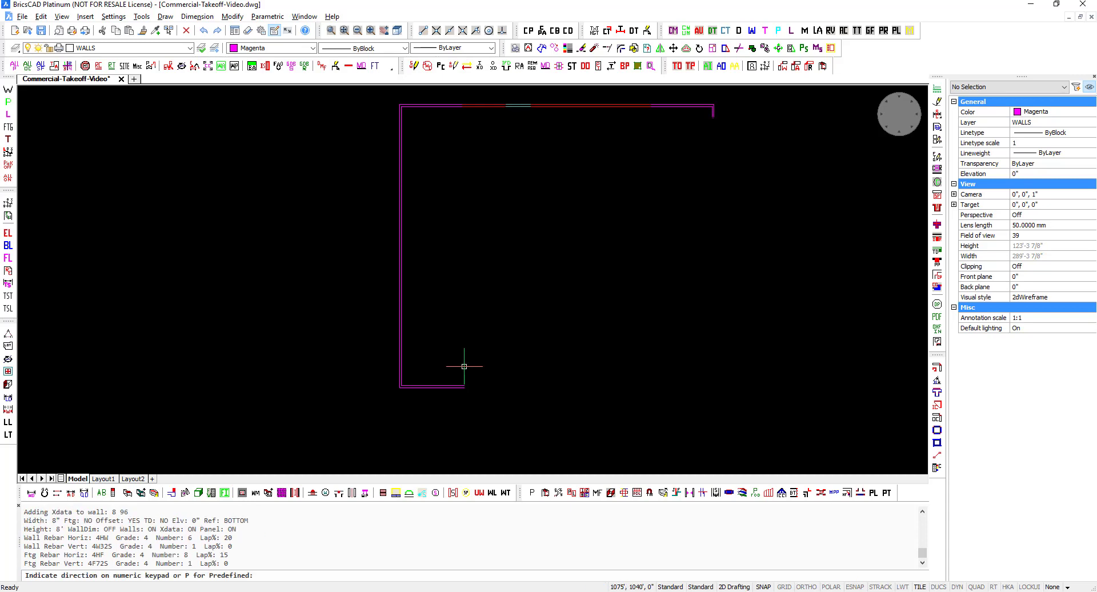
- Switch to predefined wall 146 and extend the right-hand wall 4'-0" downward
type("P")
key("Return")
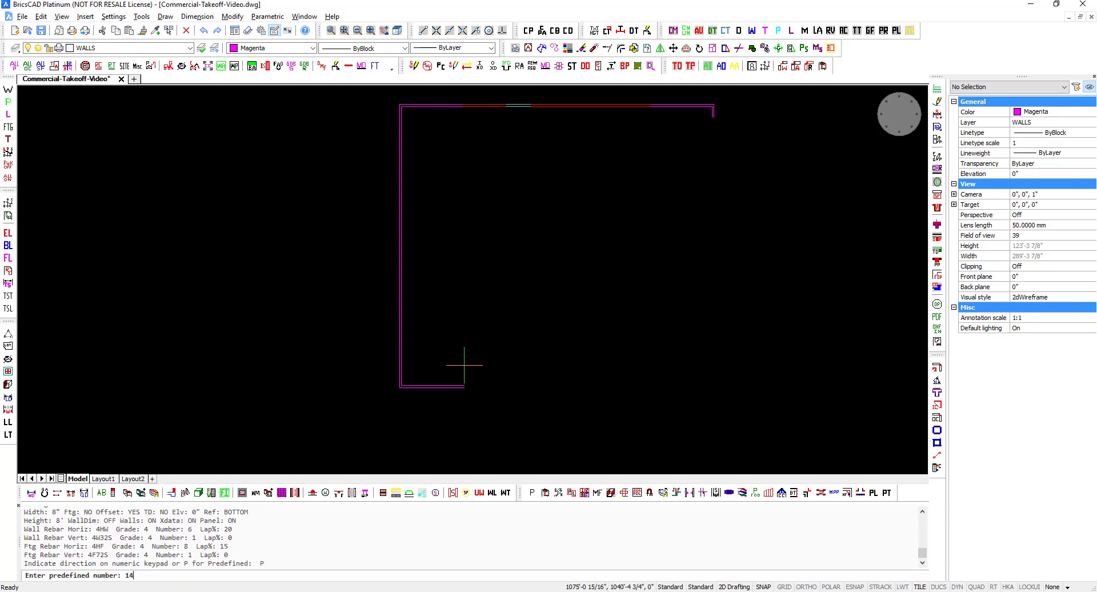
type("146")
key("Return")
type("2")
key("Return")
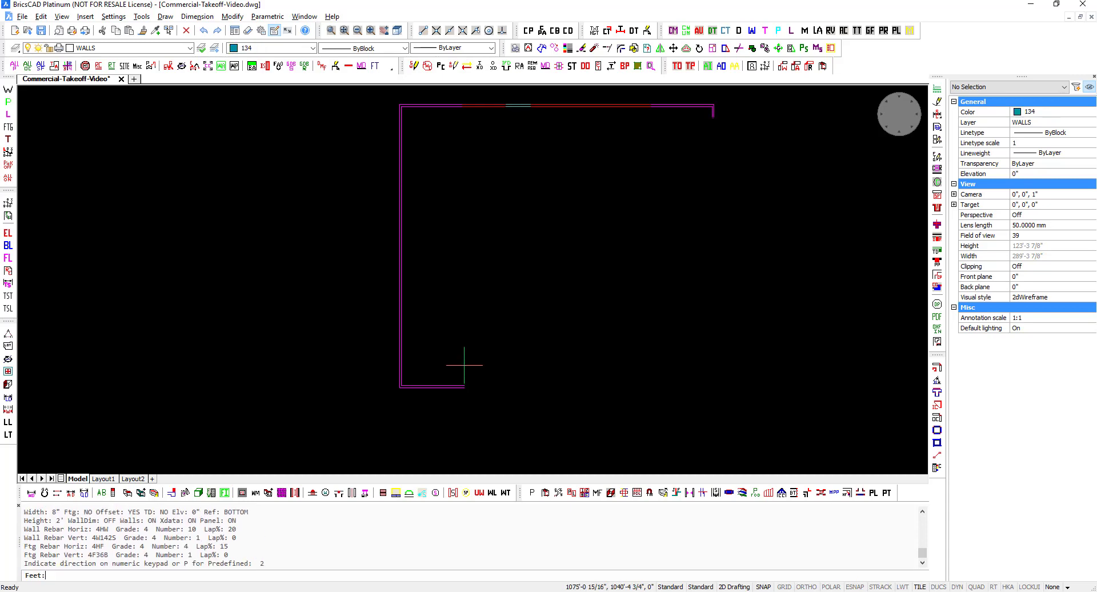
type("4")
key("Return")
type("0")
key("Return")
- Switch to predefined wall 5 and extend the right-hand wall down until it is level with the bottom wall
type("P")
key("Return")
type("5")
key("Return")
type("2")
key("Return")
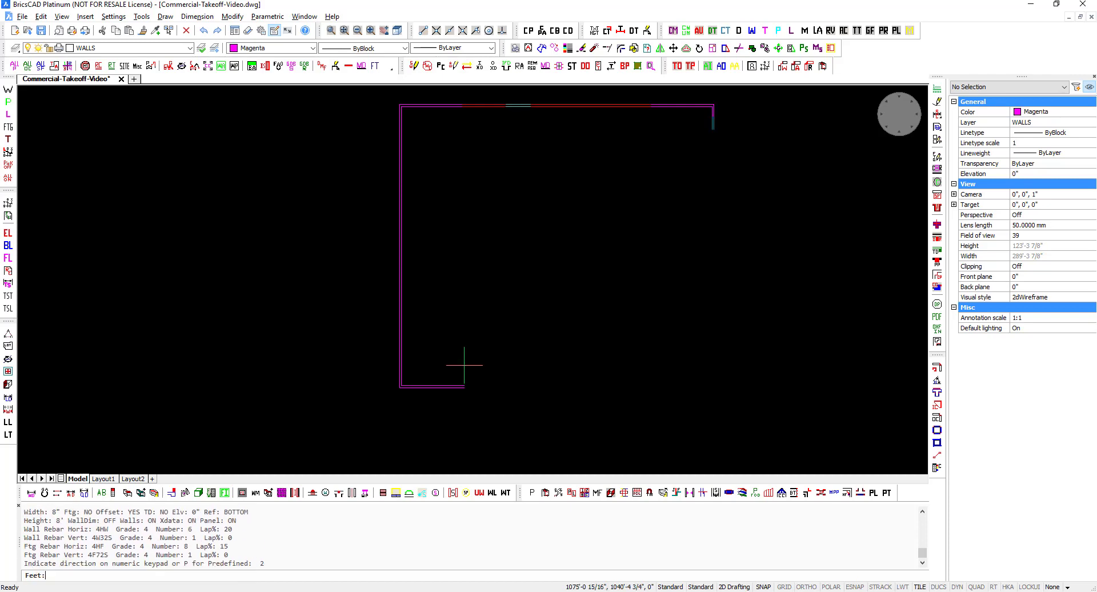
type("8")
key("Return")
type("0")
key("Return")
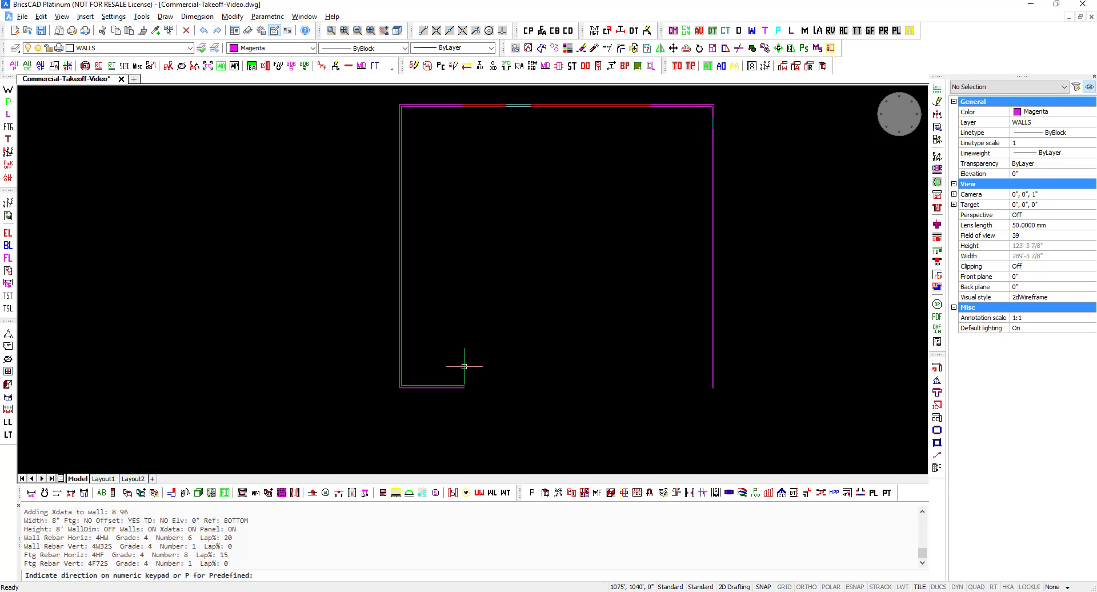
- Draw a 20'-0" wall to the left from the lower-right corner
type("4")
key("Return")
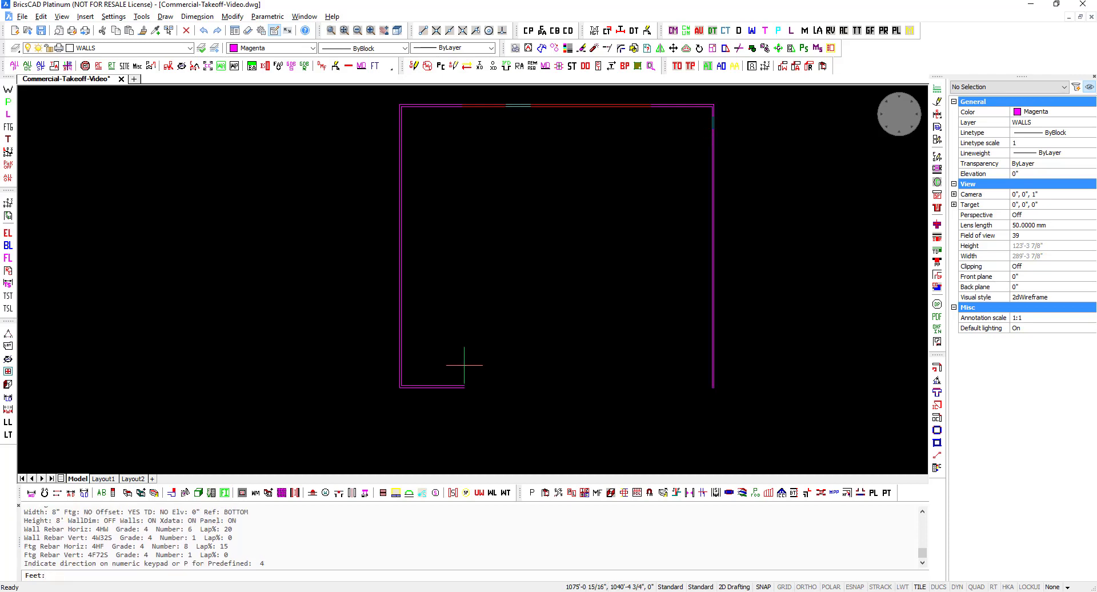
type("20")
key("Return")
type("0")
key("Return")
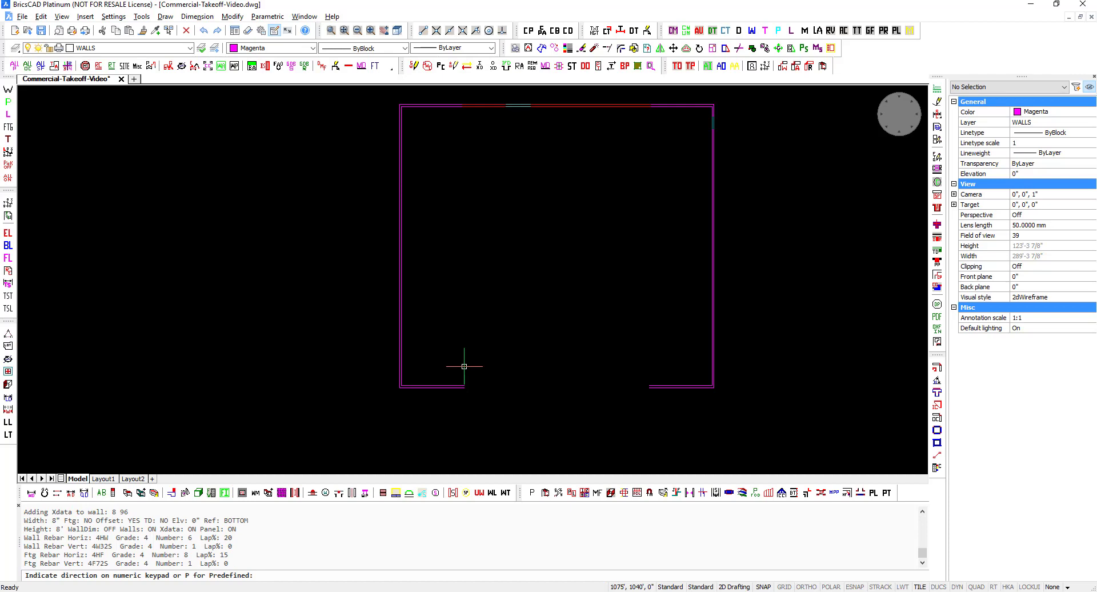
- Switch to predefined wall 4 and extend the bottom wall to the left, entering 12 as the feet value
type("P")
key("Return")
type("4")
key("Return")
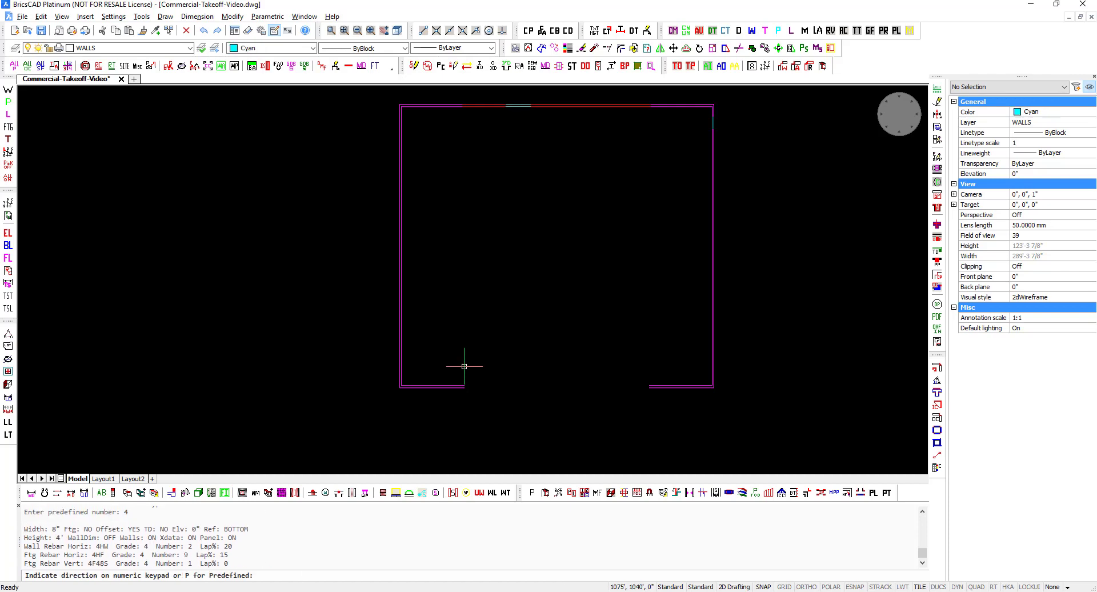
type("4")
key("Return")
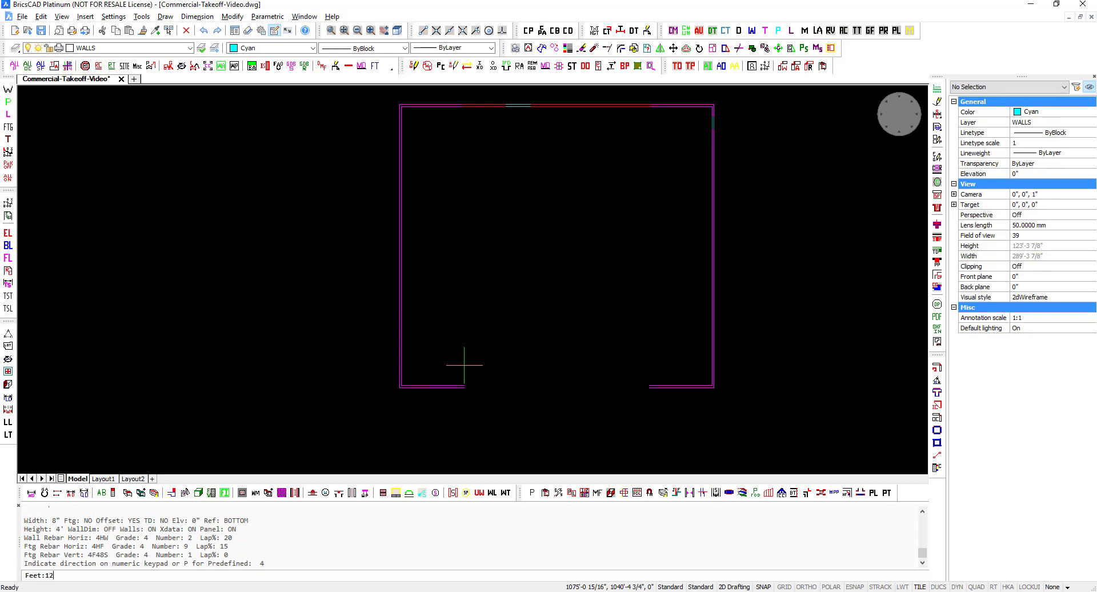
type("12")
key("Return")
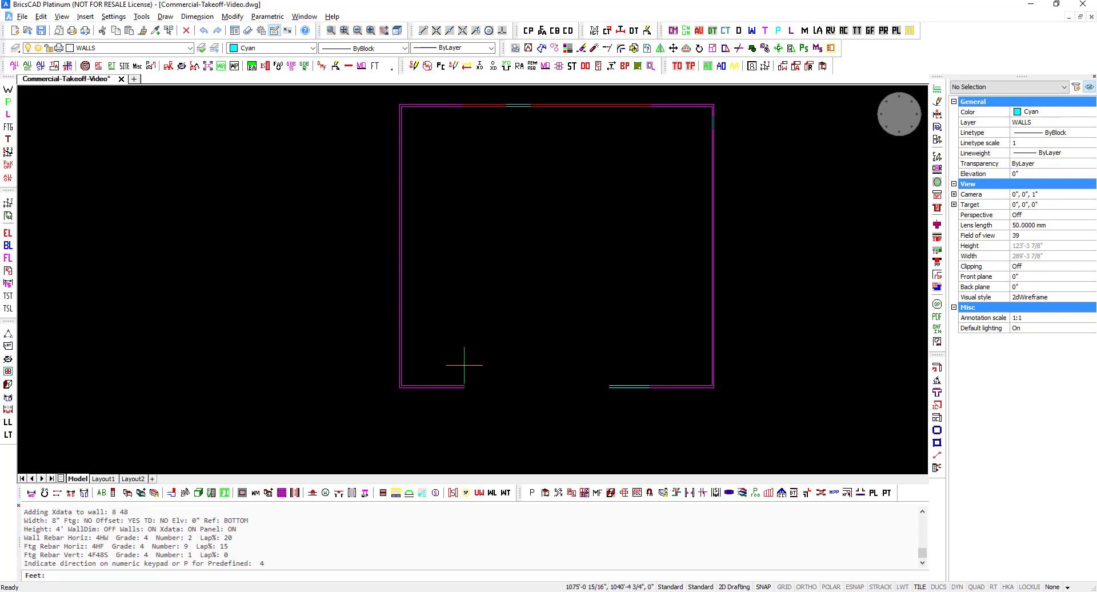
- Extend the bottom wall another 8'-0" to the left with the same predefined wall
type("8")
key("Return")
type("0")
key("Return")
- Add a 17'-6" segment to the left along the bottom wall
type("4")
key("Return")
type("17")
key("Return")
type("3")
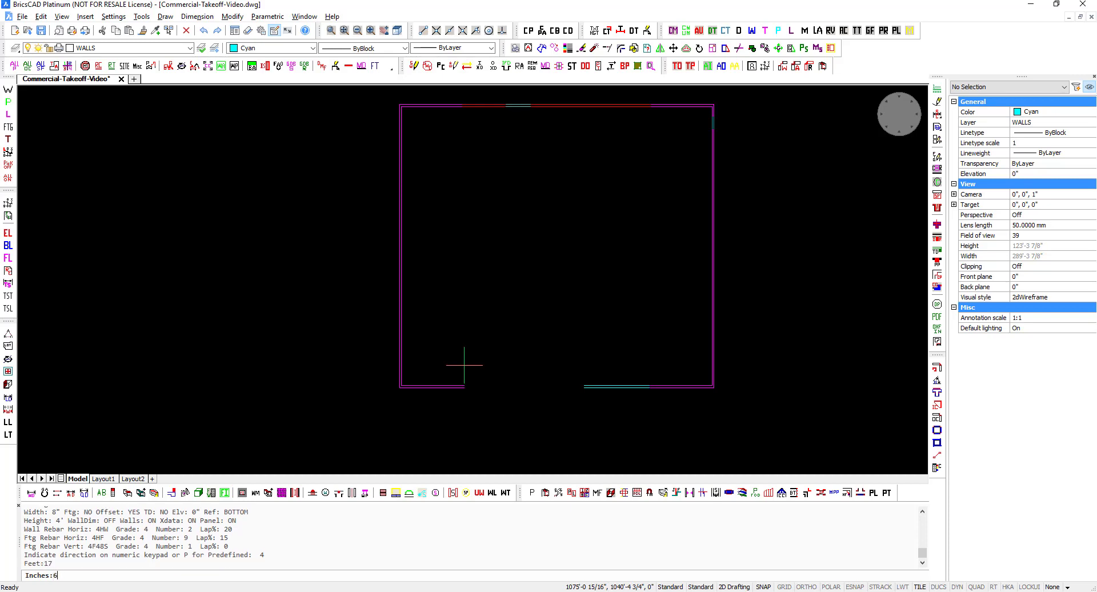
key("Return")
- Add an 8'-0" segment to the left along the bottom wall after the 17'-6" segment
type("4")
key("Return")
type("8")
key("Return")
type("0")
key("Return")
- Draw the last 12' segment to the left to close the gap in the bottom wall, and leave direction entry
type("4")
key("Return")
type("12")
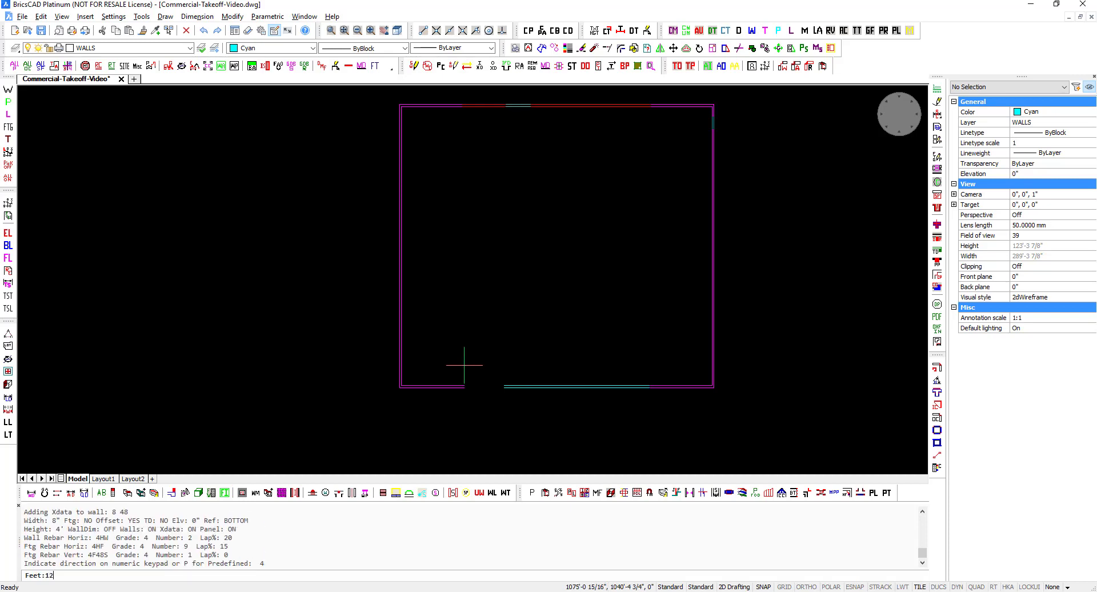
key("Return")
type("0")
key("Return")
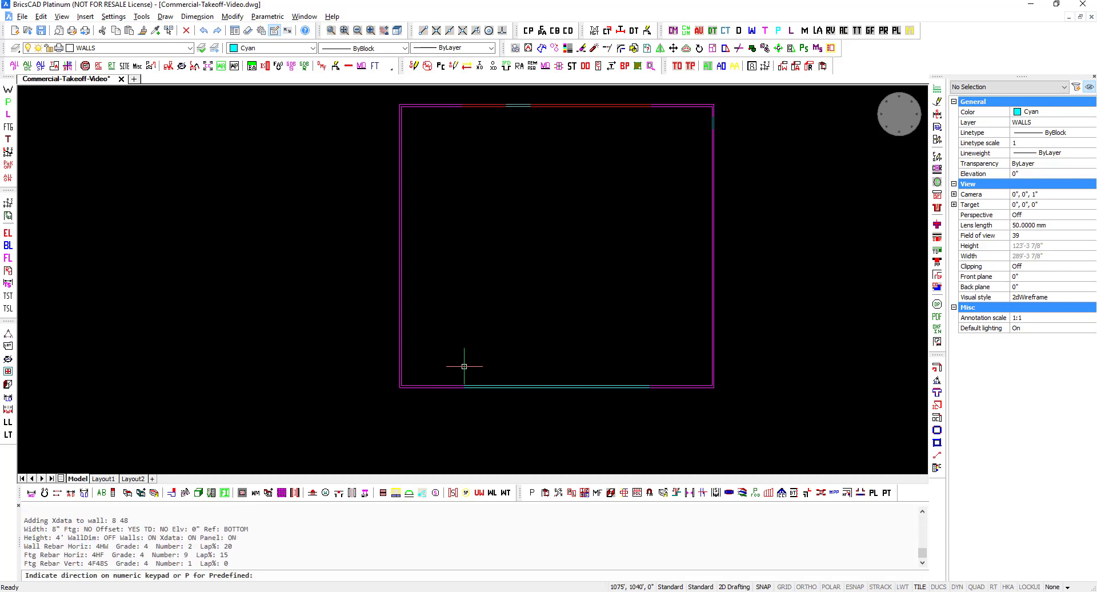
key("Return")
- Lift the pen and set a new start point by reference, 31'-8" along the top wall from the upper-left corner
type("p")
key("Return")
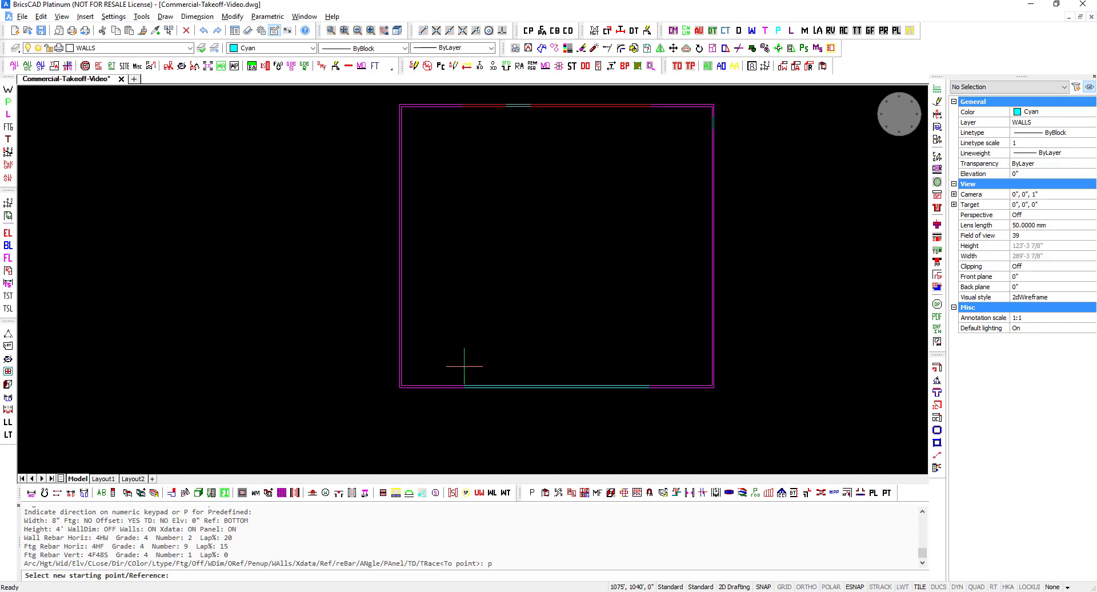
key("Return")
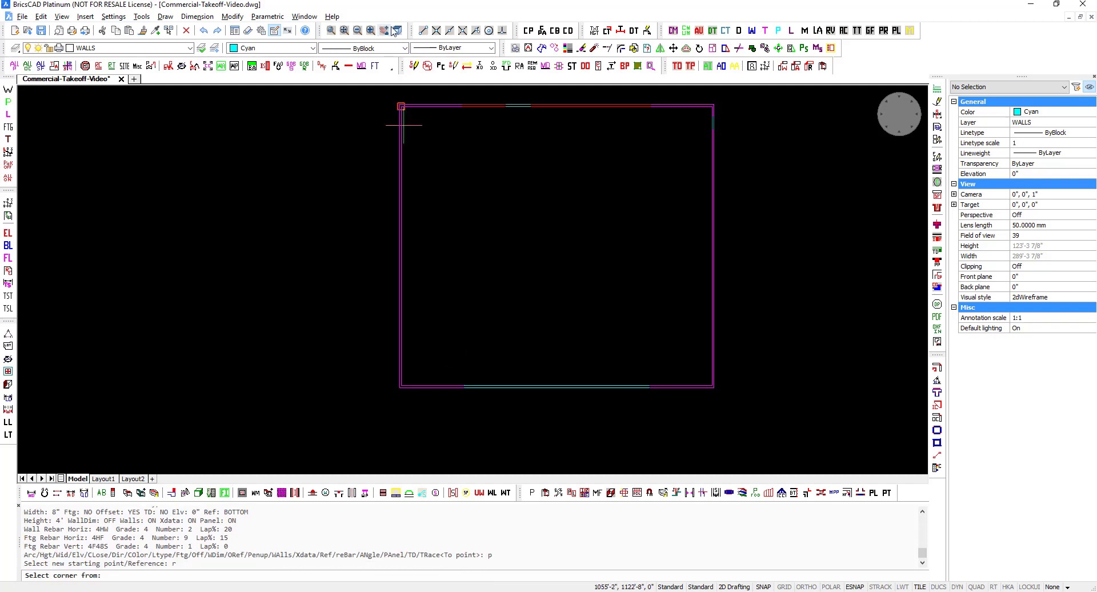
left_click(398, 103)
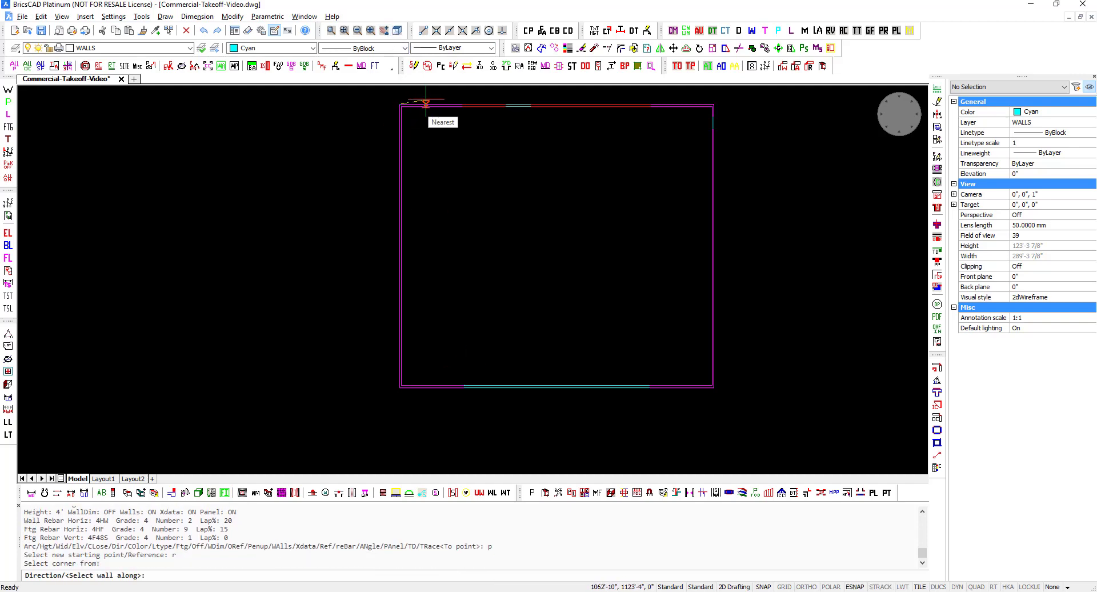
left_click(426, 106)
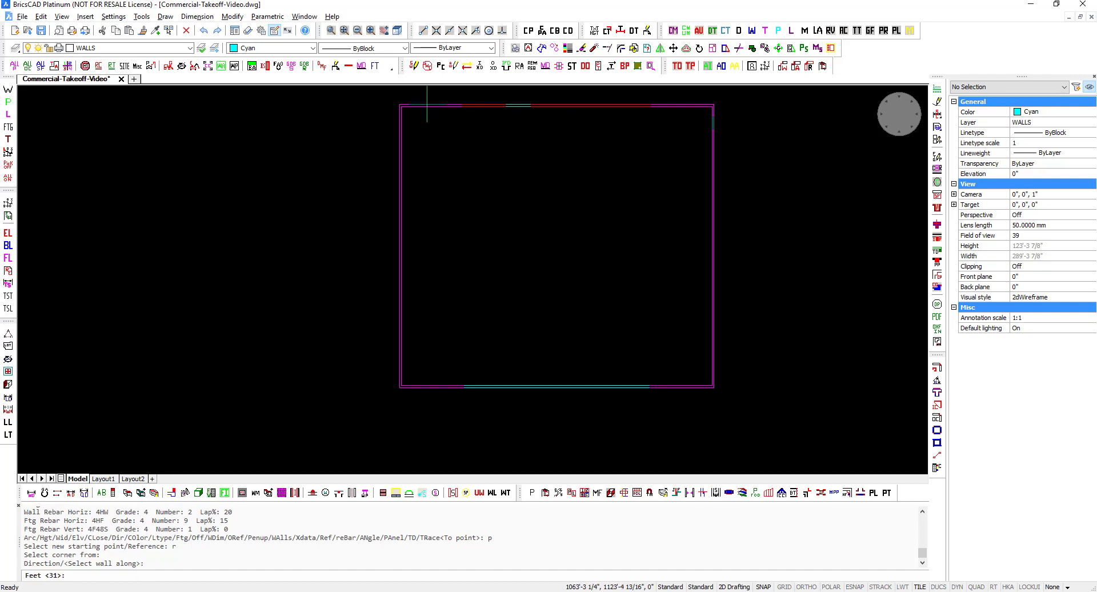
type("31")
key("Return")
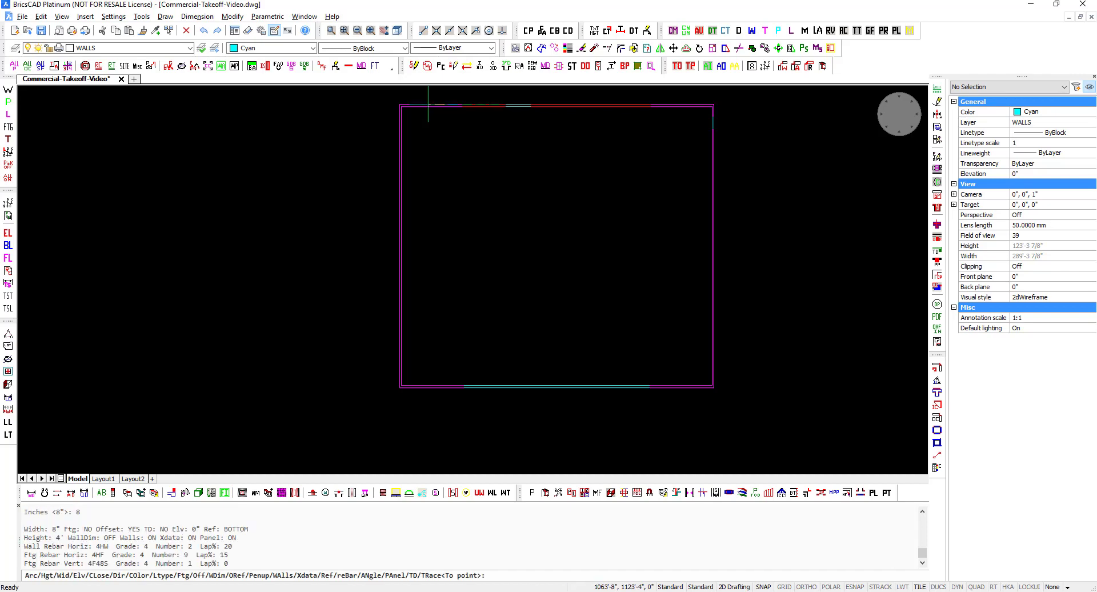
- Set the wall colour to 30 for the next wall
type("co")
key("Return")
type("30")
key("Return")
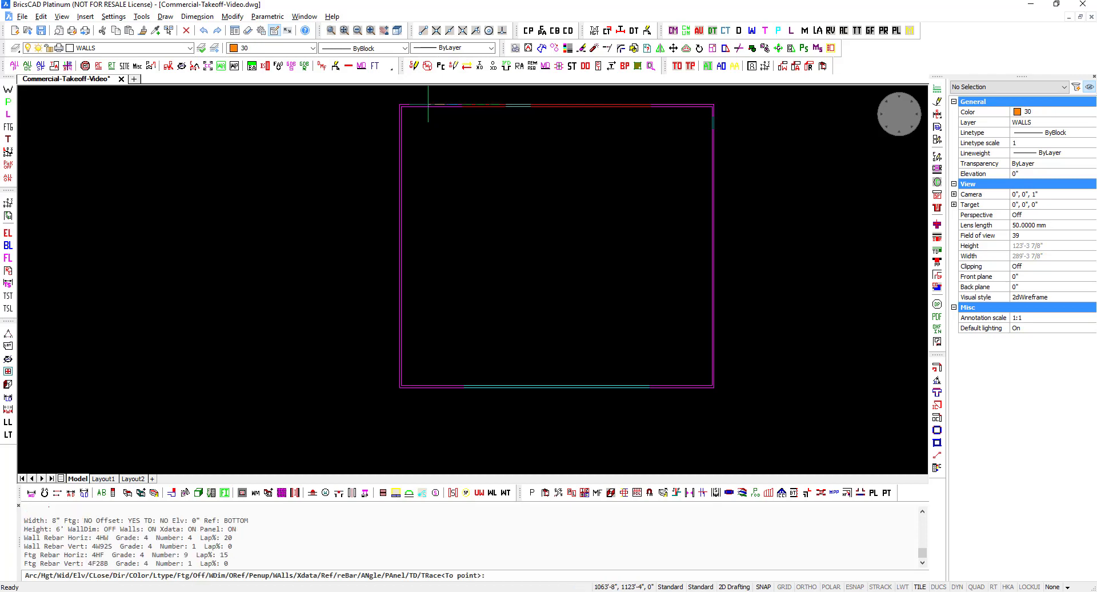
- Draw a 14'-8" wall segment upward from the new start point on the top wall
type("d")
key("Return")
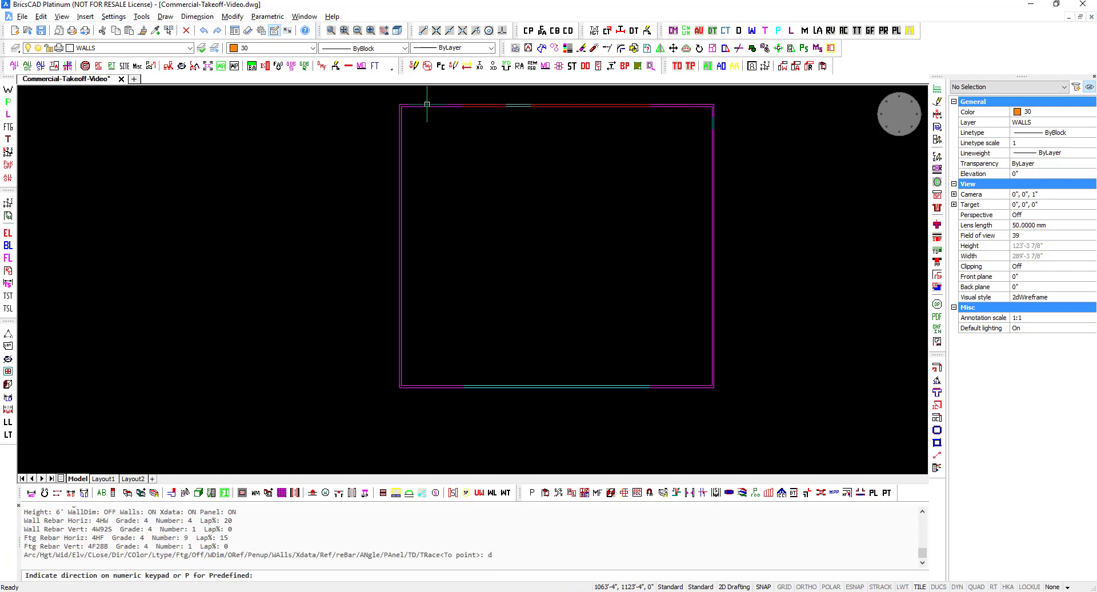
type("8")
key("Return")
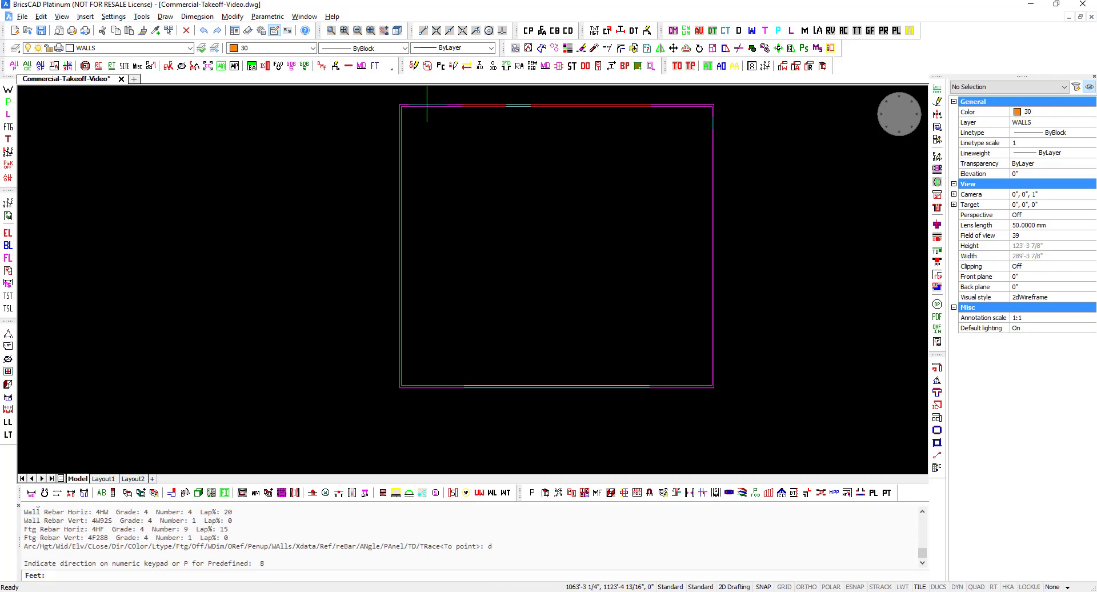
type("14")
key("Return")
type("8")
key("Return")
- Add a 12'-8" segment to the right from the upper end of the small projection's first wall
type("6")
key("Return")
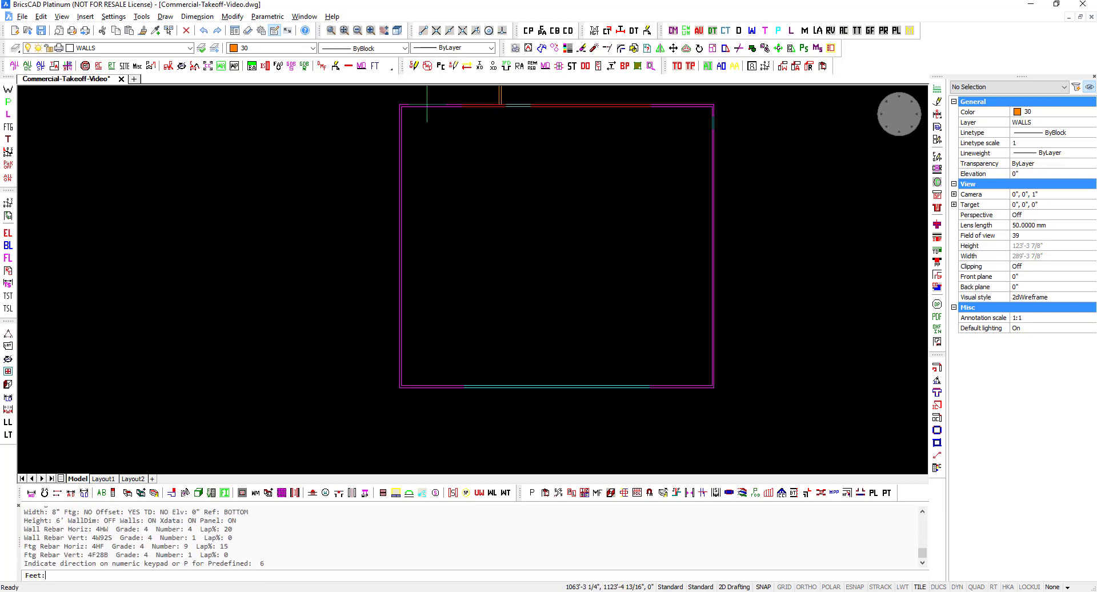
type("12")
key("Return")
type("8")
key("Return")
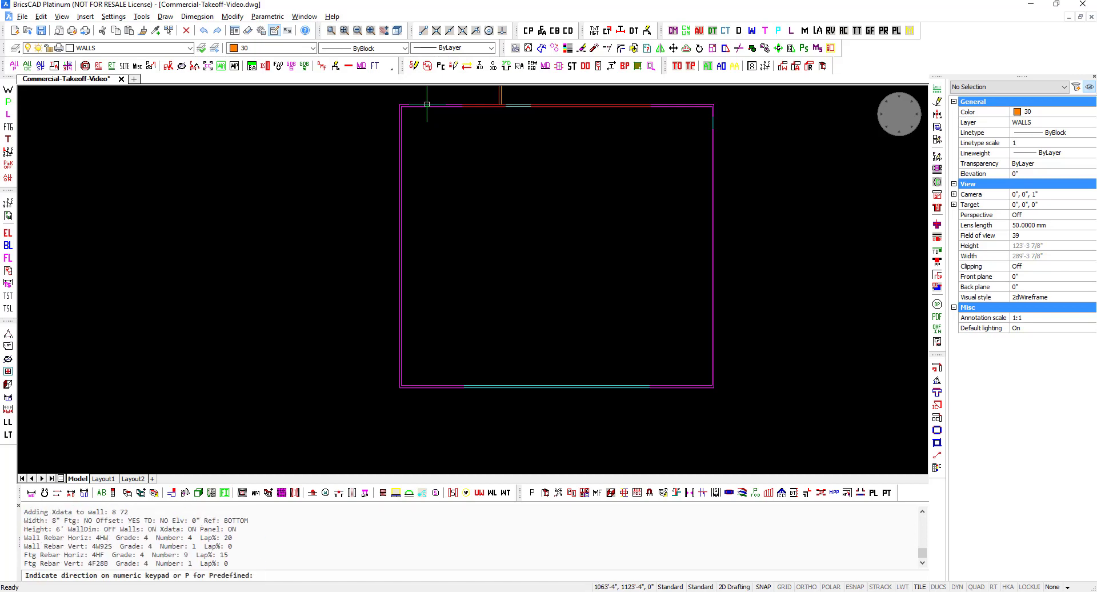
- Draw a 14'-8" segment down to the top wall to close the small projection, and leave direction entry
type("2")
key("Return")
type("14")
key("Return")
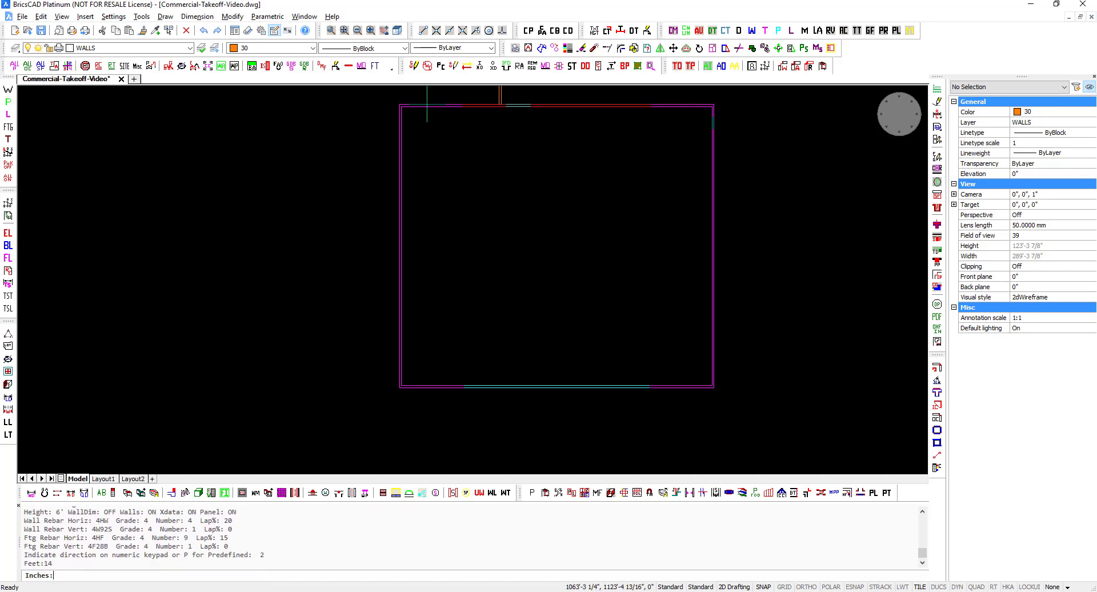
type("8")
key("Return")
middle_click_drag(549, 156, 502, 200)
key("Return")
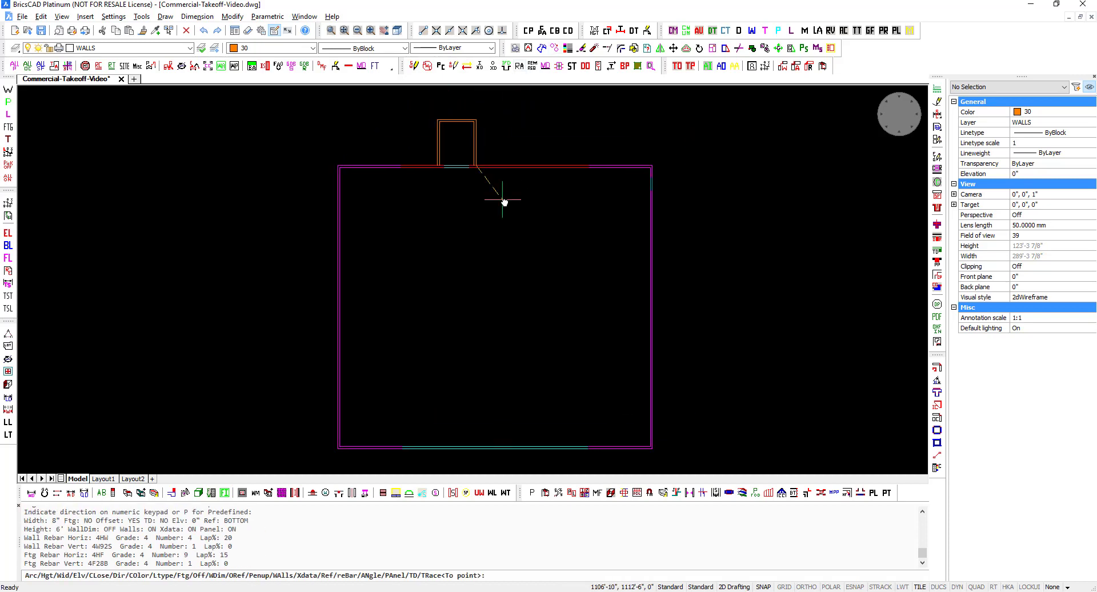
- Lift the pen to the projection's outer upper-right corner and switch to the predefined wall with colour 4 (cyan)
type("p")
key("Return")
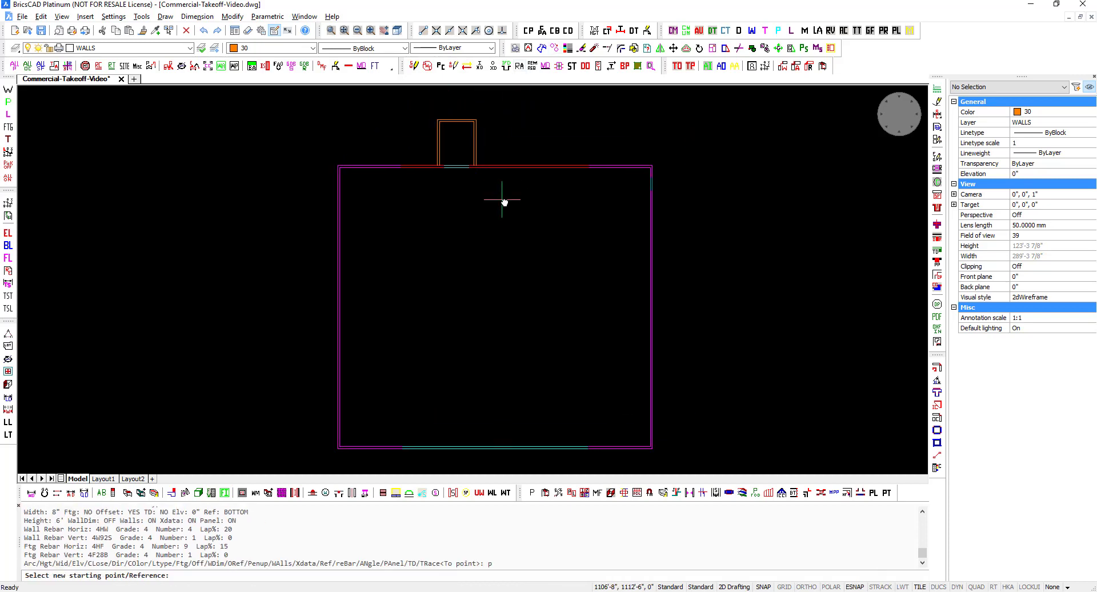
left_click(477, 120)
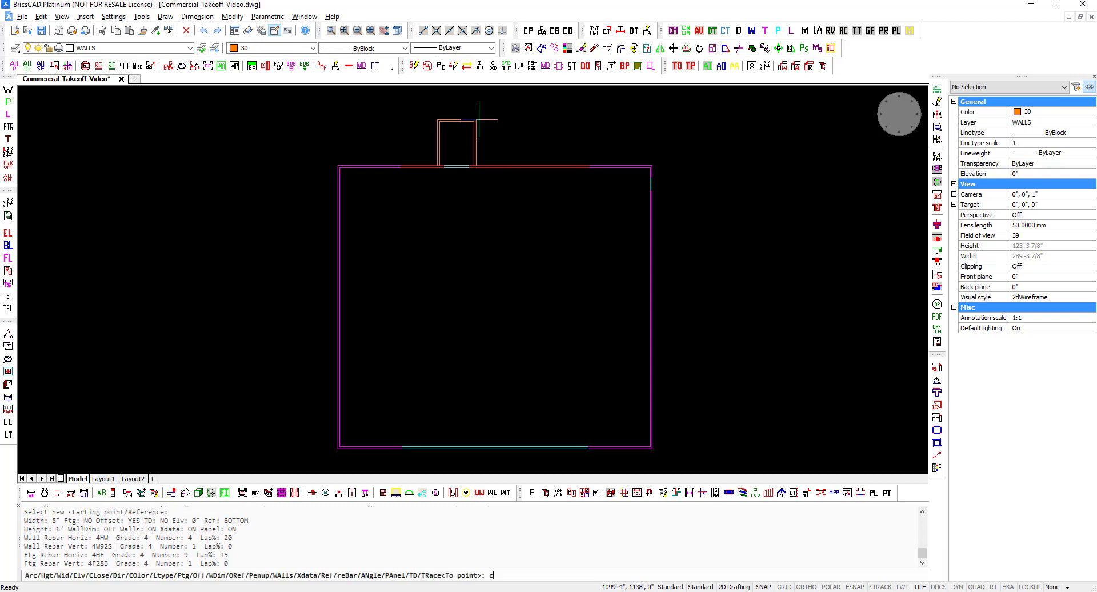
type("o")
key("Return")
type("p")
key("Return")
type("4")
key("Return")
- Draw a 56' wall segment to the right from the projection's upper-right corner and end the wall command
type("d")
key("Return")
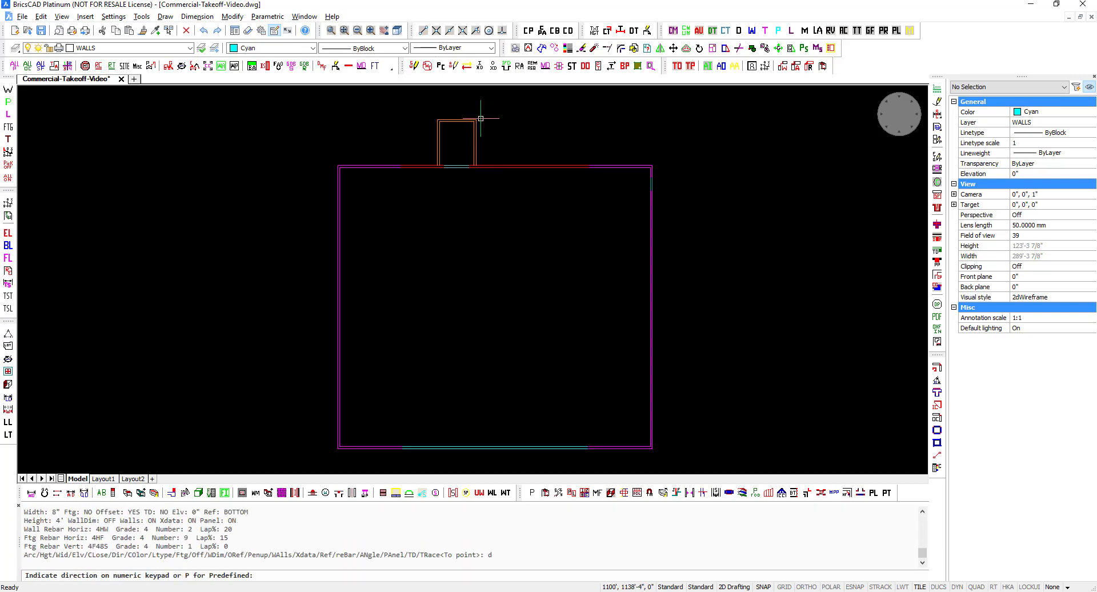
type("6")
key("Return")
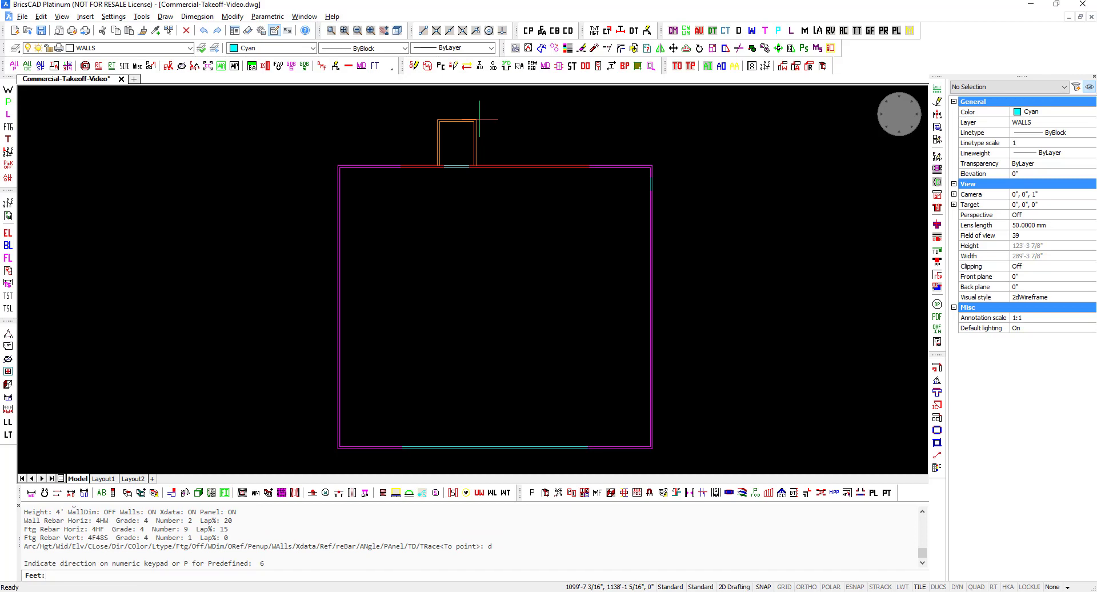
type("56")
key("Return")
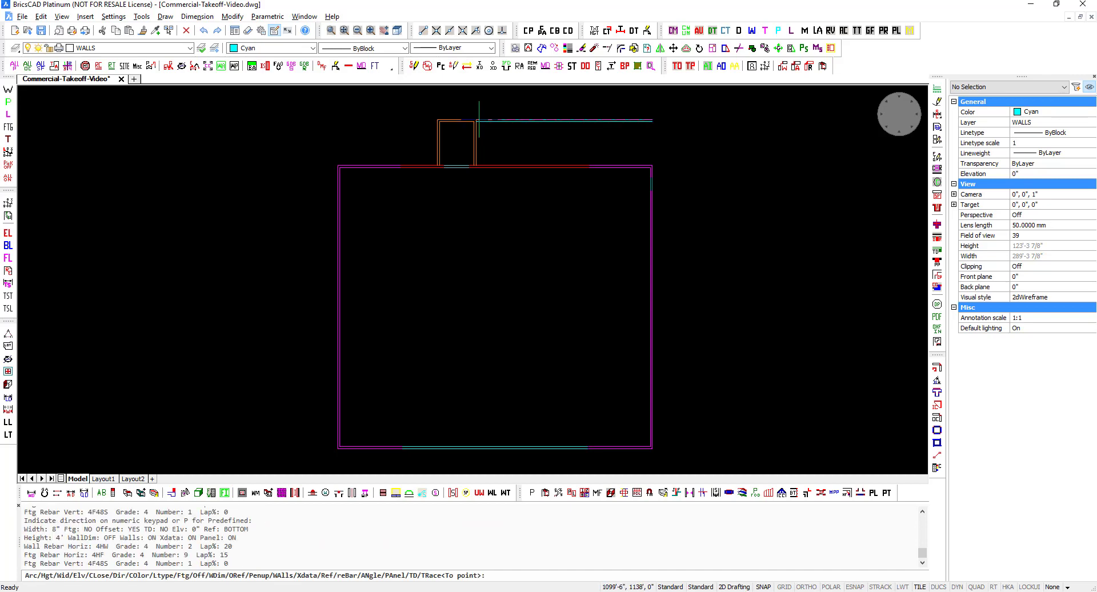
key("Escape")
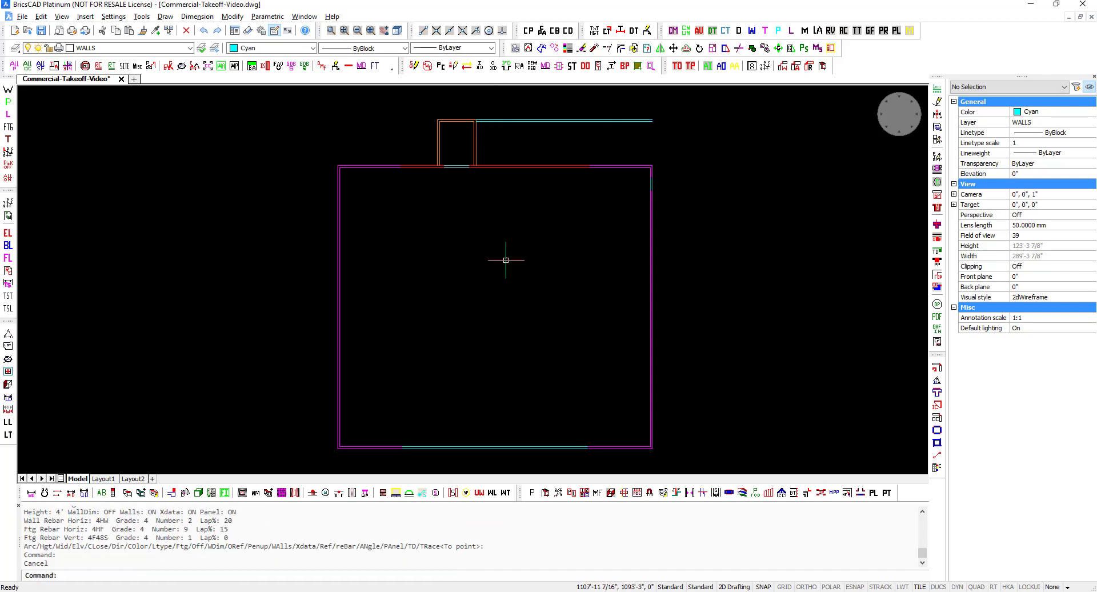
- Erase the inner wall line of the two shorter cyan segments in the bottom wall to form openings
scroll(454, 443, "up", 2)
middle_click_drag(455, 443, 423, 279)
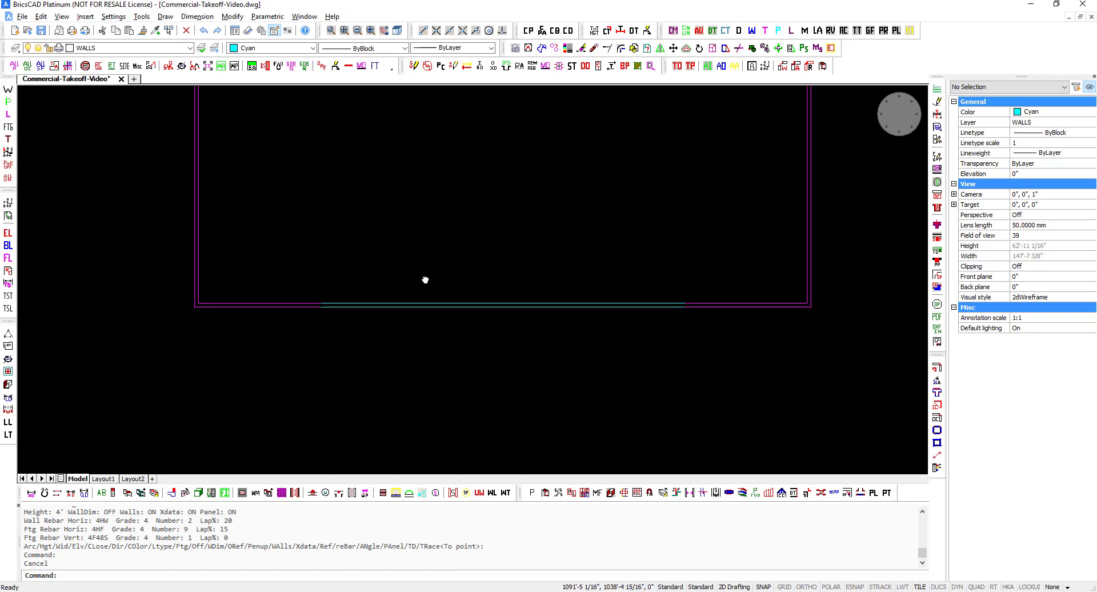
type("e")
key("Return")
left_click(407, 305)
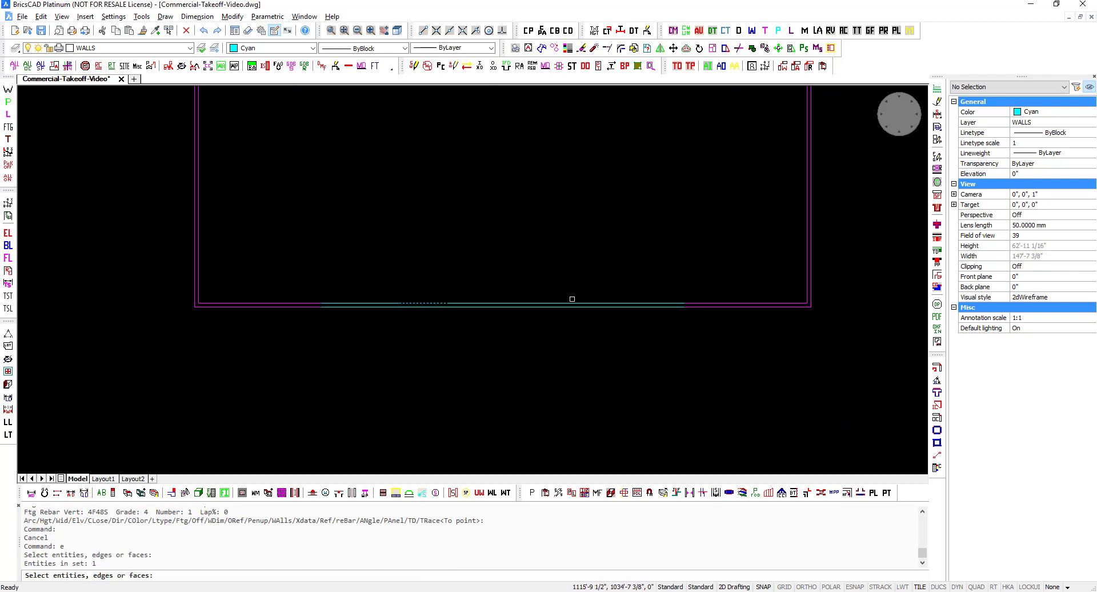
left_click(571, 303)
key("Return")
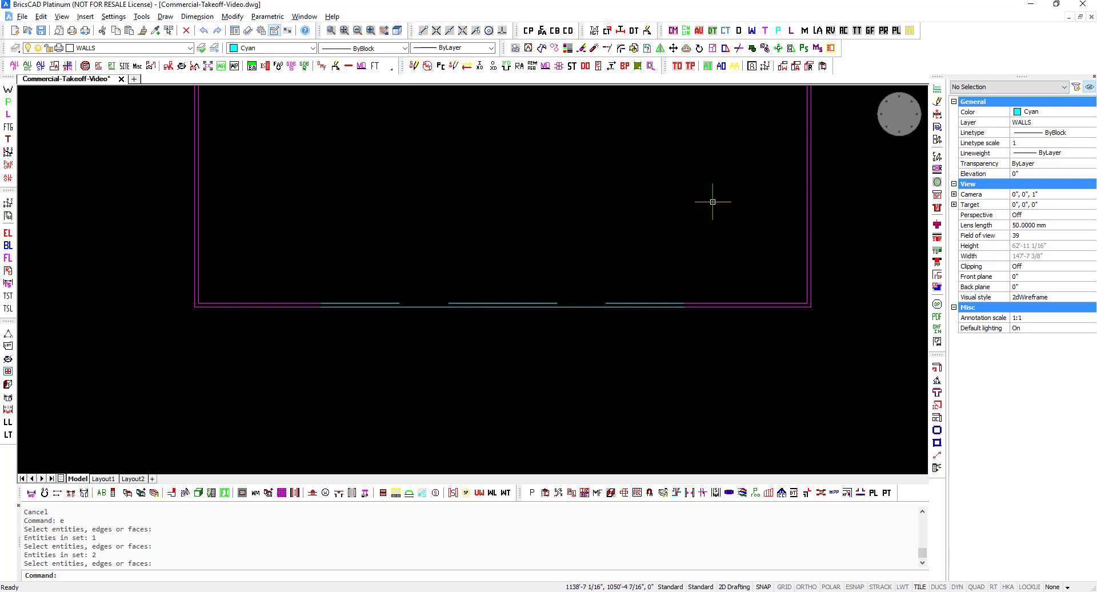
- Cap both wall ends at the right-hand opening in the bottom wall
left_click(937, 103)
type("c")
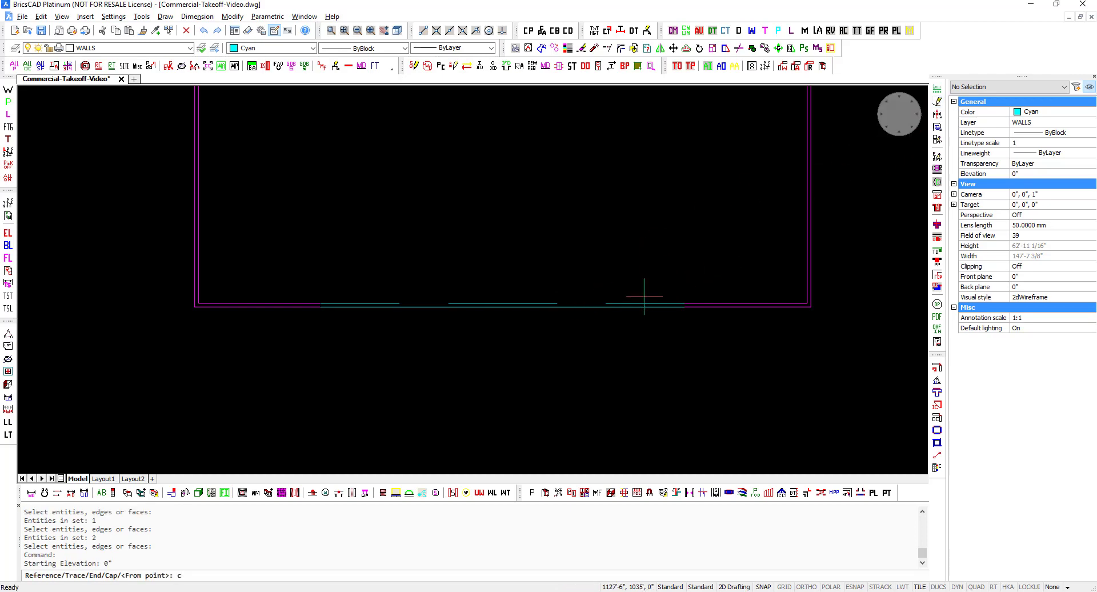
key("Return")
left_click(620, 306)
left_click(613, 303)
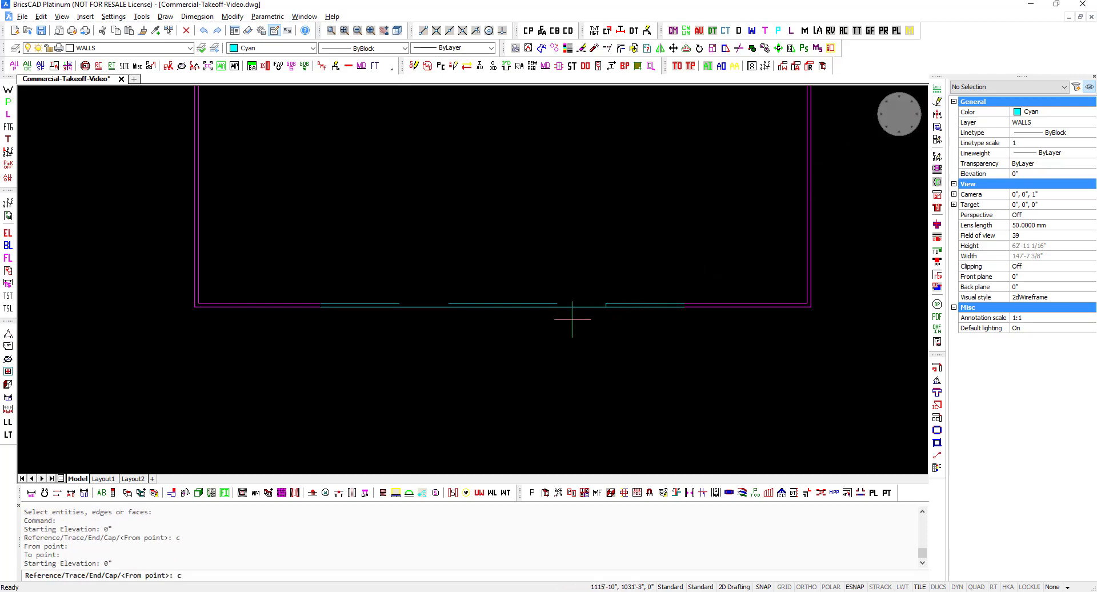
type("c")
key("Return")
left_click(562, 302)
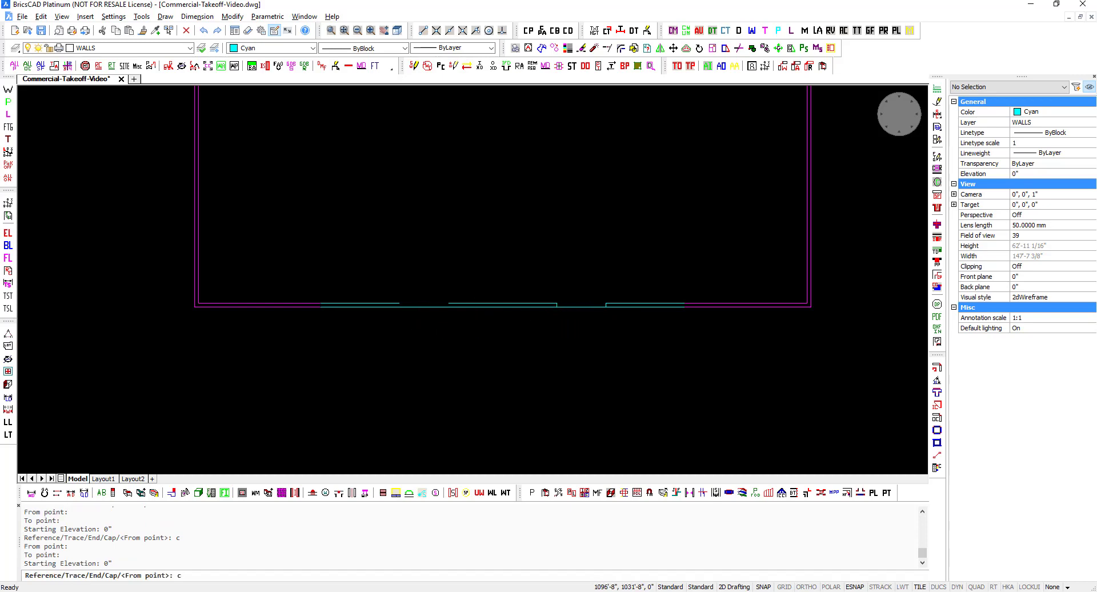
- Cap both wall ends at the left-hand opening in the bottom wall
left_click(449, 303)
type("c")
key("Return")
left_click(449, 303)
left_click(450, 304)
type("c")
key("Return")
left_click(400, 308)
left_click(401, 302)
- Cap the free right end of the 56' wall beside the projection and leave the command
middle_click_drag(480, 256, 488, 443)
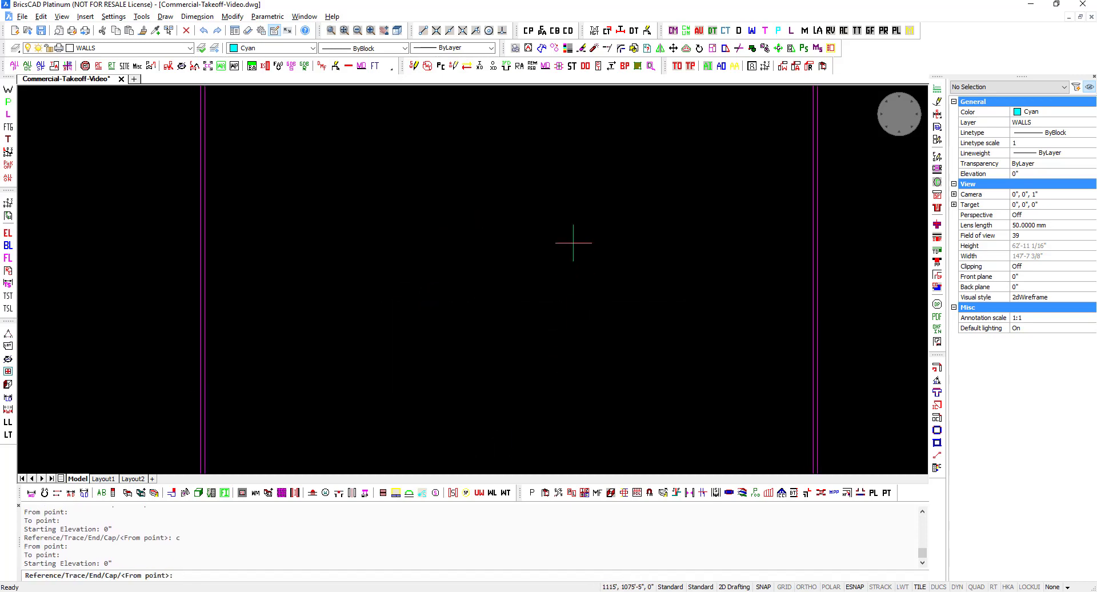
middle_click_drag(573, 242, 497, 428)
middle_click_drag(558, 194, 516, 422)
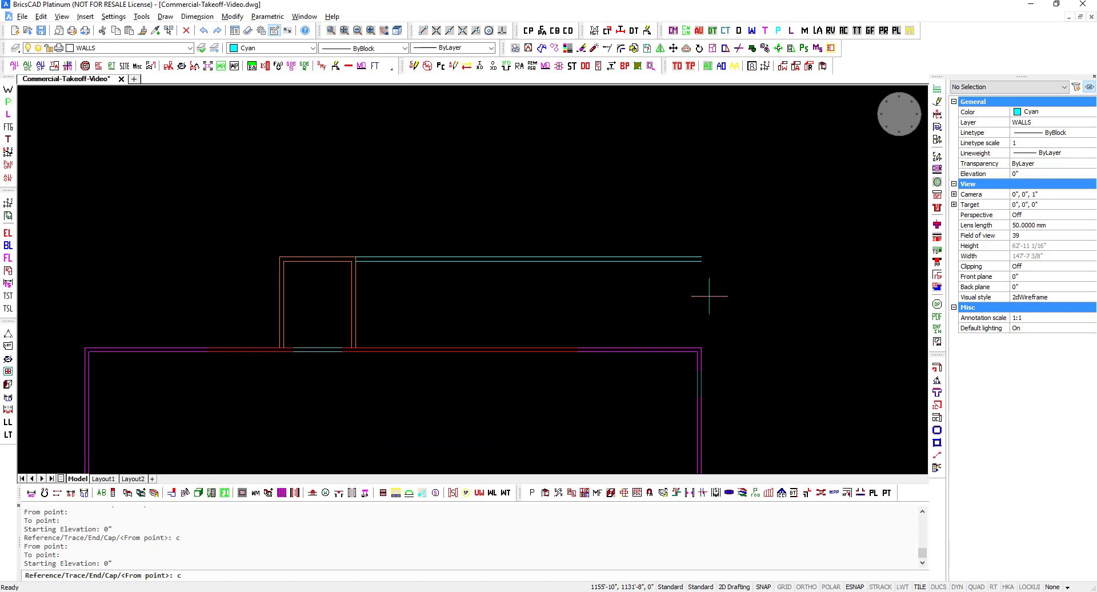
type("c")
key("Return")
left_click(701, 260)
left_click(701, 260)
scroll(620, 232, "down", 3)
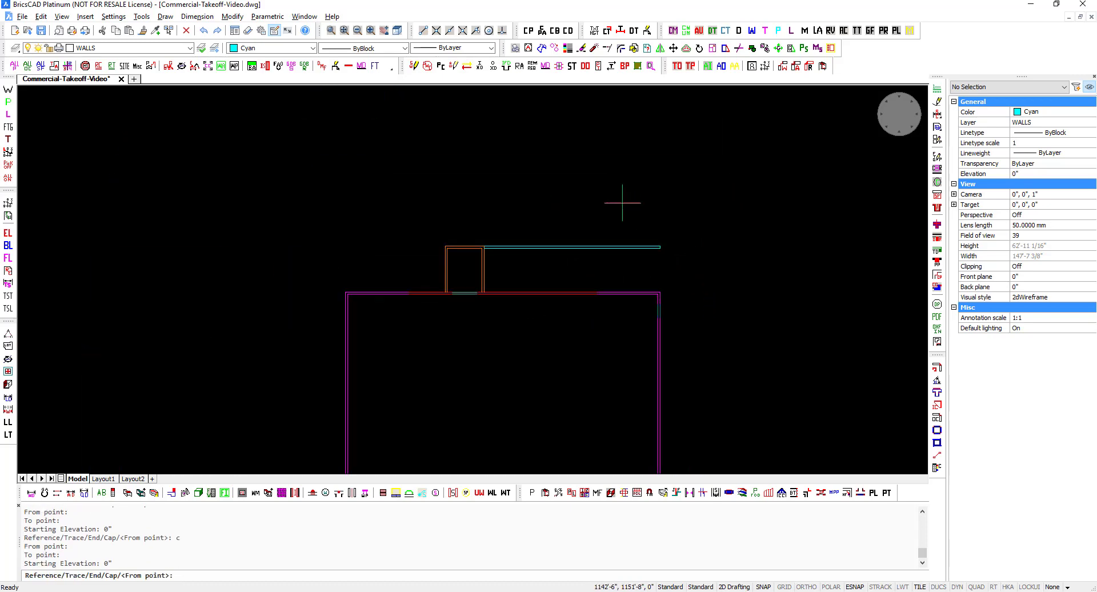
middle_click_drag(607, 323, 598, 211)
key("Escape")
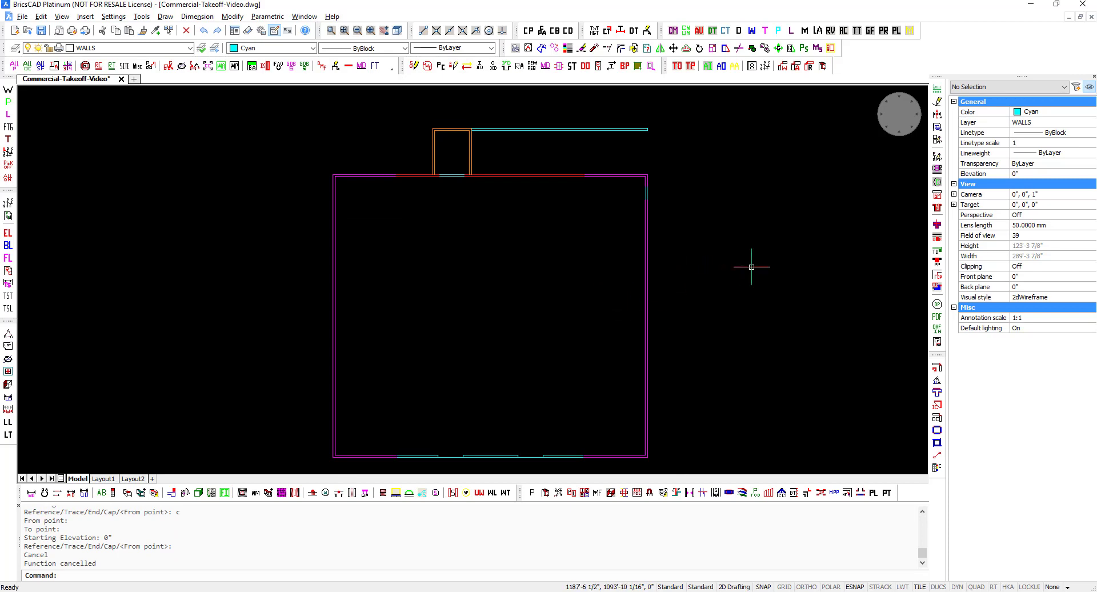
- Load the predefined panel system and choose corner pilaster 13, PC88192 (Pilaster Corner 8x8x 16'), for placement
left_click(937, 90)
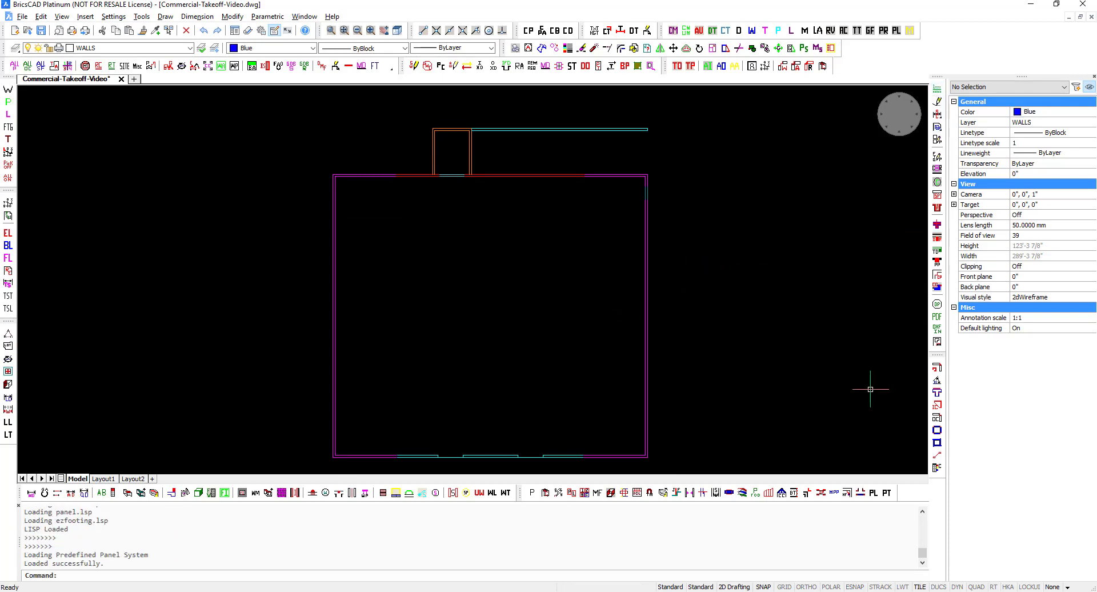
left_click(937, 278)
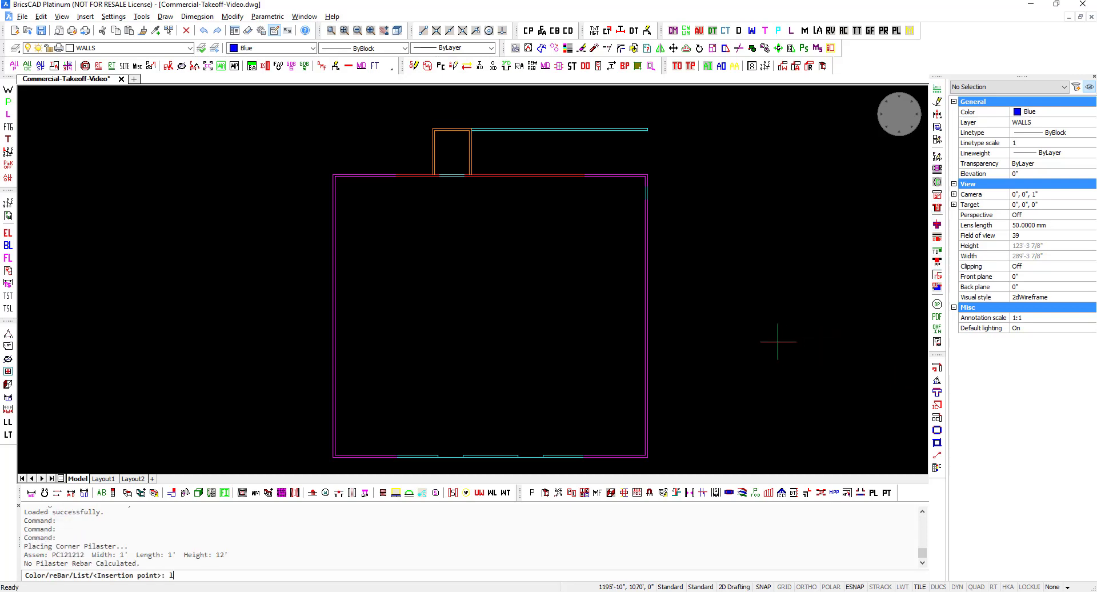
type("l")
key("Return")
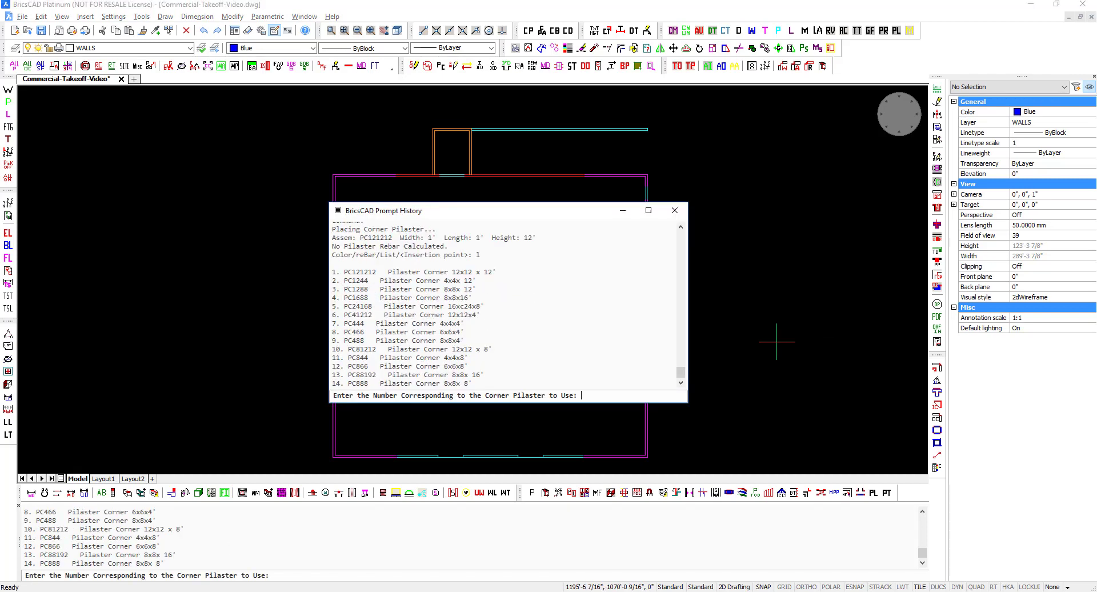
type("13")
key("Return")
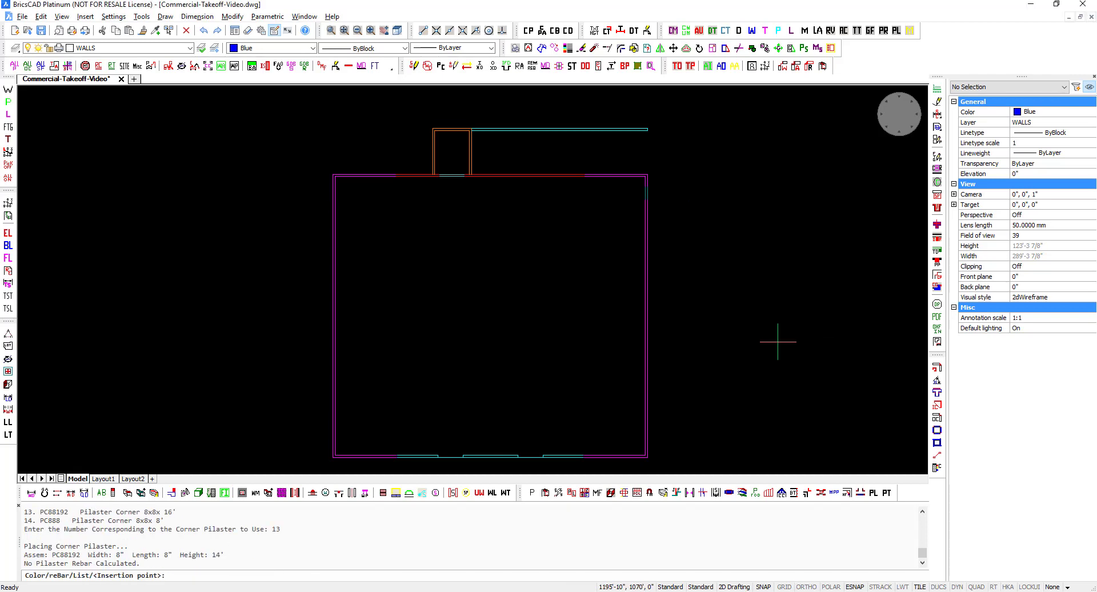
- Place the corner pilaster inside the building's lower-left corner, trim out both walls there, and skip the leader
scroll(354, 442, "up", 3)
left_click(335, 448)
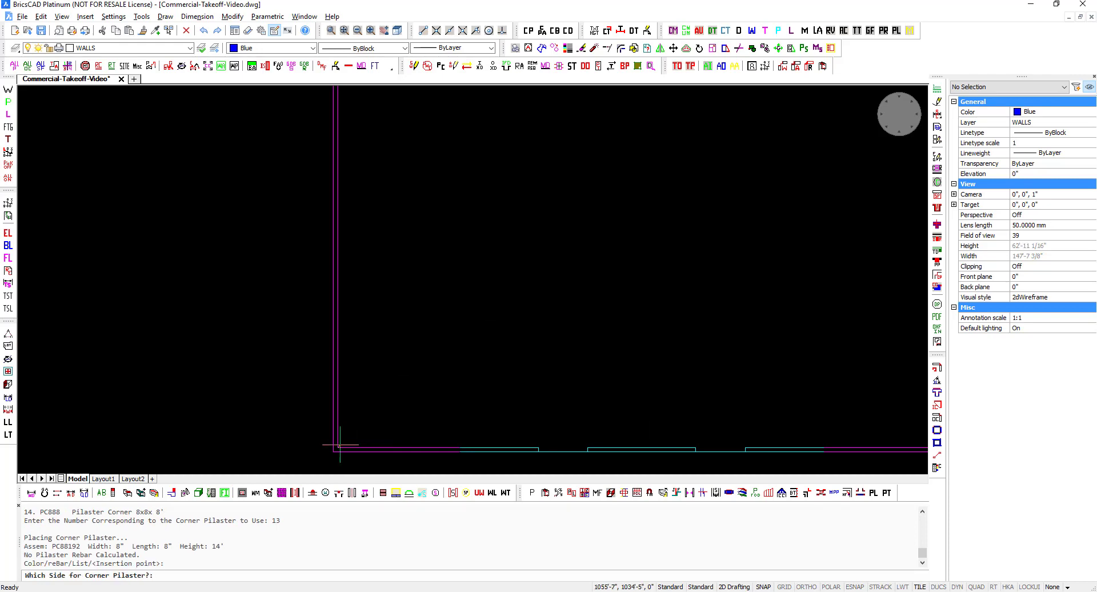
left_click(341, 441)
scroll(343, 435, "up", 3)
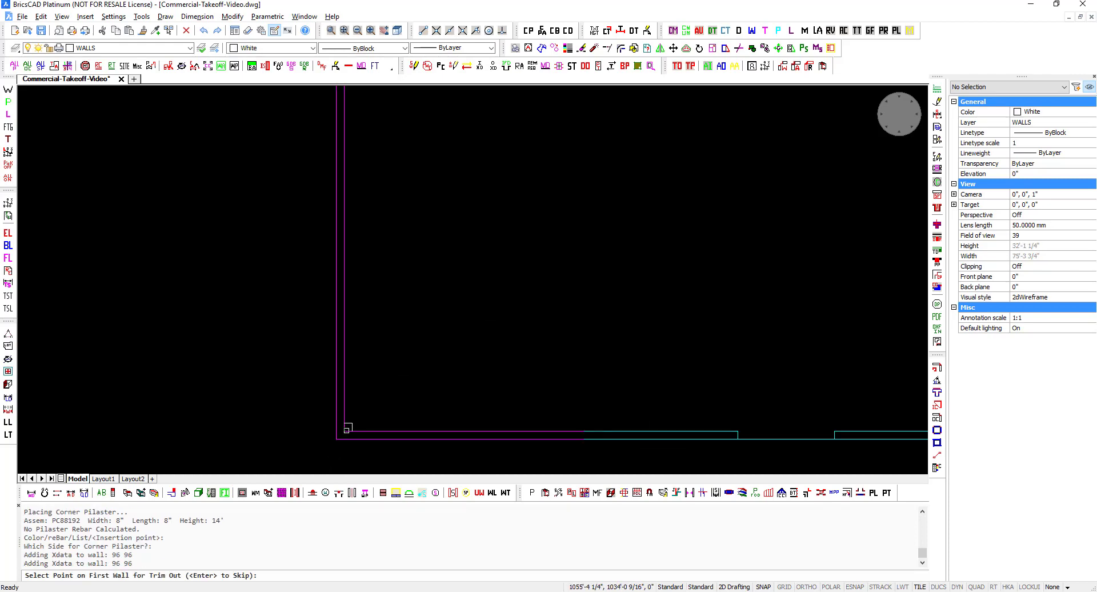
left_click(344, 428)
left_click(347, 431)
scroll(371, 299, "down", 3)
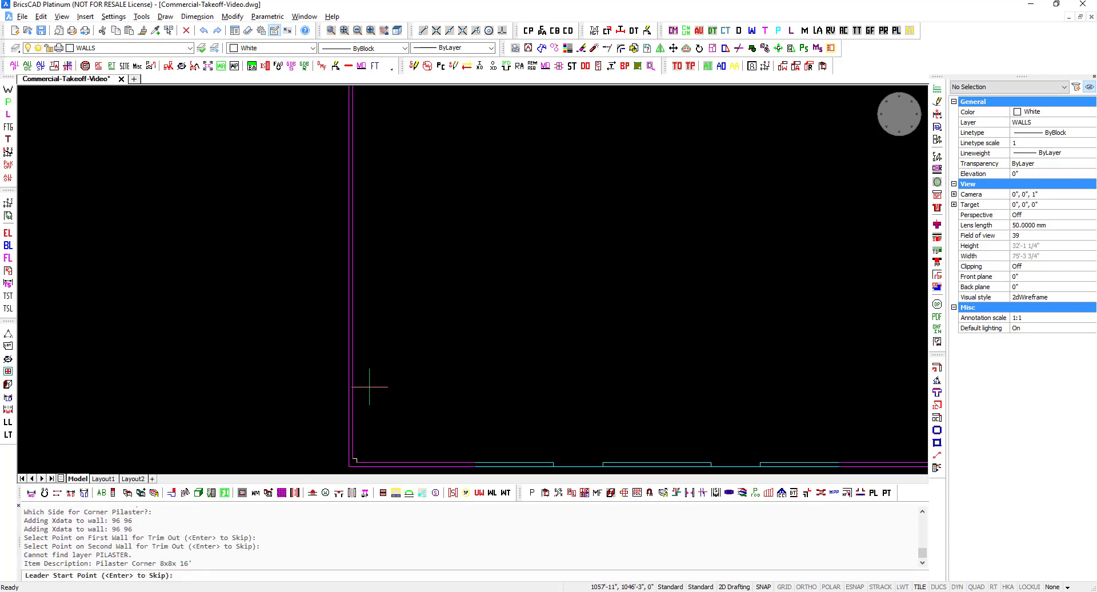
middle_click_drag(401, 212, 394, 360)
middle_click_drag(400, 188, 400, 333)
middle_click_drag(387, 142, 371, 284)
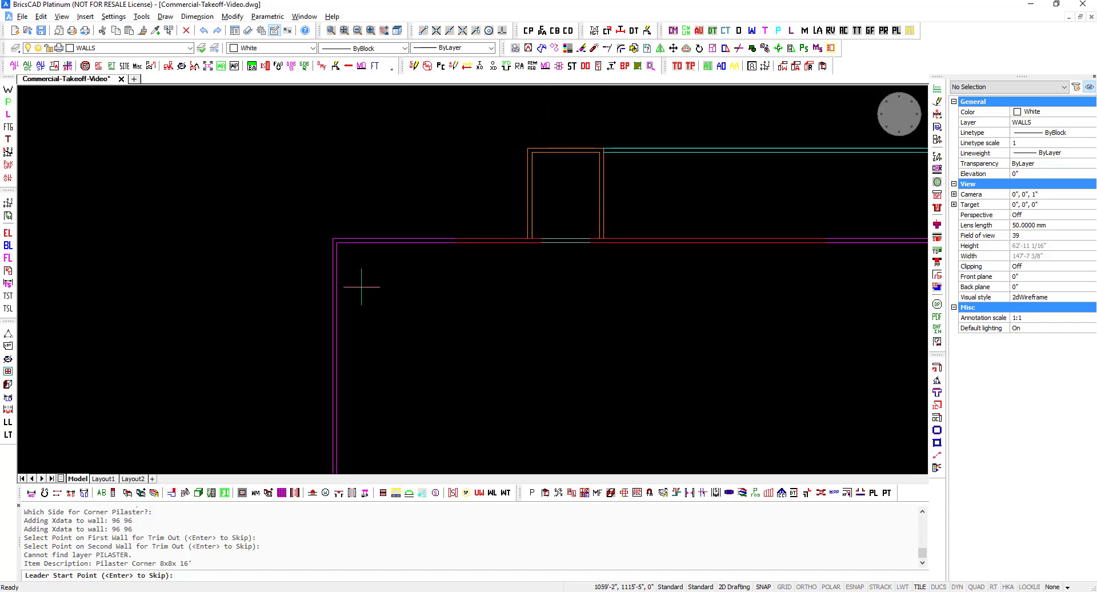
key("Return")
- Place another corner pilaster inside the building's upper-left corner, trim out both walls, and skip the leader
scroll(355, 266, "up", 2)
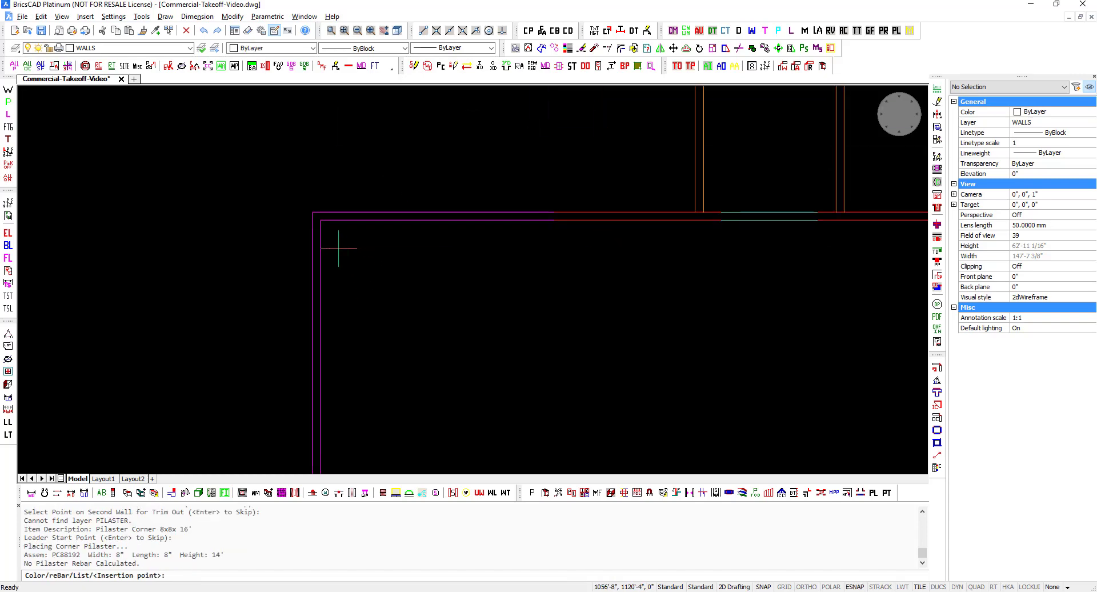
left_click(322, 217)
left_click(324, 223)
left_click(321, 223)
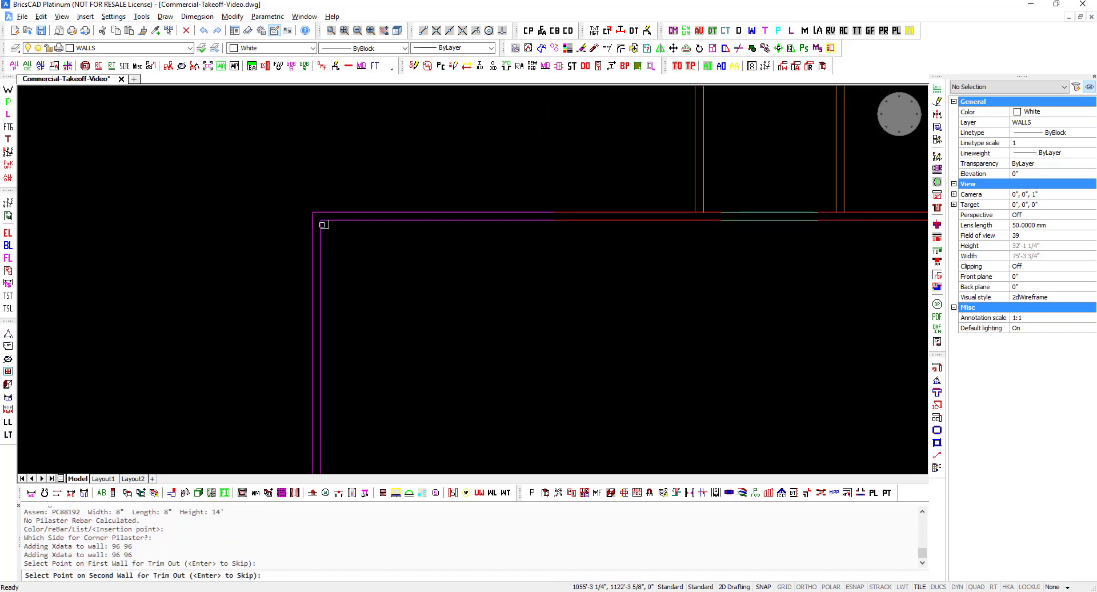
left_click(321, 223)
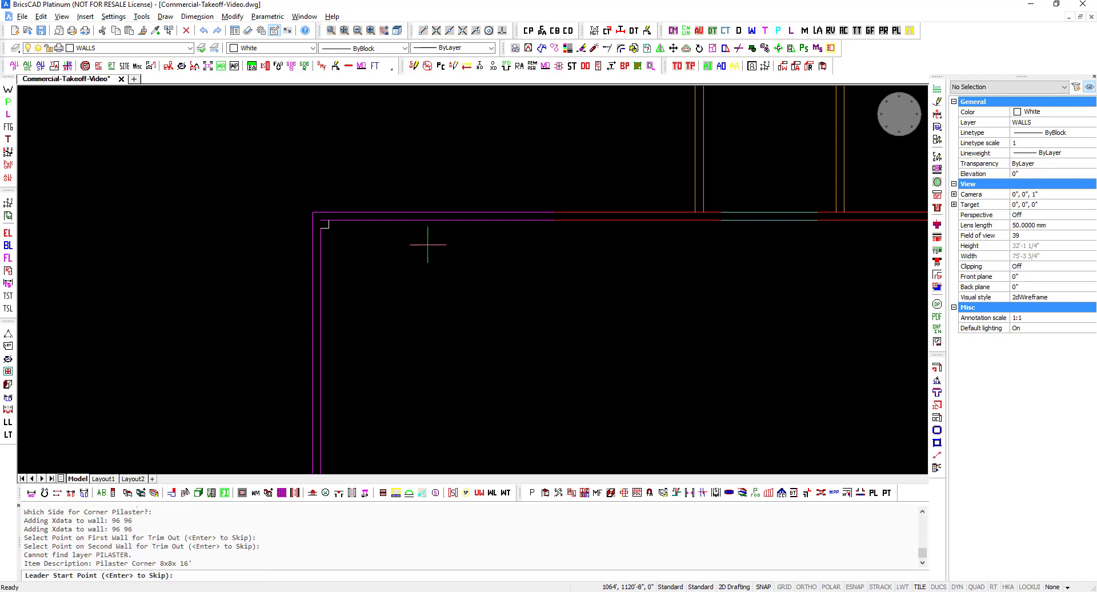
scroll(429, 245, "down", 1)
middle_click_drag(429, 245, 320, 264)
middle_click_drag(688, 287, 137, 235)
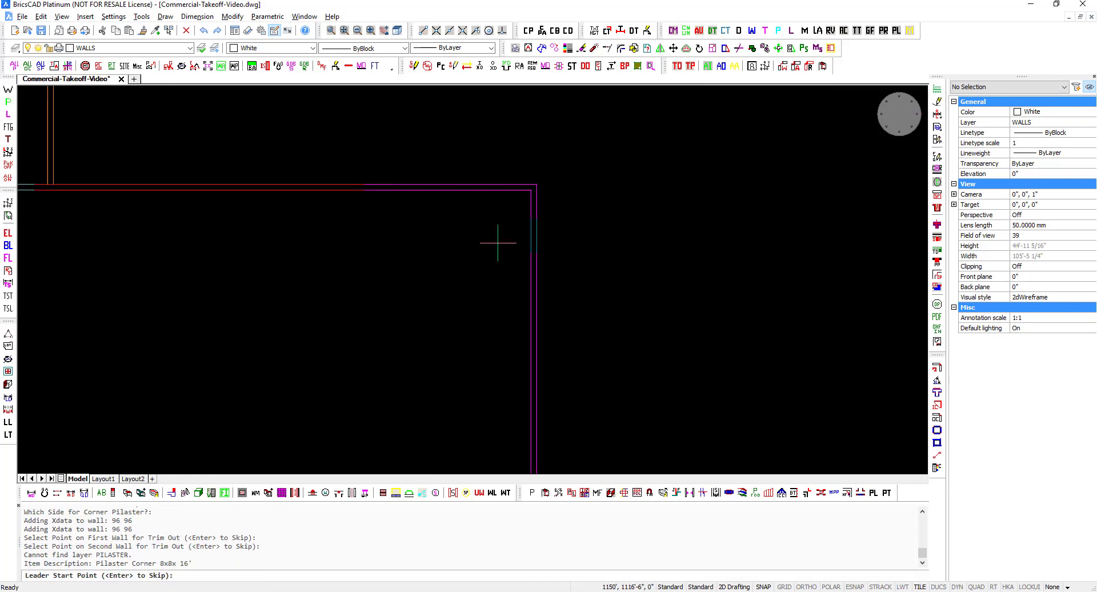
key("Return")
- Place a corner pilaster inside the building's upper-right corner, trim out both walls there, and skip the leader
left_click(529, 191)
left_click(517, 201)
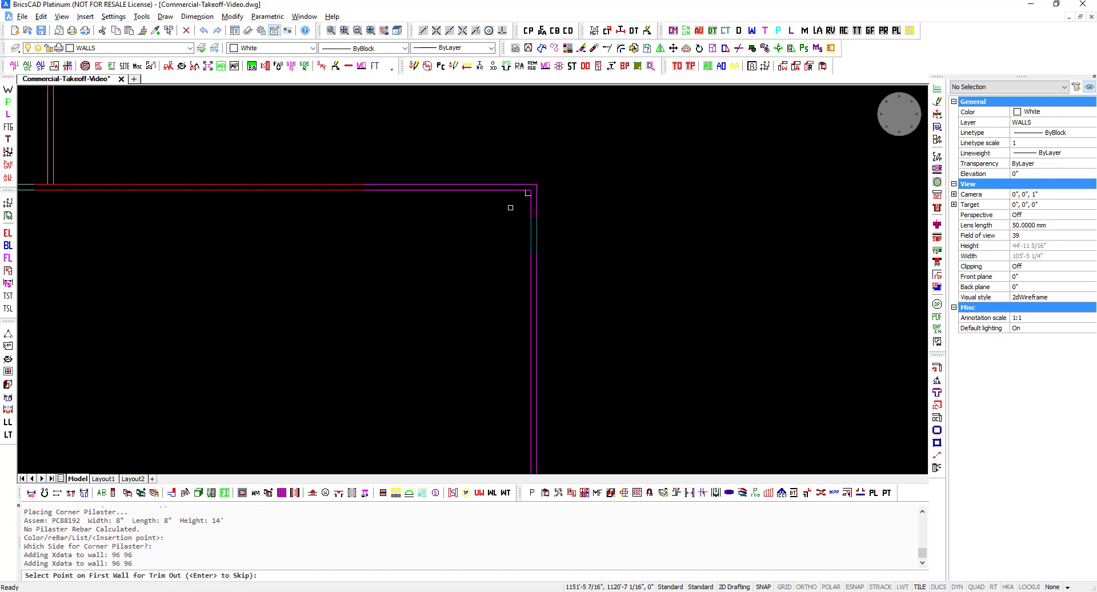
scroll(517, 203, "up", 2)
left_click(533, 179)
left_click(538, 181)
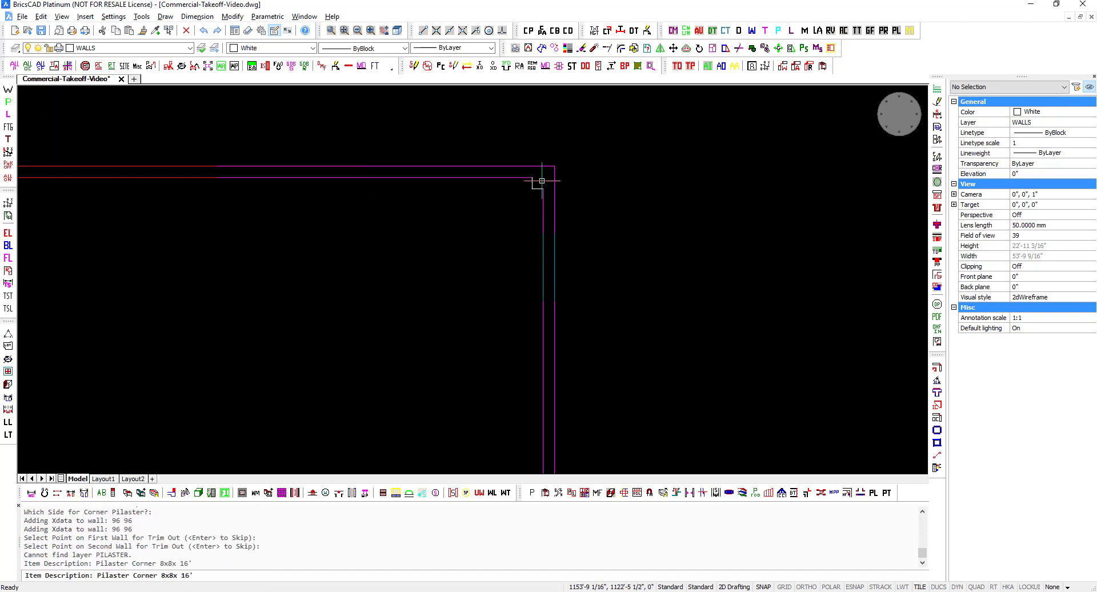
middle_click_drag(515, 304, 500, 103)
scroll(505, 282, "down", 2)
middle_click_drag(505, 377, 529, 91)
middle_click_drag(513, 355, 512, 86)
key("Return")
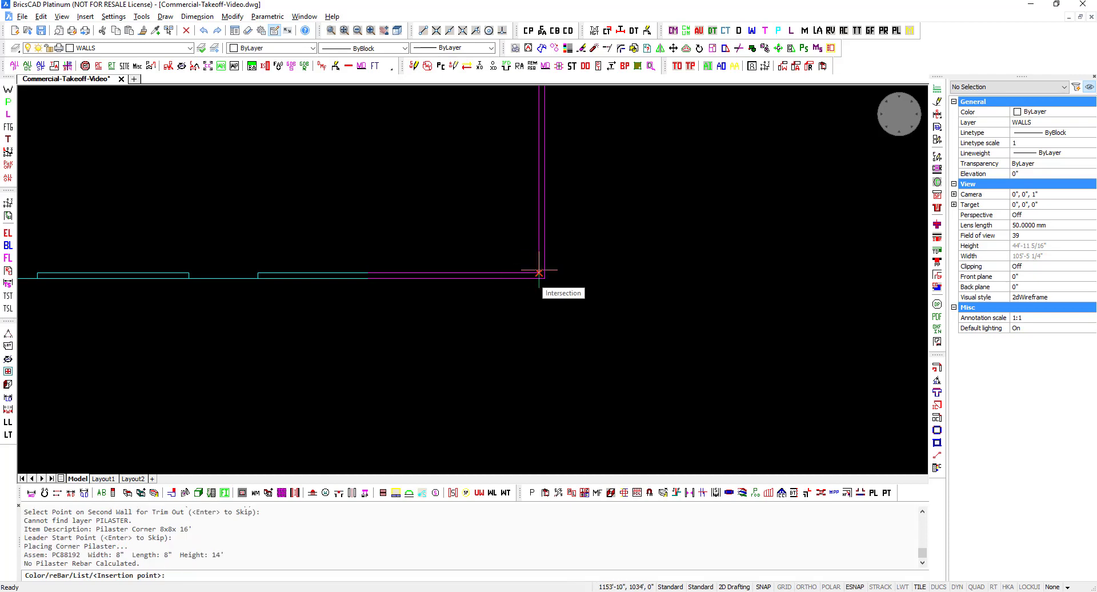
- Place a corner pilaster inside the building's lower-right corner, trim out both walls, and leave the command without a leader
left_click(539, 272)
left_click(525, 256)
left_click(537, 272)
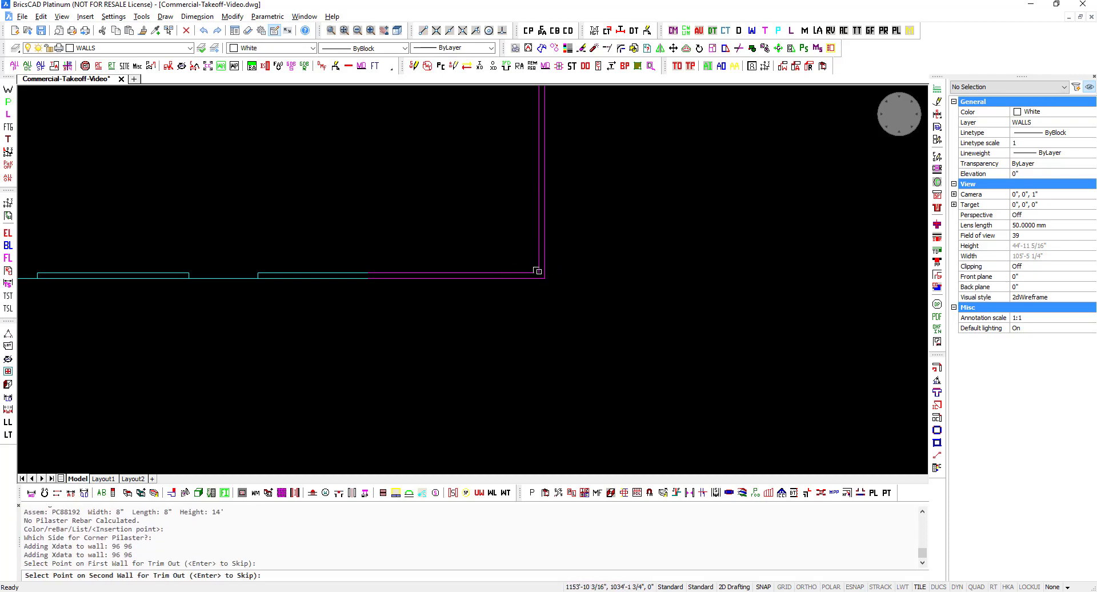
left_click(539, 274)
scroll(558, 314, "down", 2)
middle_click_drag(372, 331, 505, 444)
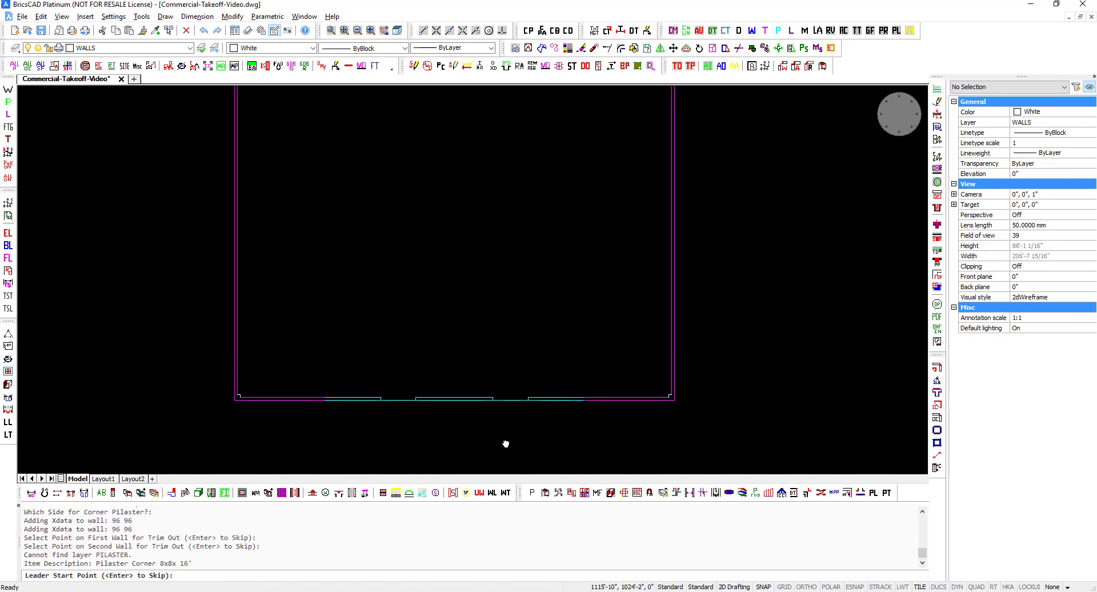
scroll(505, 443, "down", 1)
key("Escape")
- Trim the leftover inner wall line at the corner pilaster in the building's upper-left corner
type("tr")
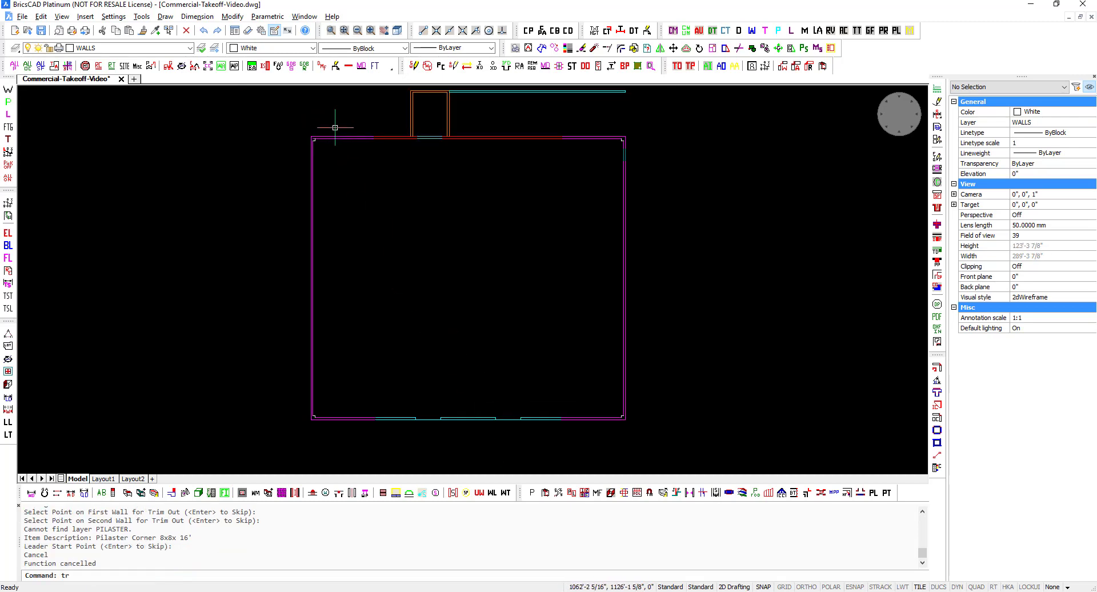
key("Return")
left_click(346, 148)
left_click(305, 129)
scroll(302, 134, "up", 4)
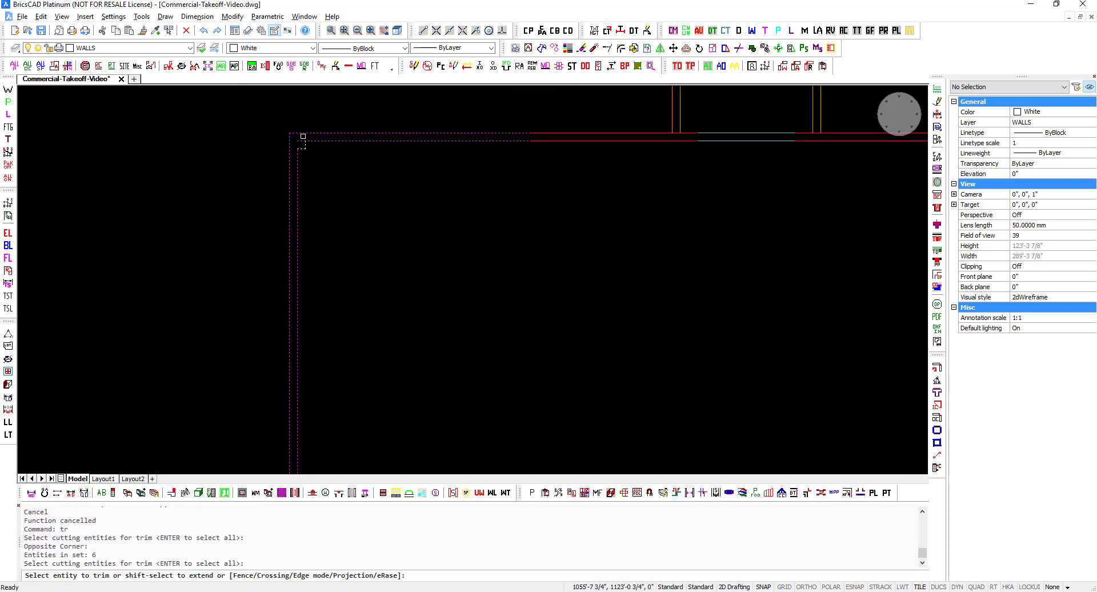
left_click(299, 140)
key("Return")
scroll(327, 160, "down", 3)
middle_click_drag(356, 341, 350, 225)
key("Escape")
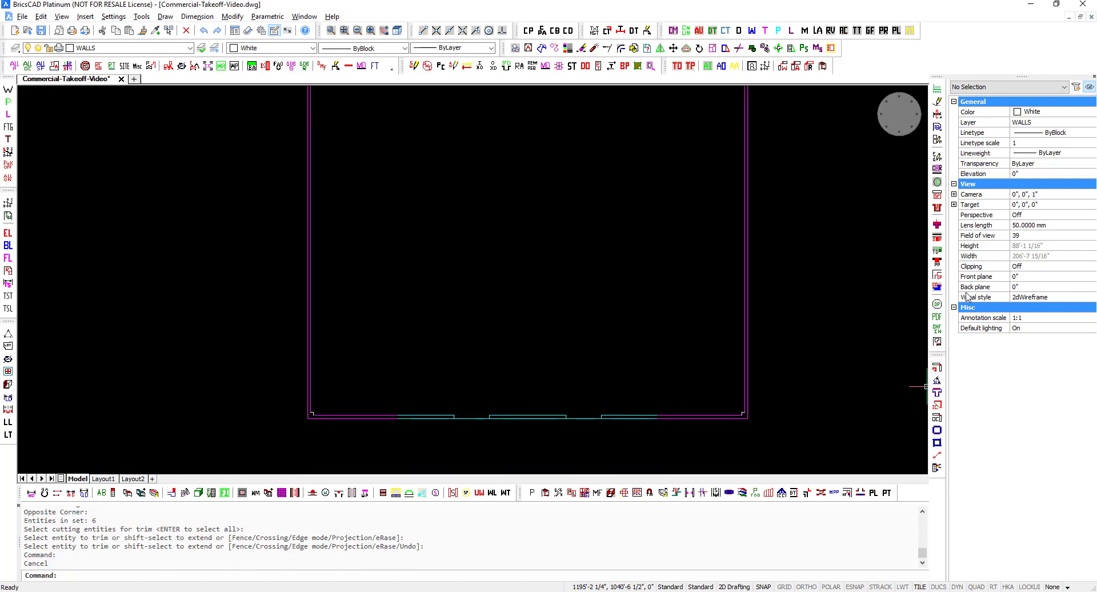
- Start placing wall pilasters and choose pilaster 1, PL1 (P1-Pilaster 8W-8"x16"x24"x16'), from the predefined list
left_click(935, 263)
type("l")
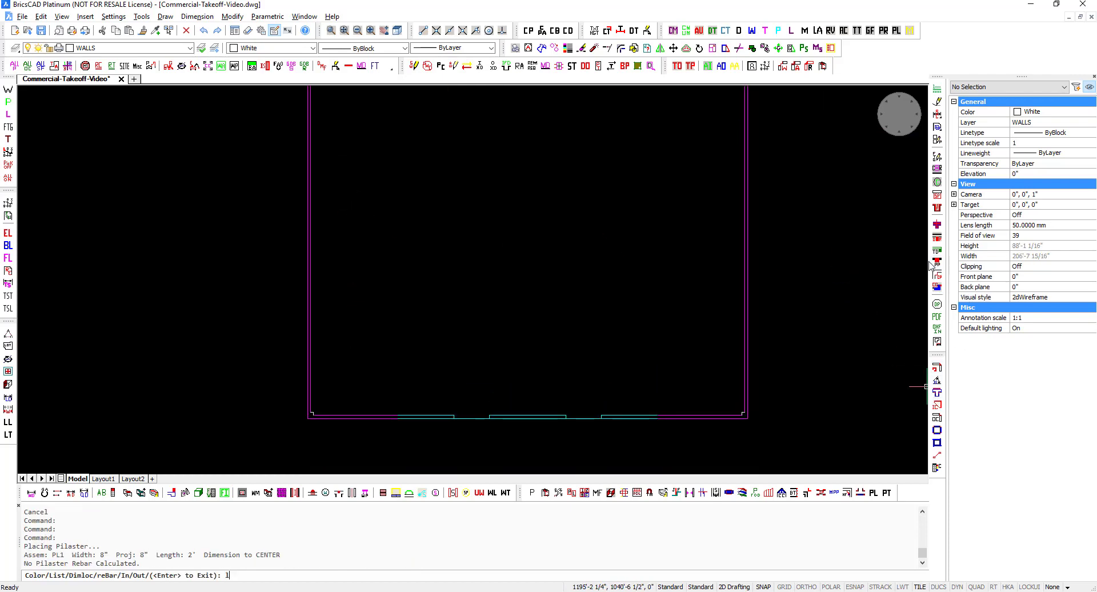
type("i")
key("Return")
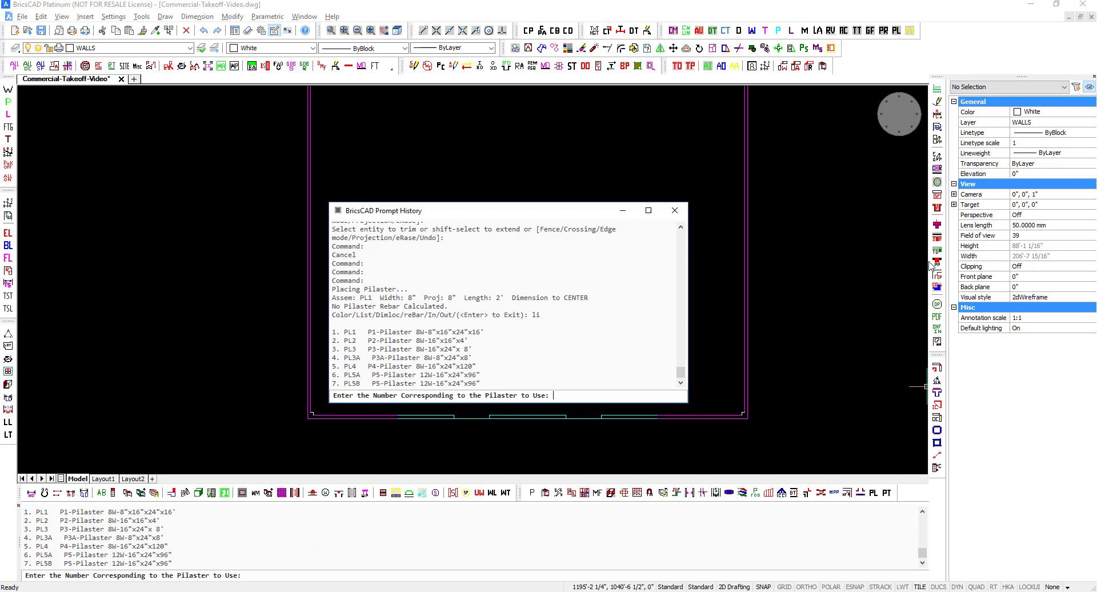
type("1")
key("Return")
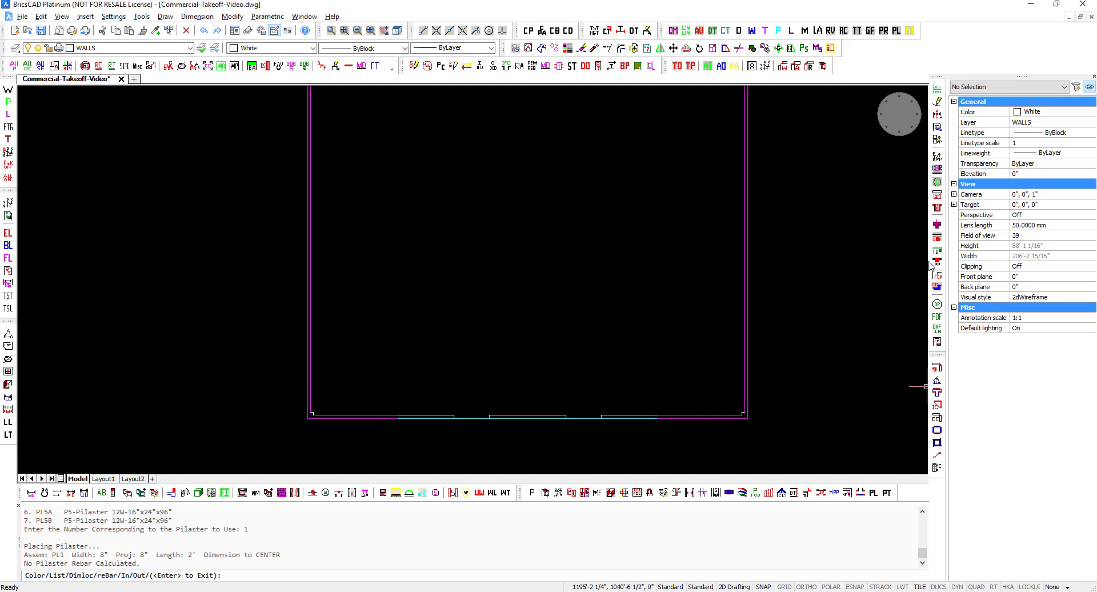
- Place the pilaster on the inside of the left wall, 22'-6" from the lower-left corner, trim out the wall, and skip the leader
type("i")
key("Return")
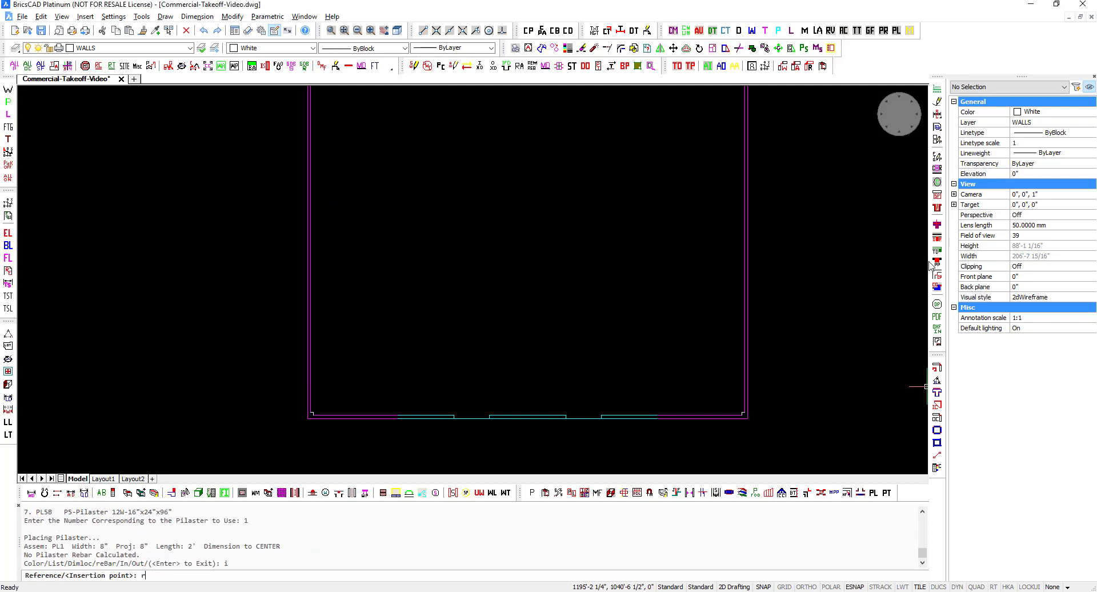
key("Return")
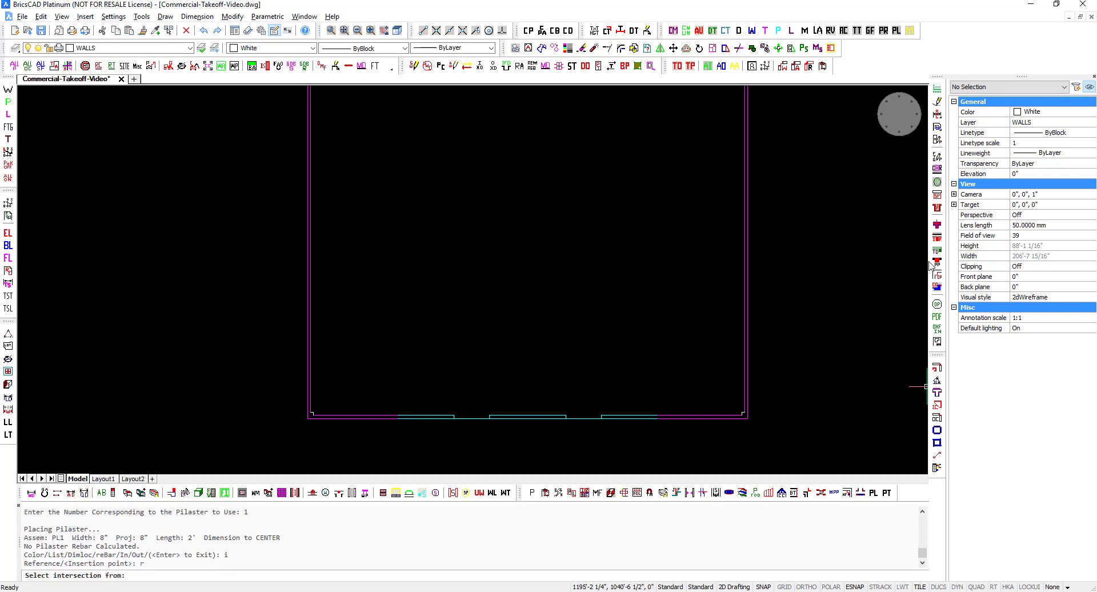
left_click(308, 419)
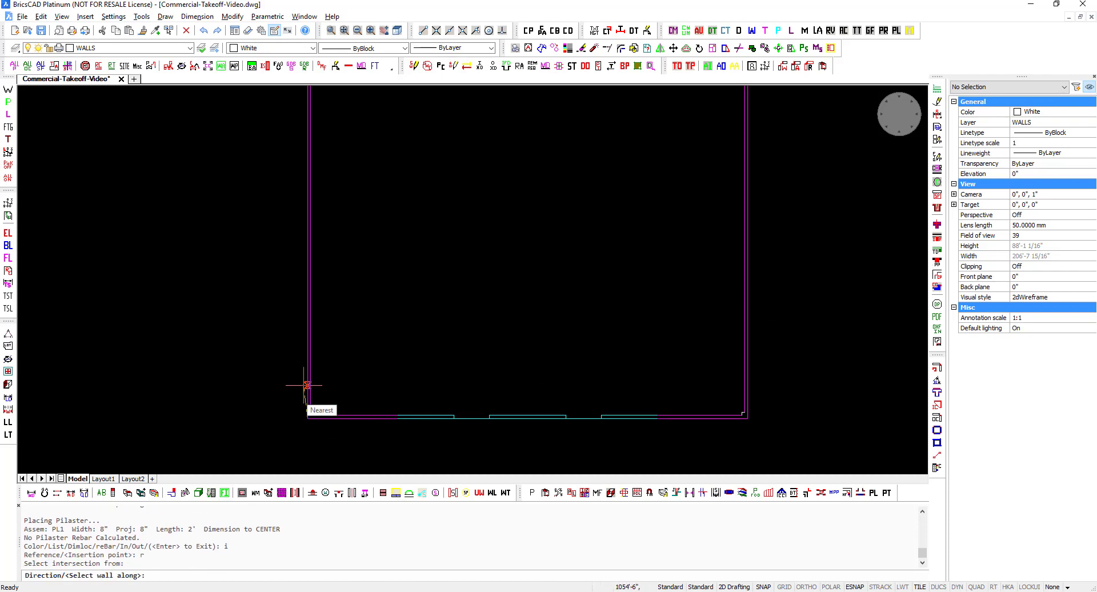
left_click(309, 379)
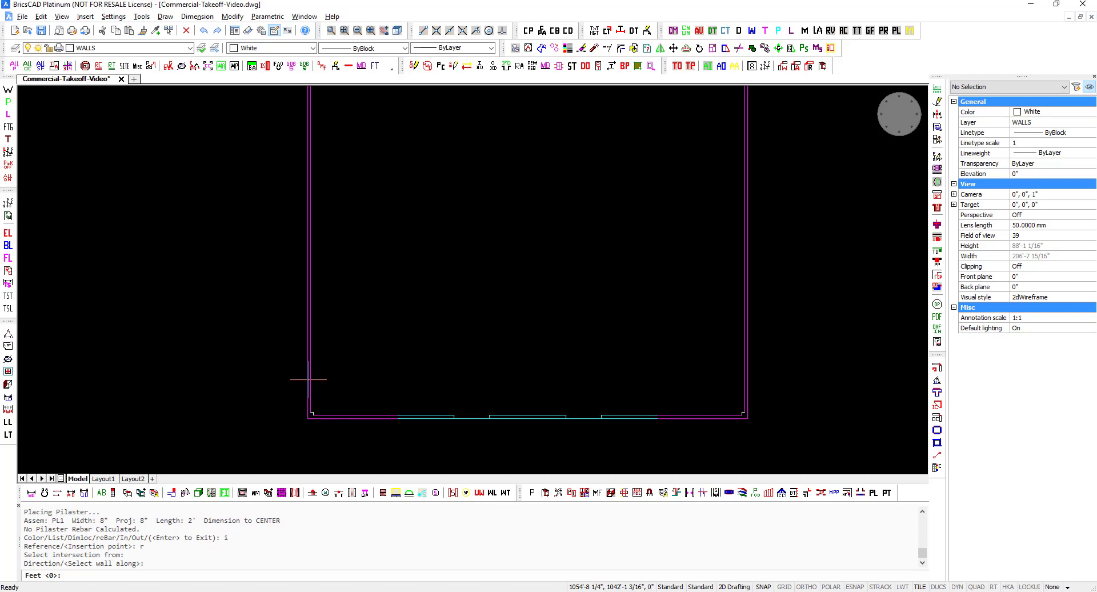
type("22")
key("Return")
type("6")
key("Return")
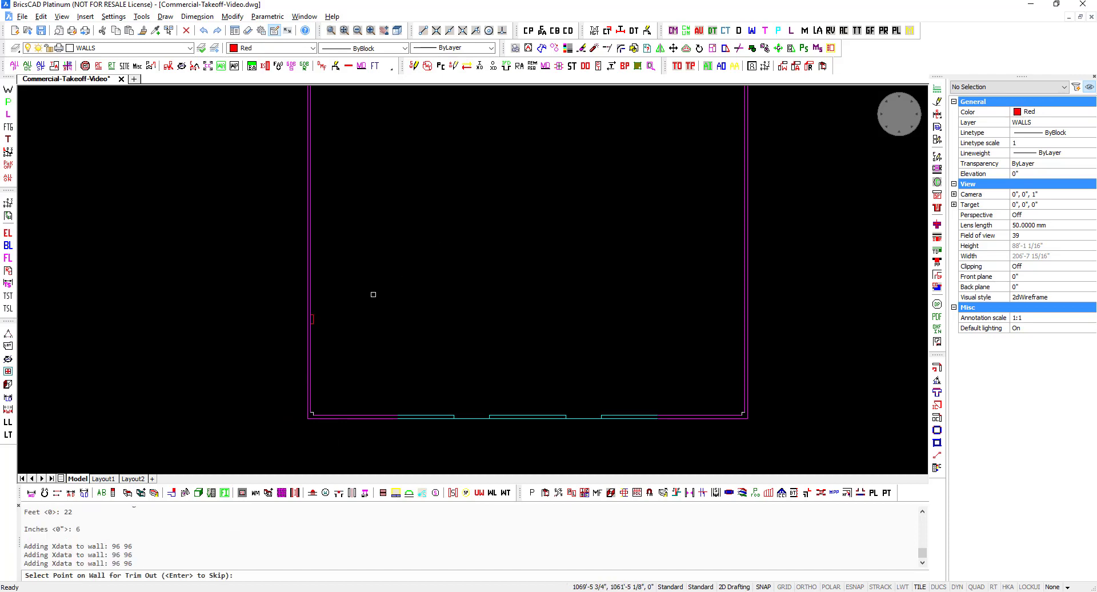
scroll(347, 321, "up", 2)
left_click(298, 320)
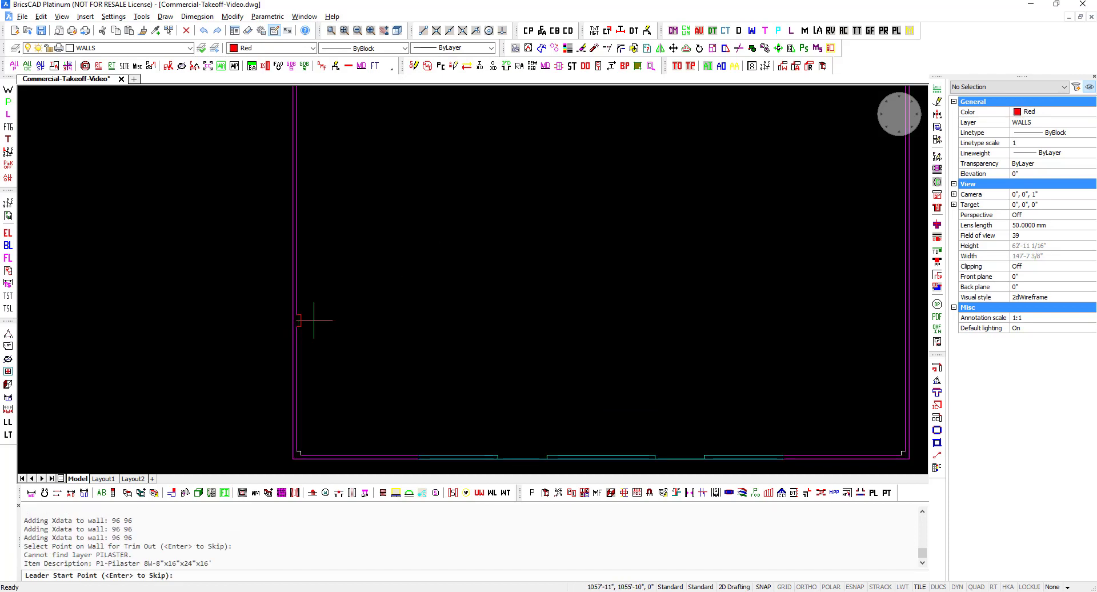
key("Return")
- Place a second pilaster on the left wall, 45'-0" from the lower-left corner, trim out the wall, and skip the leader
type("r")
key("Return")
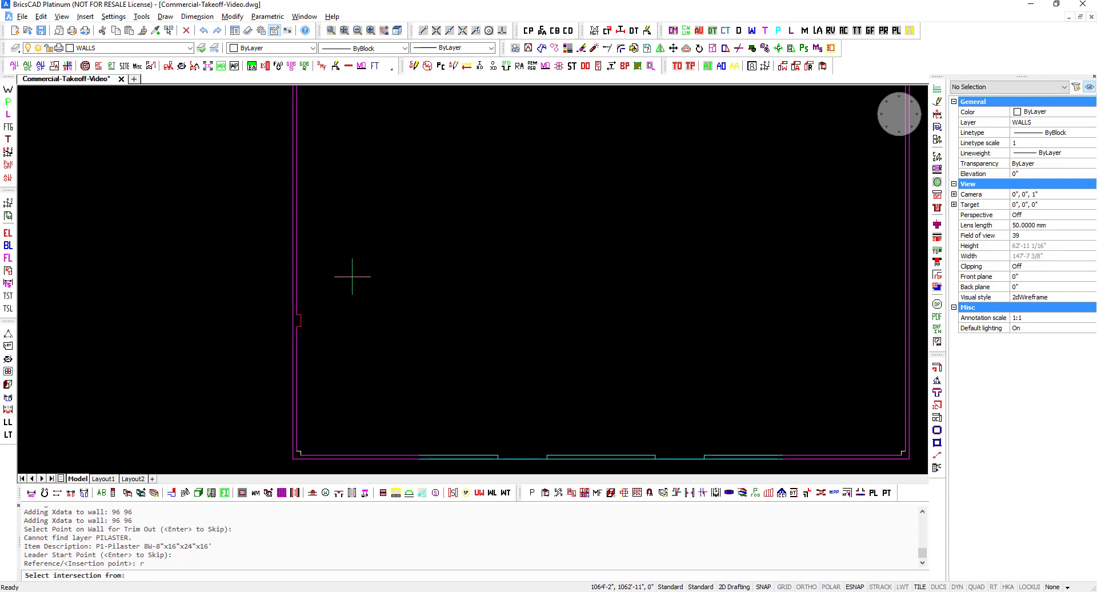
left_click(292, 372)
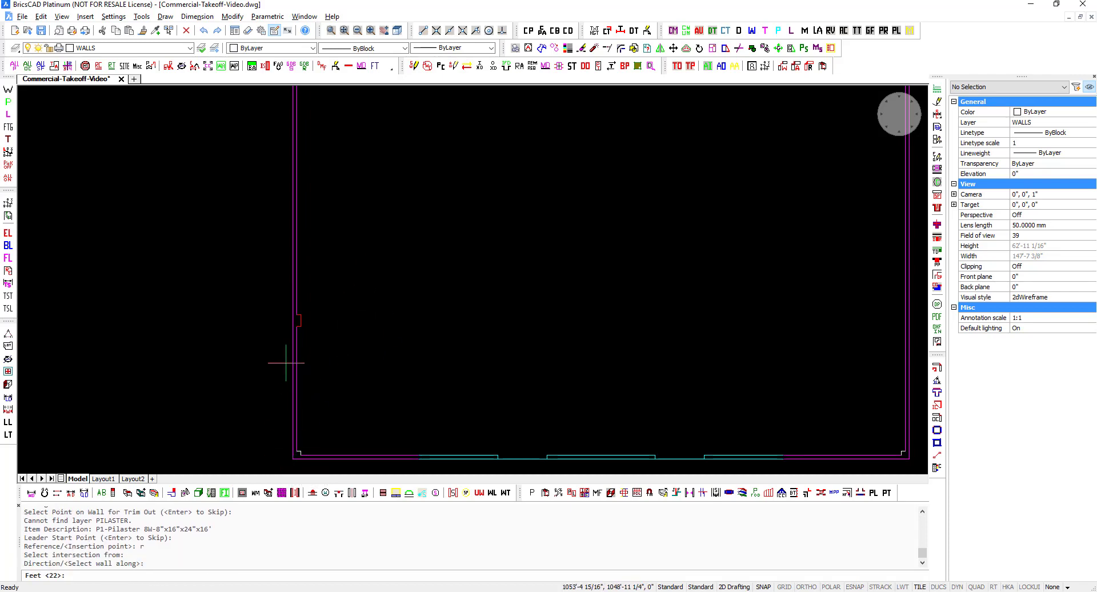
type("45")
key("Return")
type("0")
key("Return")
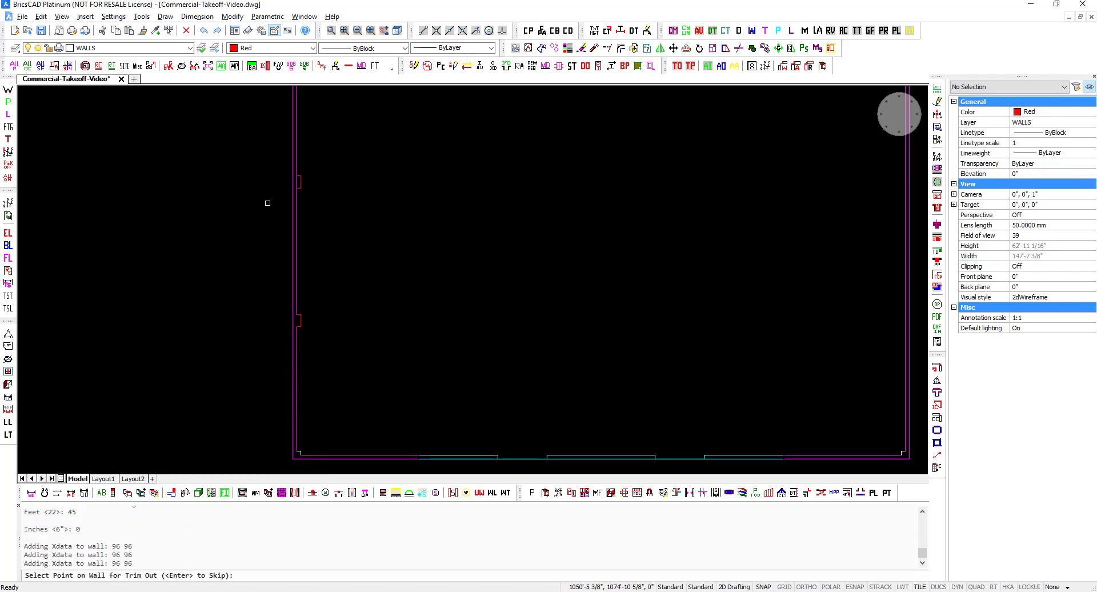
left_click(298, 181)
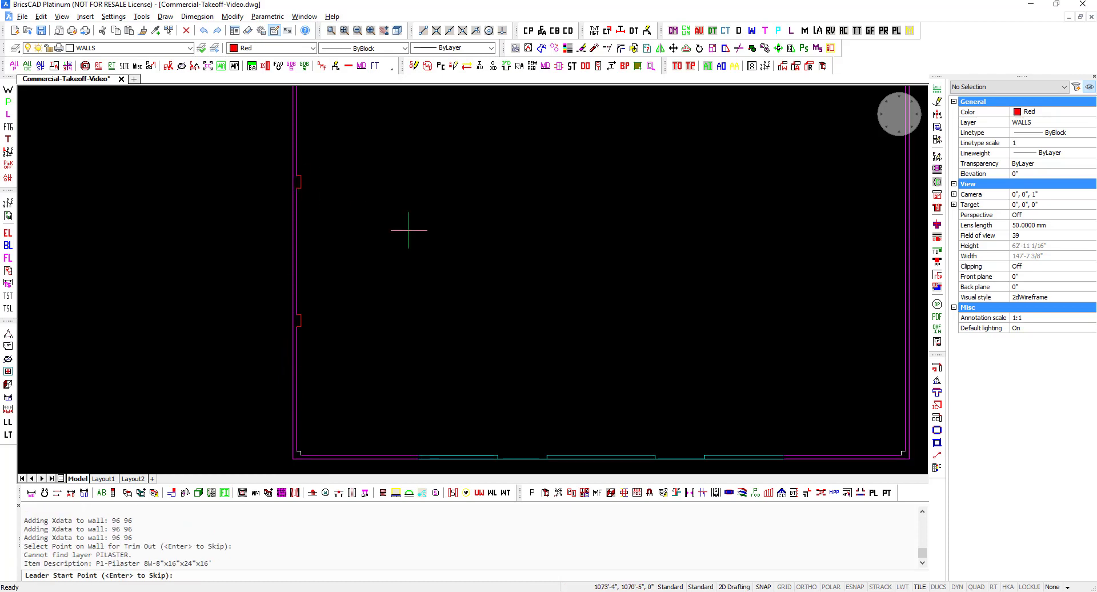
key("Return")
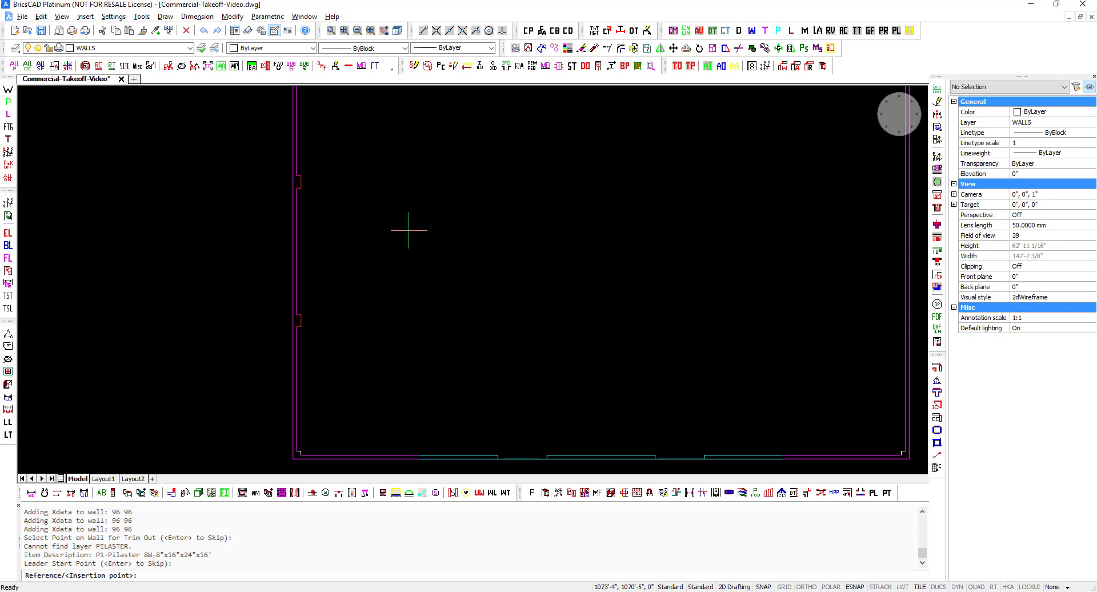
- Place a third pilaster on the left wall, 67'-6" from the lower-left corner, trim out the wall, and skip the leader
type("r")
key("Return")
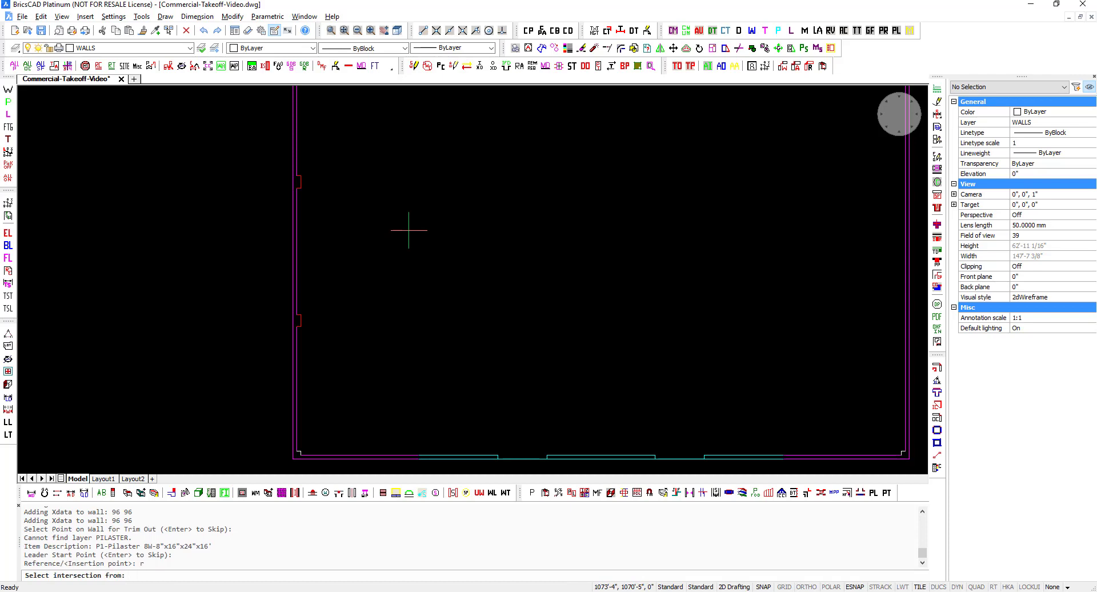
left_click(292, 459)
left_click(293, 426)
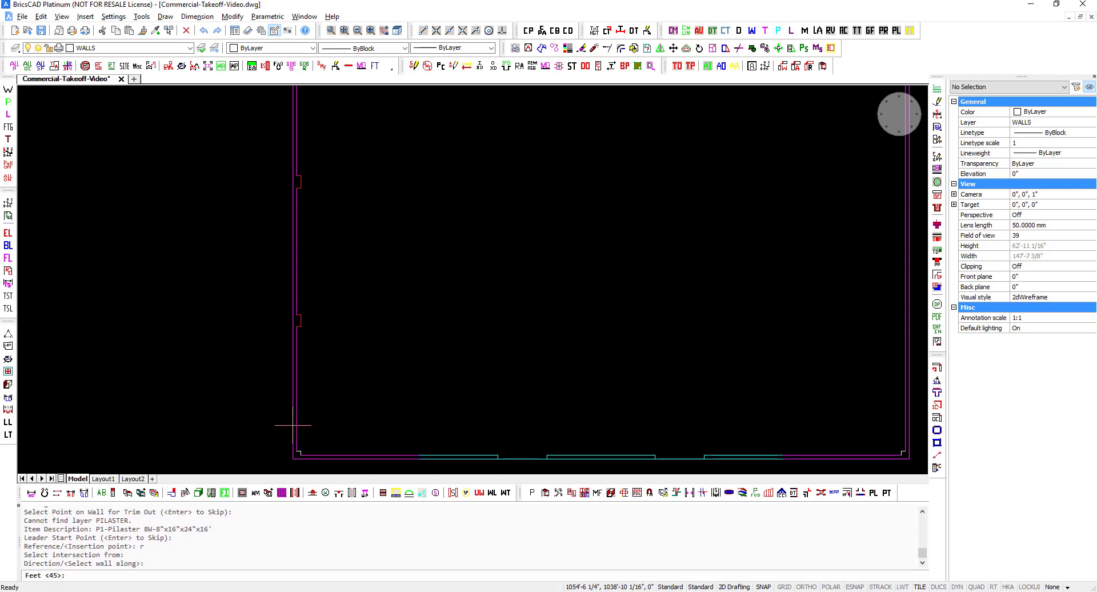
type("67")
key("Return")
type("6")
key("Return")
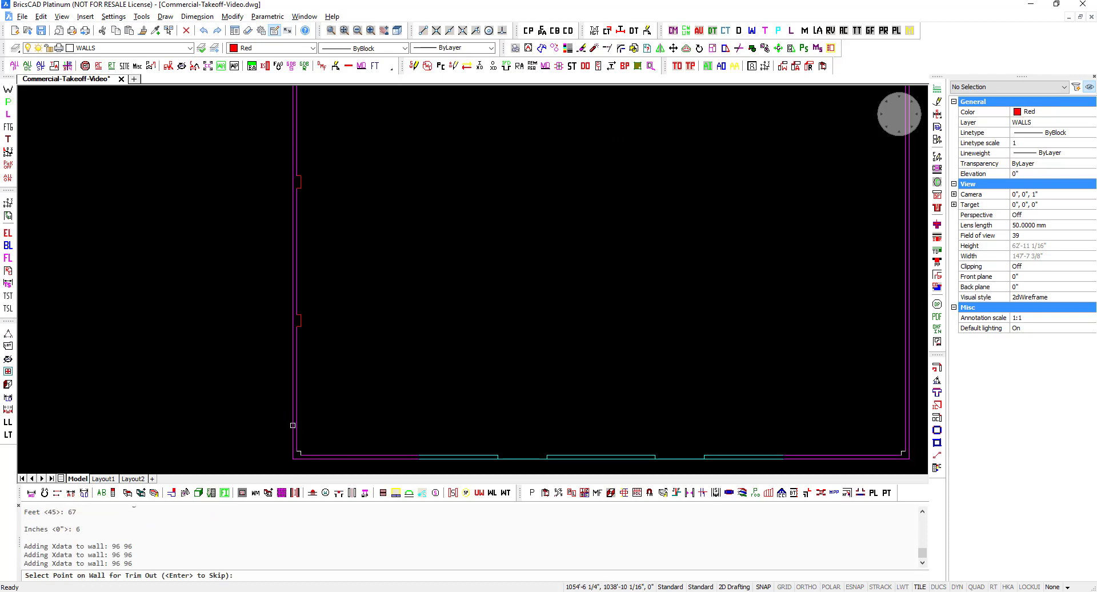
middle_click_drag(333, 198, 317, 361)
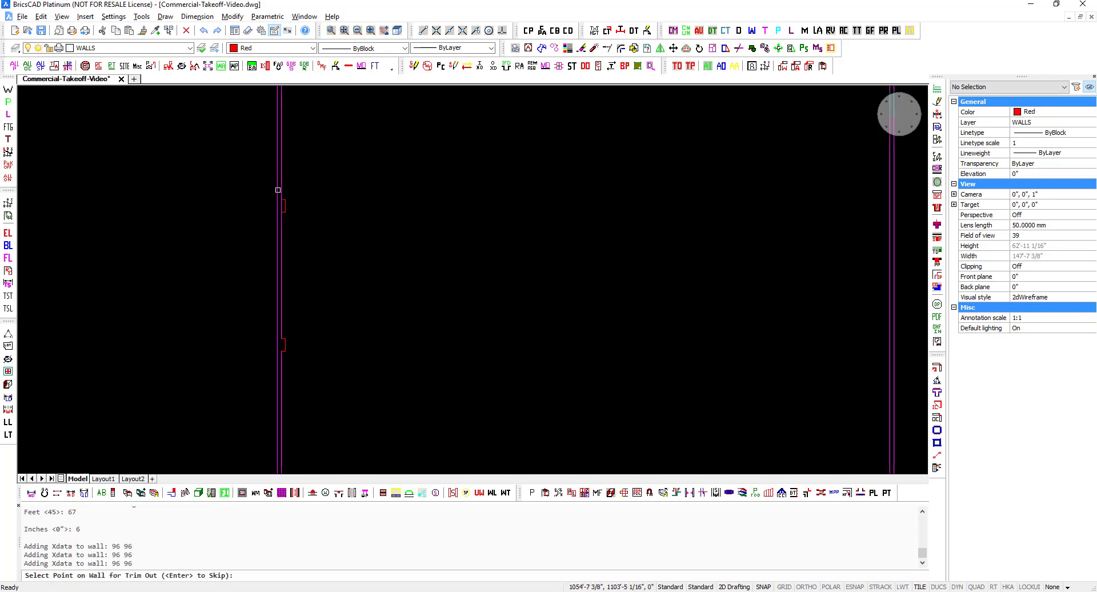
left_click(282, 204)
scroll(368, 280, "down", 2)
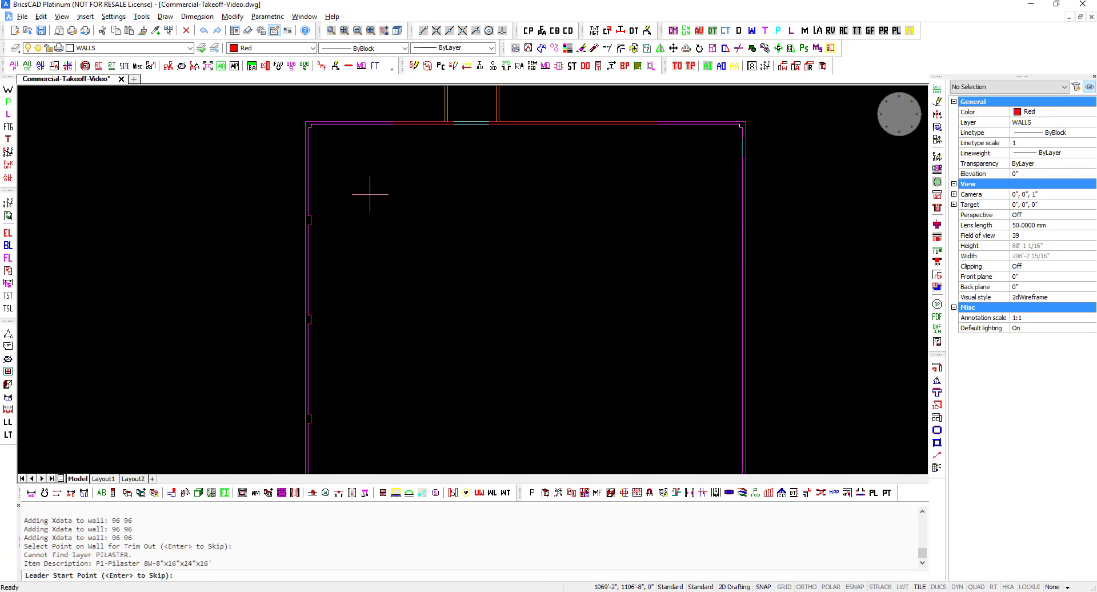
middle_click_drag(367, 191, 309, 275)
scroll(311, 273, "up", 3)
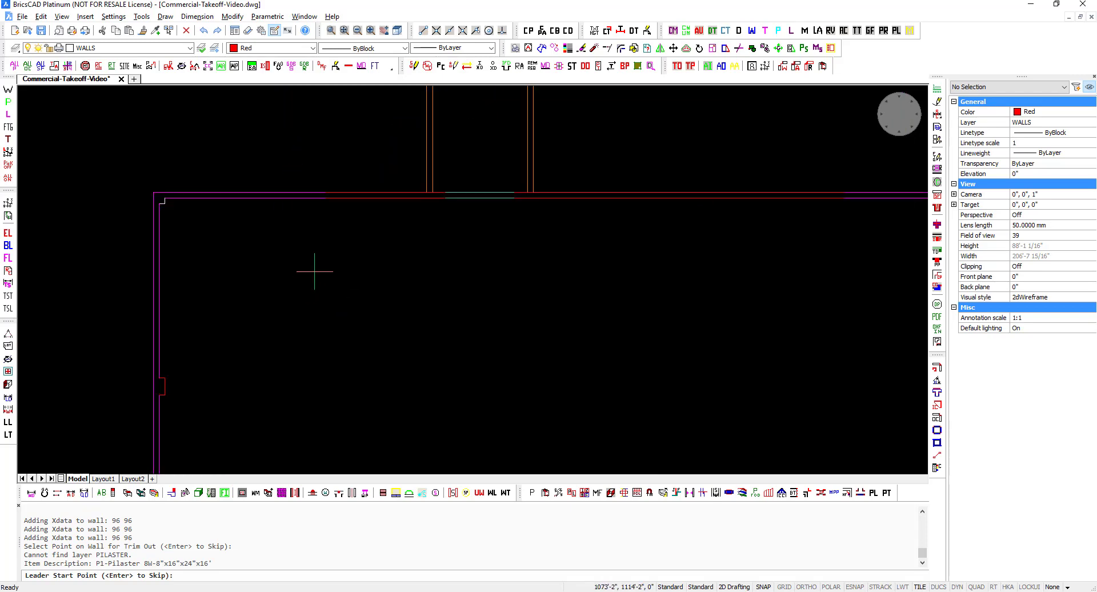
key("Return")
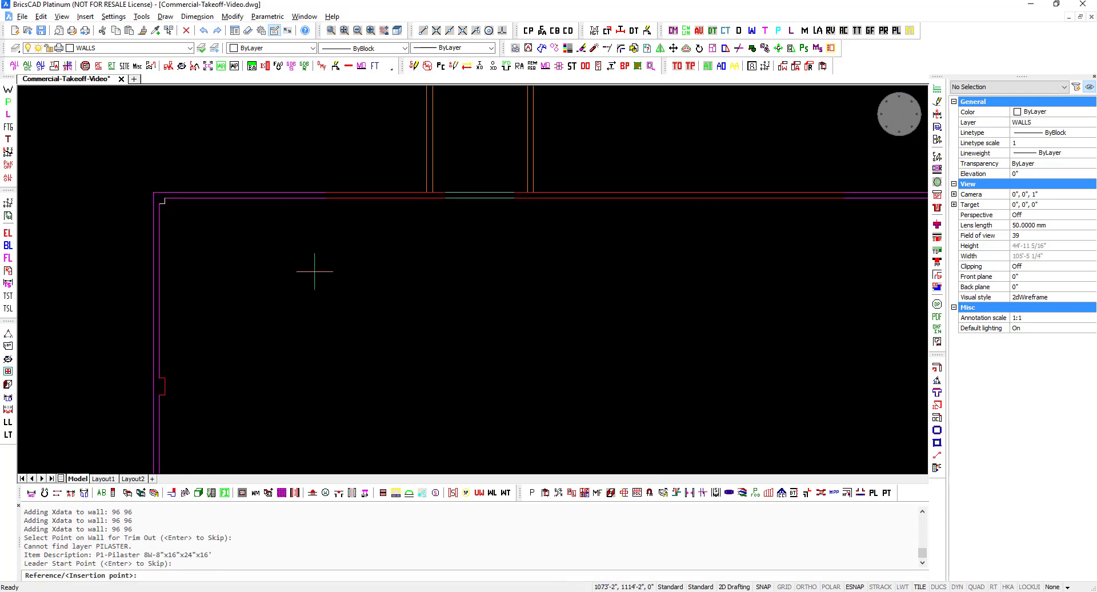
- Place a pilaster inside the upper wall, 25'-0" from the building's upper-left corner, trim out the wall, and skip the leader
type("r")
key("Return")
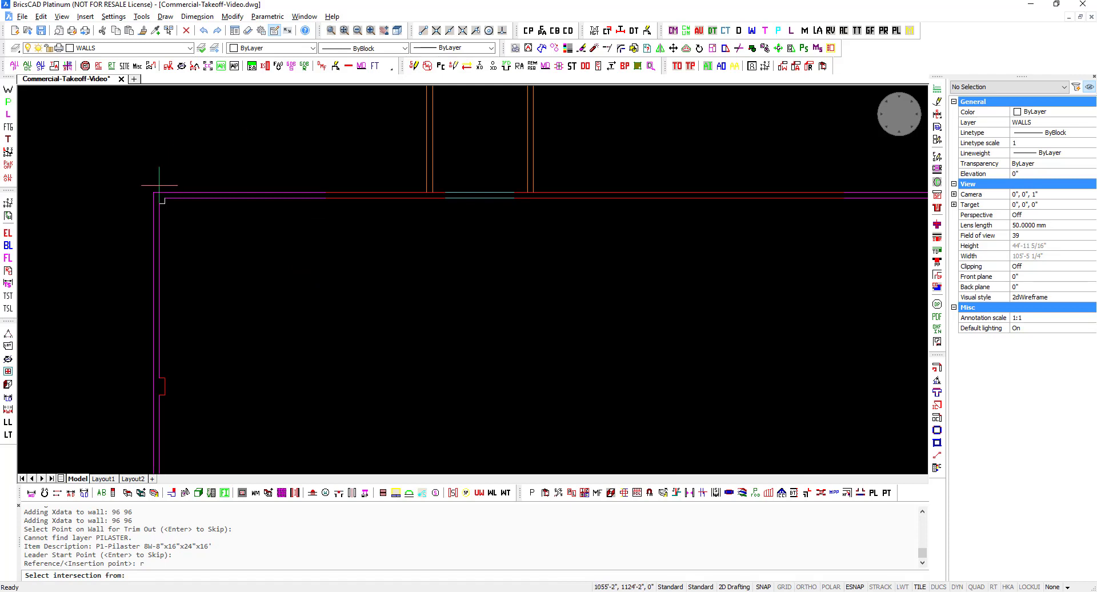
left_click(159, 191)
left_click(210, 190)
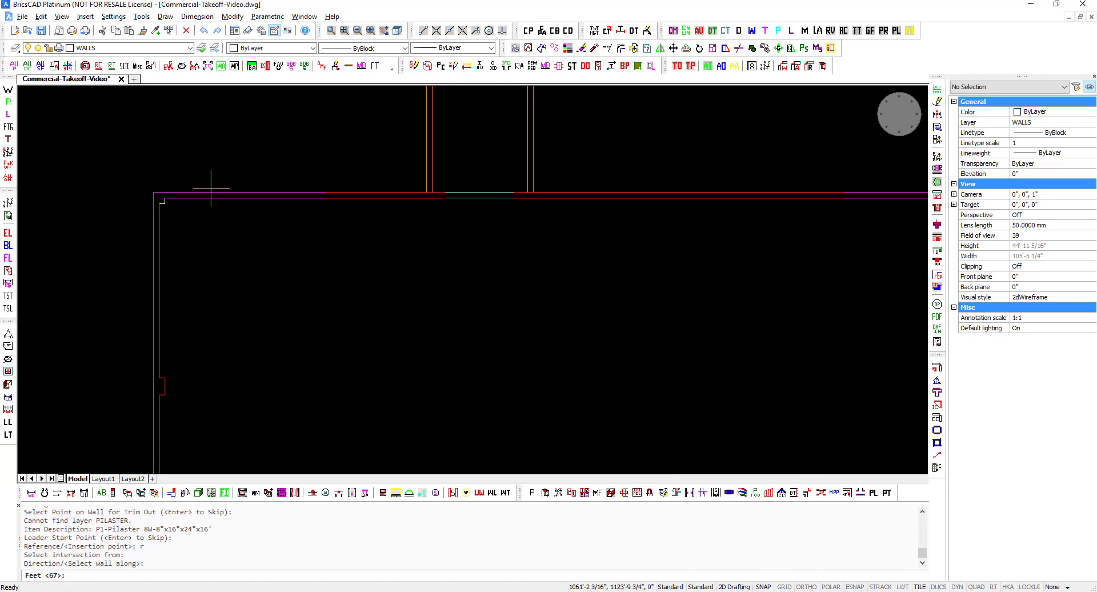
type("25")
key("Return")
type("0")
key("Return")
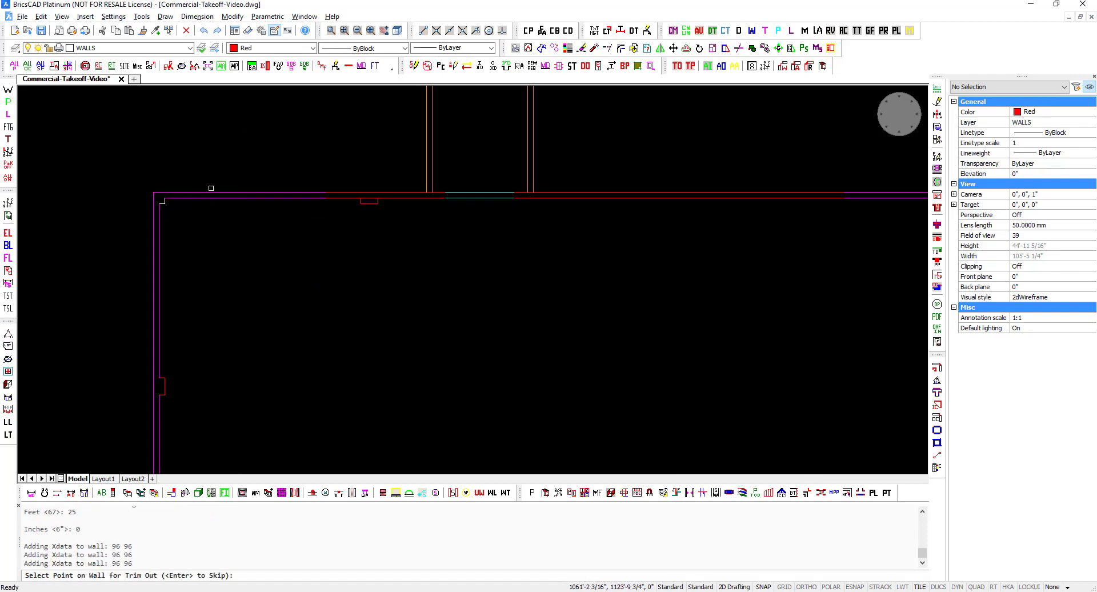
left_click(368, 198)
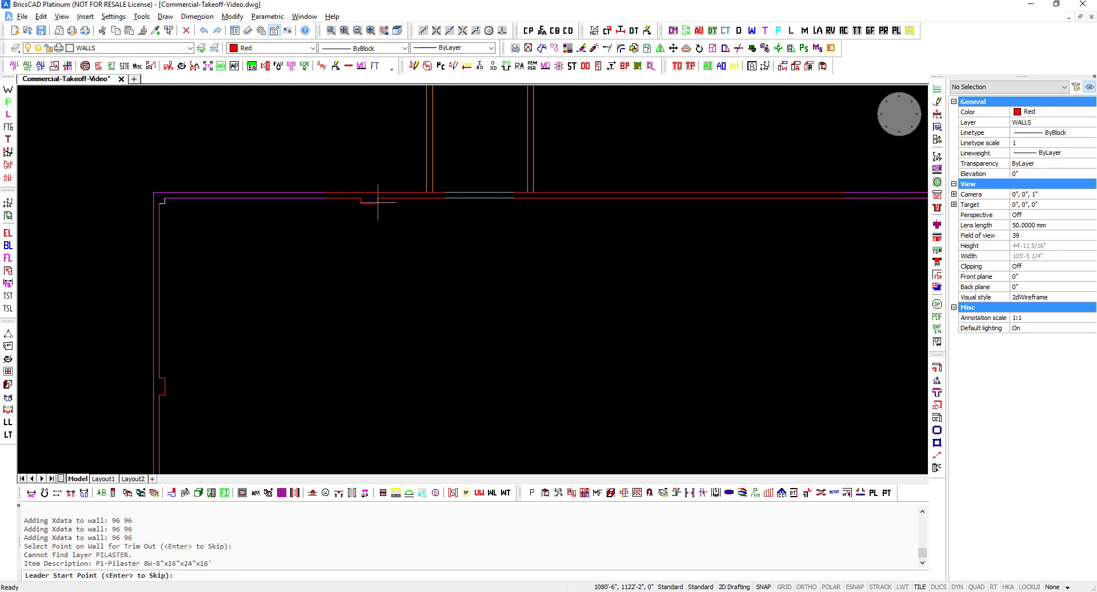
key("Return")
- Place a second pilaster inside the upper wall, 50'-0" from the building's upper-left corner, trim out the wall, and skip the leader
type("r")
key("Return")
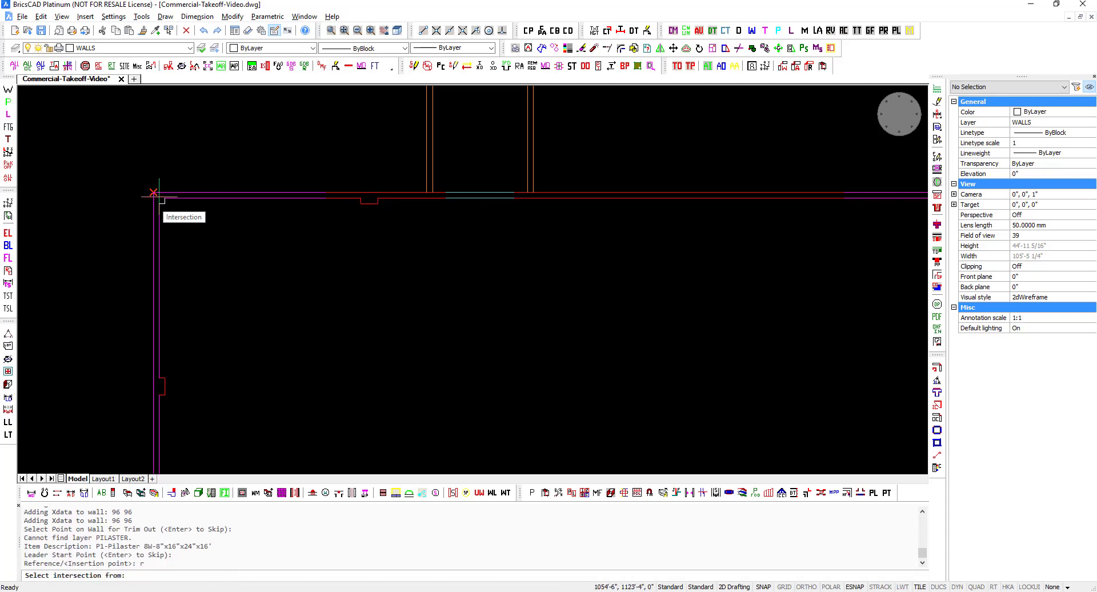
left_click(154, 194)
left_click(249, 193)
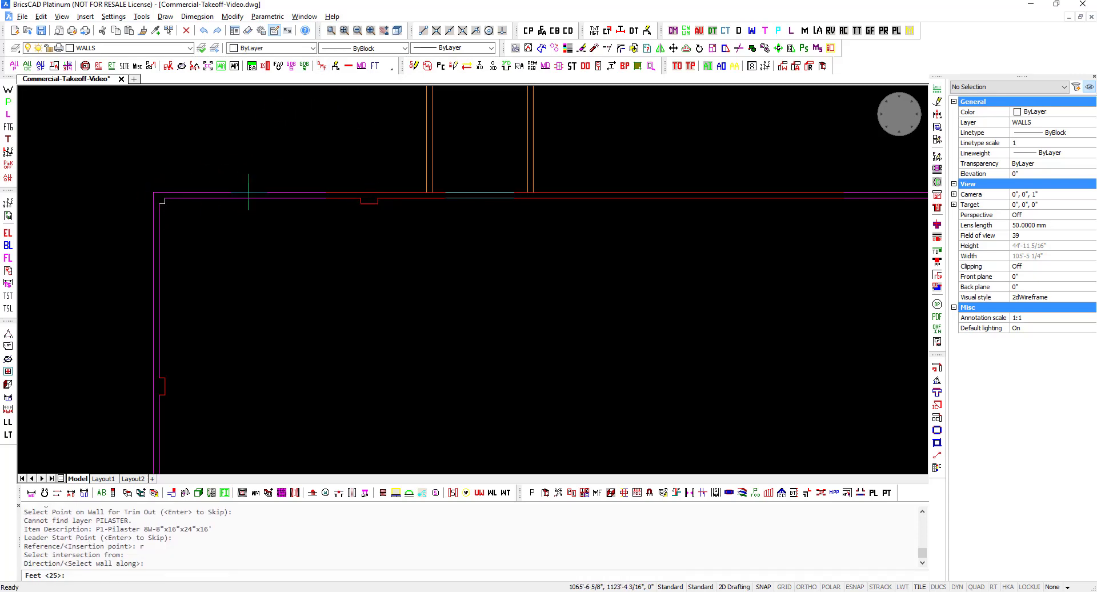
type("50")
key("Return")
type("0")
key("Return")
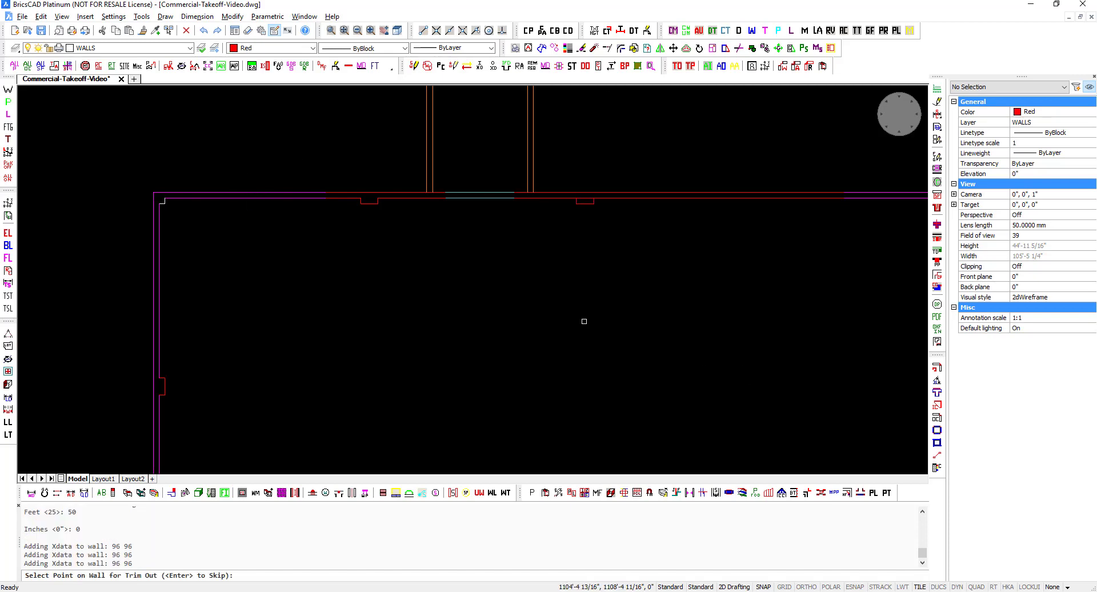
left_click(584, 199)
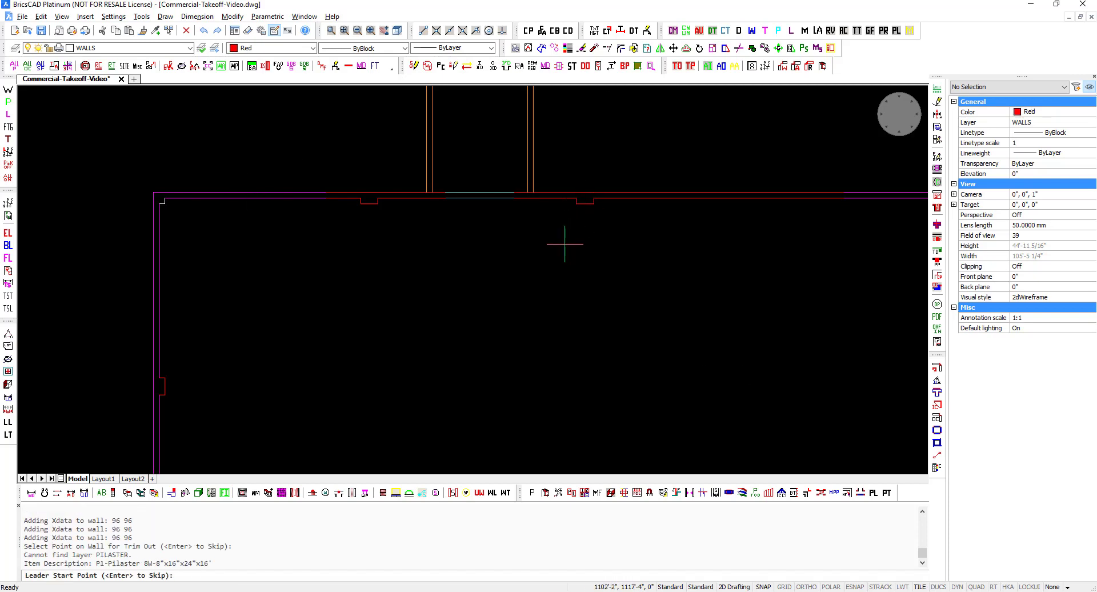
key("Return")
- Place a third pilaster inside the upper wall, 75'-0" from the building's upper-left corner, trim out the wall, and skip the leader
type("r")
key("Return")
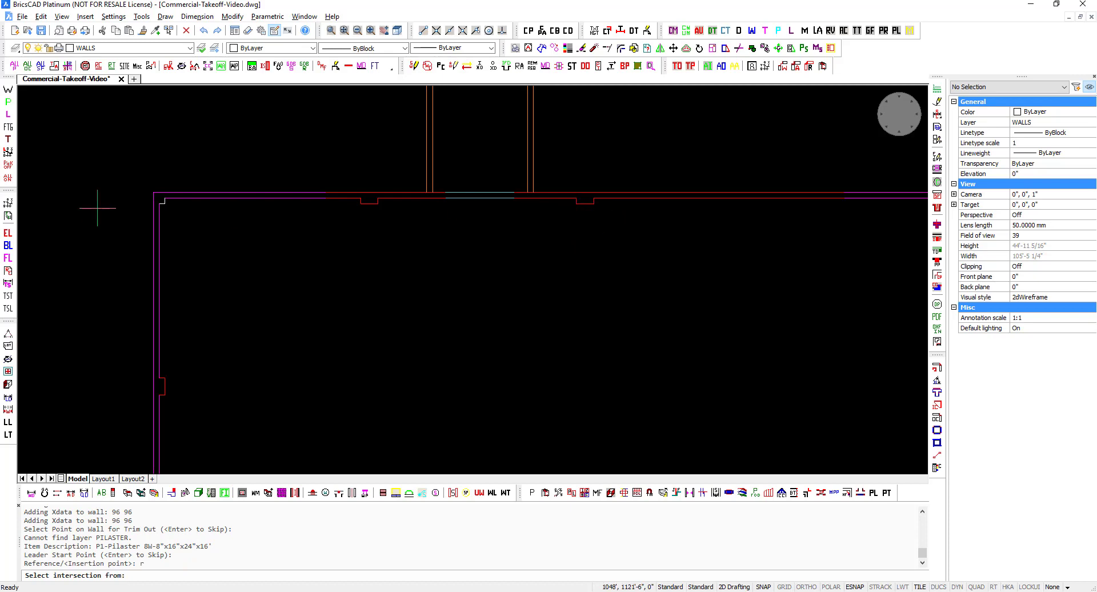
left_click(153, 192)
left_click(221, 192)
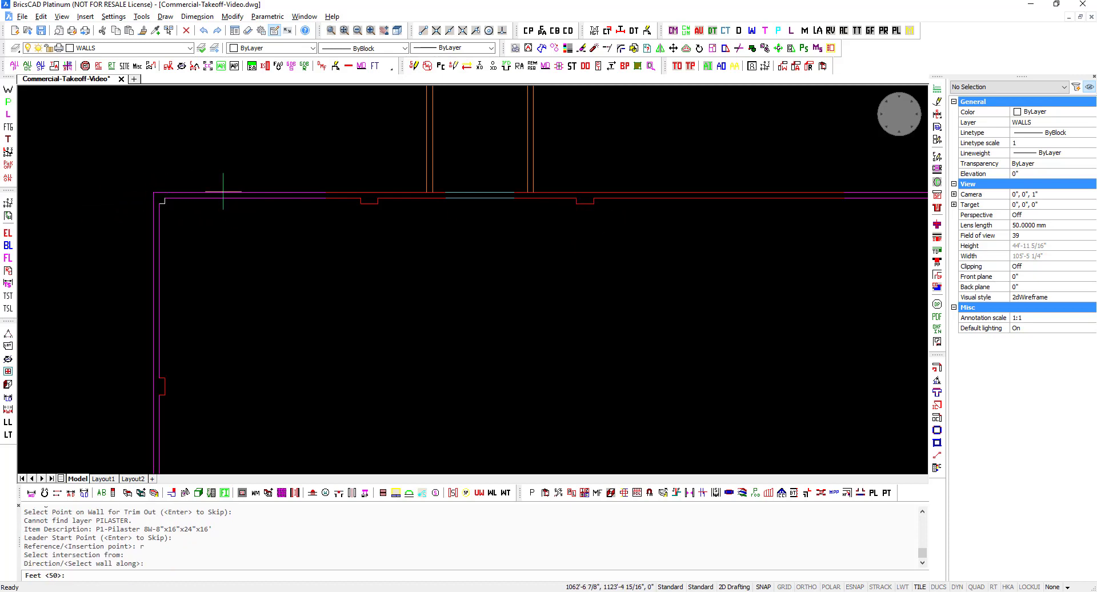
type("75")
key("Return")
type("0")
key("Return")
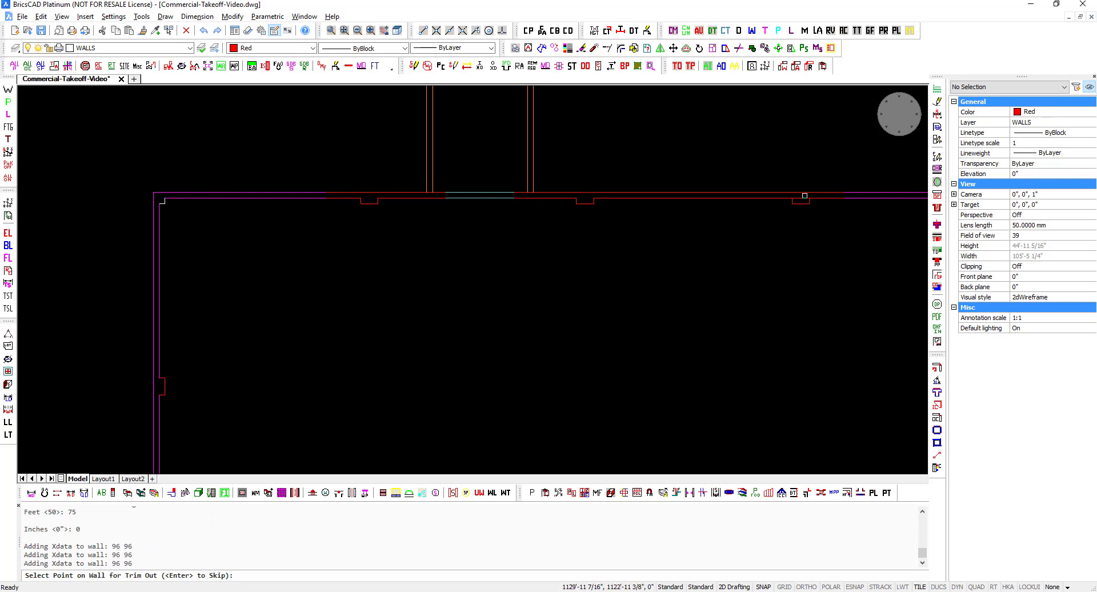
left_click(804, 198)
middle_click_drag(729, 240, 410, 213)
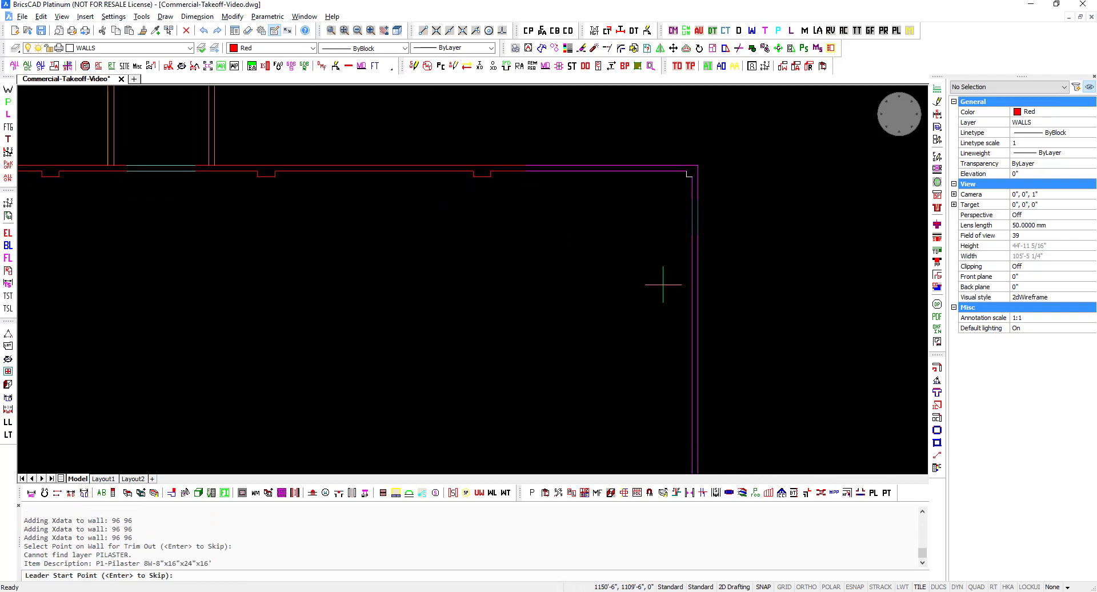
key("Return")
- Place a pilaster inside the right wall, 22'-6" from the building's upper-right corner, trim out the wall, and skip the leader
type("r")
key("Return")
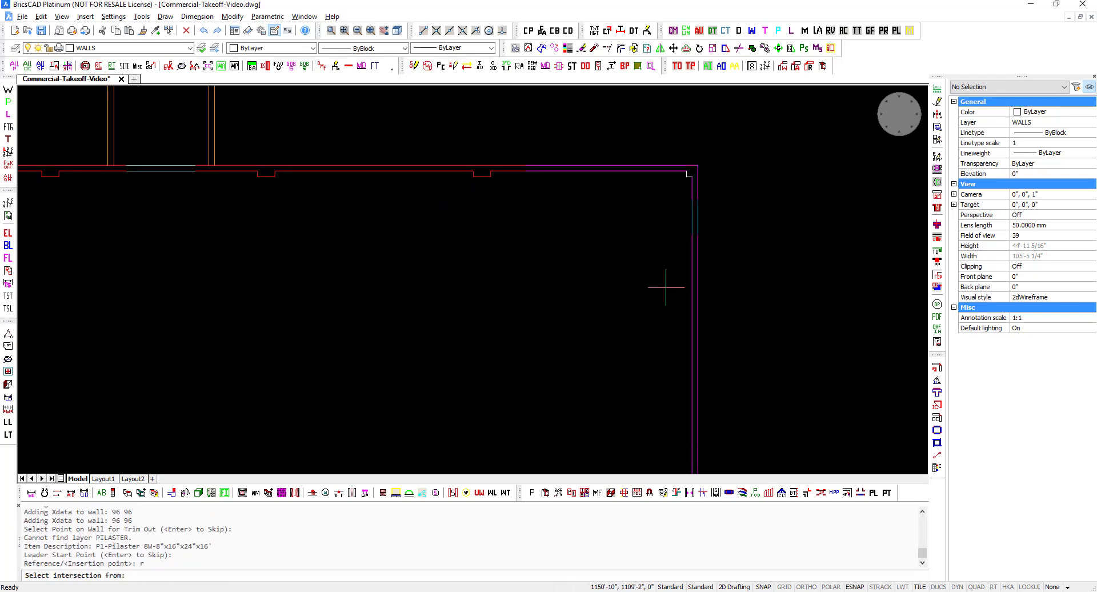
left_click(698, 166)
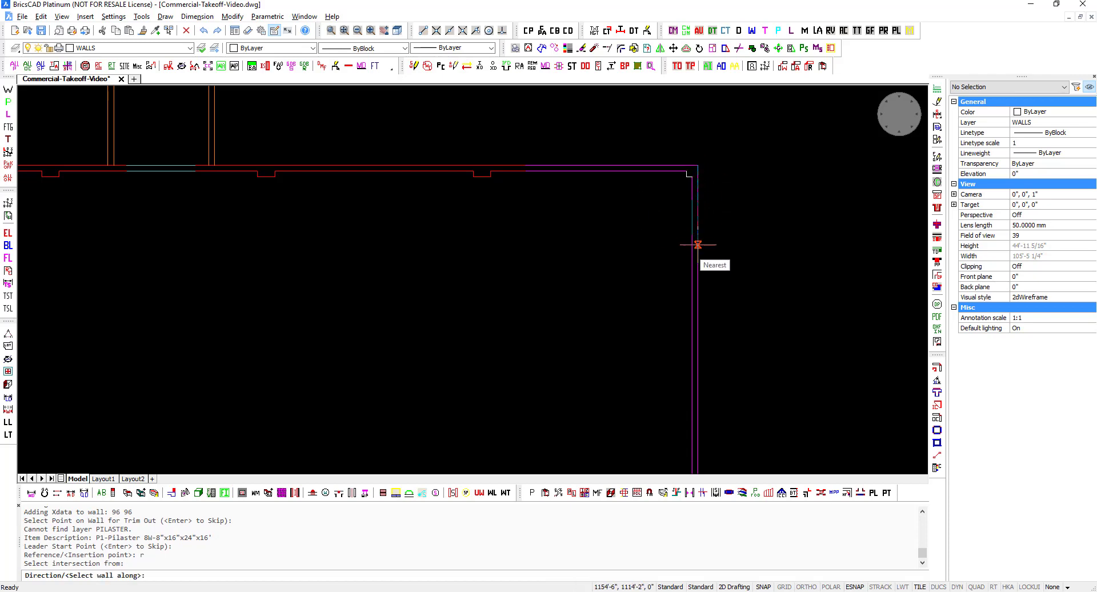
left_click(697, 261)
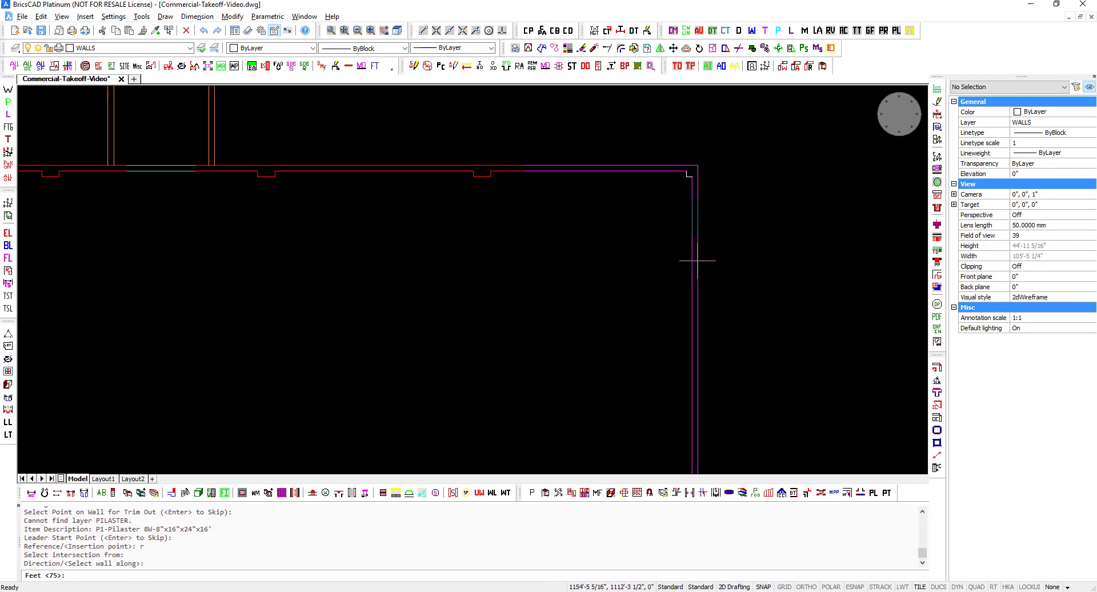
type("22")
key("Return")
type("6")
key("Return")
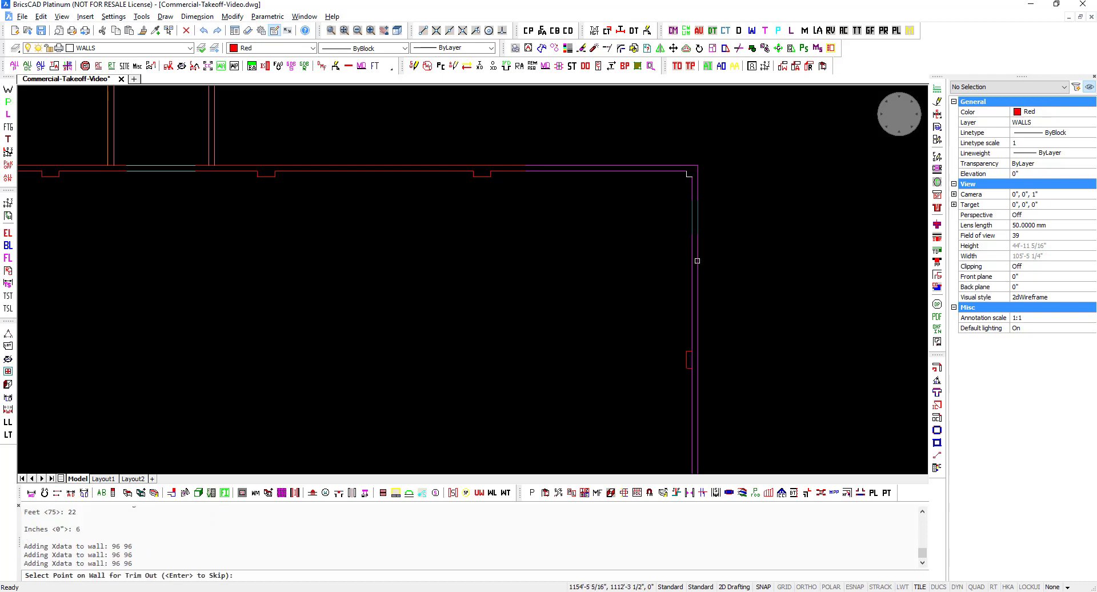
key("Return")
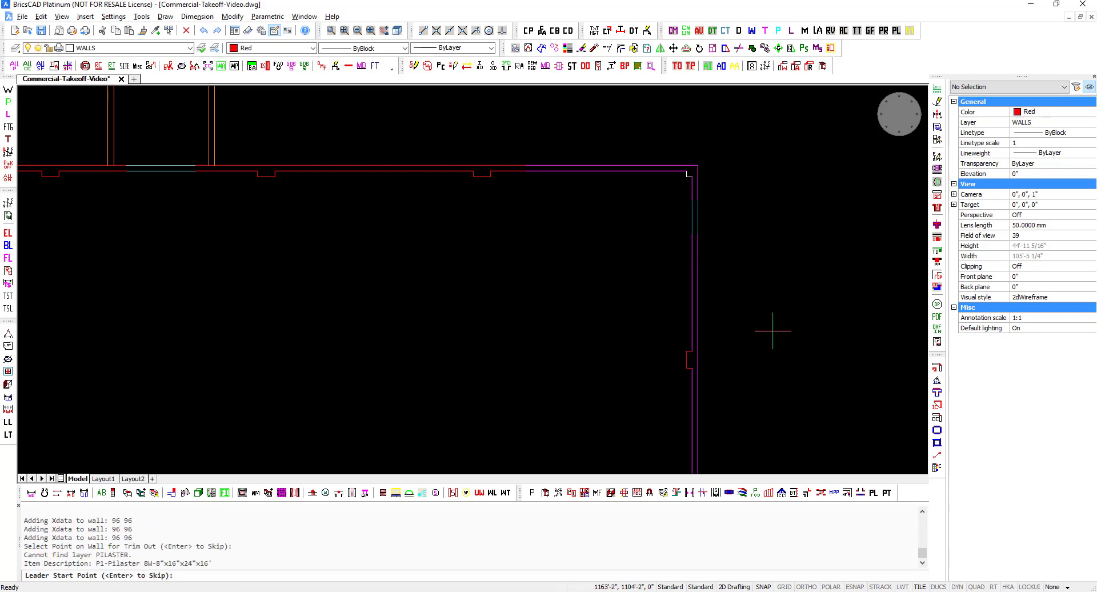
key("Return")
- Place a second pilaster inside the right wall, 45'-0" from the building's upper-right corner, trim out the wall, and skip the leader
type("r")
key("Return")
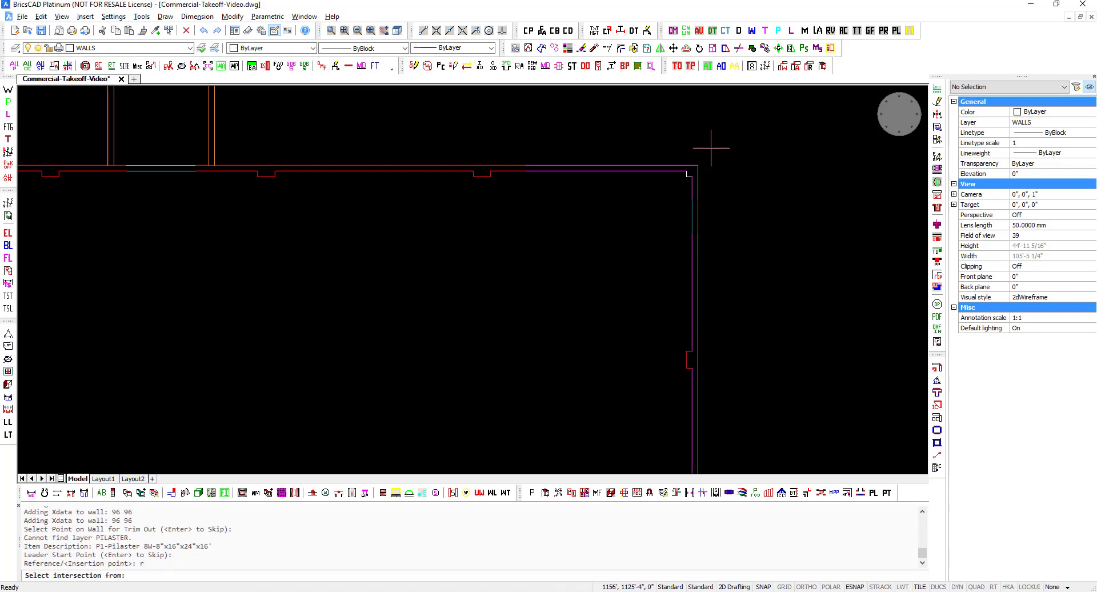
left_click(698, 166)
left_click(697, 213)
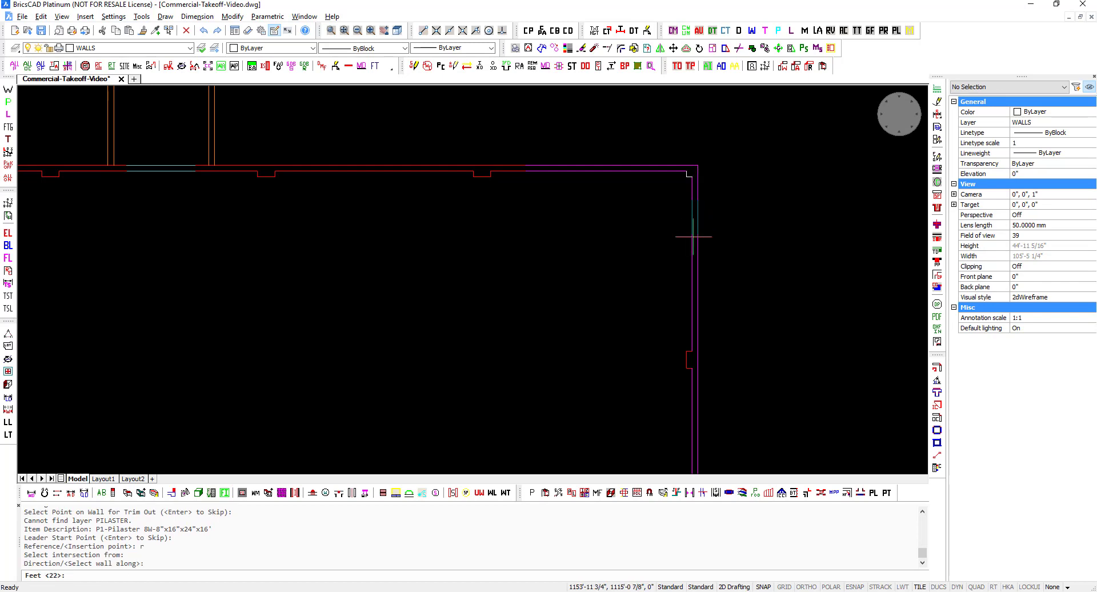
type("45")
key("Return")
type("0")
key("Return")
middle_click_drag(707, 366, 706, 118)
left_click(690, 307)
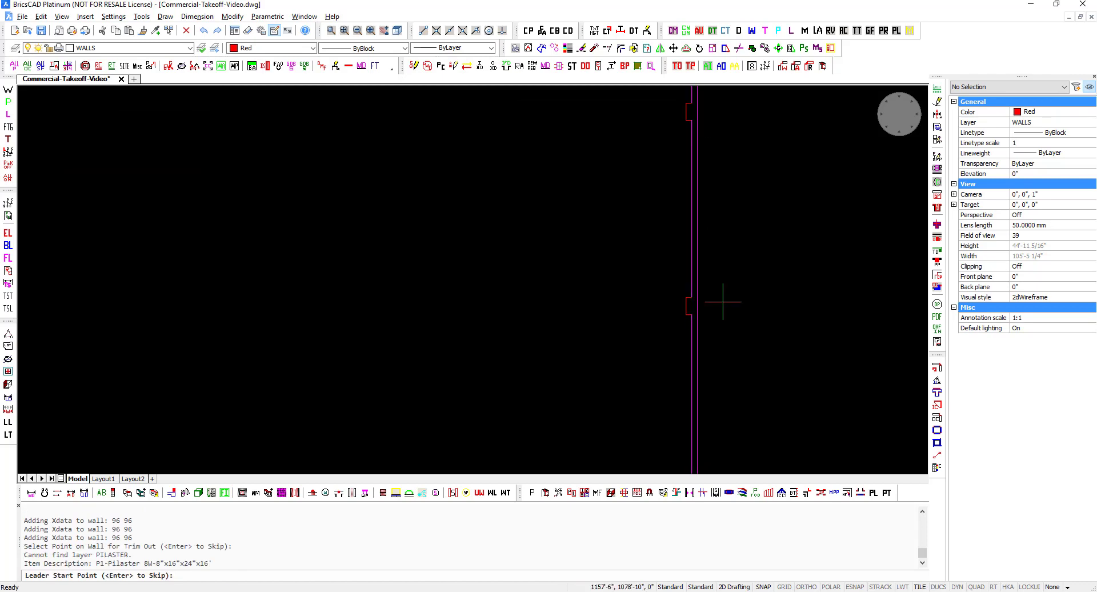
scroll(718, 392, "down", 2)
middle_click_drag(722, 382, 705, 421)
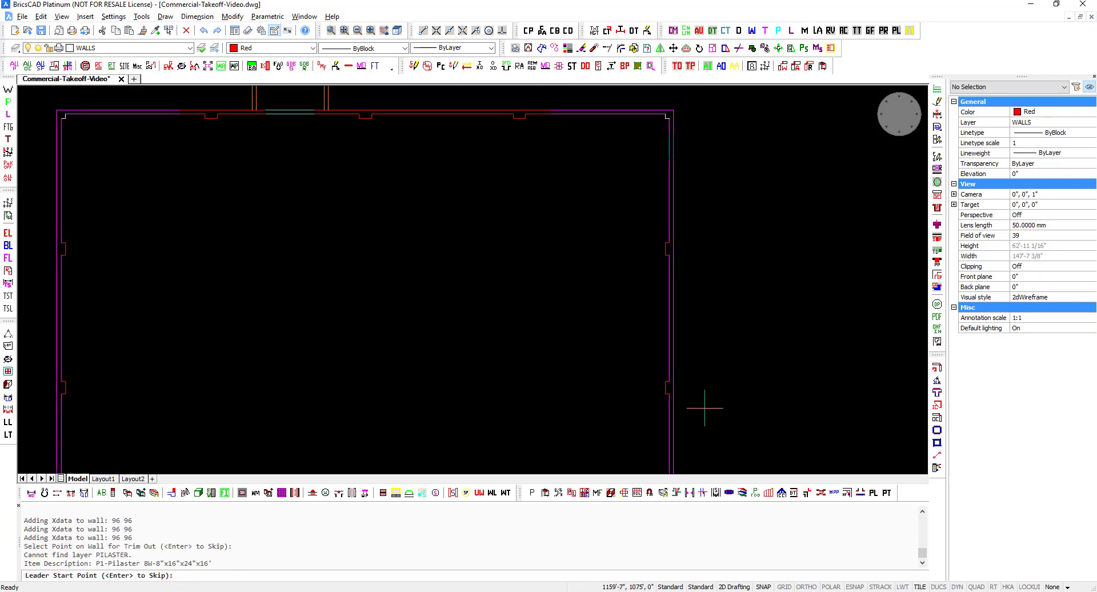
key("Return")
- Place a third pilaster inside the right wall, 67'-6" from the building's upper-right corner, trim out the wall, and skip the leader
type("r")
key("Return")
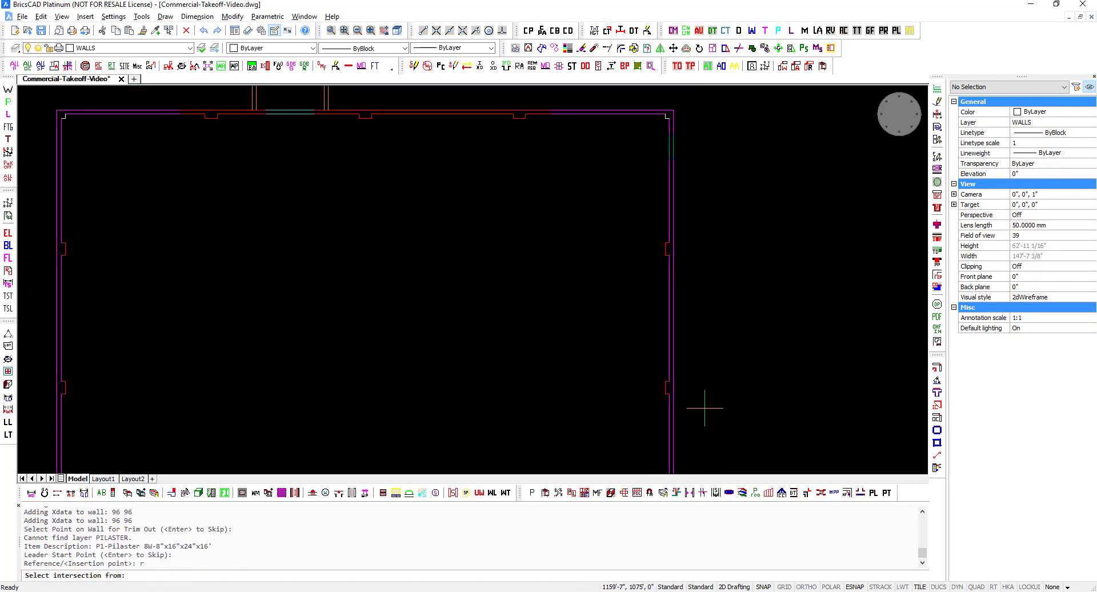
left_click(673, 110)
left_click(669, 157)
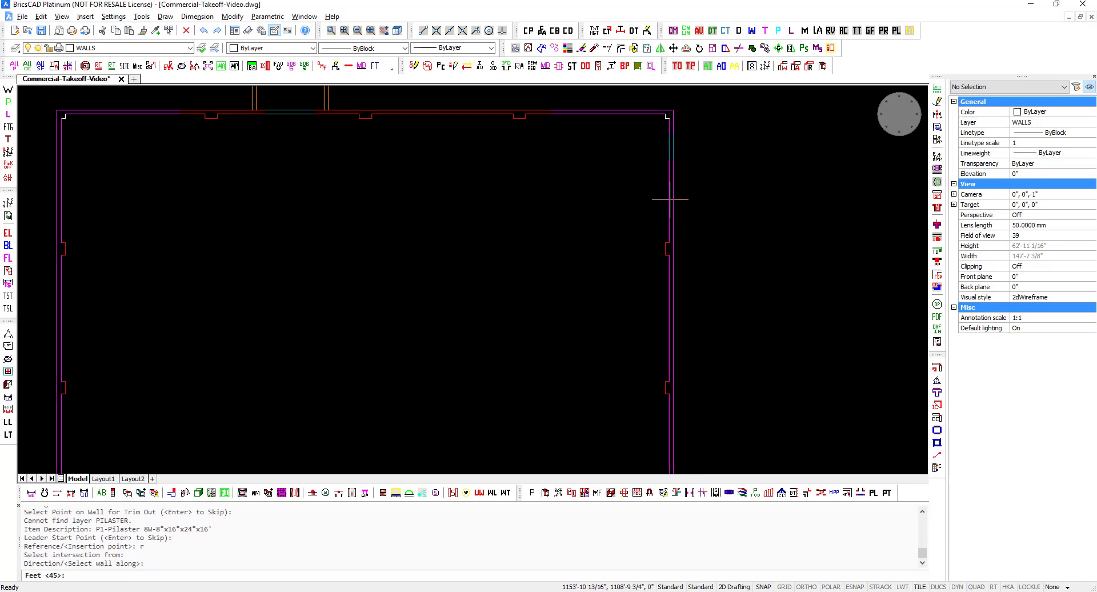
type("67")
key("Return")
type("6")
key("Return")
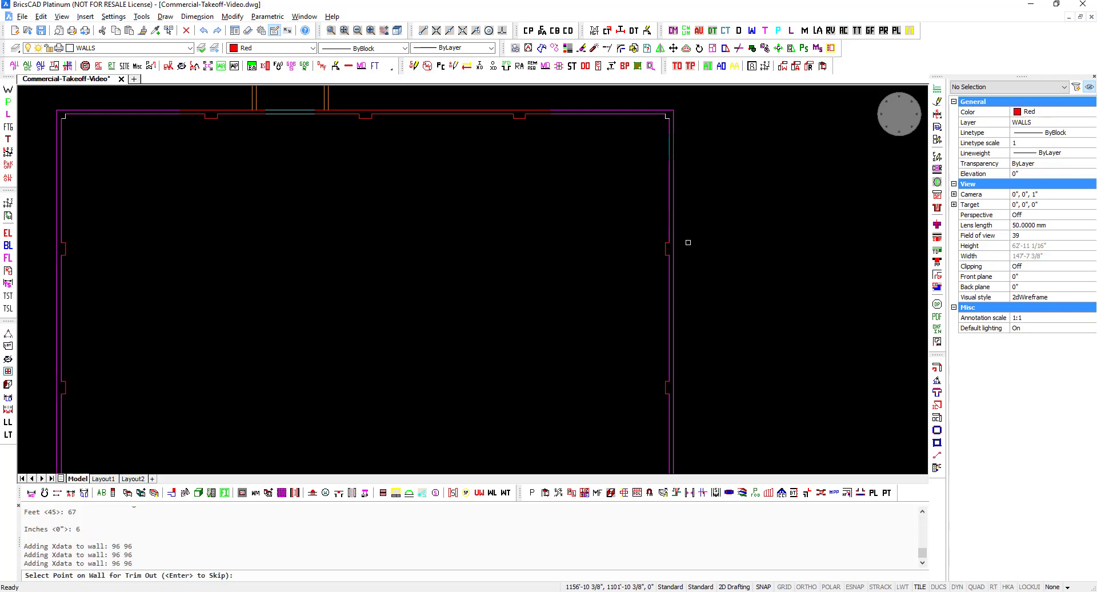
scroll(719, 301, "up", 1)
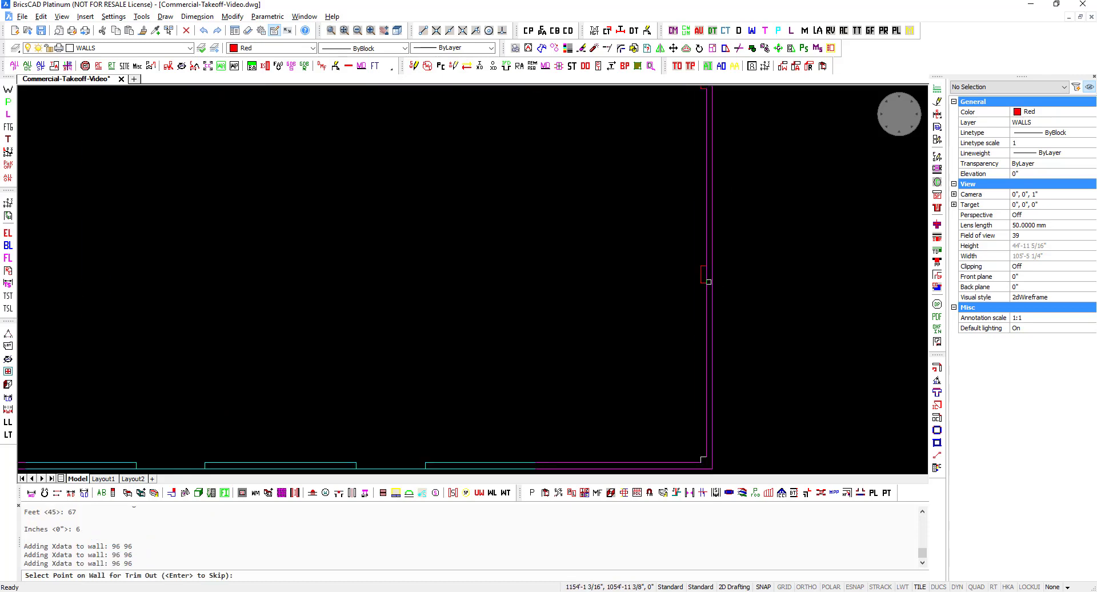
left_click(708, 282)
scroll(603, 360, "down", 1)
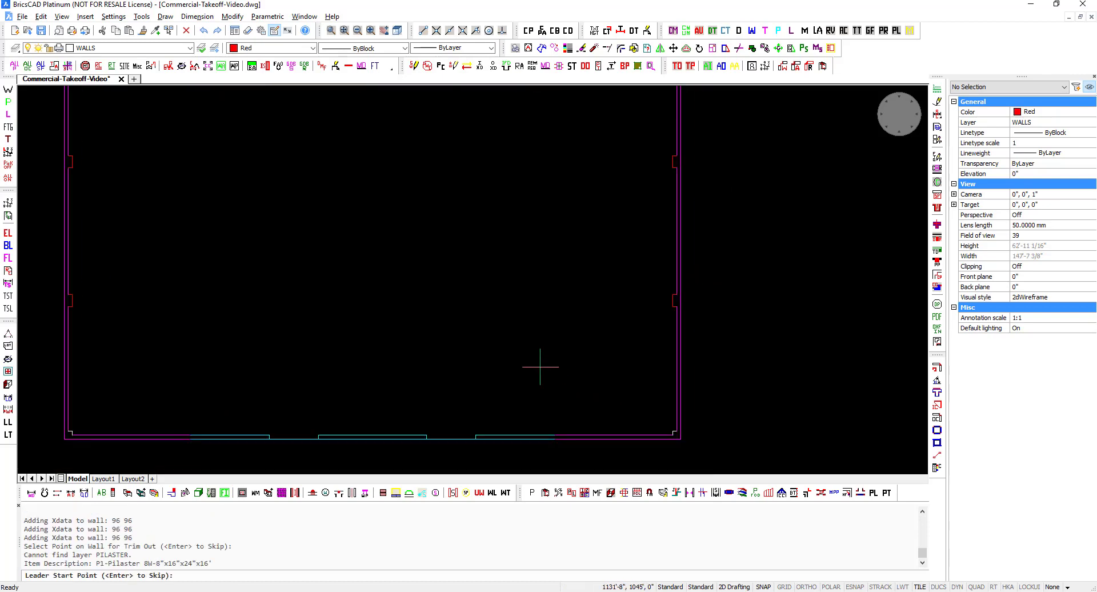
scroll(540, 366, "down", 1)
scroll(566, 423, "up", 2)
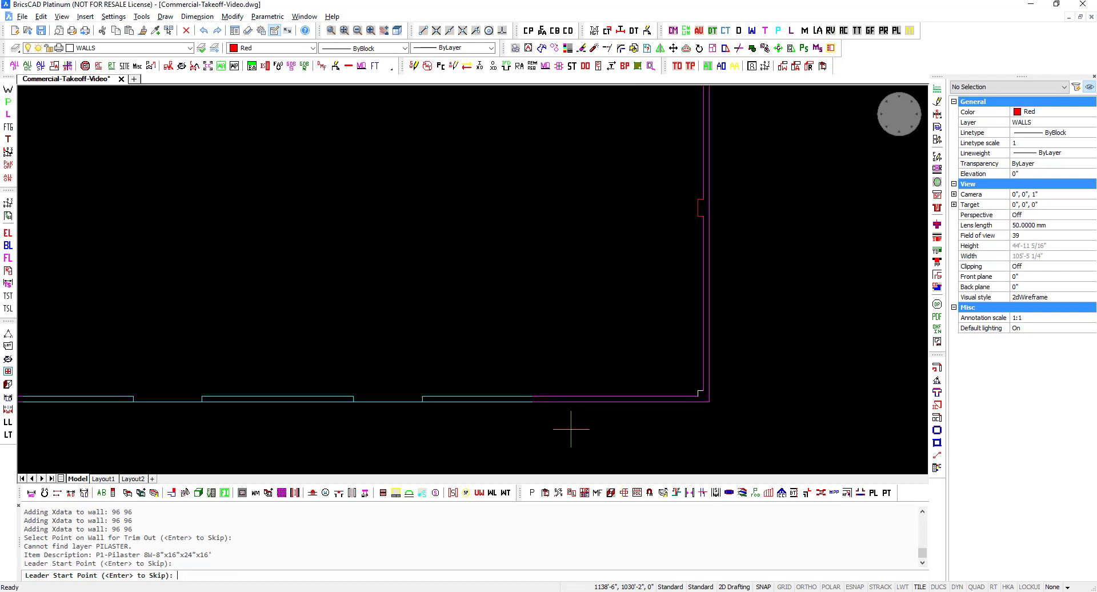
key("Return")
- Place a pilaster inside the lower wall, 25'-0" from the building's lower-right corner, trim out the wall, and skip the leader
type("r")
key("Return")
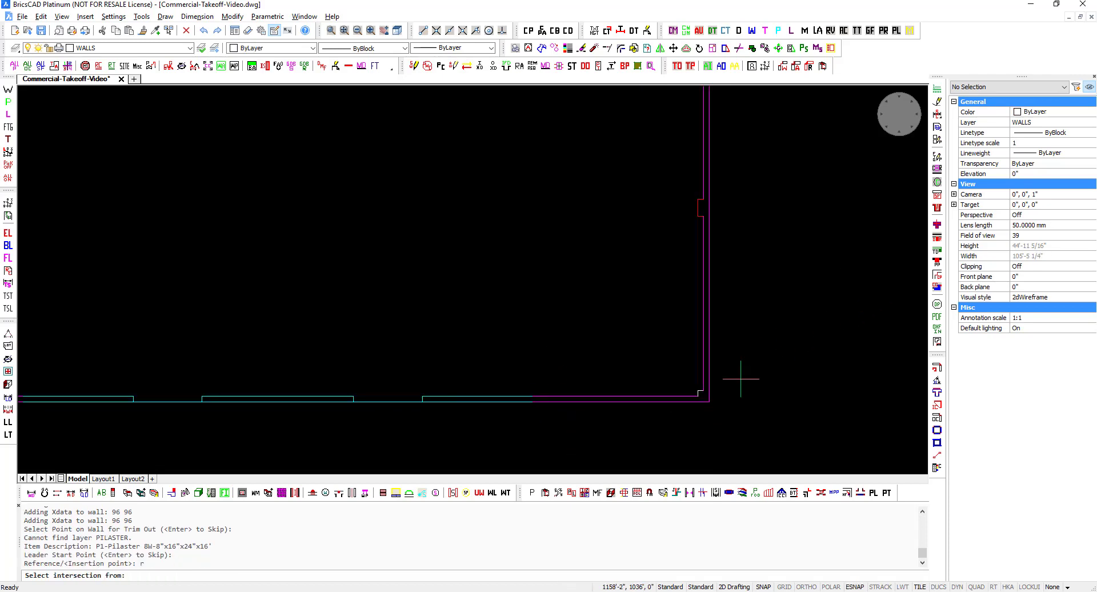
left_click(706, 395)
left_click(687, 402)
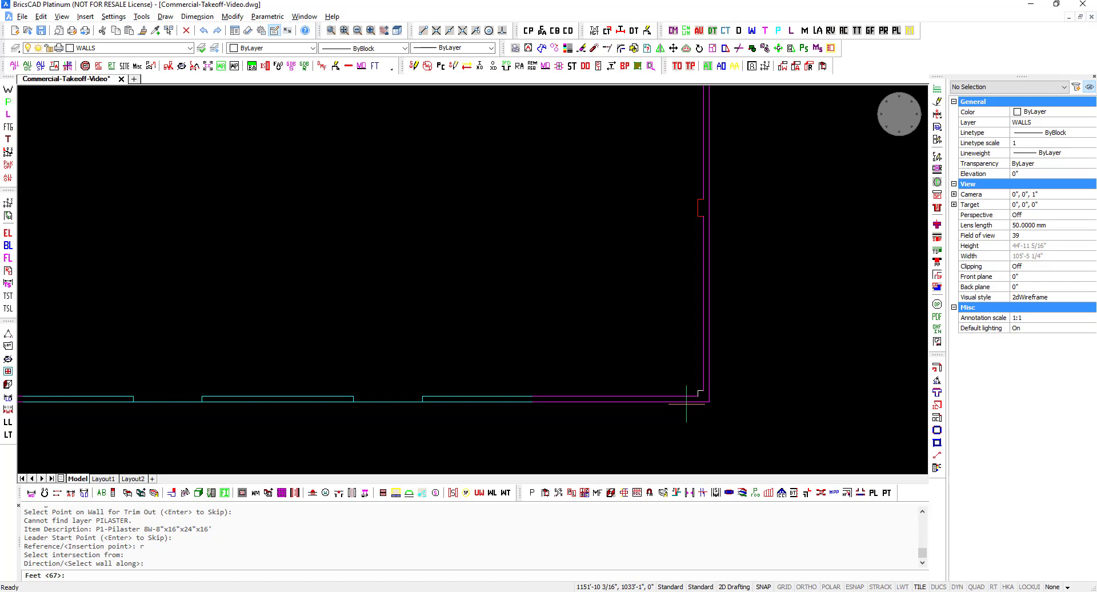
type("25")
key("Return")
type("0")
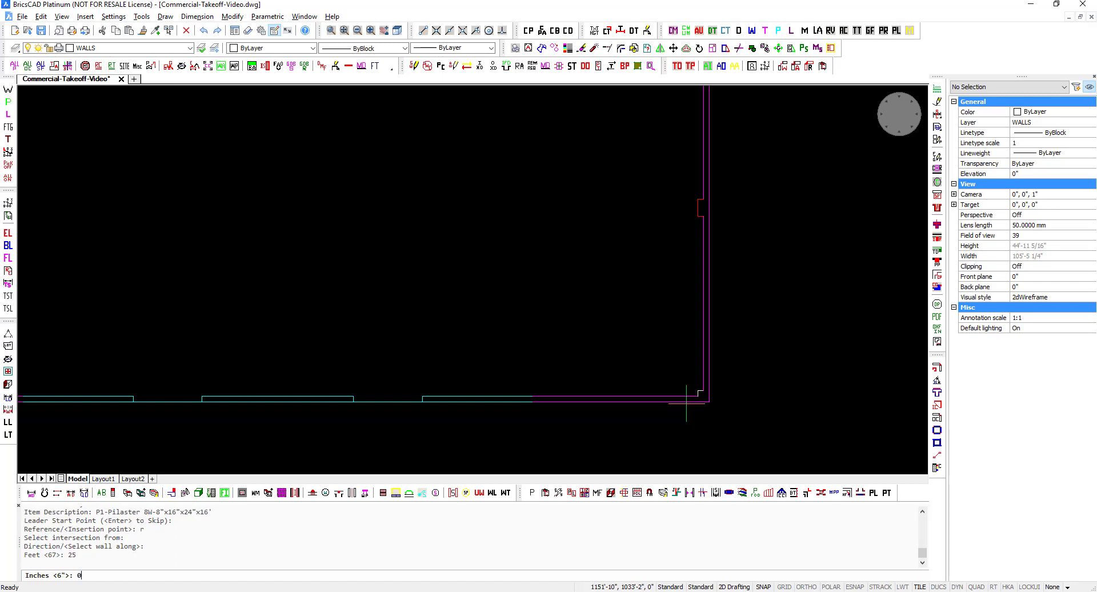
key("Return")
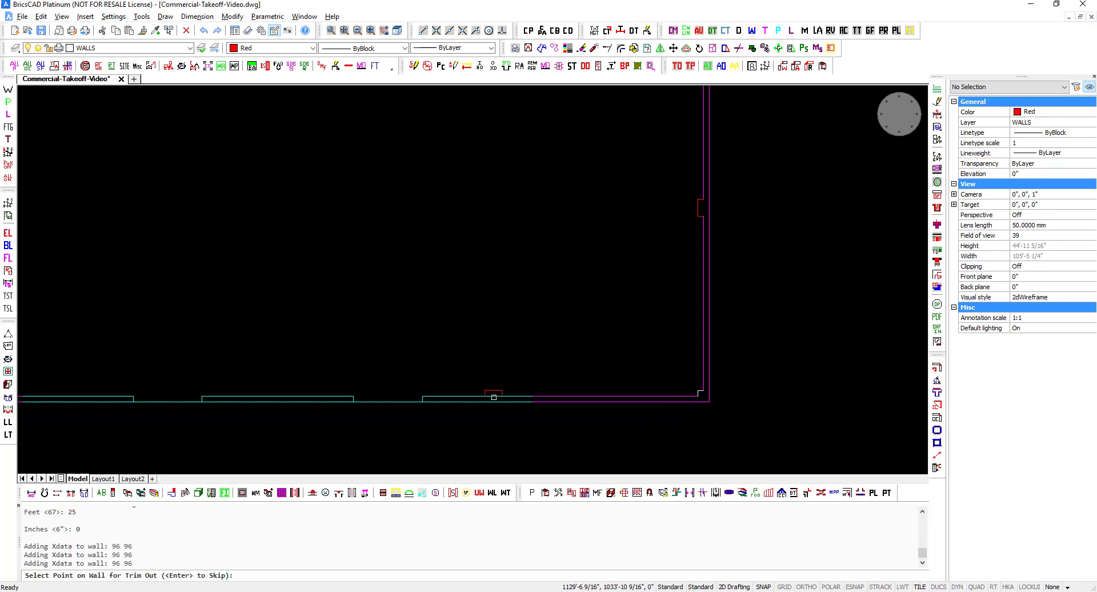
key("Return")
key("Return")
- Place a second pilaster inside the lower wall, 50'-0" from the building's lower-right corner, trim out the wall, and skip the leader
type("r")
key("Return")
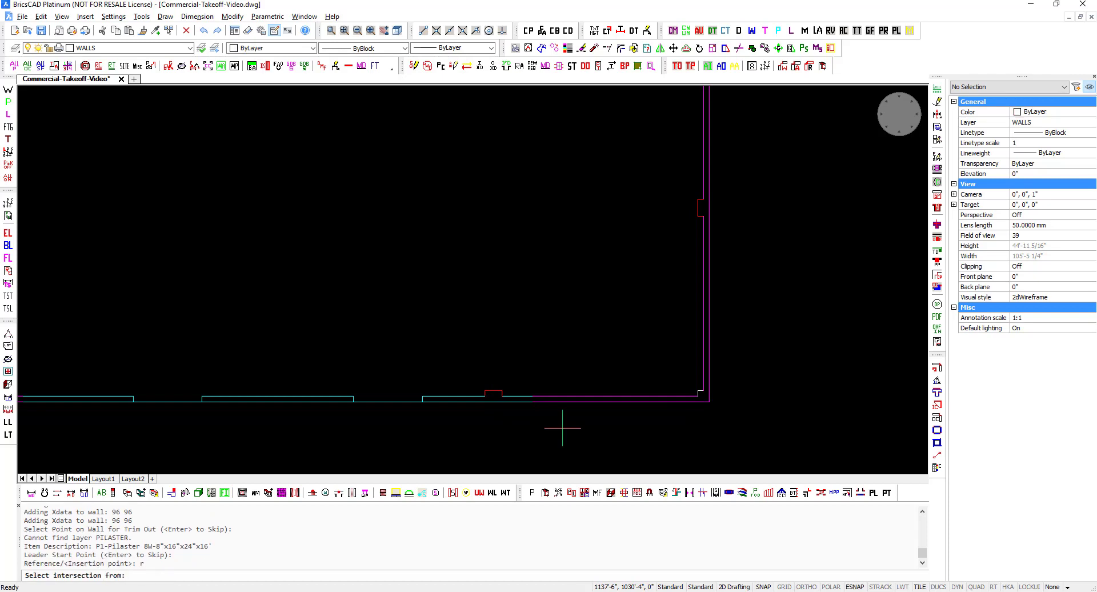
left_click(709, 402)
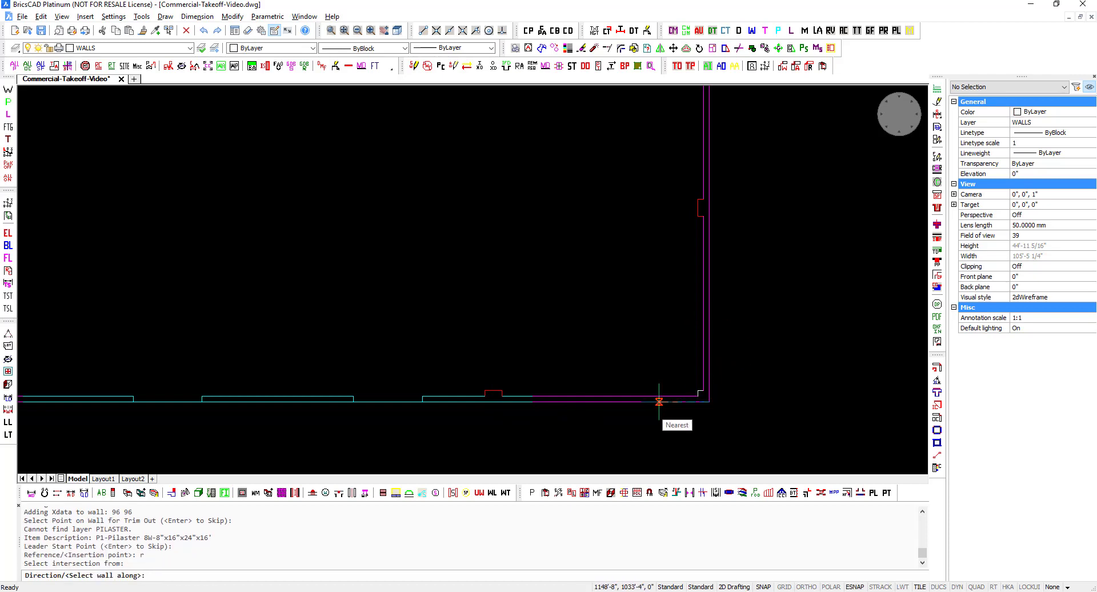
left_click(659, 401)
type("50")
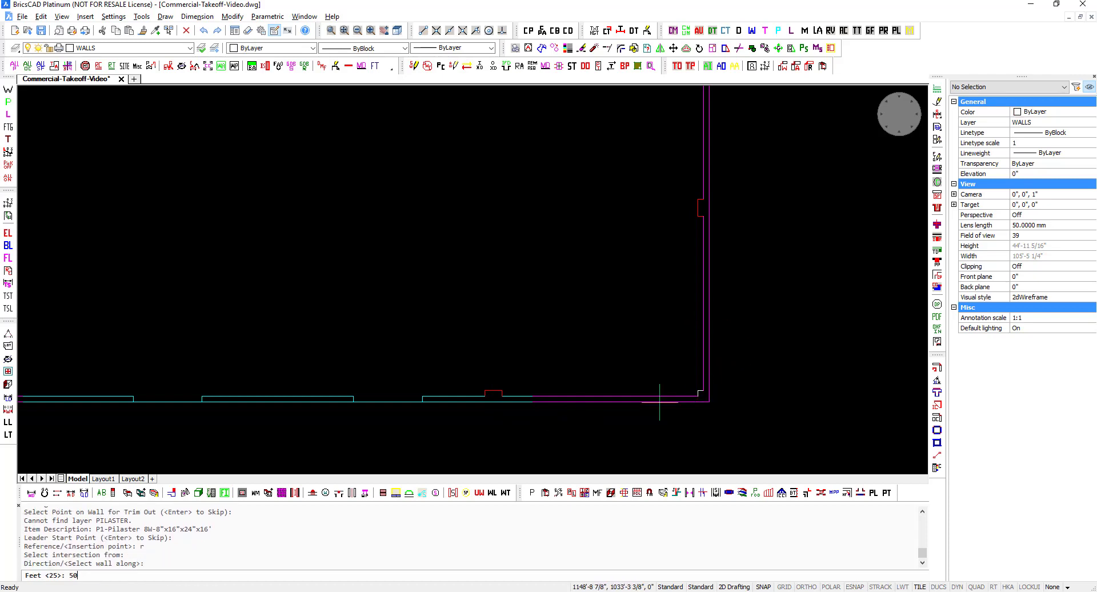
key("Return")
type("0")
key("Return")
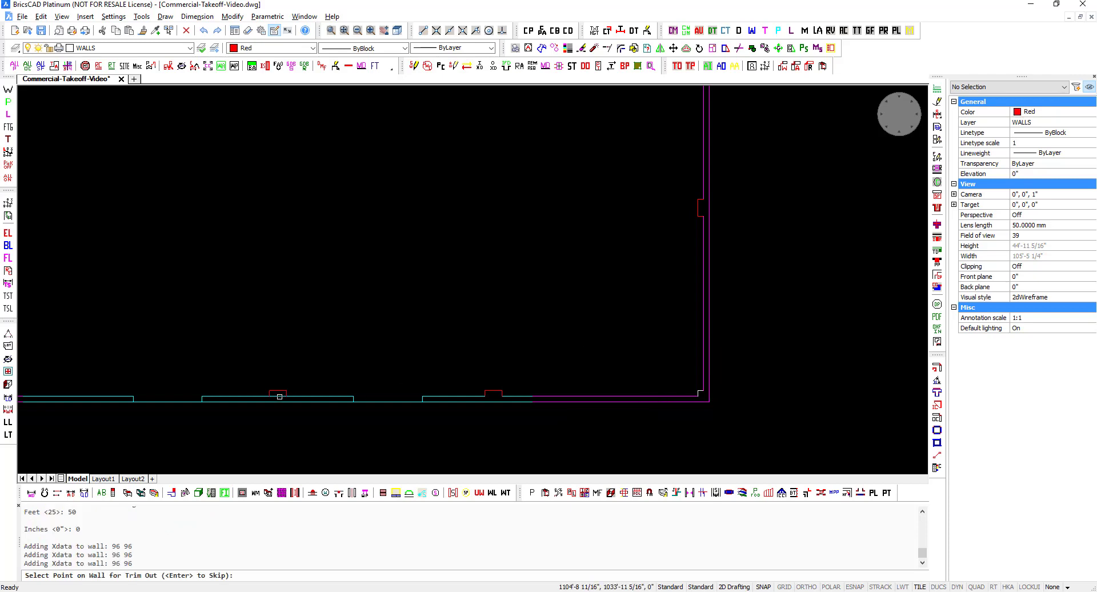
key("Return")
key("Return")
- Place a third pilaster inside the lower wall, 75'-0" from the building's lower-right corner, trim out the wall, and skip the leader
type("r")
key("Return")
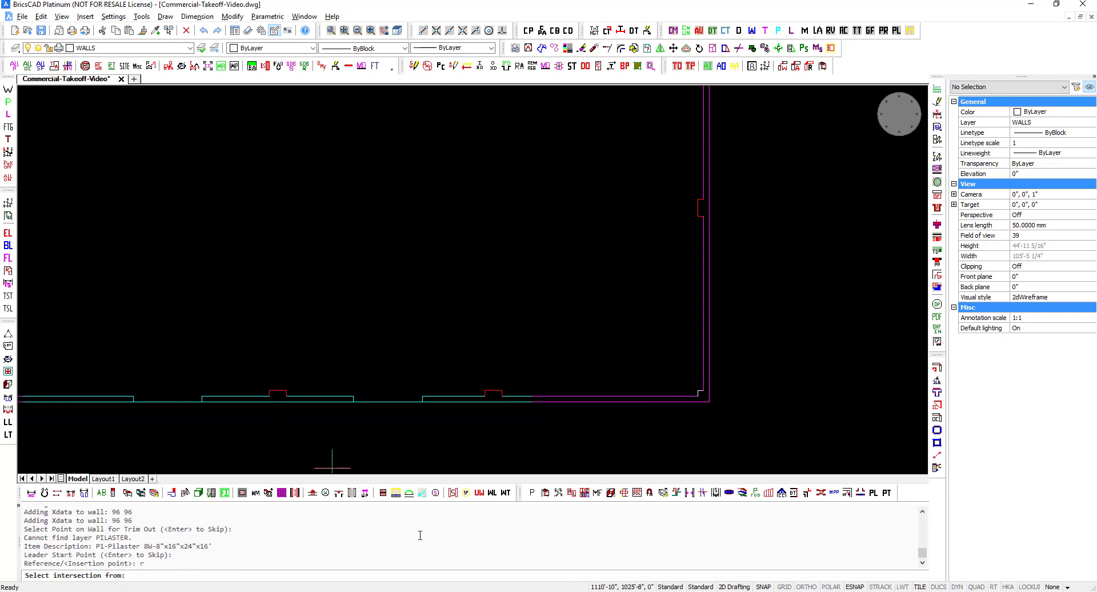
left_click(708, 402)
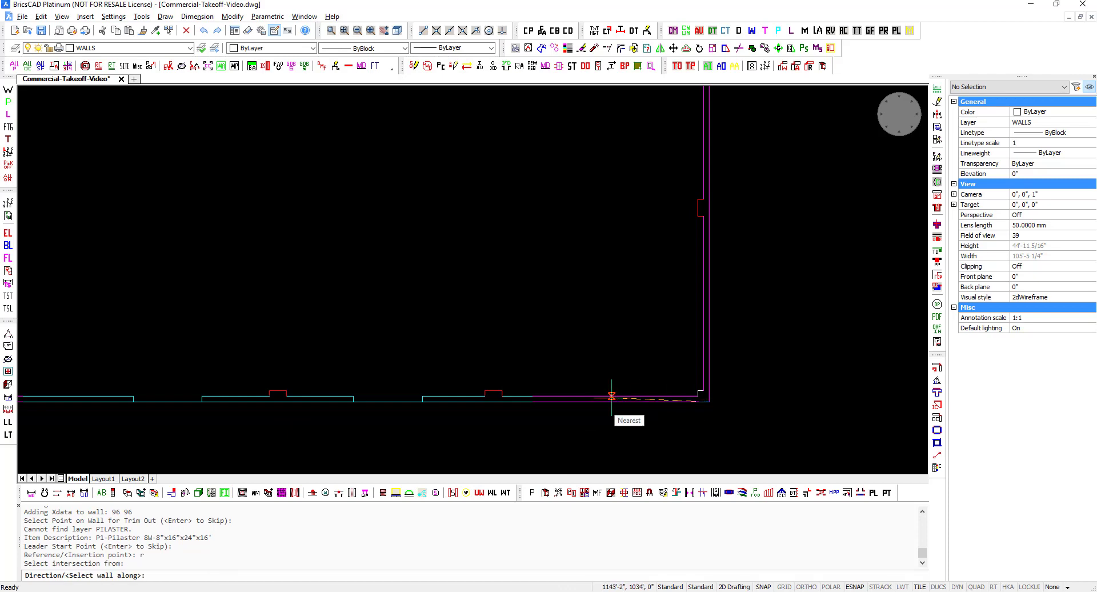
left_click(603, 402)
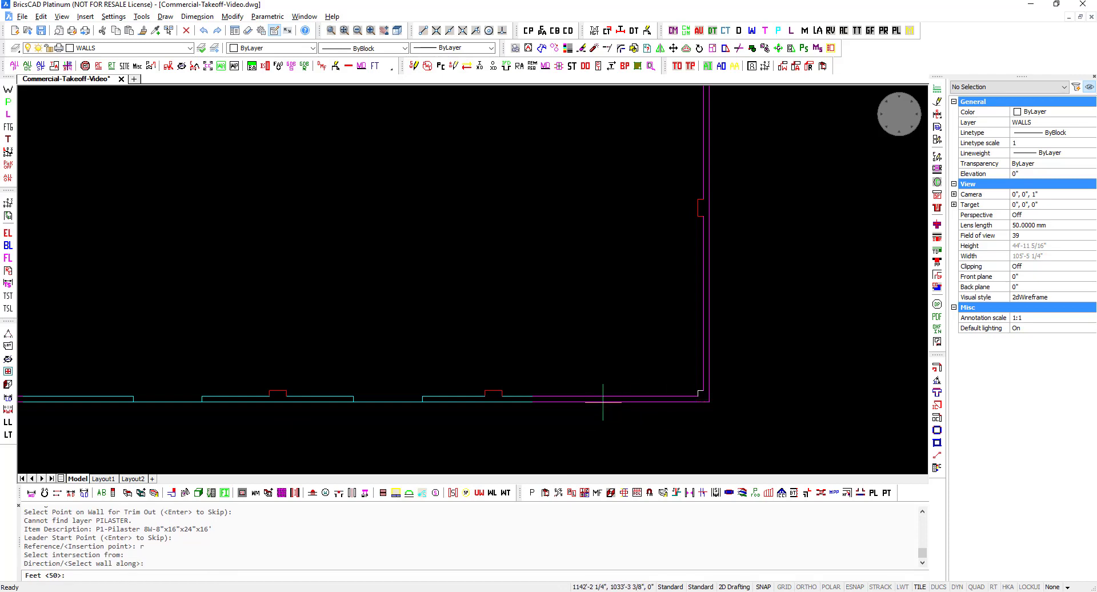
type("75")
key("Return")
type("0")
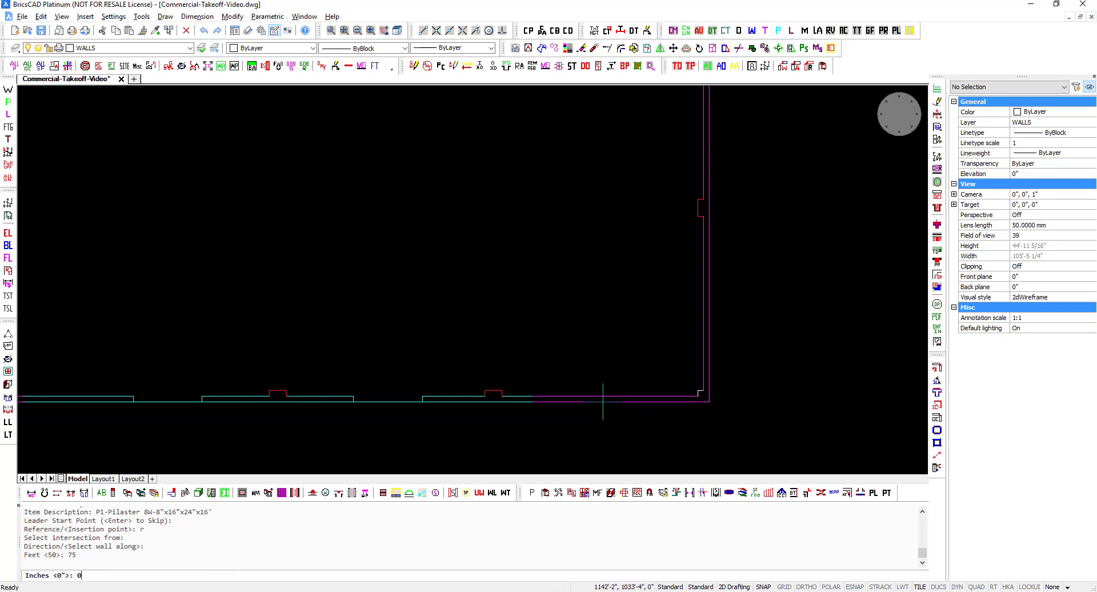
key("Return")
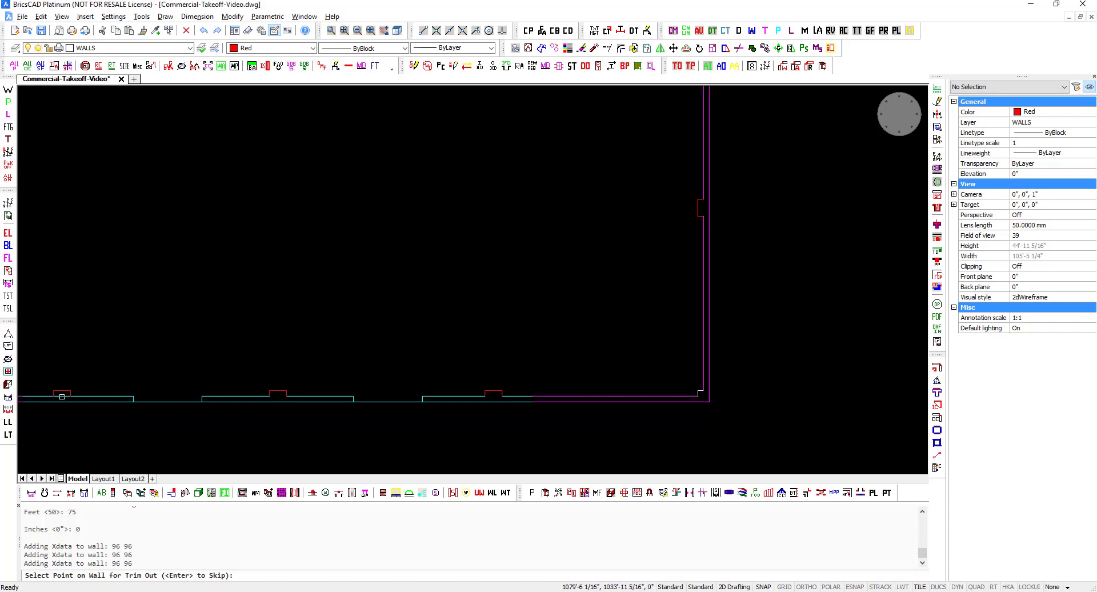
key("Return")
scroll(394, 337, "down", 2)
middle_click_drag(412, 323, 555, 341)
scroll(549, 260, "down", 1)
middle_click_drag(542, 181, 517, 250)
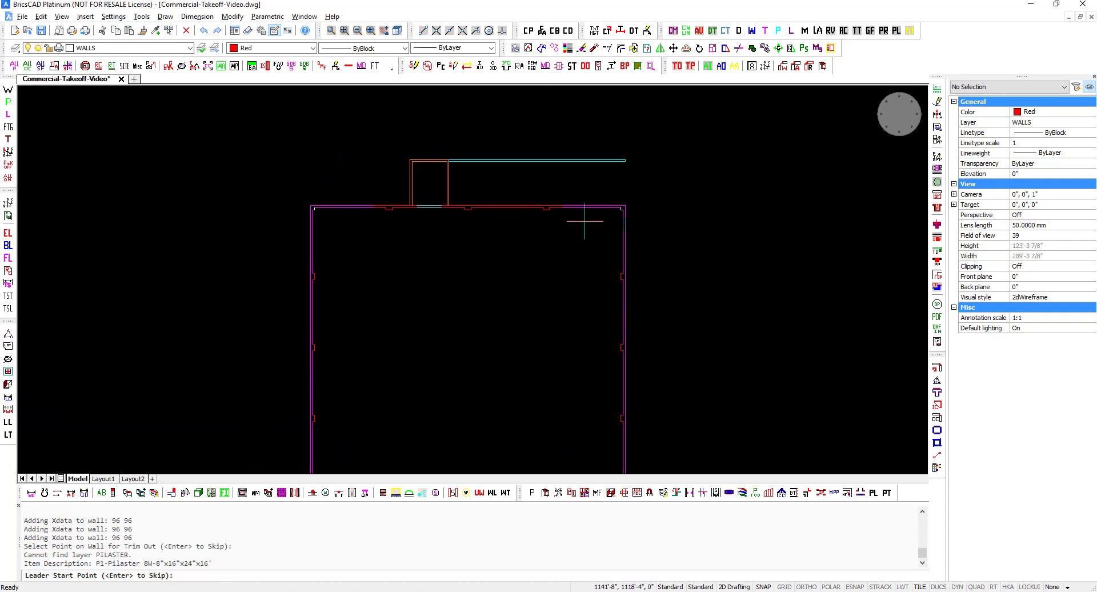
key("Escape")
- Start placing a rectangular column and choose number 6 from the list, assembly P6, 24"x 24"x 16'
left_click(937, 168)
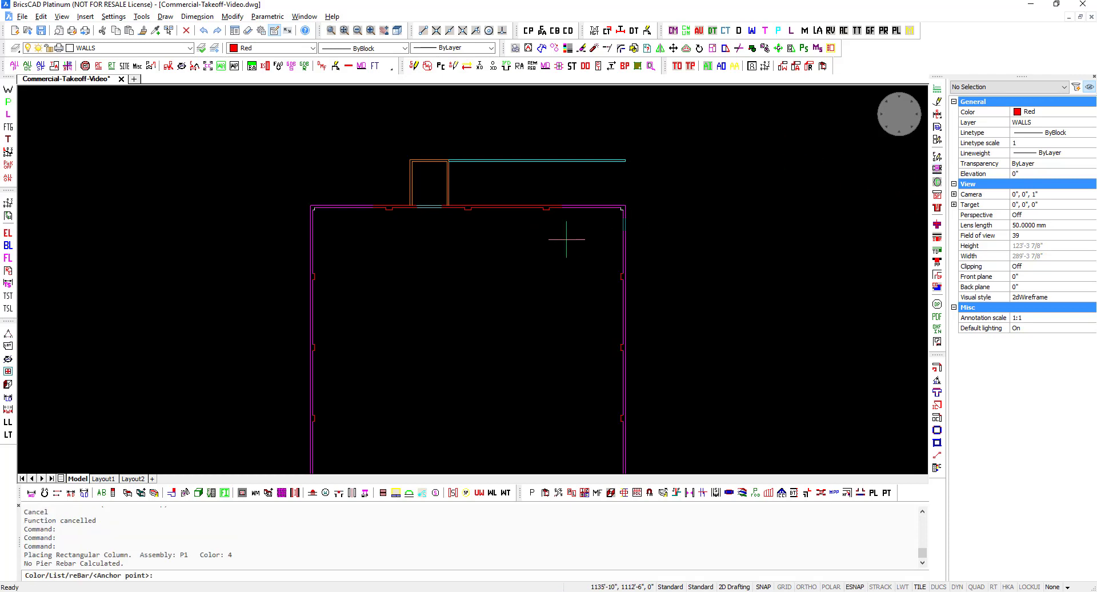
type("l")
key("Return")
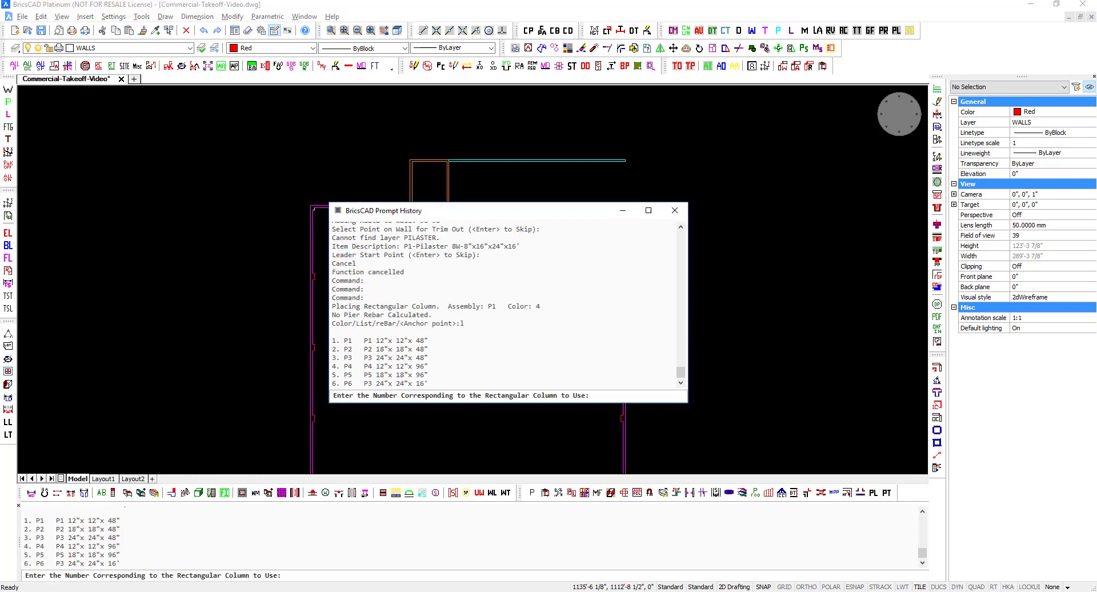
key("Return")
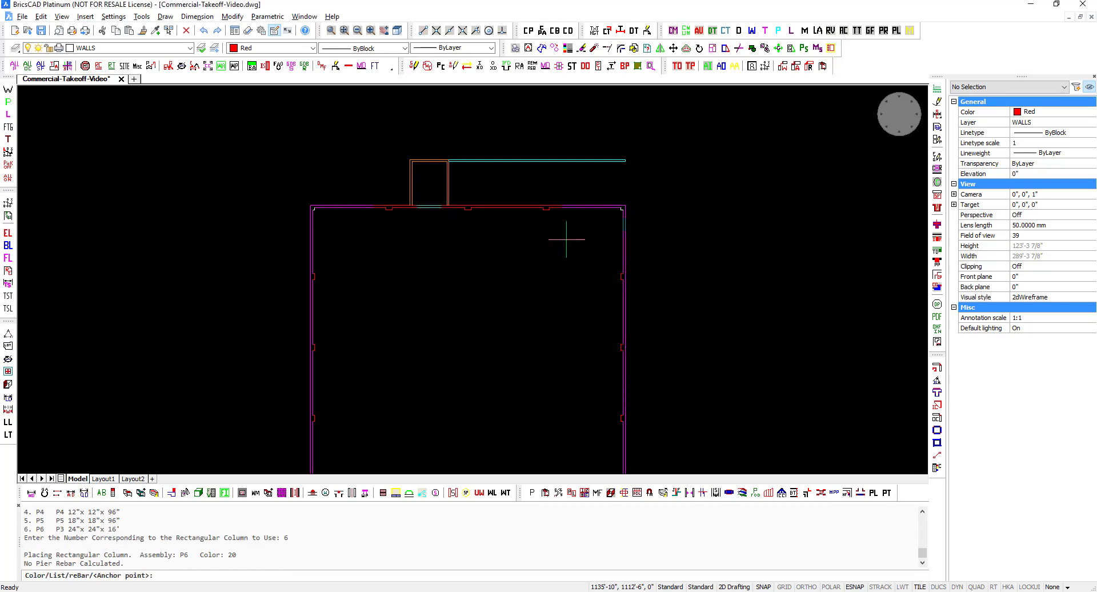
- Place the column 25'-0" to the right of and 22'-6" below the building's upper-left outer corner
scroll(305, 220, "up", 3)
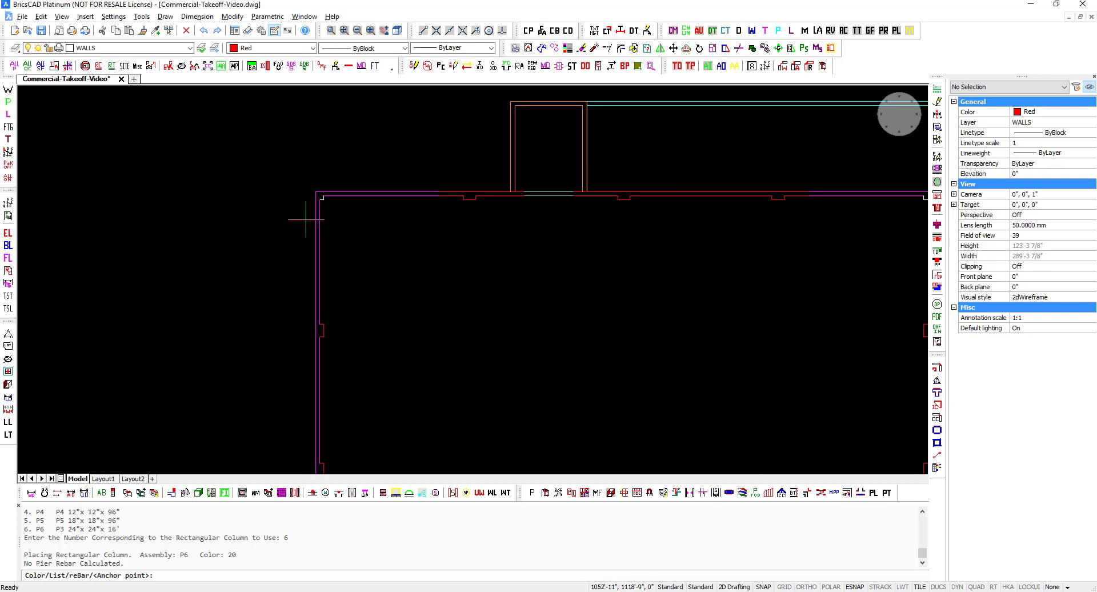
left_click(319, 192)
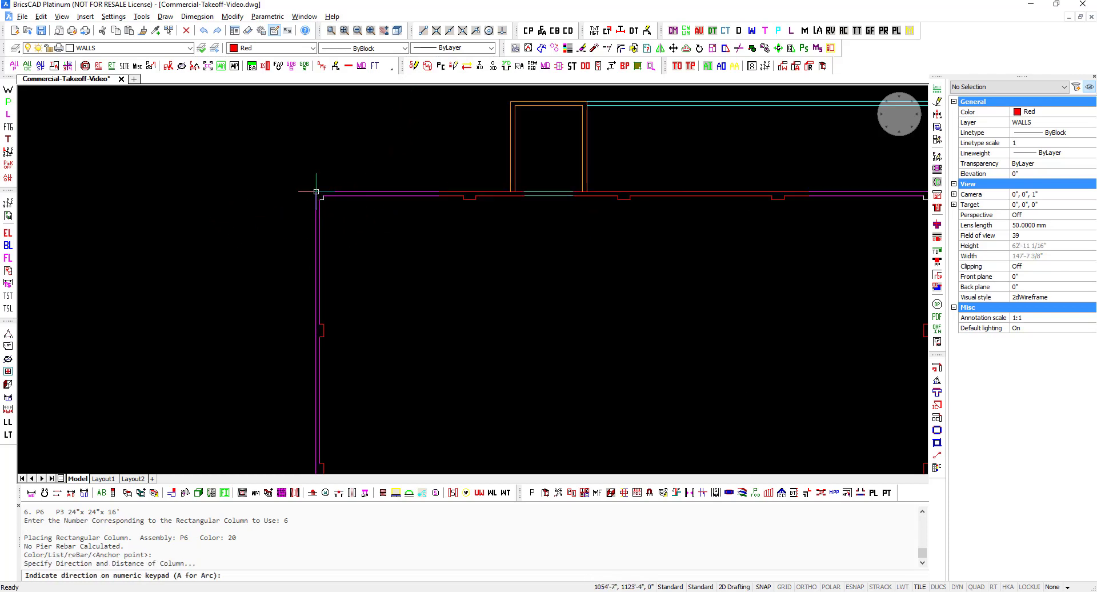
key("3")
type("2")
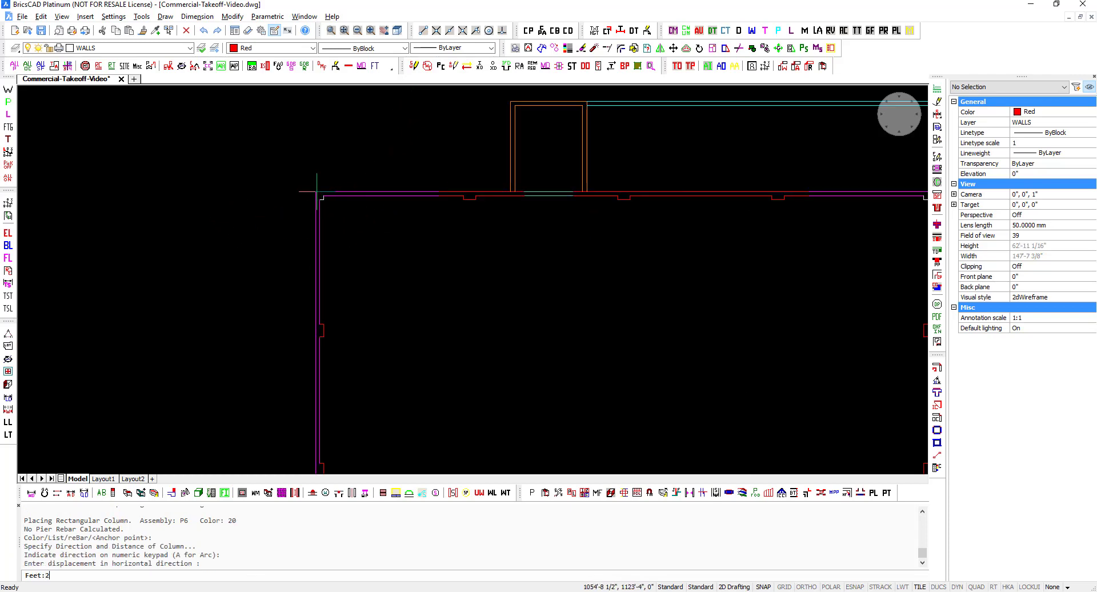
type("5")
key("Return")
type("0")
key("Return")
type("2")
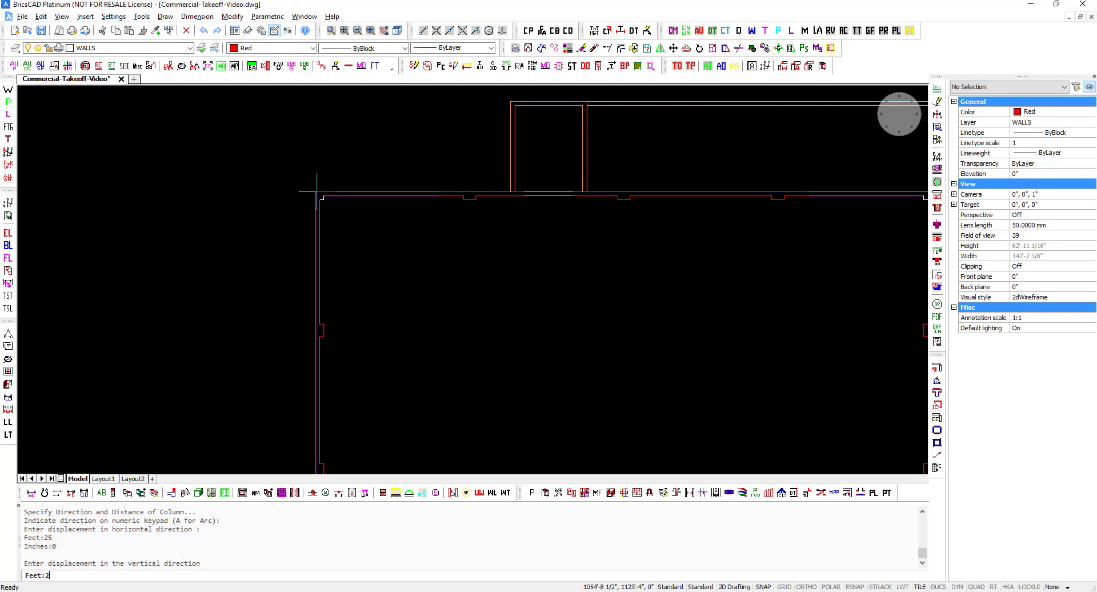
type("2")
key("Return")
type("6")
key("Return")
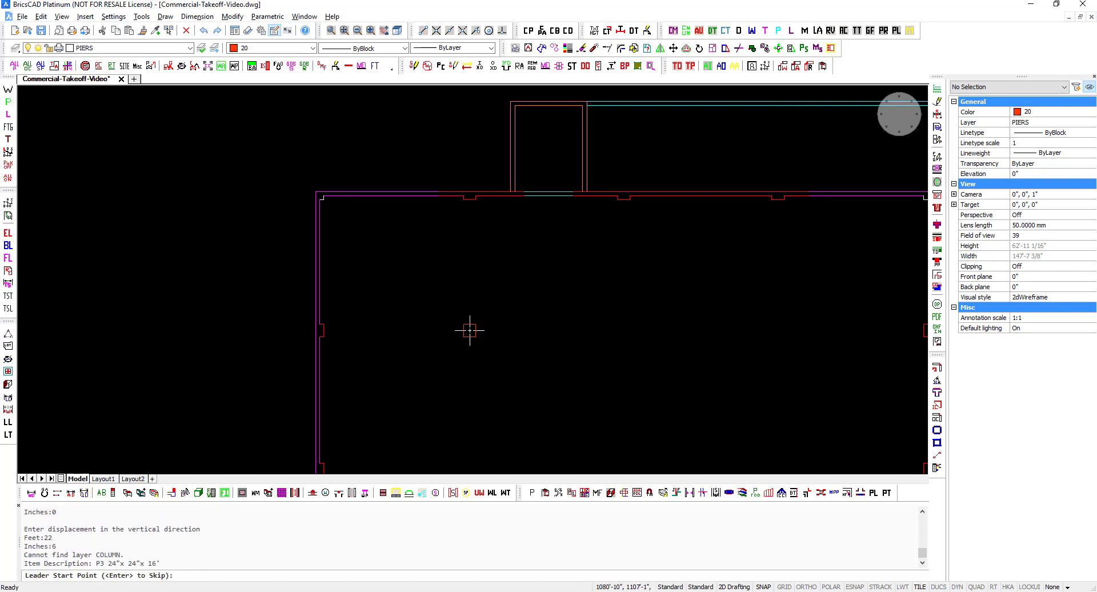
- Add a leader to the column with its description text just above and to the left, and end column placement
key("Return")
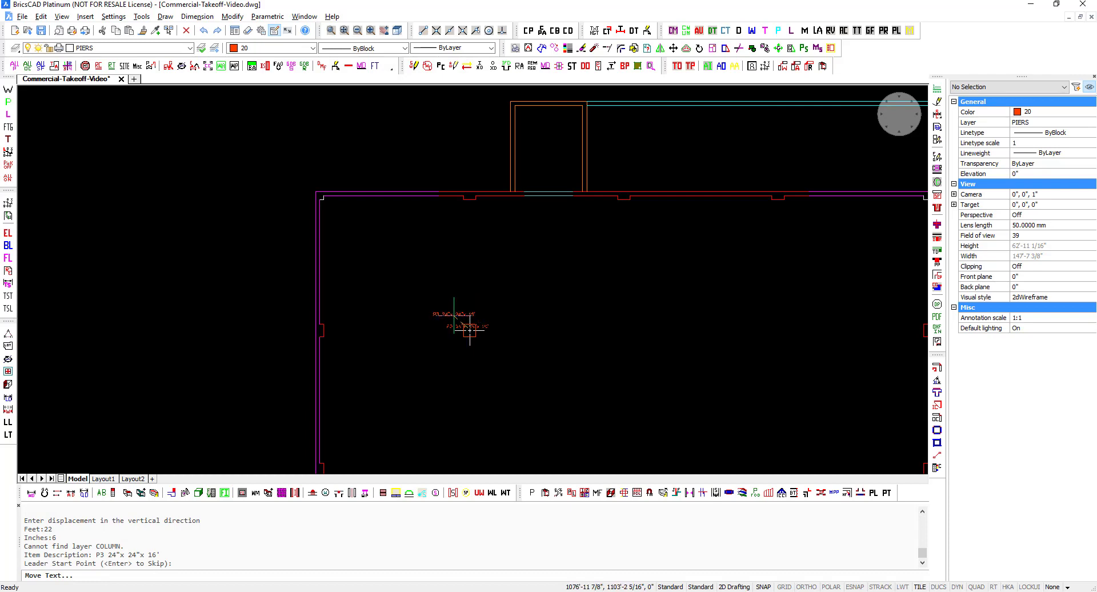
left_click(454, 309)
key("Return")
key("Escape")
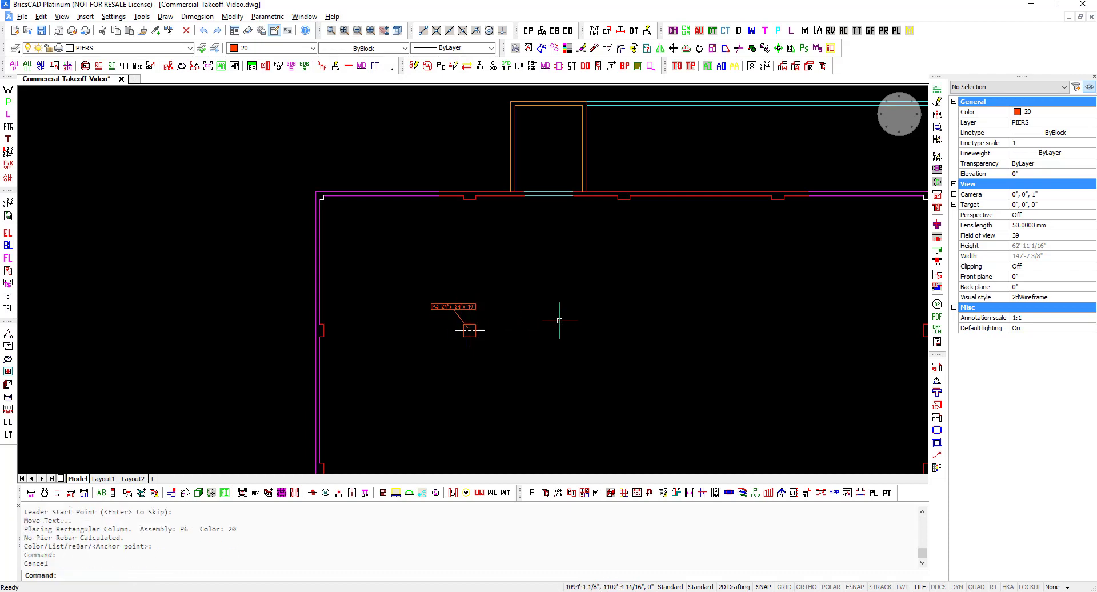
- Copy the column without its leader horizontally to the right by 25' and 50', with ortho on
type("co")
key("Return")
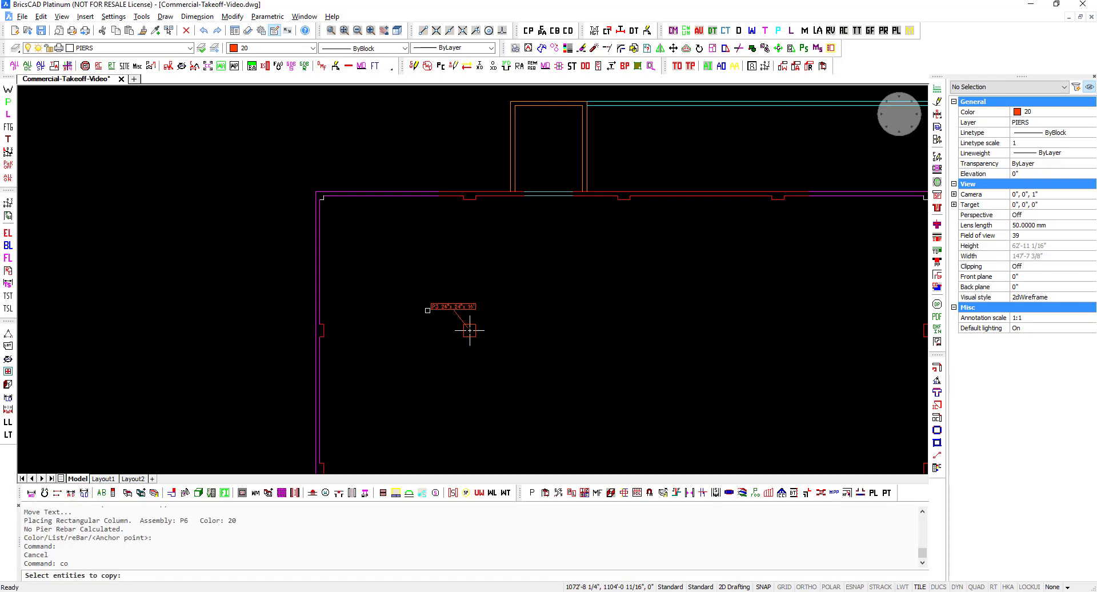
left_click(427, 309)
left_click(517, 350)
key("Return")
left_click(470, 331)
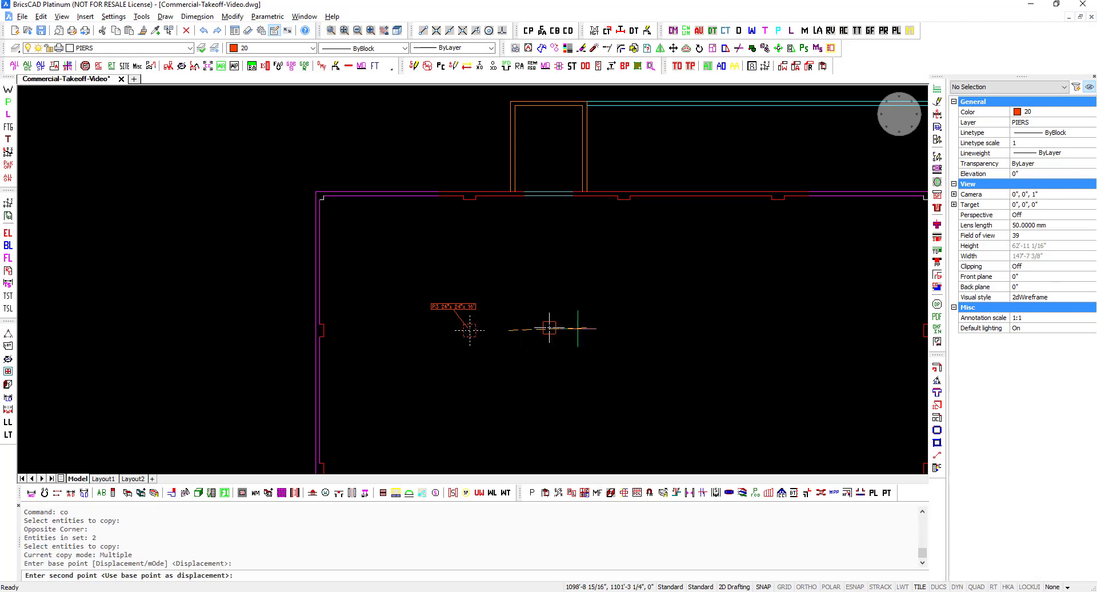
key("F8")
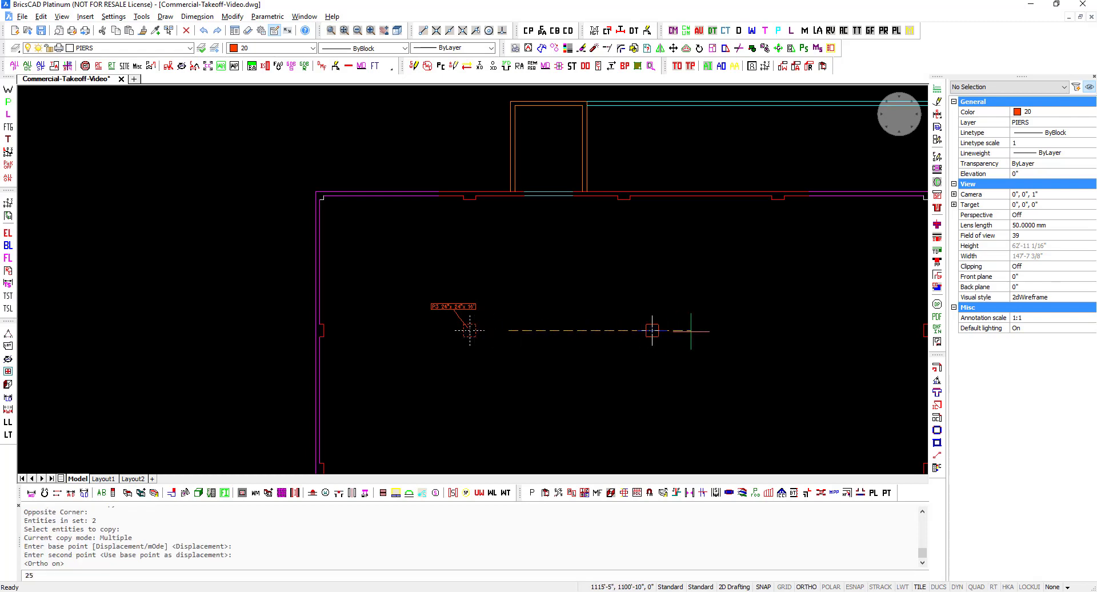
type("25'")
key("Return")
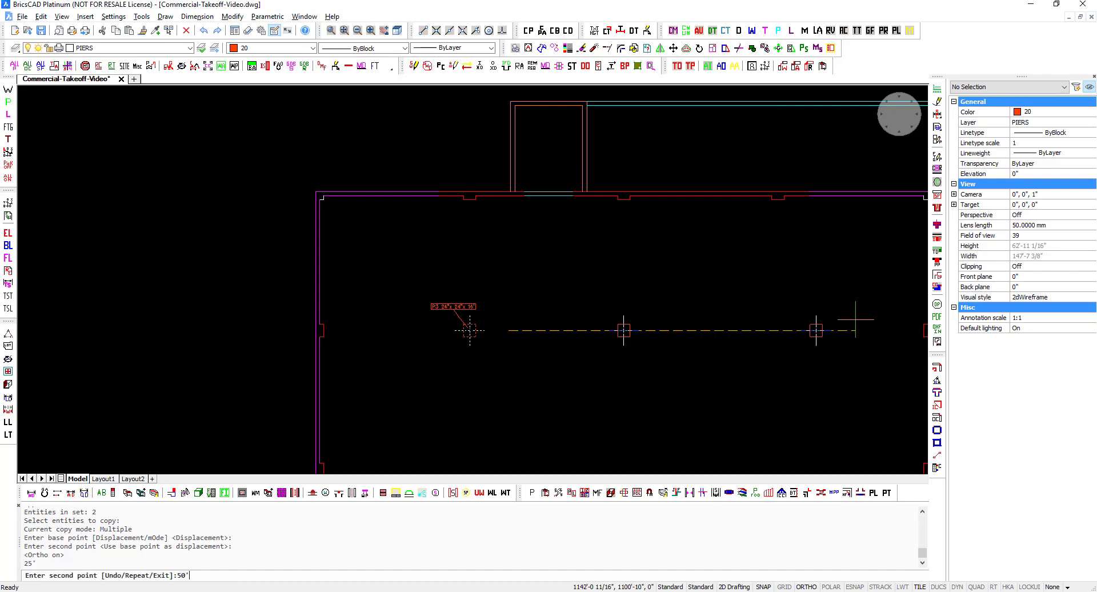
type("50'")
key("Return")
key("Escape")
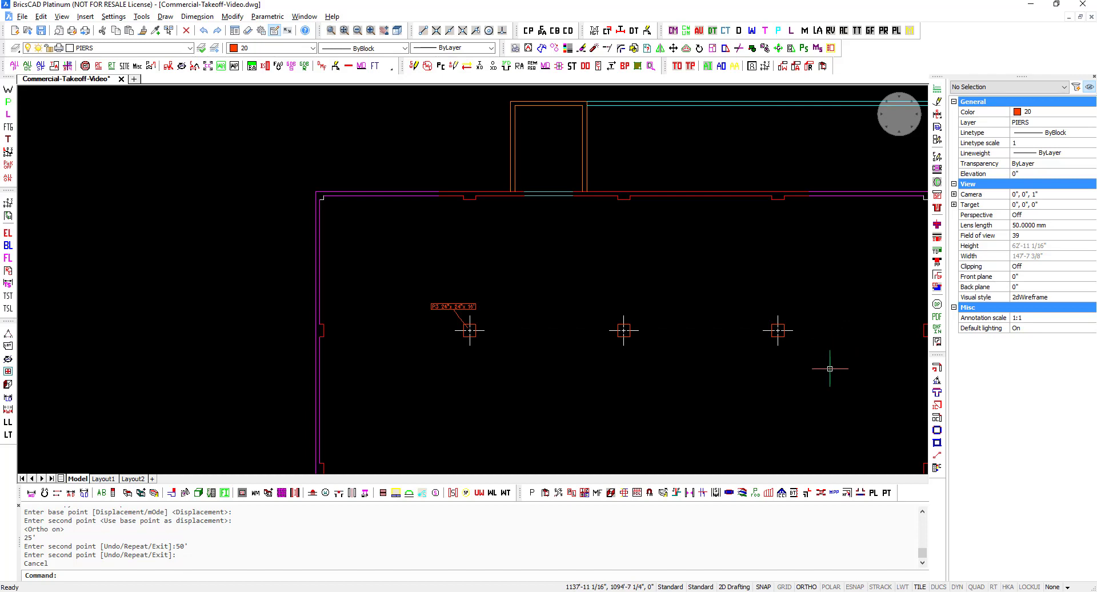
- Copy the row of three columns, without the leader, straight down by 22'6
type("co")
key("Return")
left_click(817, 382)
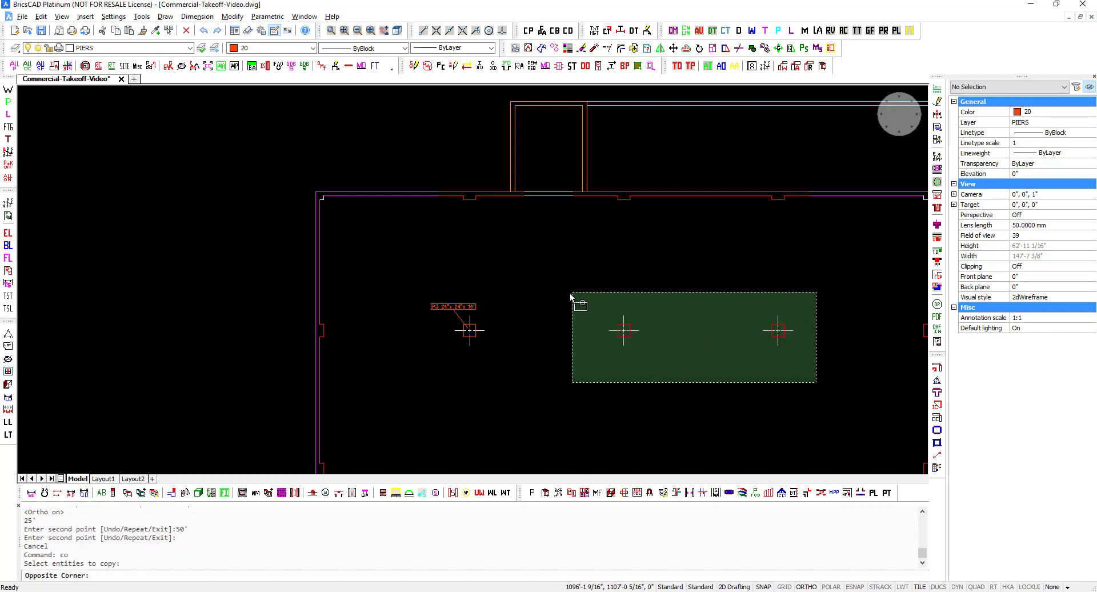
left_click(524, 309)
left_click(436, 314)
left_click(514, 359)
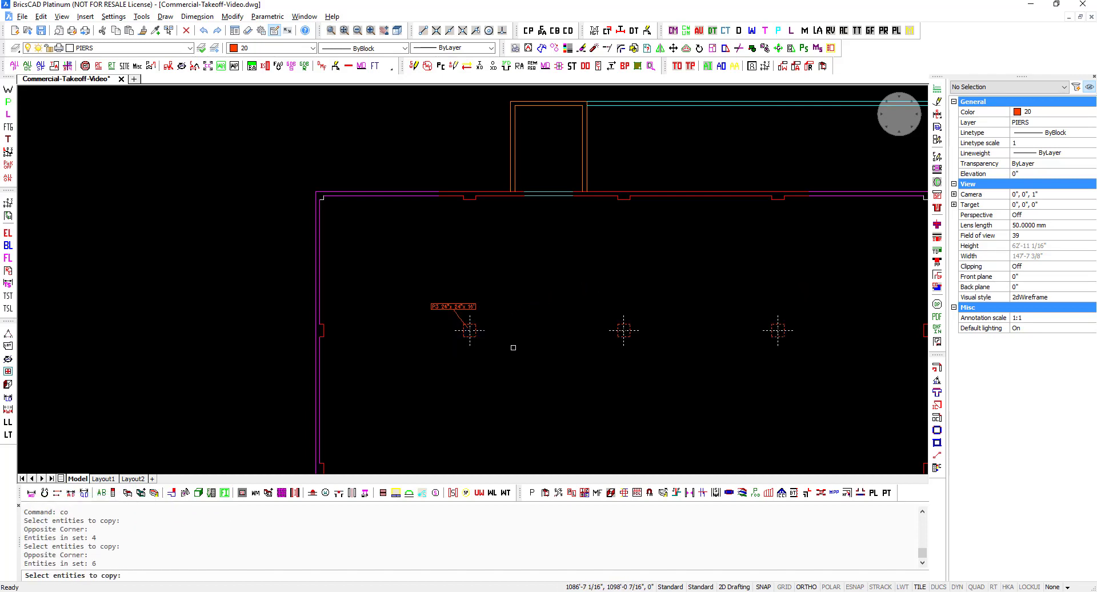
key("Return")
left_click(524, 328)
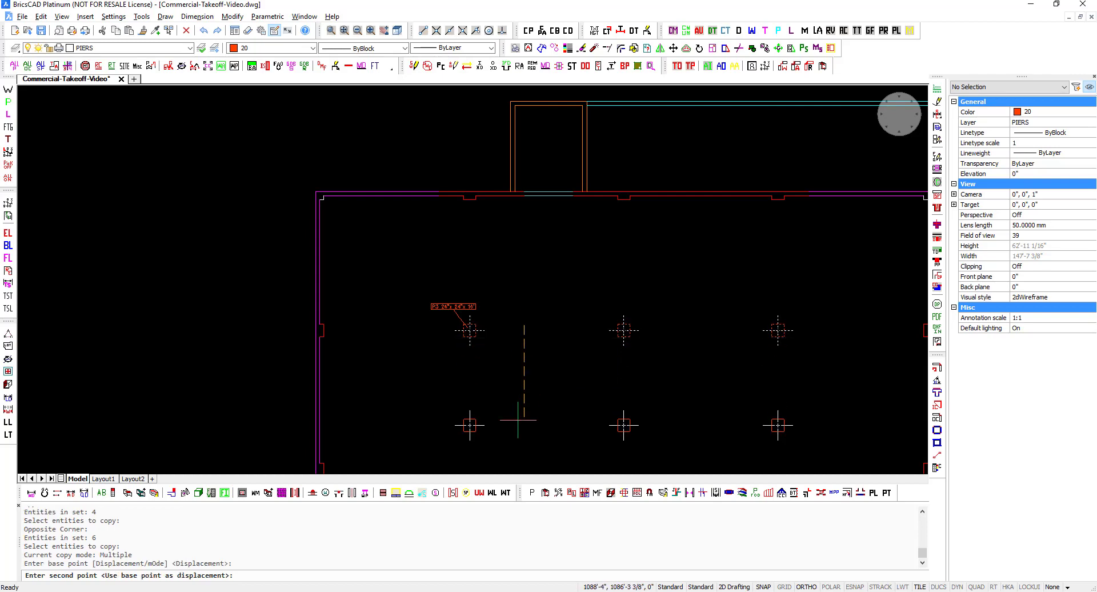
type("22'6")
key("Return")
- Place another copy of the column row 45' below the original row and finish copying
middle_click_drag(537, 349, 535, 266)
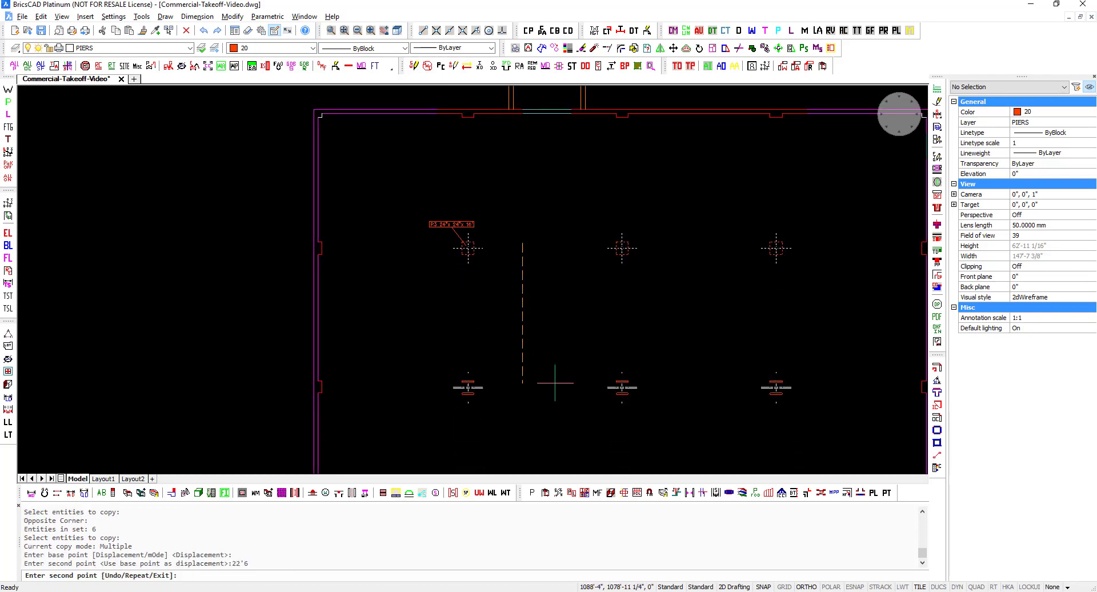
middle_click_drag(555, 433, 553, 287)
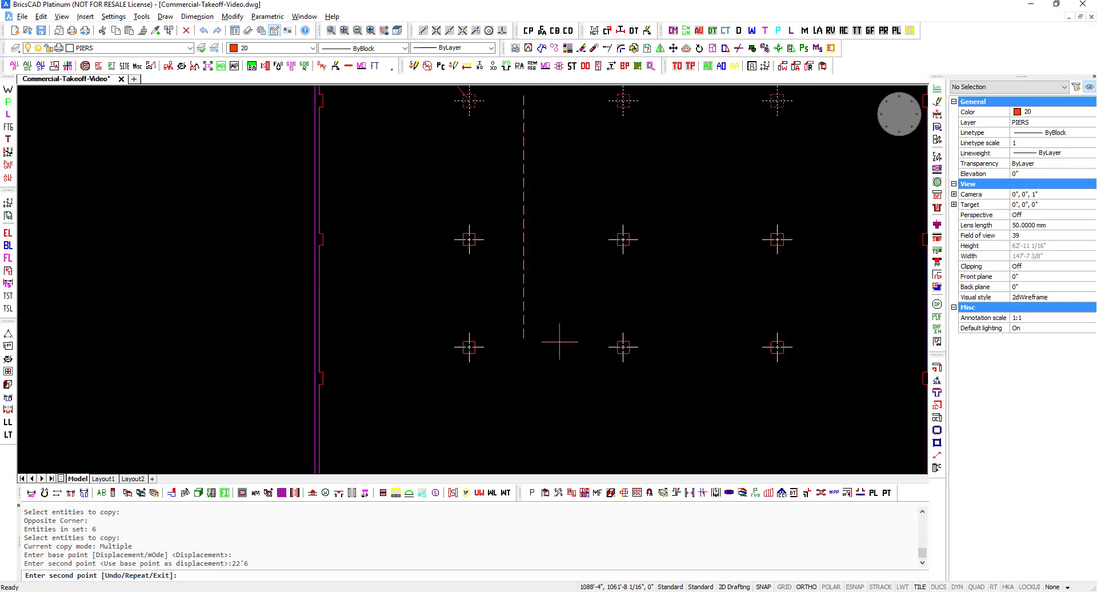
type("45'")
key("Return")
key("Escape")
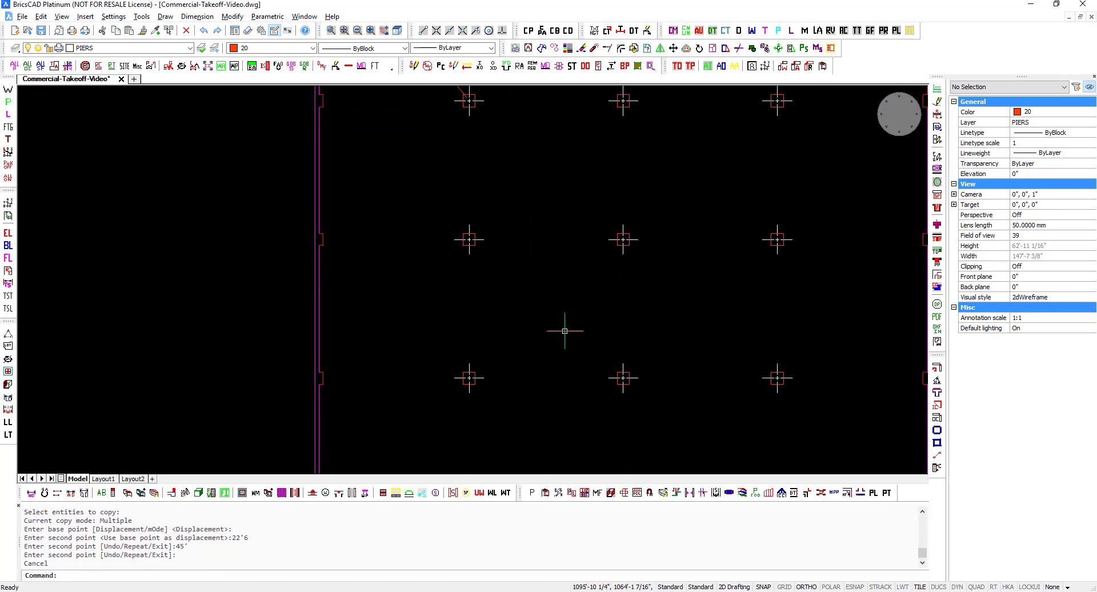
- Start placing a rectangular pier footing and choose number 11 from the list, P606012, 60" x 60" x 12"
scroll(563, 334, "down", 3)
middle_click_drag(621, 351, 576, 360)
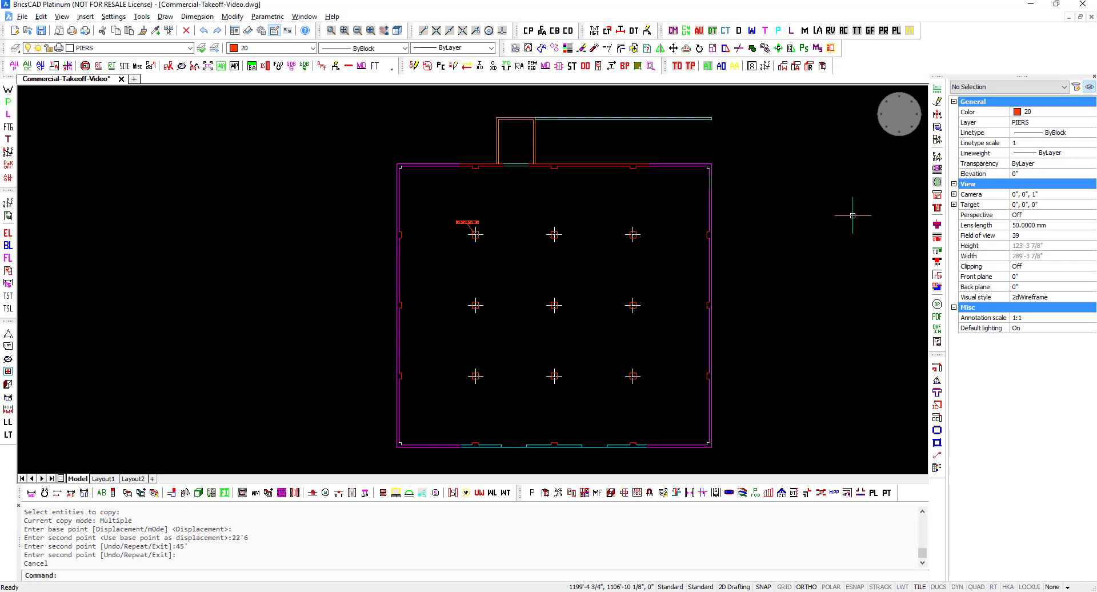
left_click(938, 141)
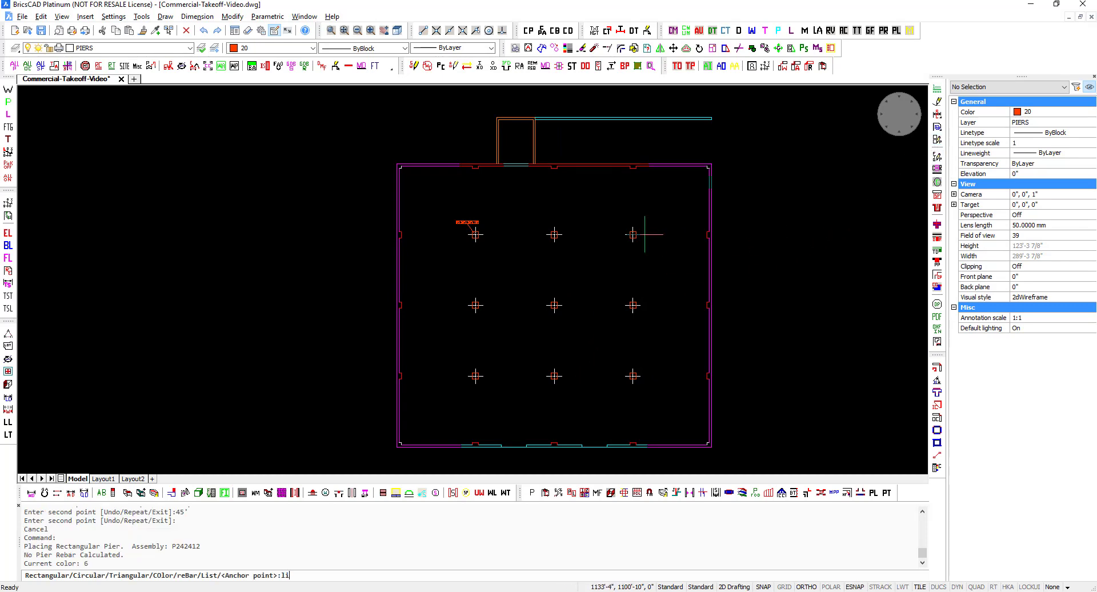
type("li")
key("Return")
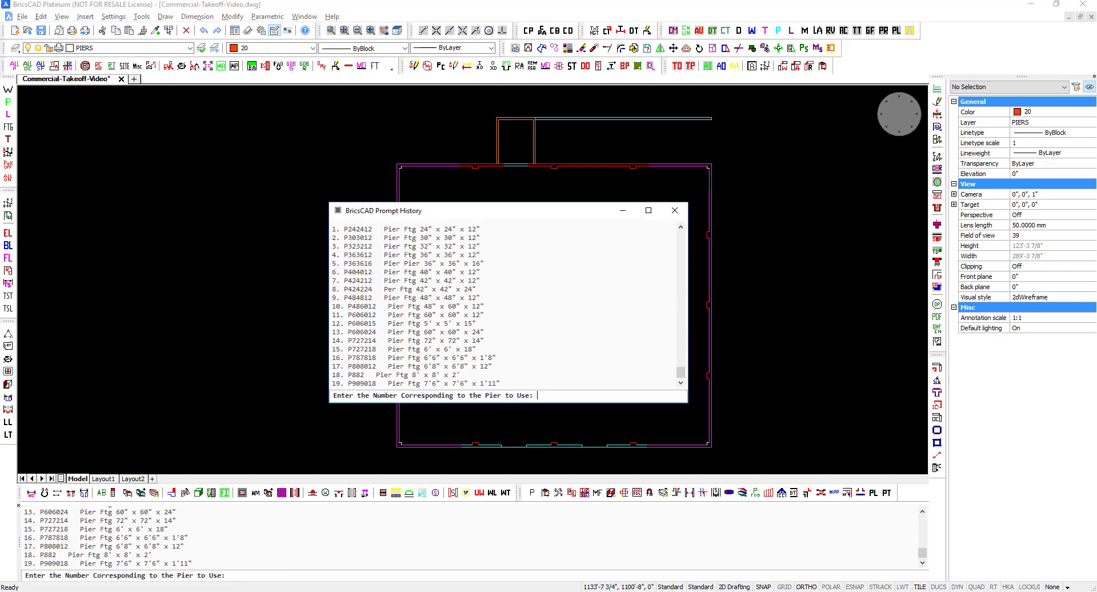
type("11")
key("Return")
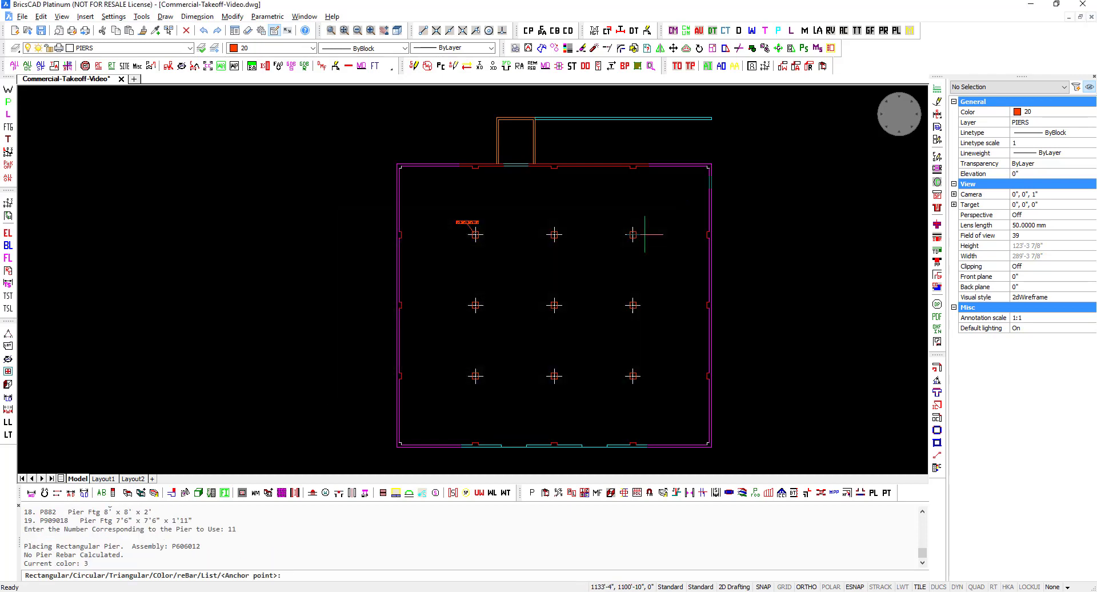
- Place the pier footing 0' 8" left of the face midpoint of the left wall's lowest pilaster, with its leader label above and to the right
scroll(371, 394, "up", 3)
scroll(375, 371, "up", 3)
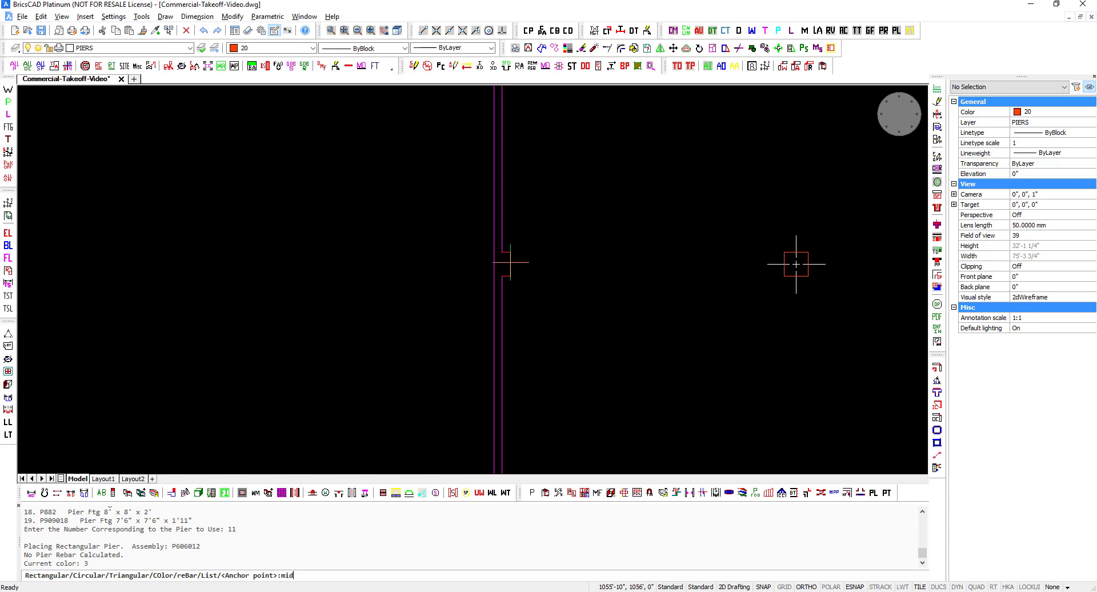
type("mid")
key("Return")
left_click(510, 262)
type("4")
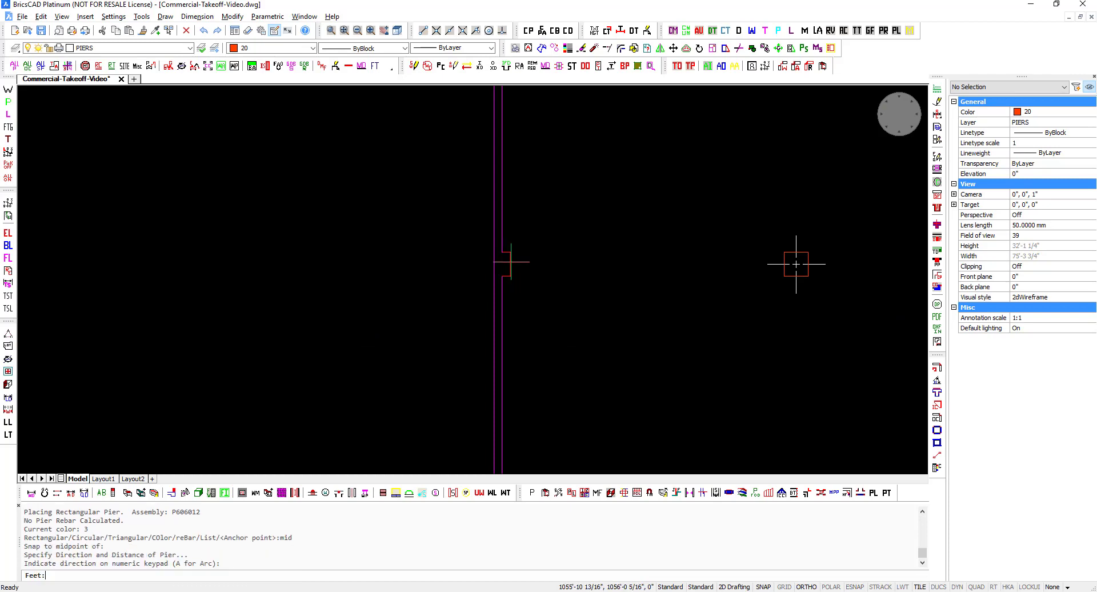
type("0")
key("Return")
type("8")
key("Return")
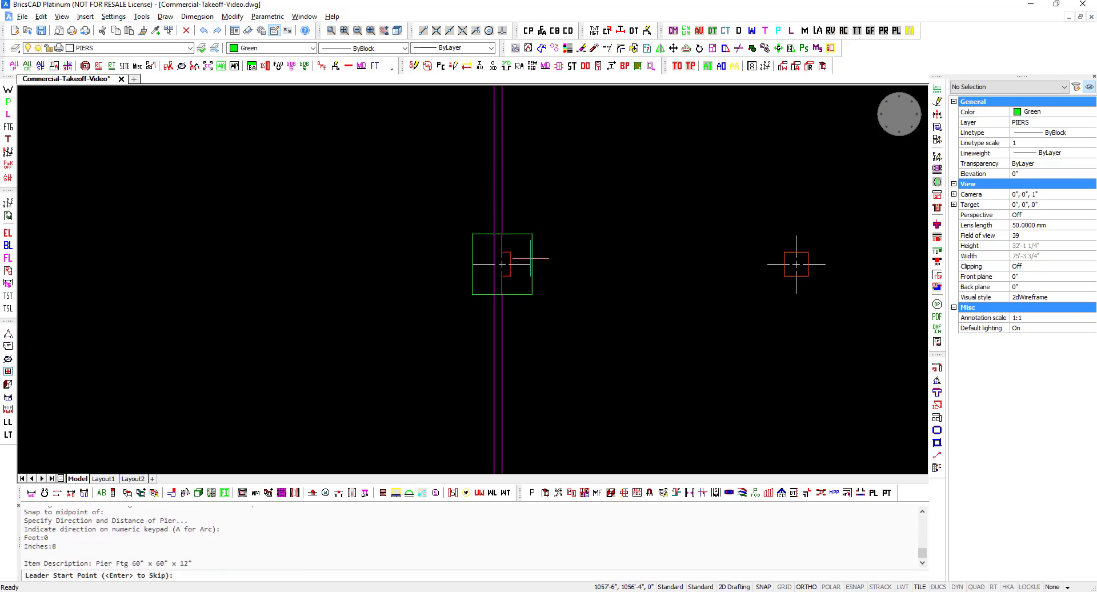
key("Return")
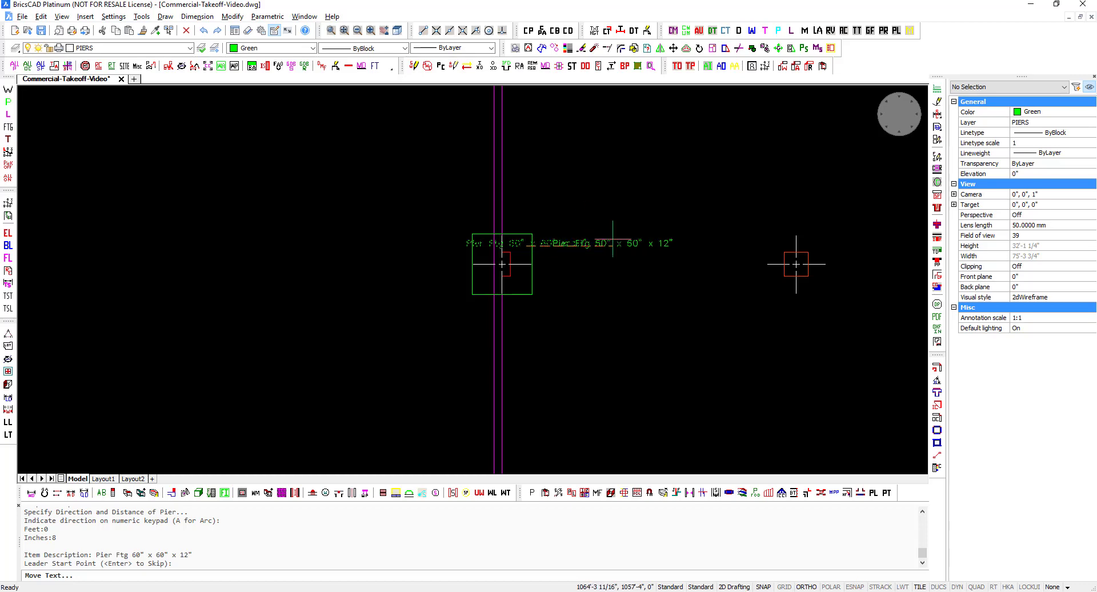
left_click(606, 197)
- Place P606012 footings at the face midpoints of the left wall's middle and upper pilasters, with no offset or leader
scroll(571, 257, "down", 2)
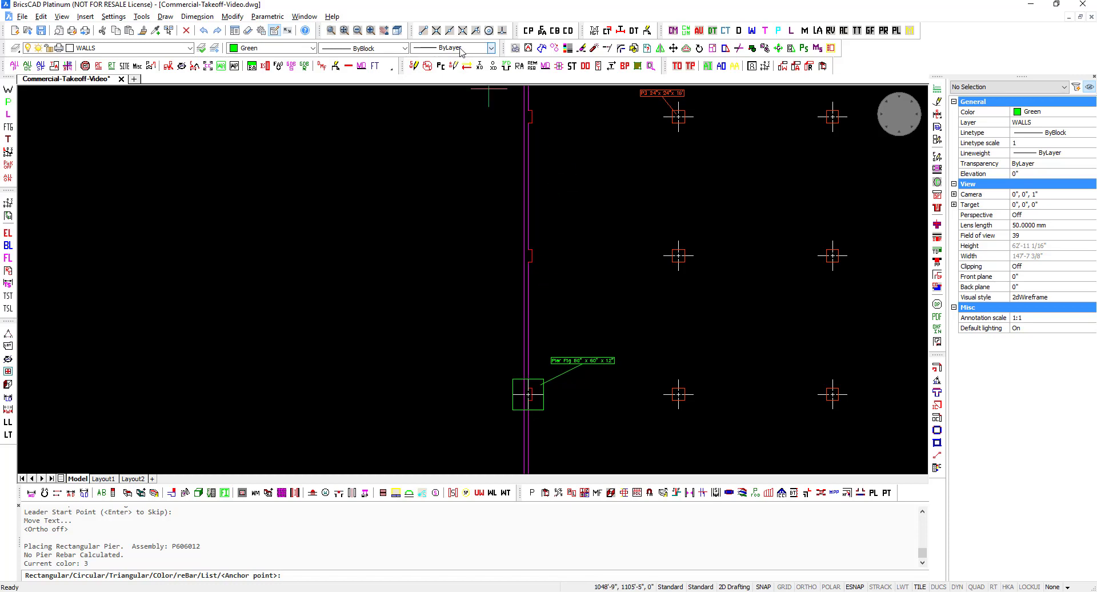
left_click(450, 30)
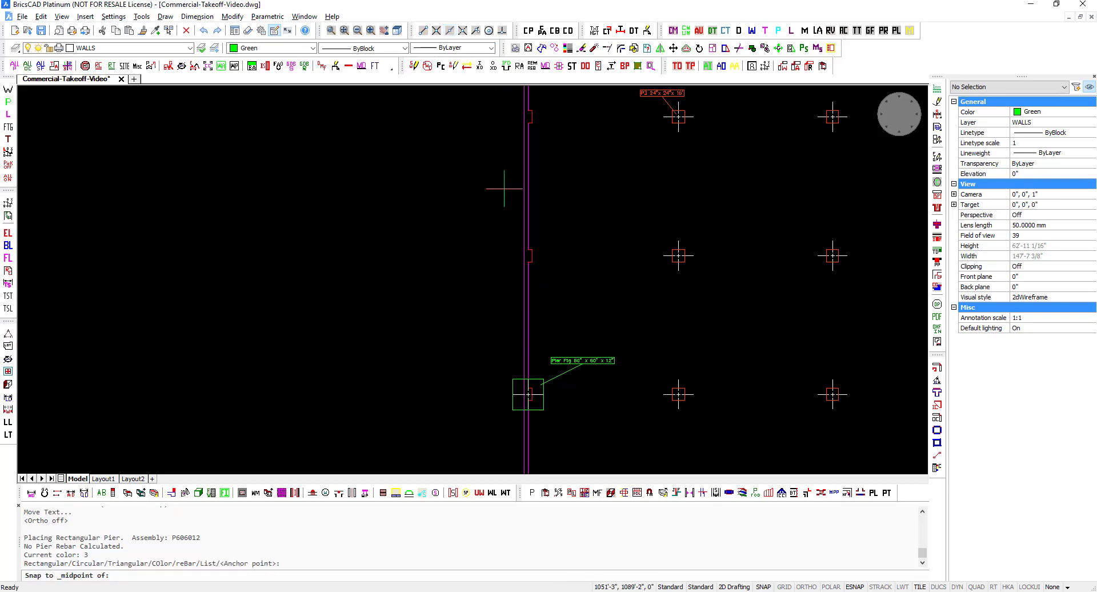
left_click(535, 255)
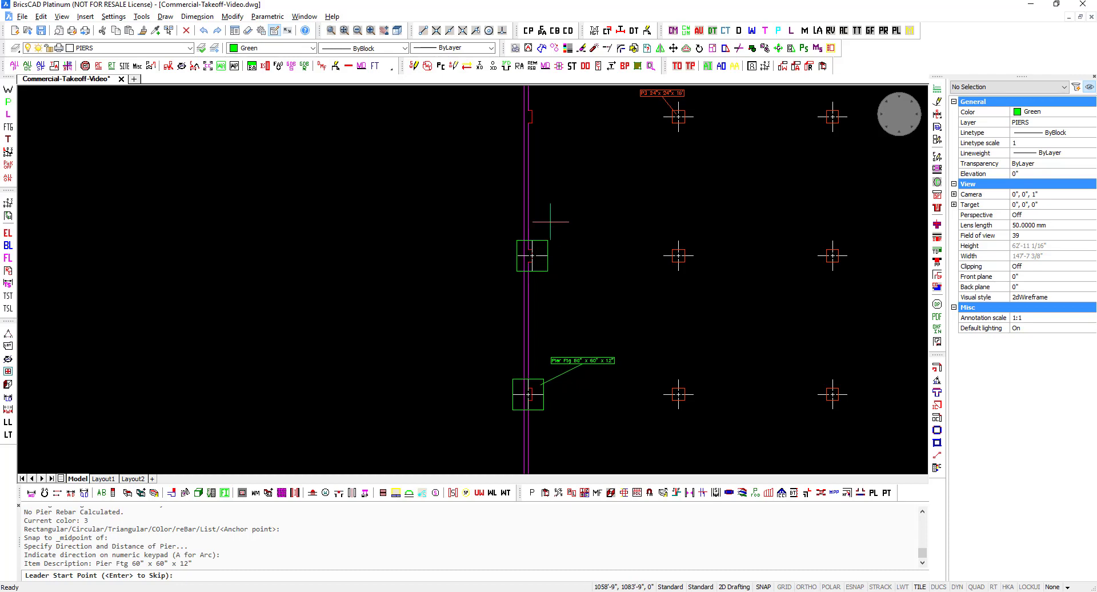
key("Return")
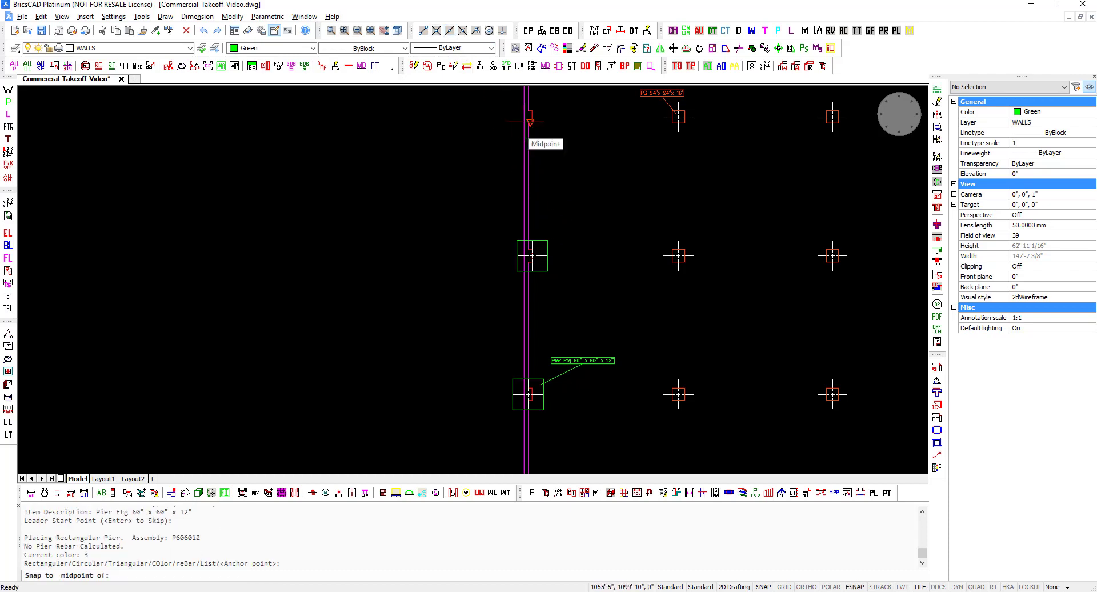
left_click(530, 116)
key("Return")
key("Return")
- Place footings without offset or leader at the face midpoints of the upper wall's left and middle pilasters
middle_click_drag(586, 126, 468, 406)
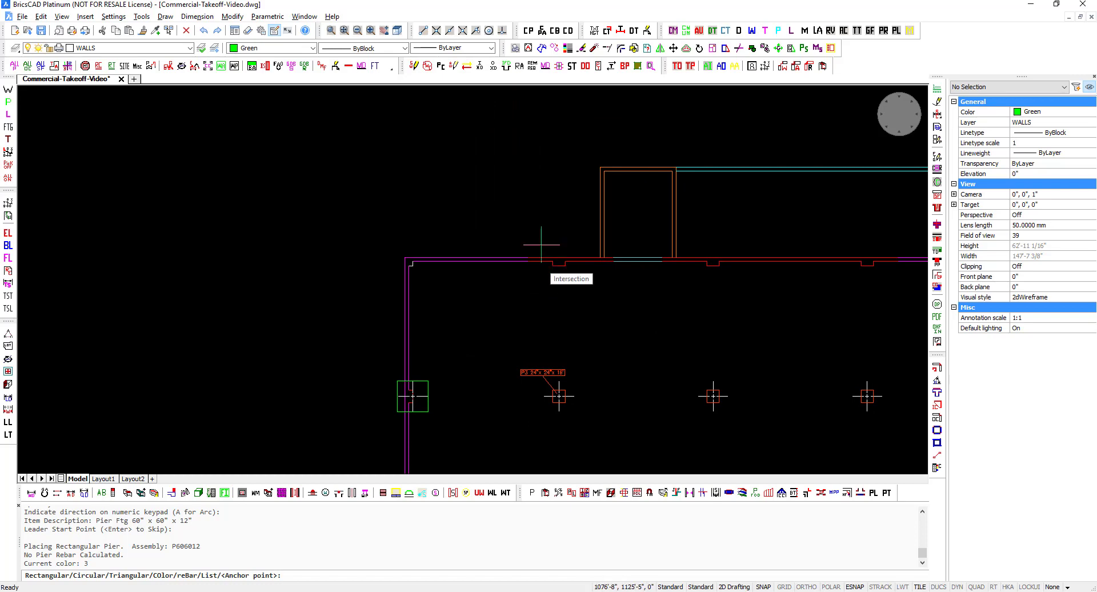
left_click(449, 31)
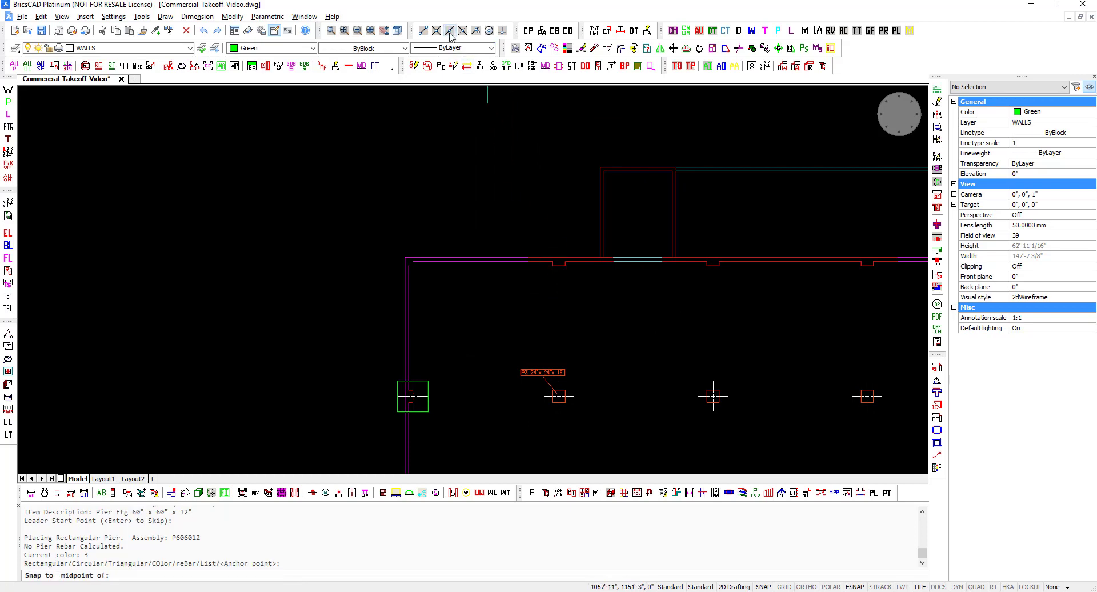
left_click(558, 263)
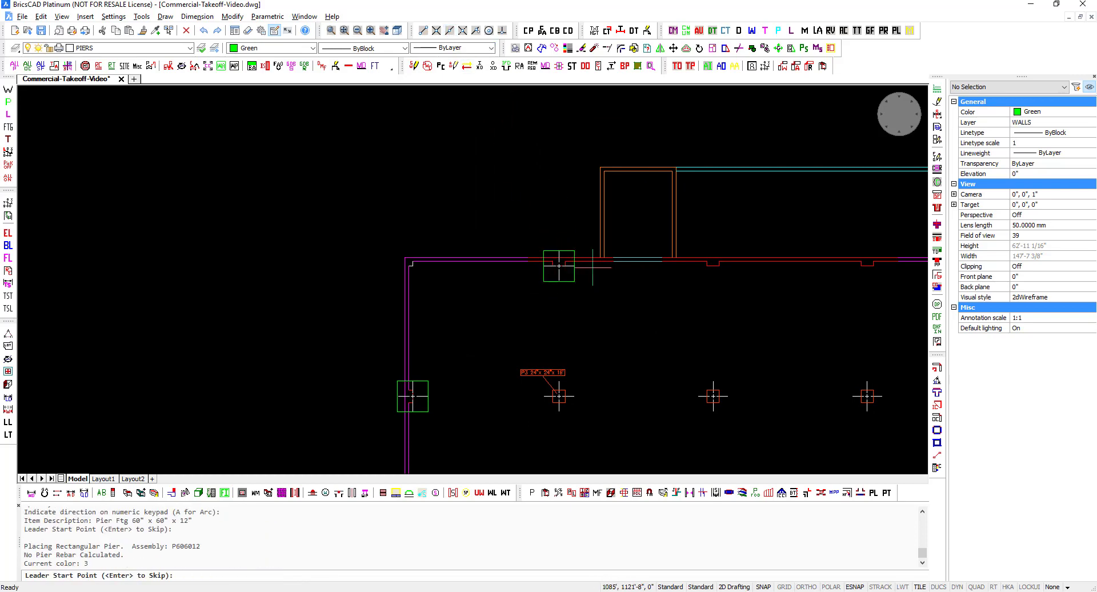
key("Return")
left_click(448, 31)
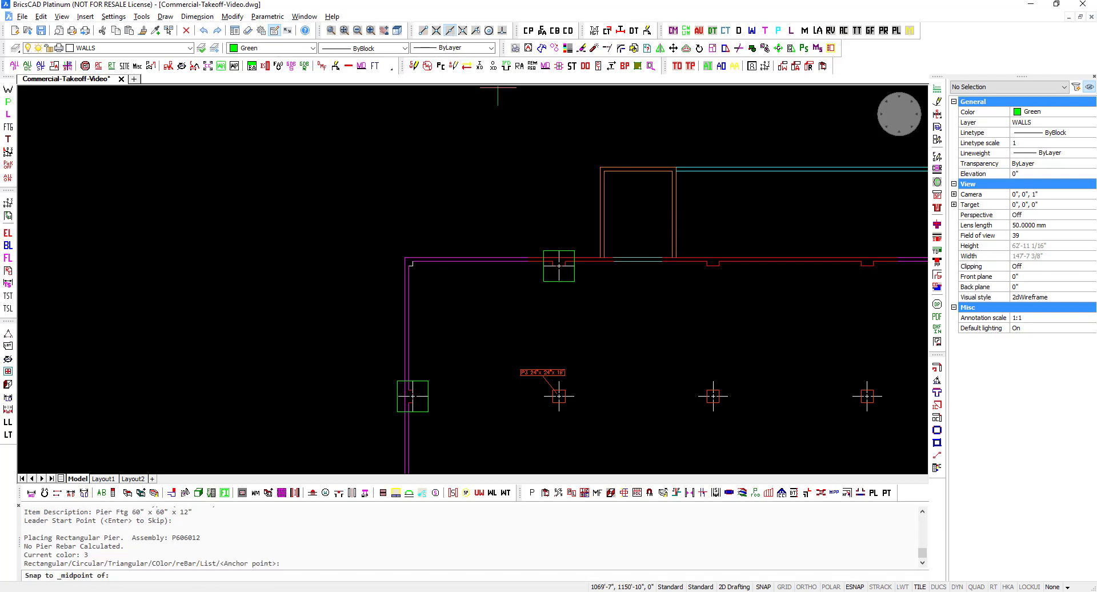
left_click(714, 266)
key("Return")
key("Return")
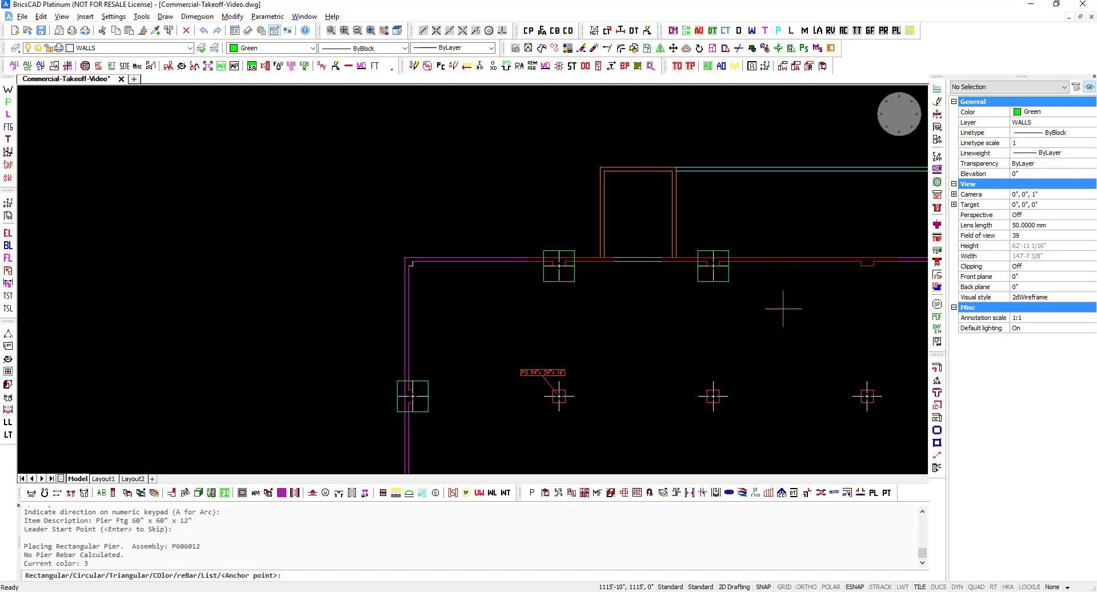
- Place a footing without offset or leader at the face midpoint of the upper wall's right pilaster
middle_click_drag(786, 310, 458, 326)
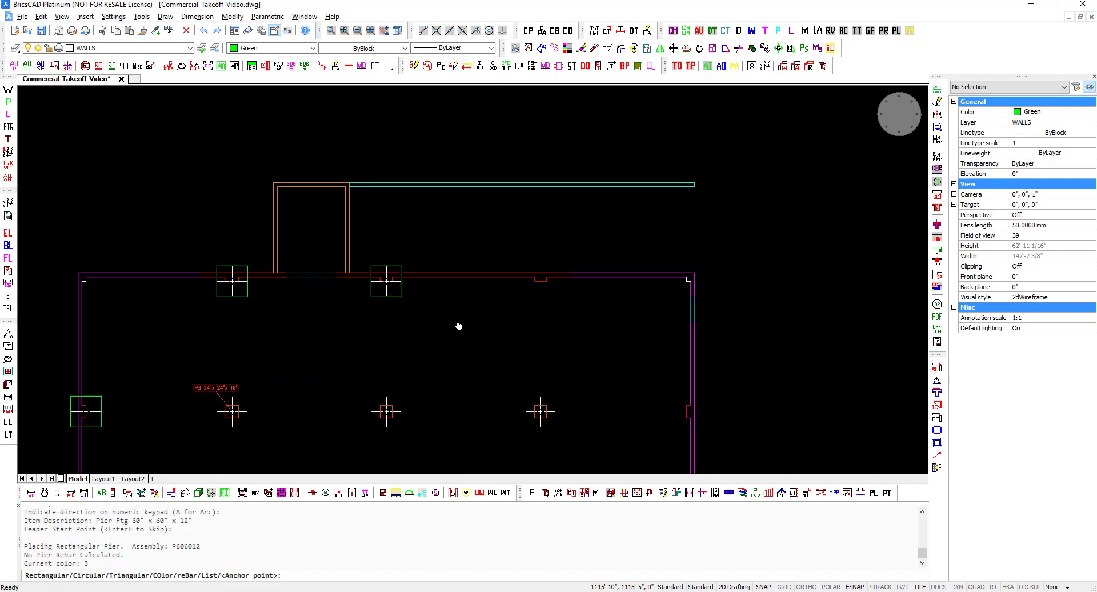
left_click(448, 32)
left_click(540, 277)
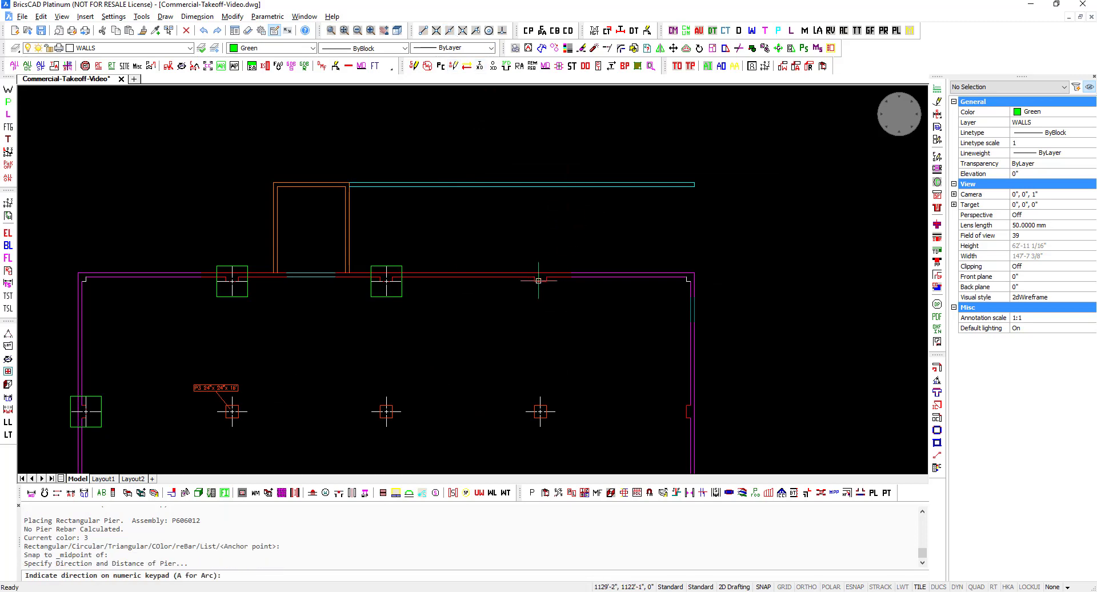
key("Return")
key("Return")
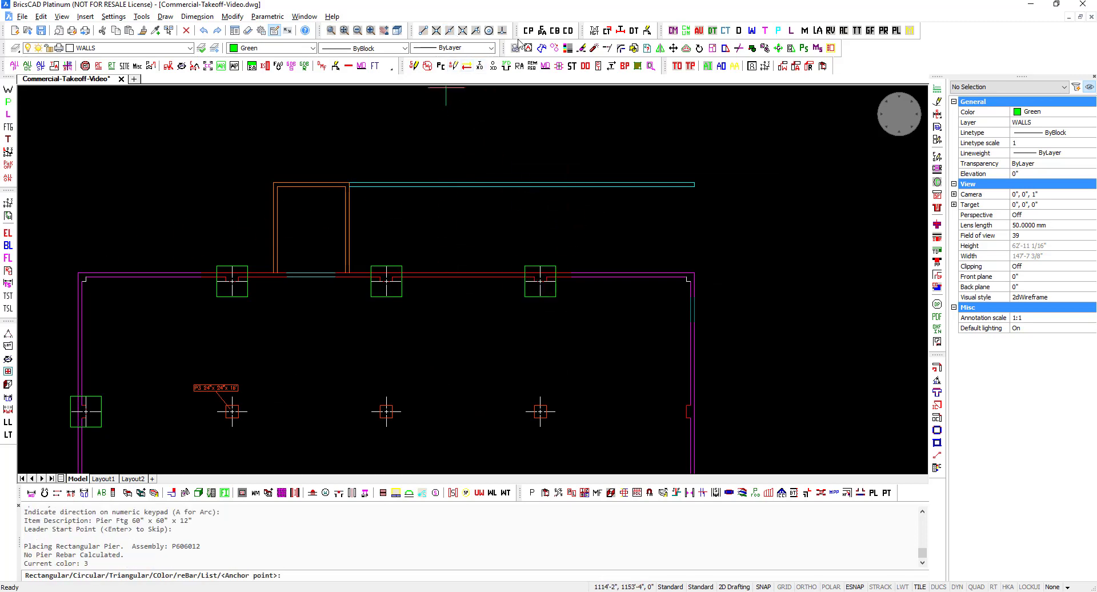
- Place footings without offset or leader at the face midpoints of the right wall's upper and middle pilasters
left_click(450, 32)
left_click(686, 413)
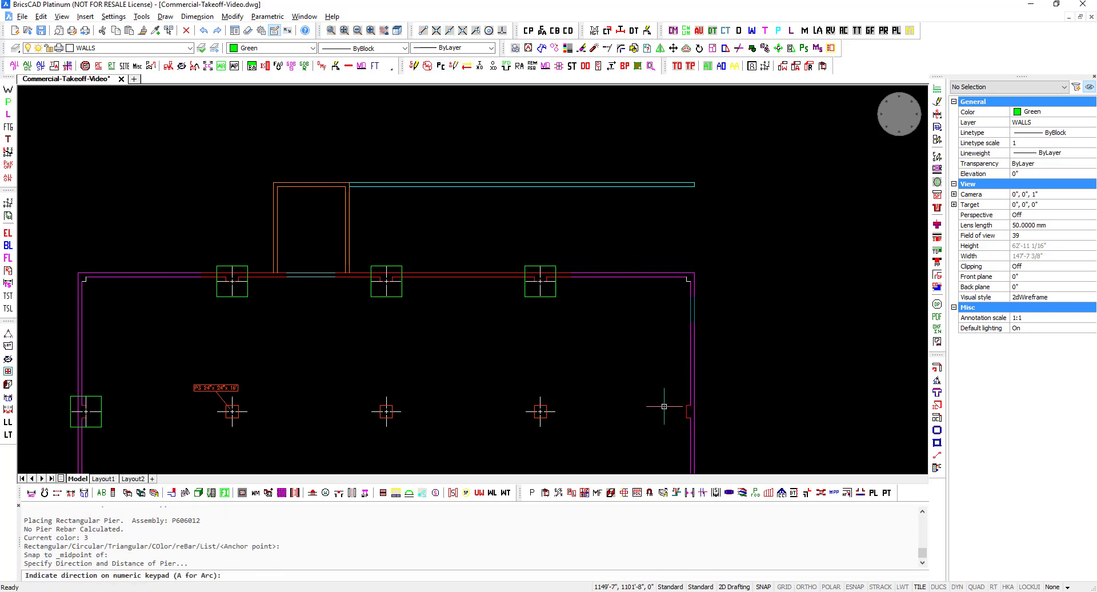
key("Return")
key("Return")
middle_click_drag(662, 395, 589, 148)
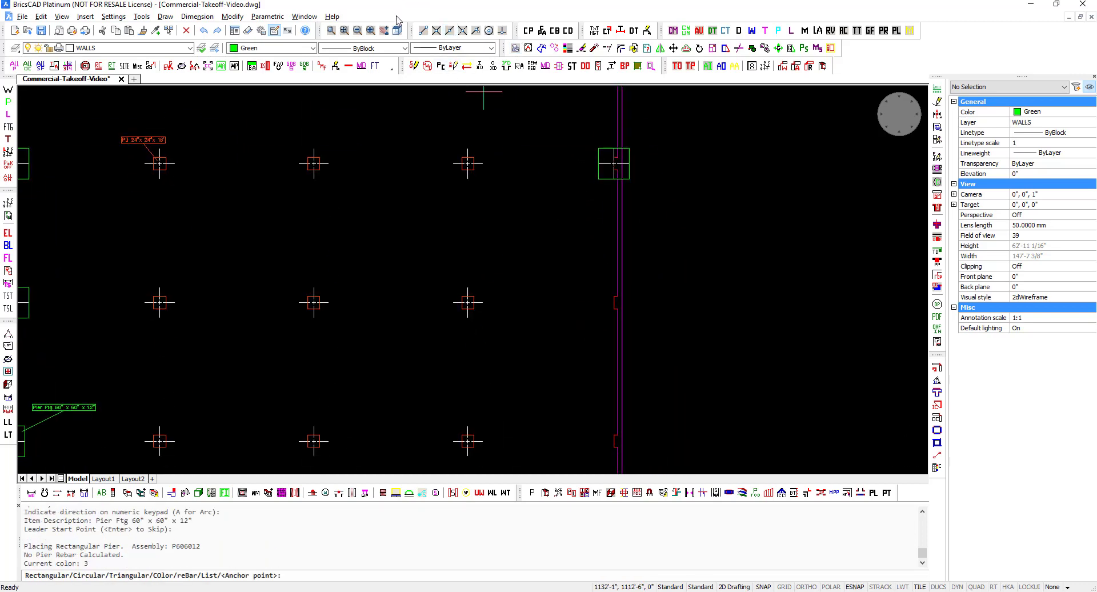
left_click(450, 31)
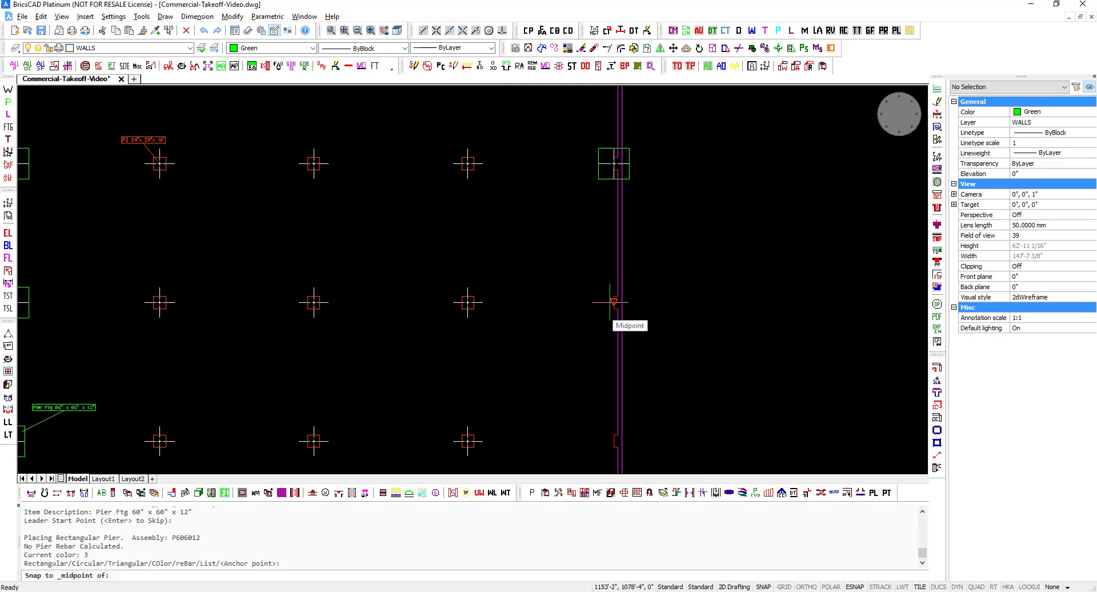
left_click(614, 301)
key("Return")
key("Return")
- Place a footing without offset or leader at the face midpoint of the right wall's lowest pilaster
middle_click_drag(602, 345, 582, 151)
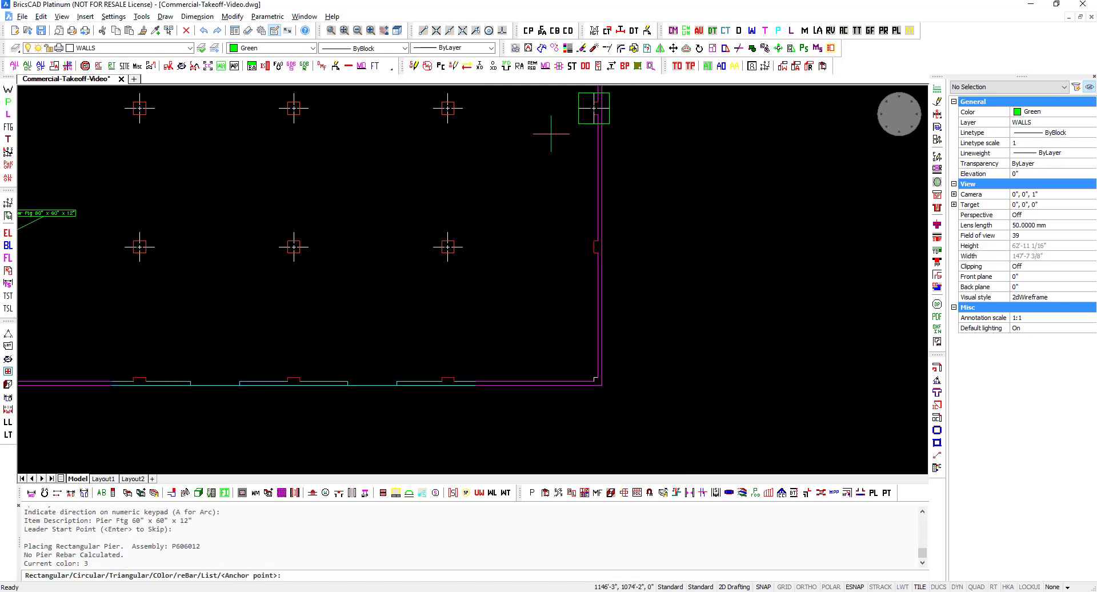
left_click(449, 32)
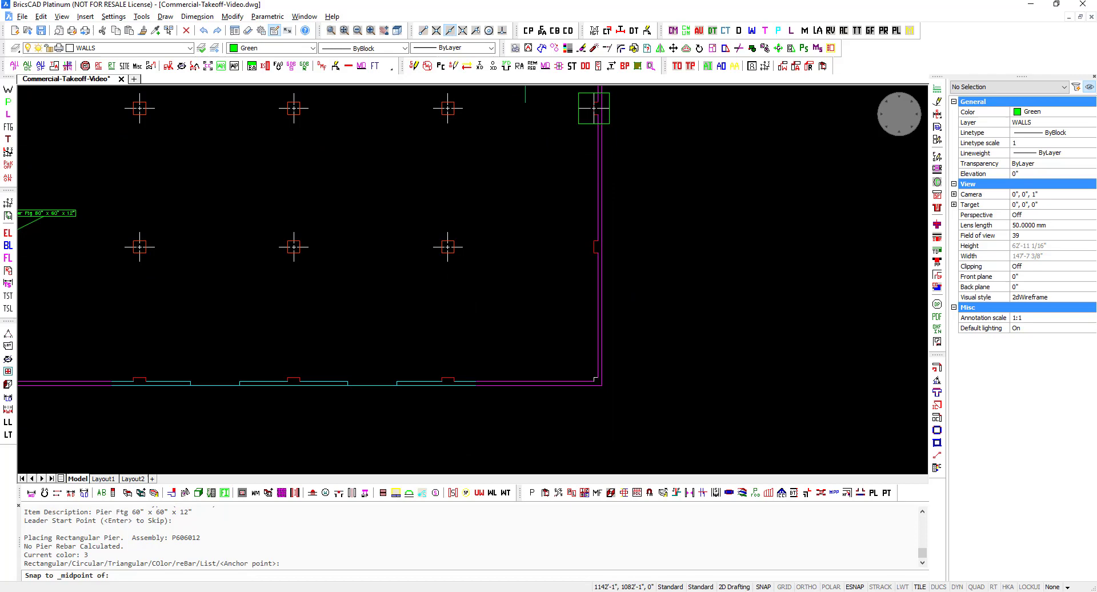
left_click(595, 249)
key("Return")
key("Return")
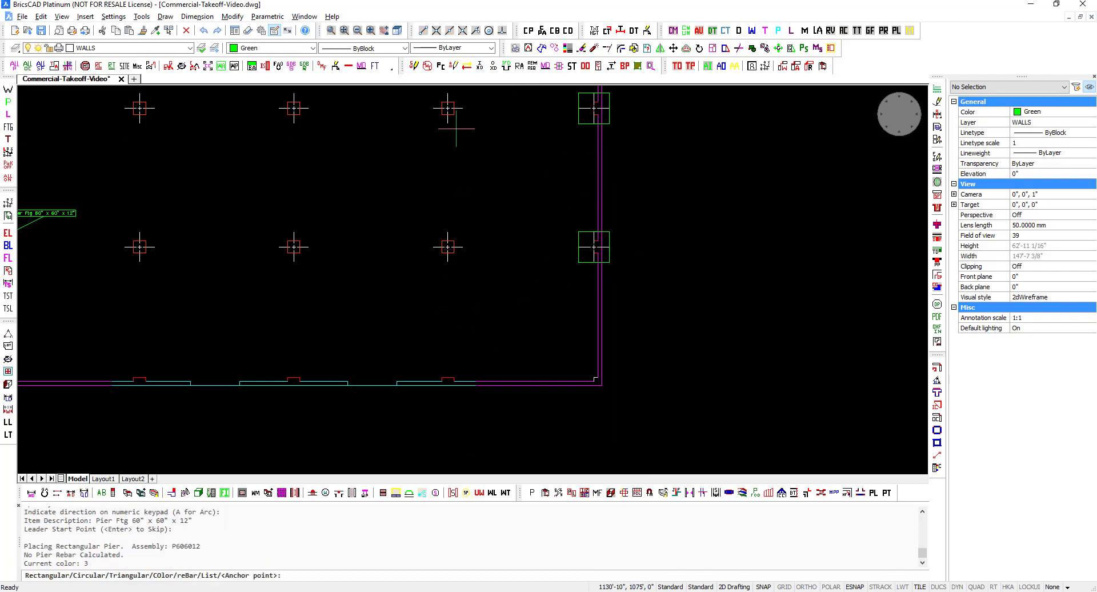
- Place footings without offset or leader at the face midpoints of the lower wall's three pilasters, working from right to left
left_click(452, 33)
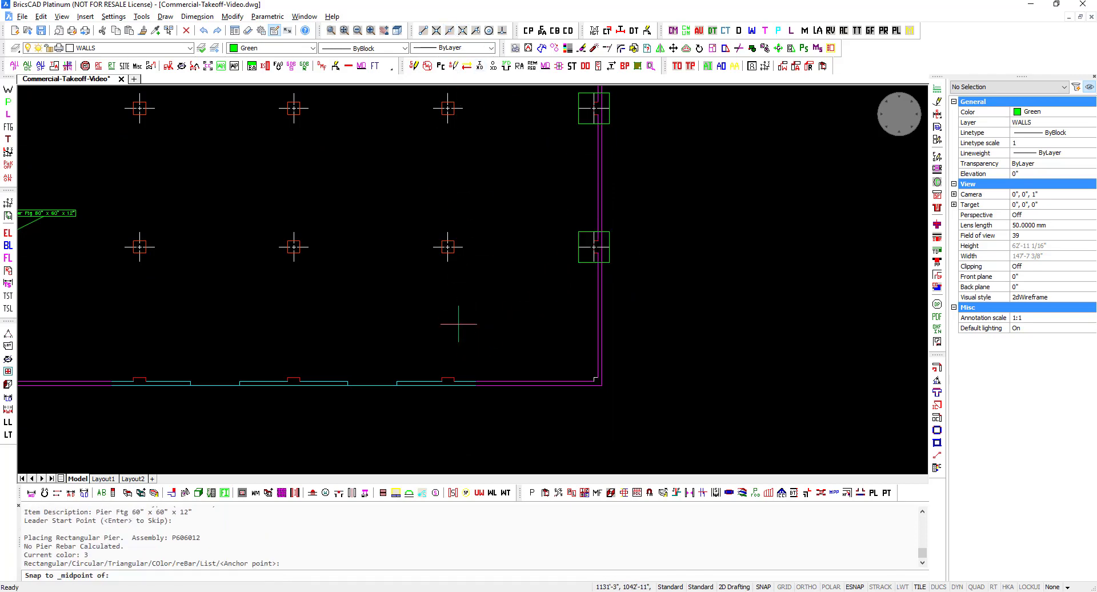
left_click(449, 379)
key("Return")
key("Return")
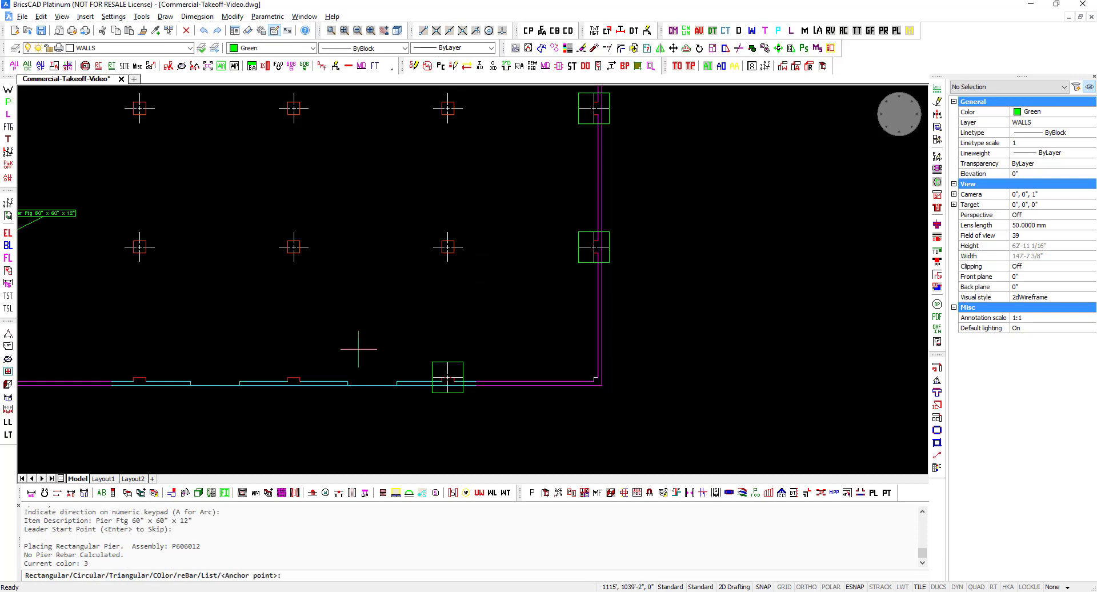
left_click(449, 31)
left_click(293, 378)
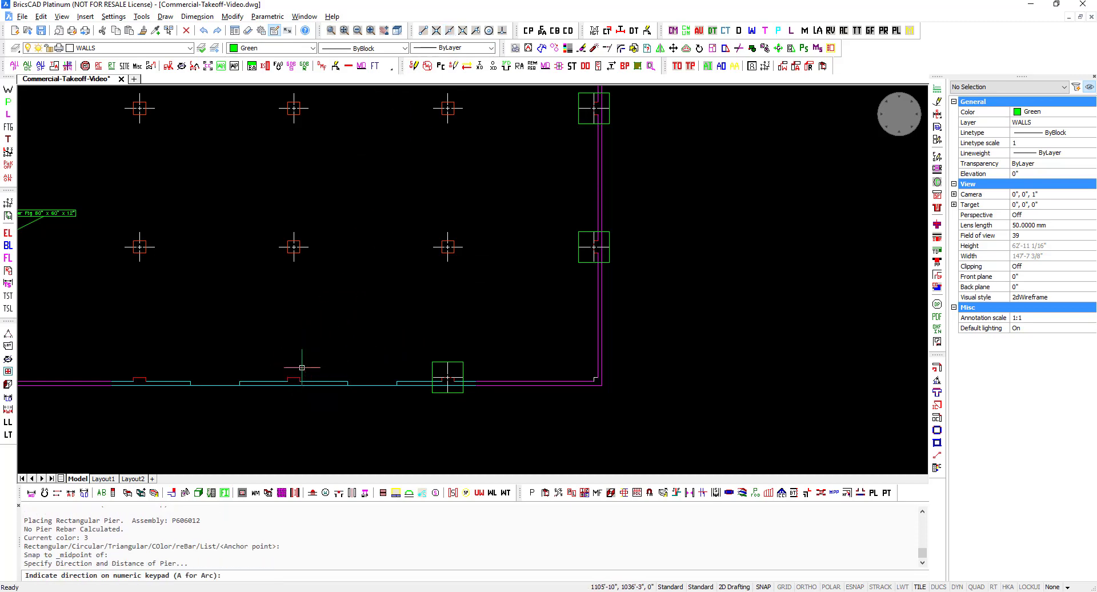
key("Return")
key("Return")
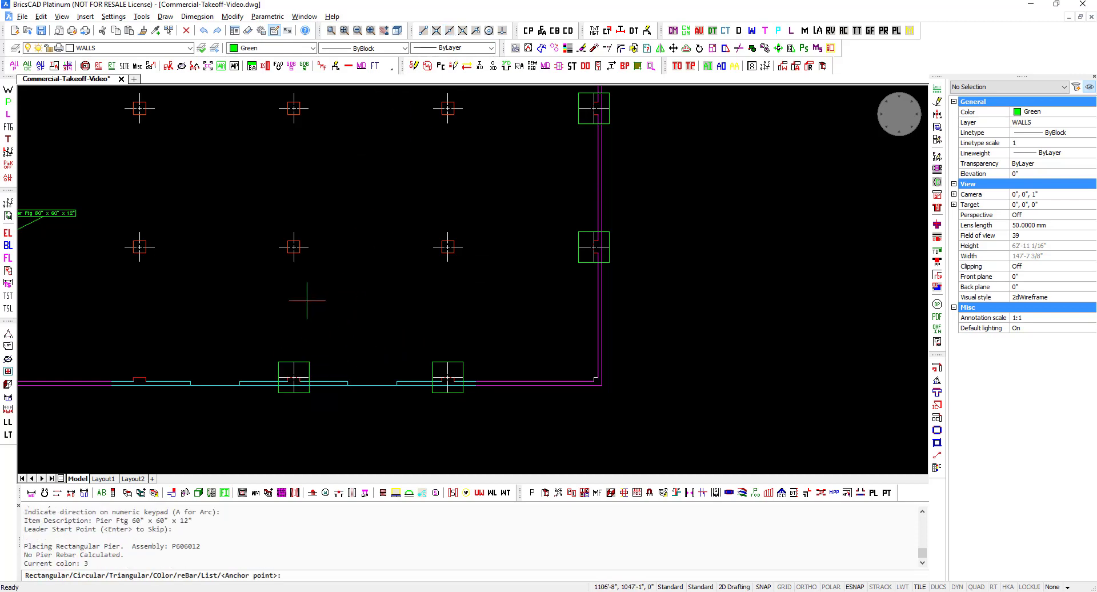
left_click(456, 31)
left_click(140, 379)
key("Return")
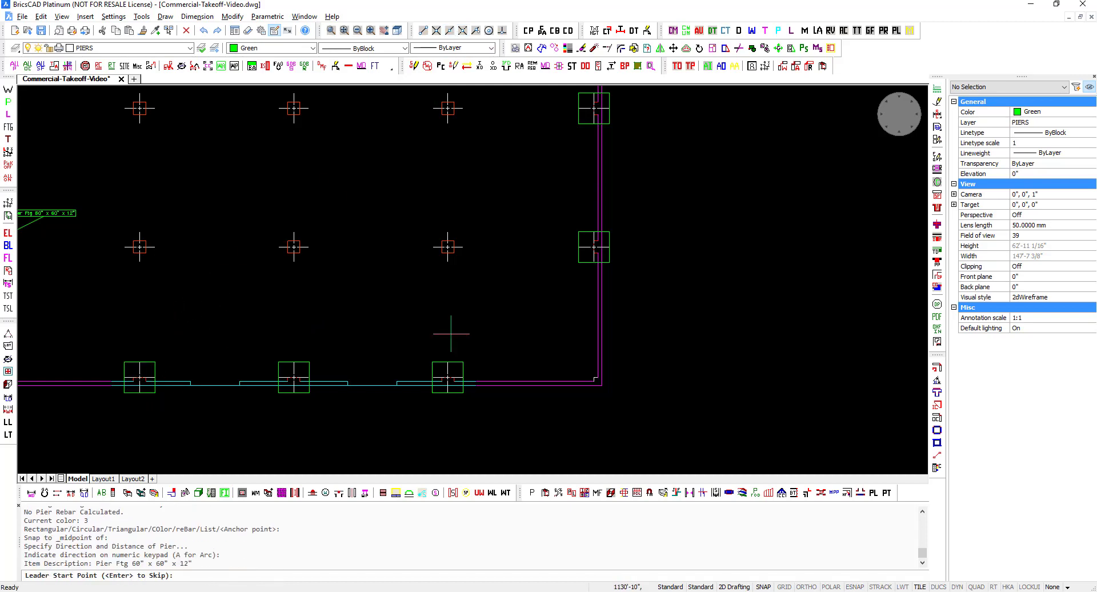
key("Return")
- Place a footing 0' 8" right and 0' 8" down from the inner corner of the building's lower-right corner pilaster, skipping the leader
scroll(583, 386, "up", 7)
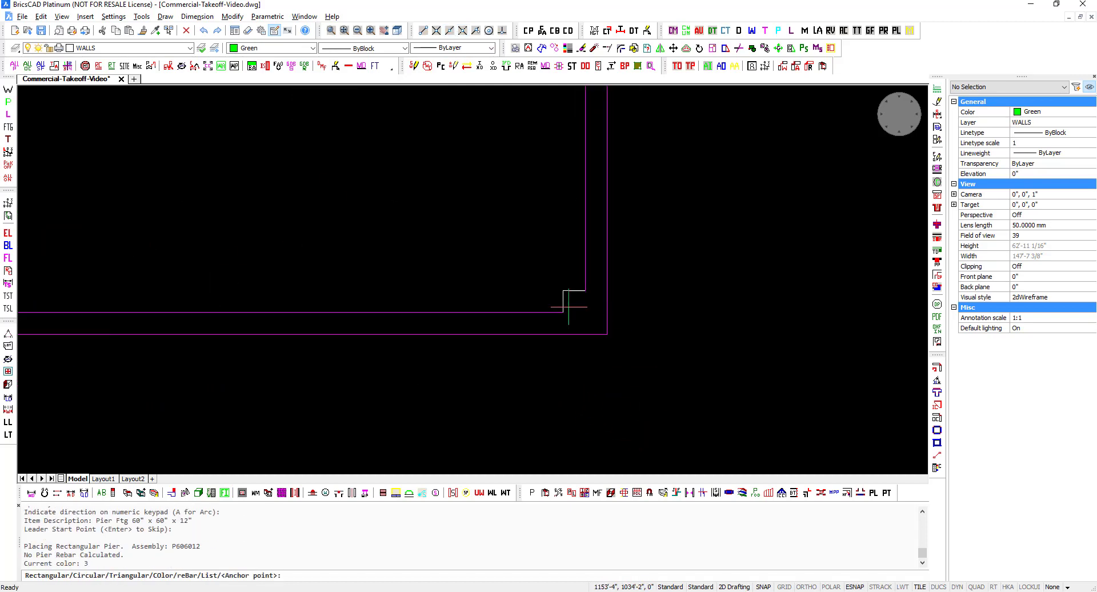
left_click(563, 290)
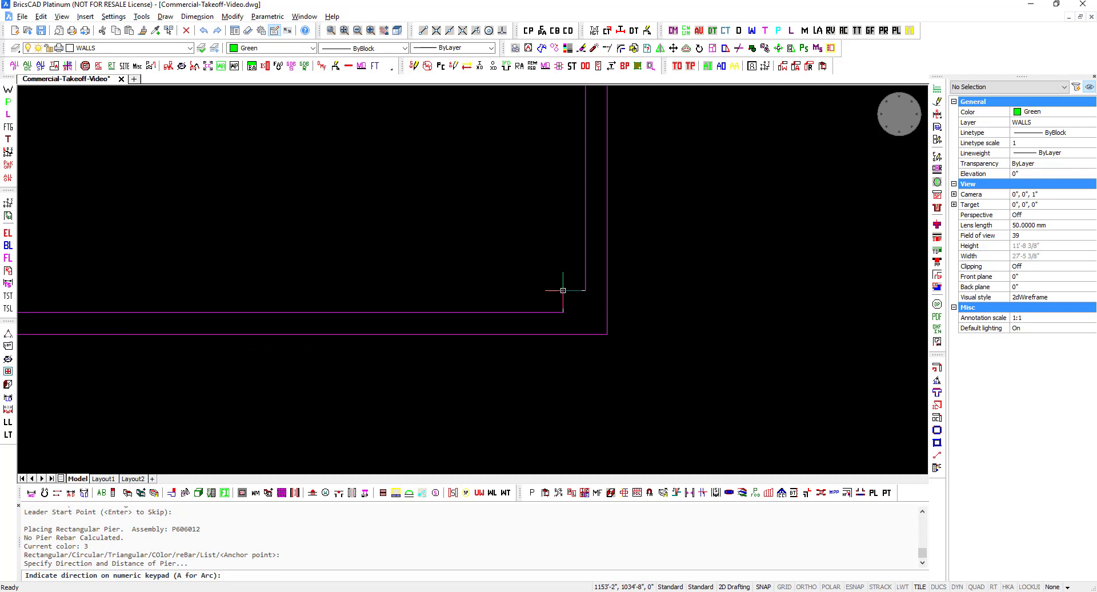
type("30")
key("Return")
type("8")
key("Return")
type("0")
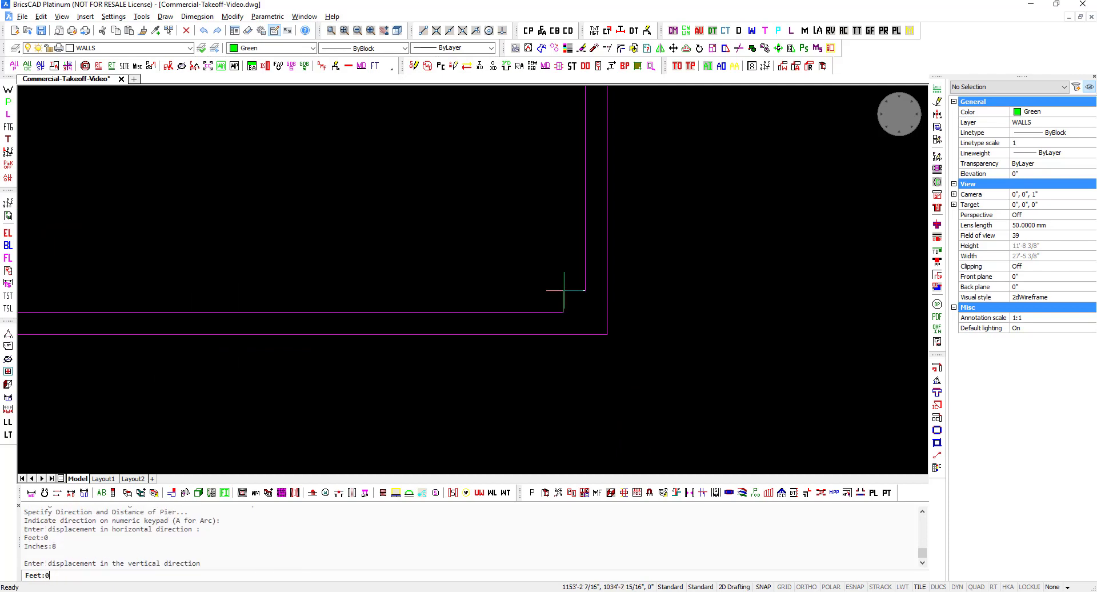
key("Return")
type("8")
key("Return")
scroll(563, 290, "down", 5)
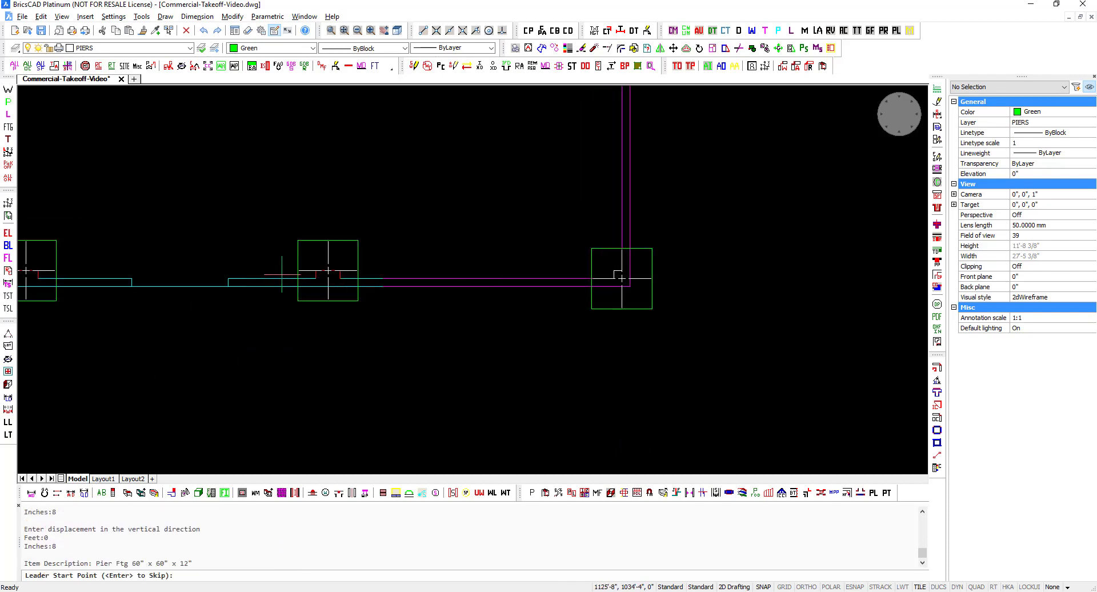
scroll(289, 330, "up", 3)
key("Return")
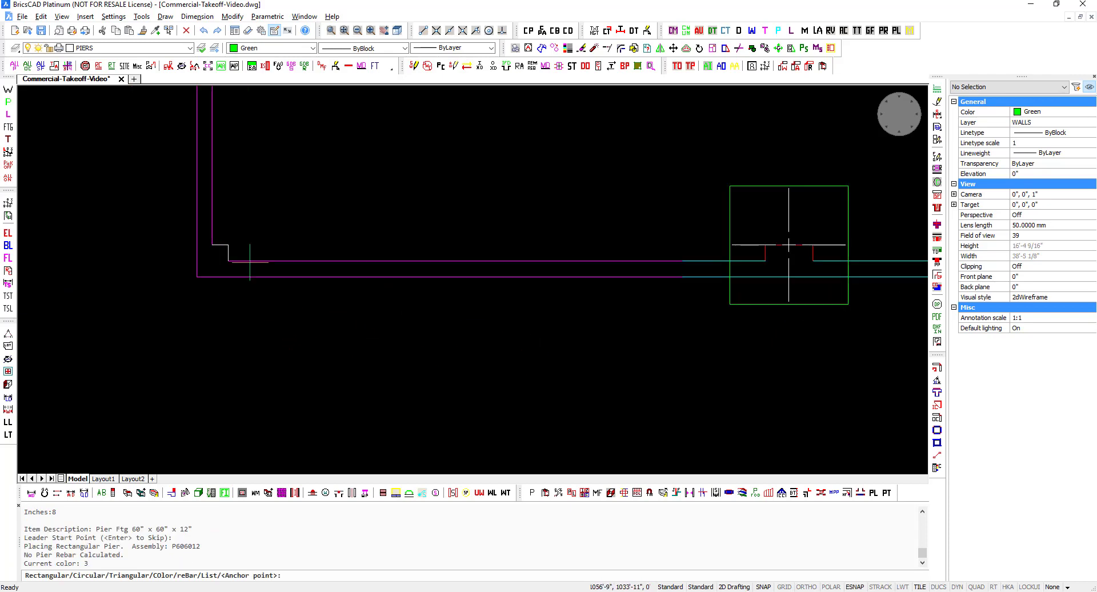
- Place a footing 0' 8" left and 0' 8" down from the inner corner of the building's lower-left corner pilaster
left_click(228, 241)
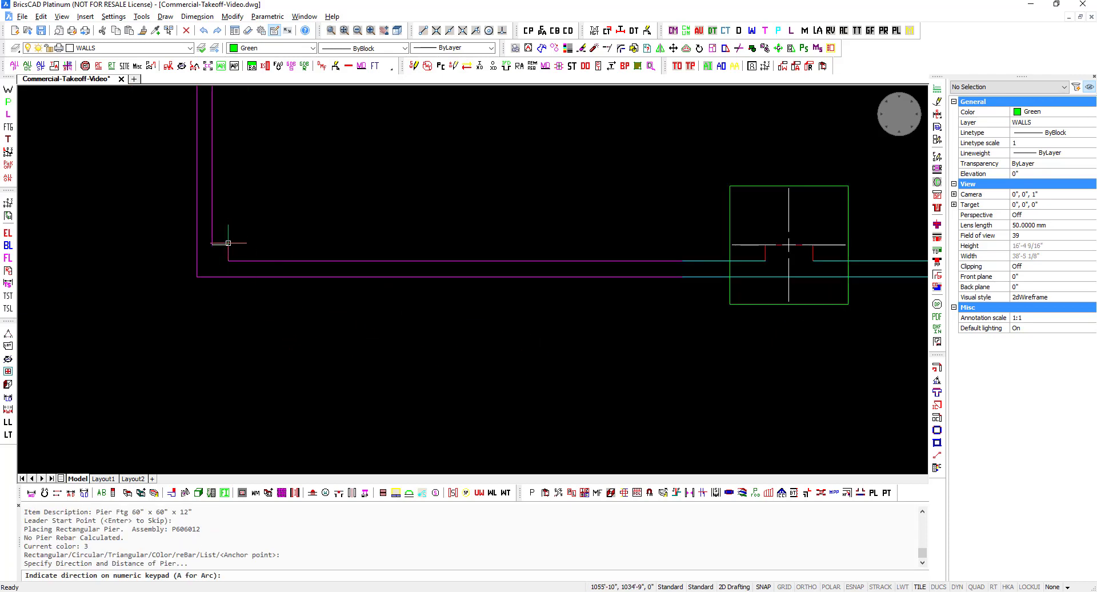
type("90")
key("Return")
type("8")
key("Return")
type("0")
key("Return")
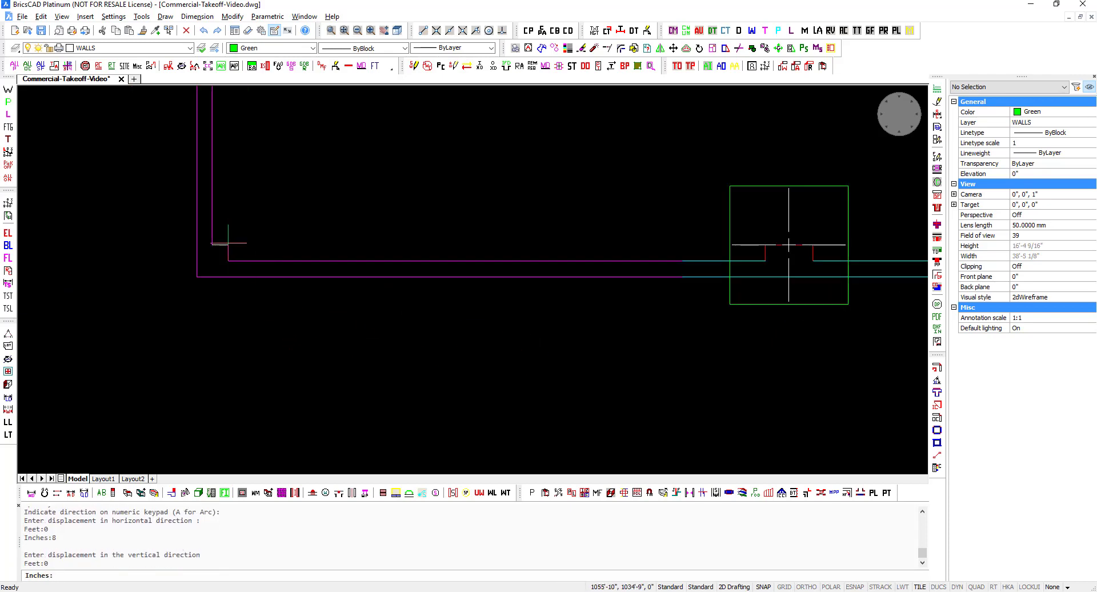
type("8")
key("Return")
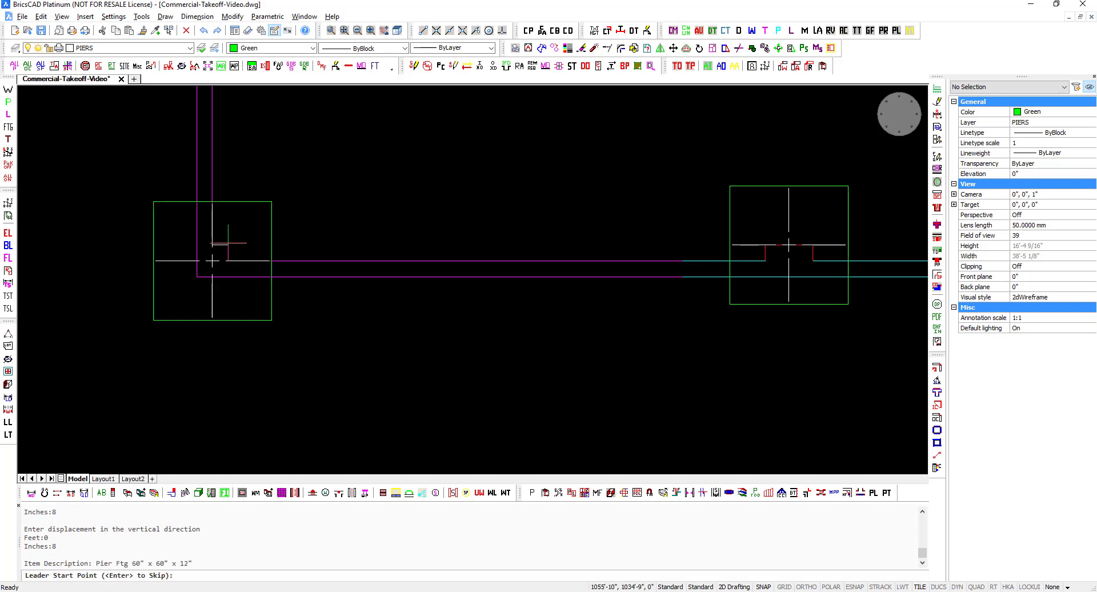
- Place a footing 0' 8" left and 0' 8" up from the inner corner of the building's upper-left corner pilaster, skipping the leader
key("Return")
scroll(303, 274, "down", 3)
middle_click_drag(313, 156, 286, 497)
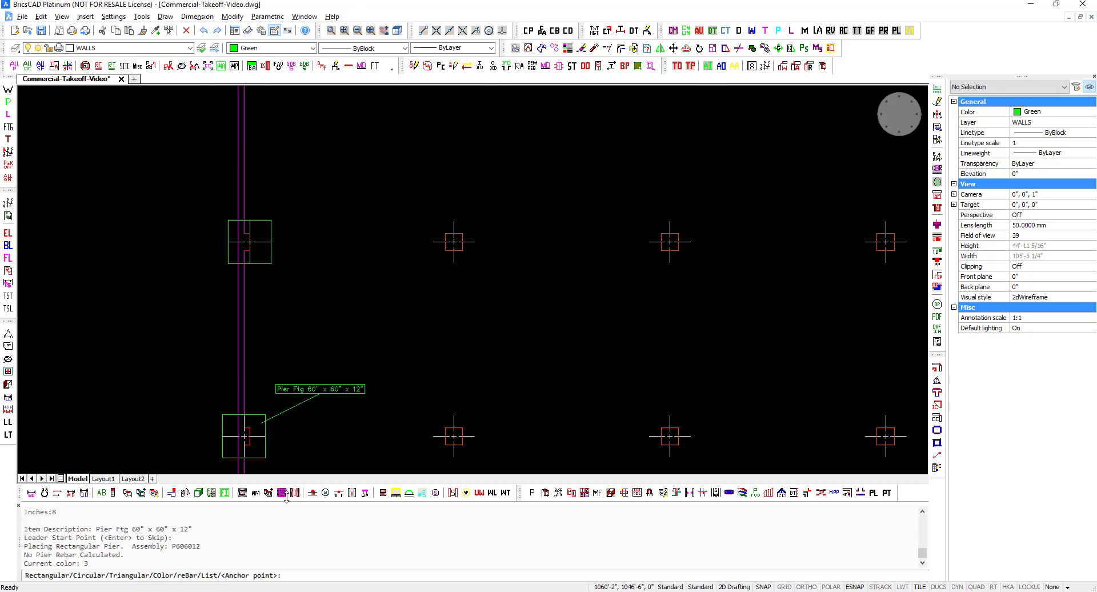
middle_click_drag(301, 202, 294, 471)
middle_click_drag(312, 136, 309, 204)
scroll(239, 204, "up", 3)
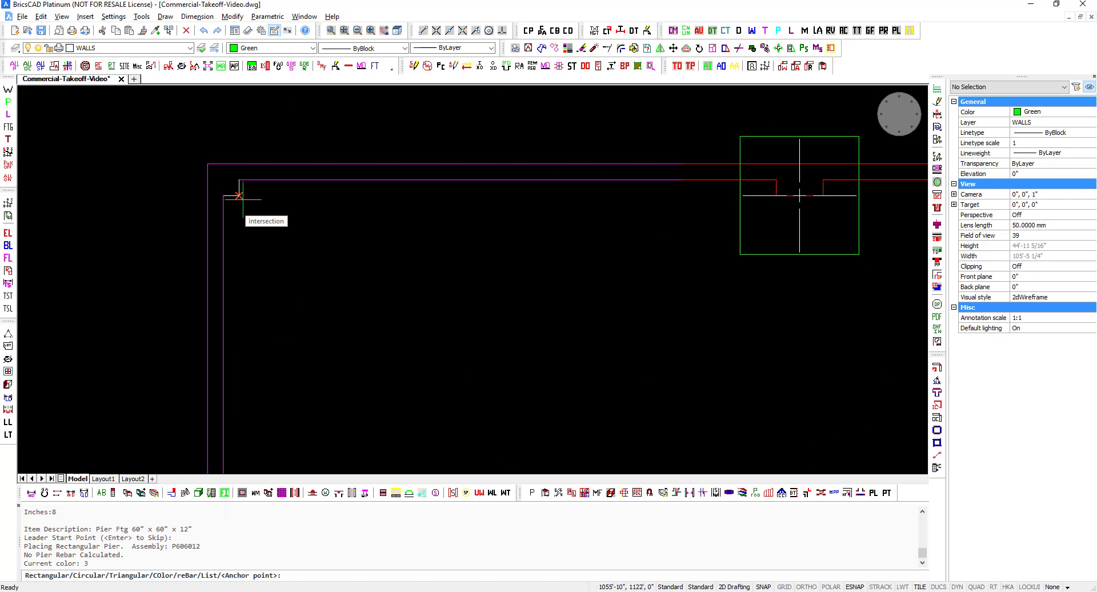
left_click(239, 196)
type("30")
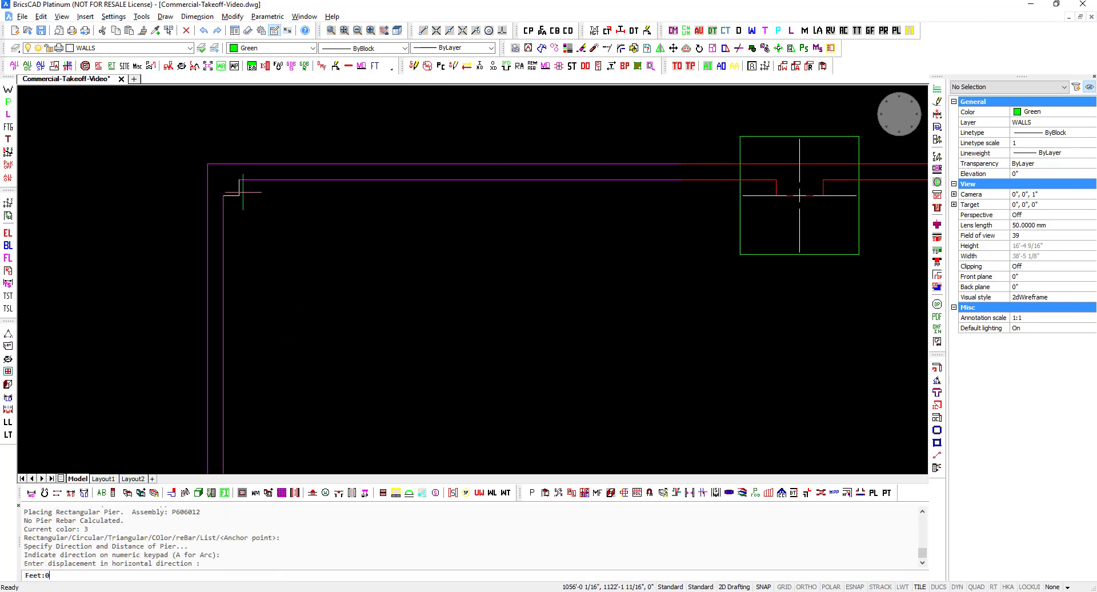
key("Return")
type("8")
key("Return")
type("0")
key("Return")
type("8")
key("Return")
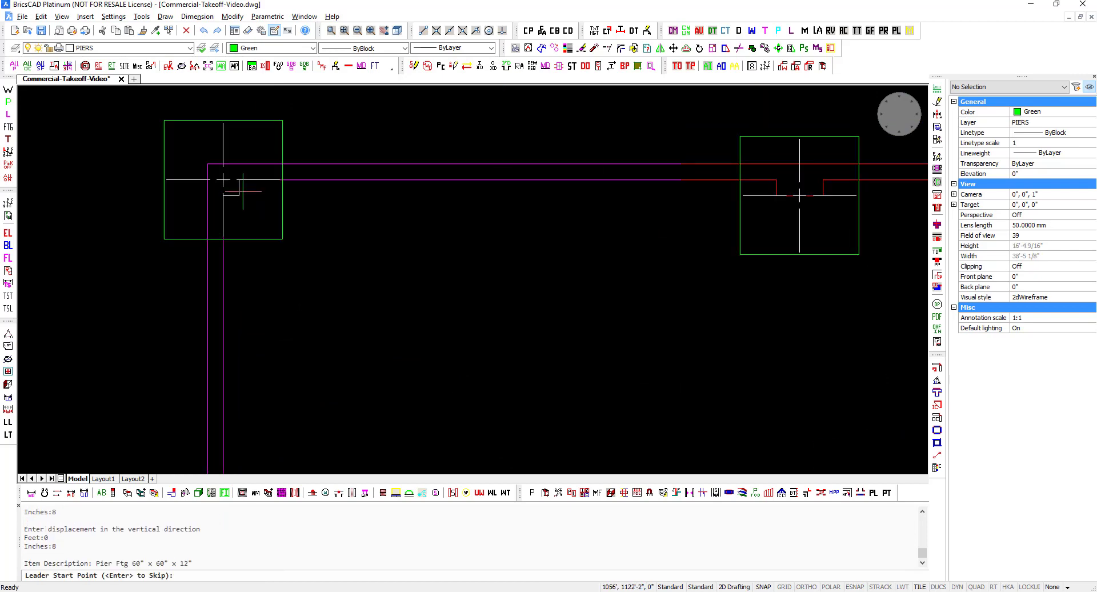
key("Return")
- Place a footing 0' 8" right and 0' 8" up from the inner corner of the building's upper-right corner pilaster, without a leader
scroll(387, 234, "down", 3)
middle_click_drag(272, 235, 55, 209)
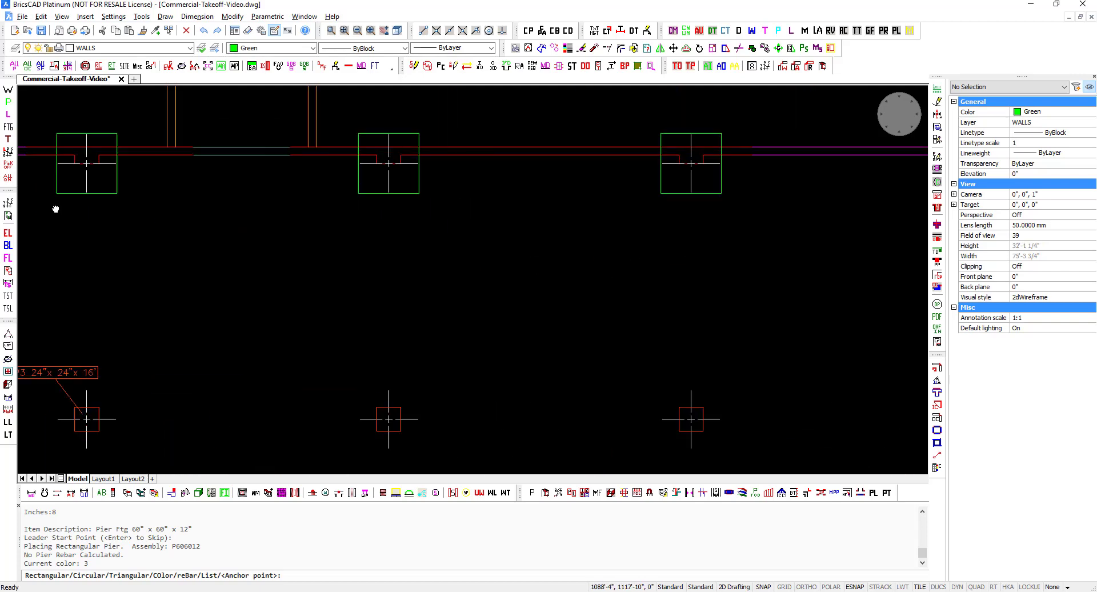
mouse_move(711, 210)
middle_mouse_down()
mouse_move(485, 211)
mouse_move(277, 240)
middle_mouse_up()
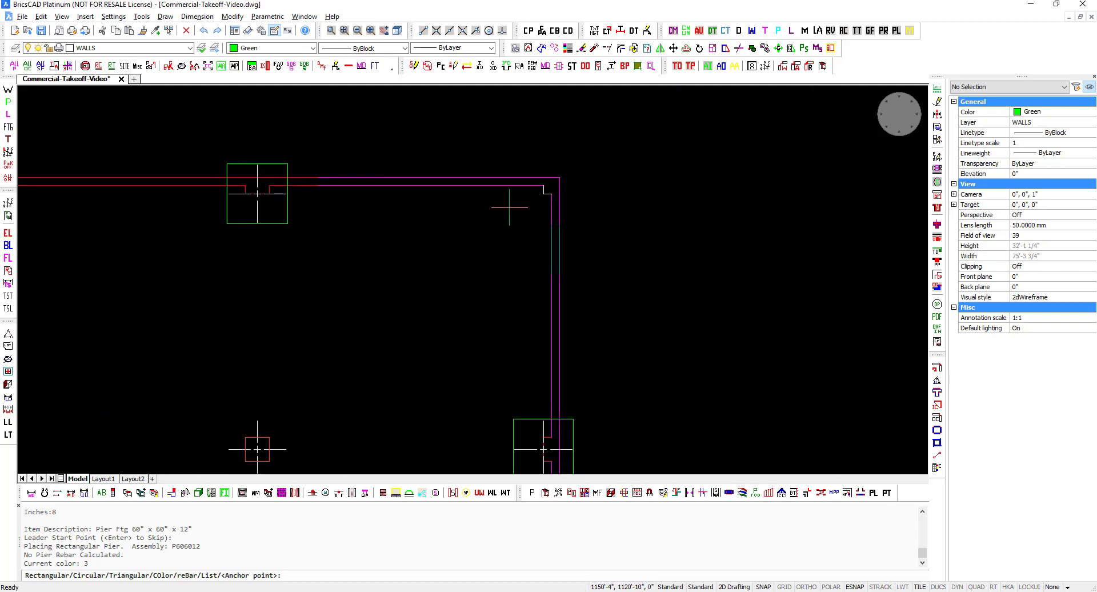
left_click(546, 193)
type("4")
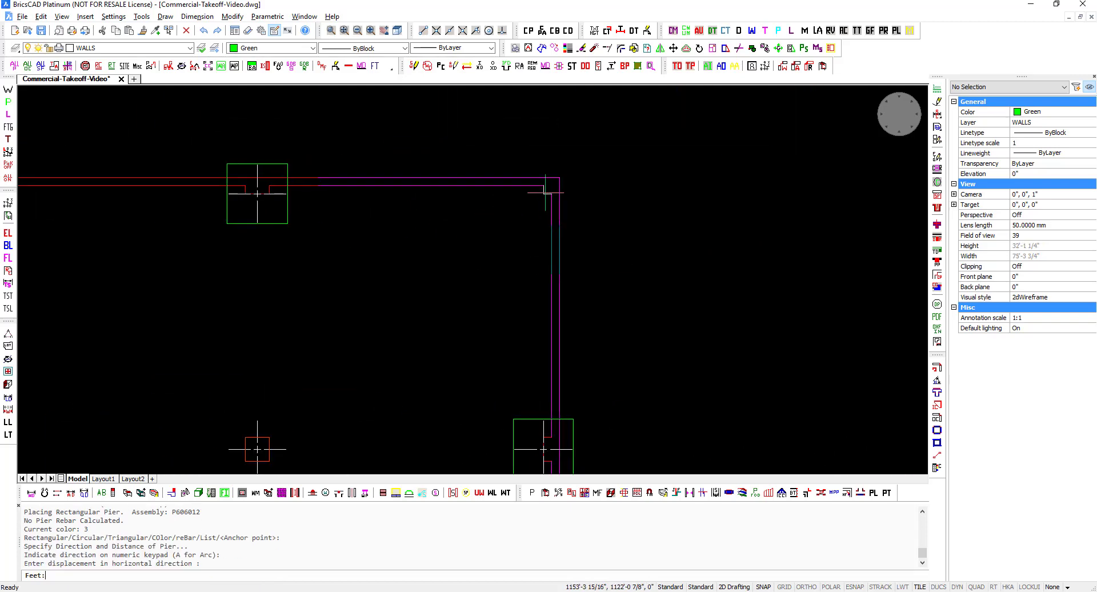
type("0")
key("Return")
type("8")
key("Return")
type("0")
key("Return")
type("8")
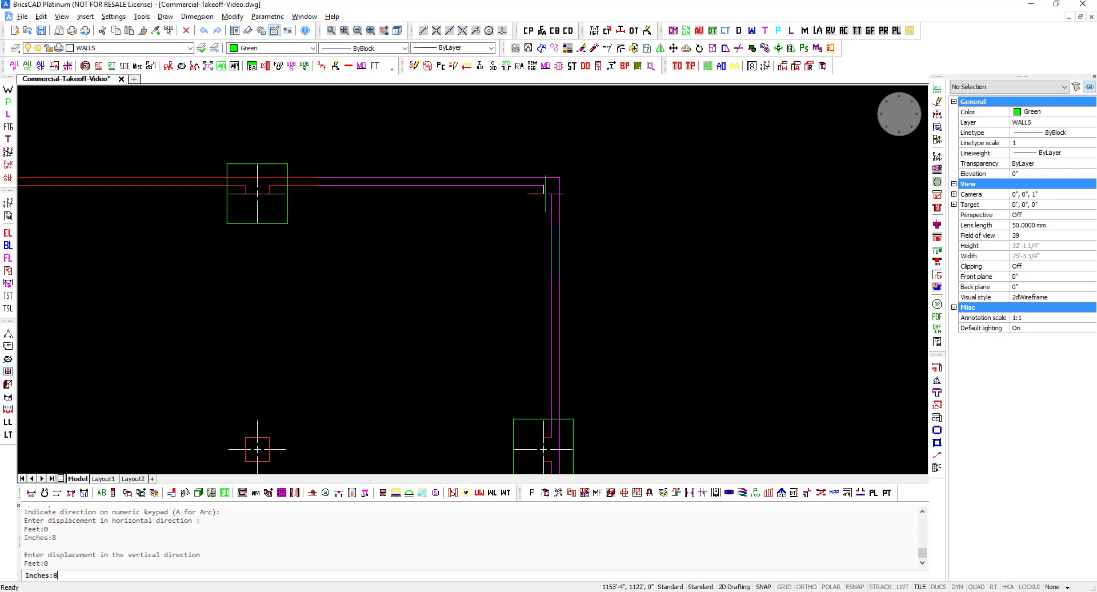
key("Return")
key("Escape")
scroll(534, 293, "down", 2)
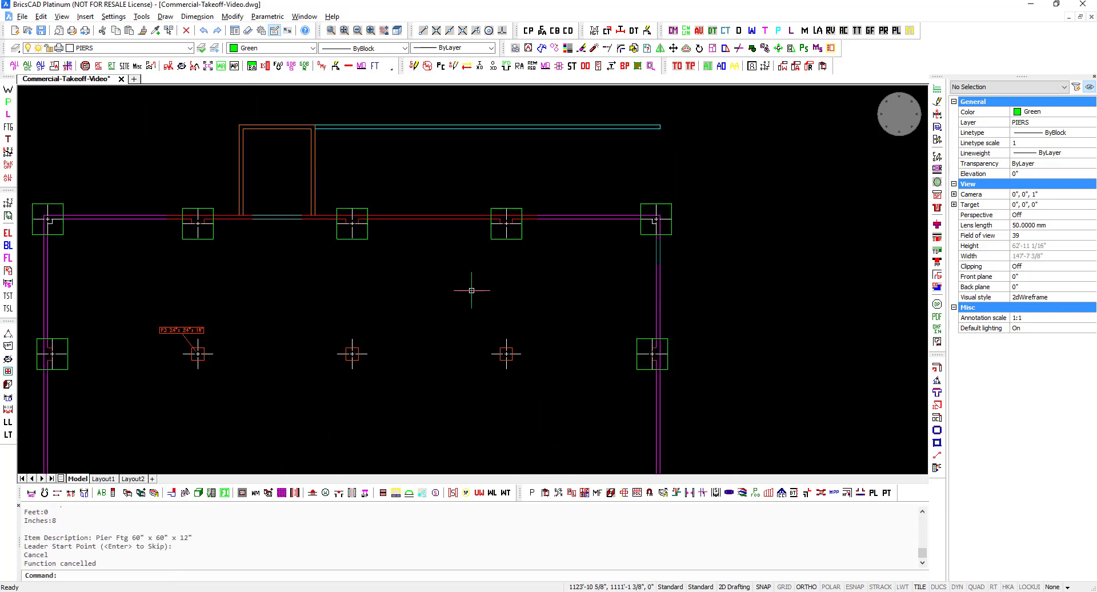
- Move the upper wall's three pilaster footings 8" straight up
type("m")
key("Return")
left_click(558, 269)
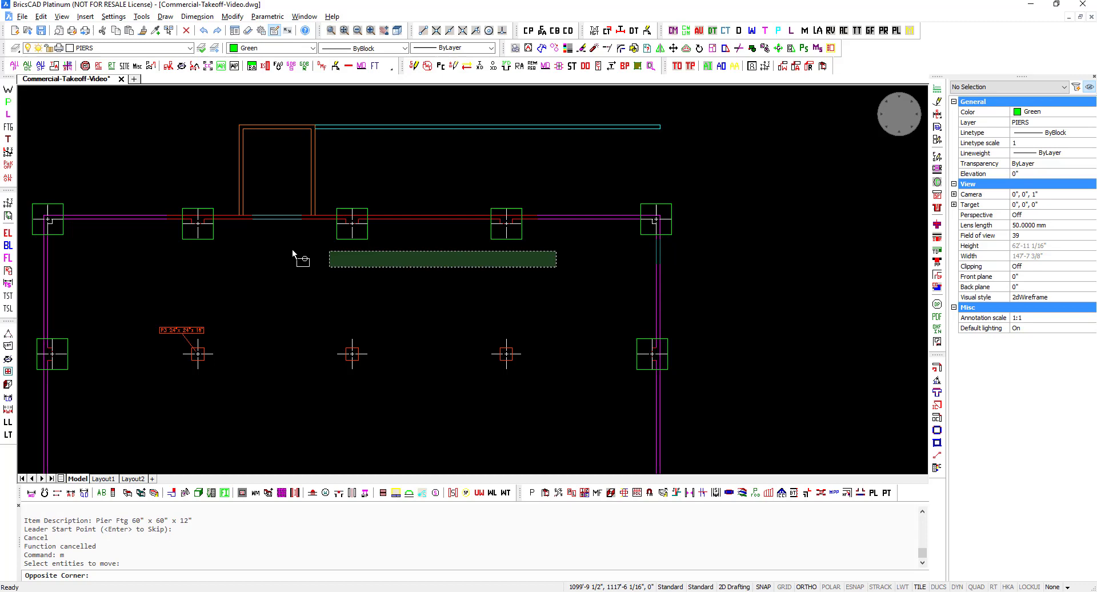
left_click(176, 229)
key("Return")
left_click(319, 295)
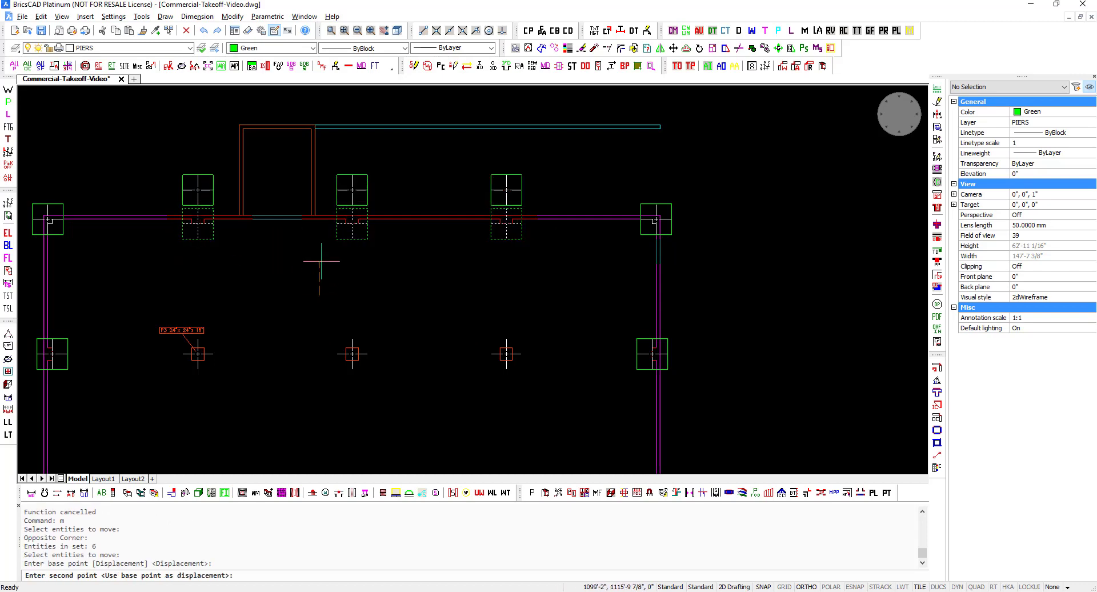
type("8")
key("Return")
- Move the right wall's three pilaster footings 8" to the right
mouse_move(487, 256)
middle_mouse_down()
mouse_move(453, 176)
mouse_move(444, 109)
middle_mouse_up()
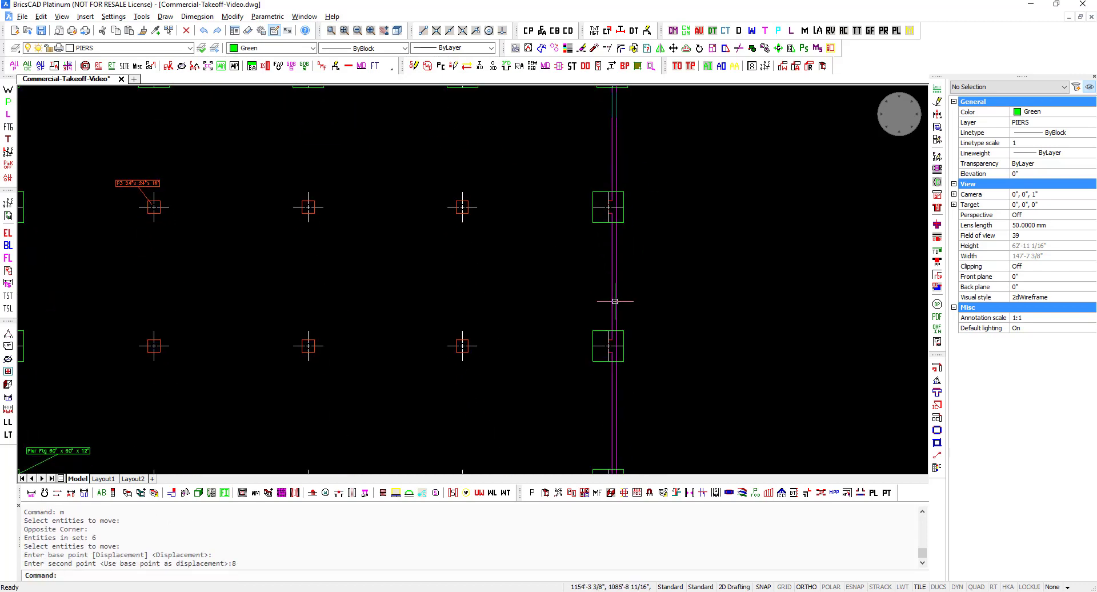
scroll(573, 315, "down", 1)
key("Return")
left_click(586, 393)
left_click(560, 149)
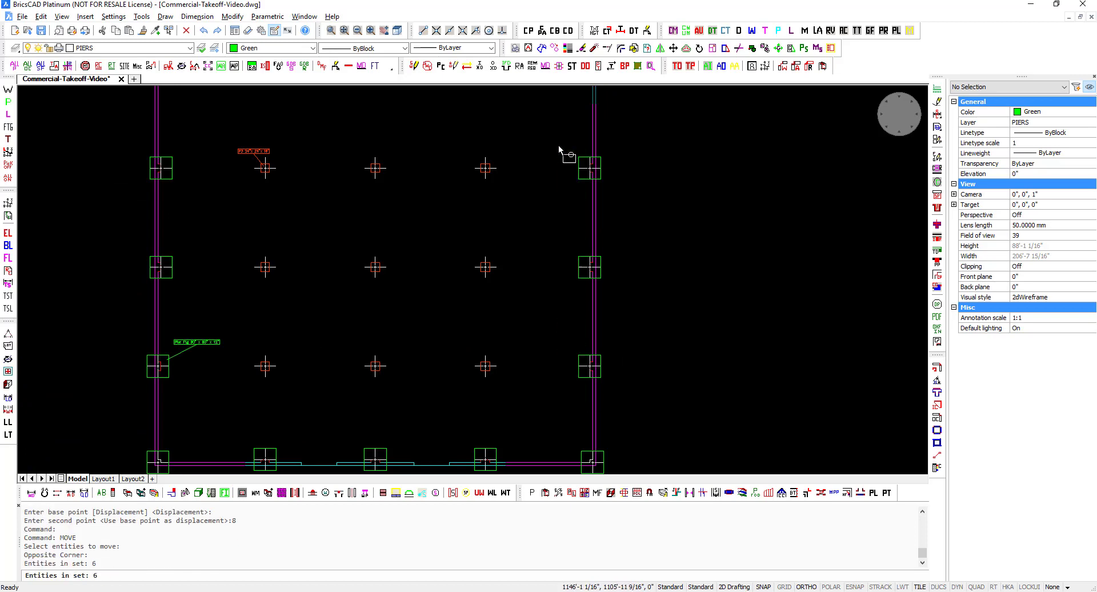
key("Return")
left_click(546, 165)
type("8")
key("Return")
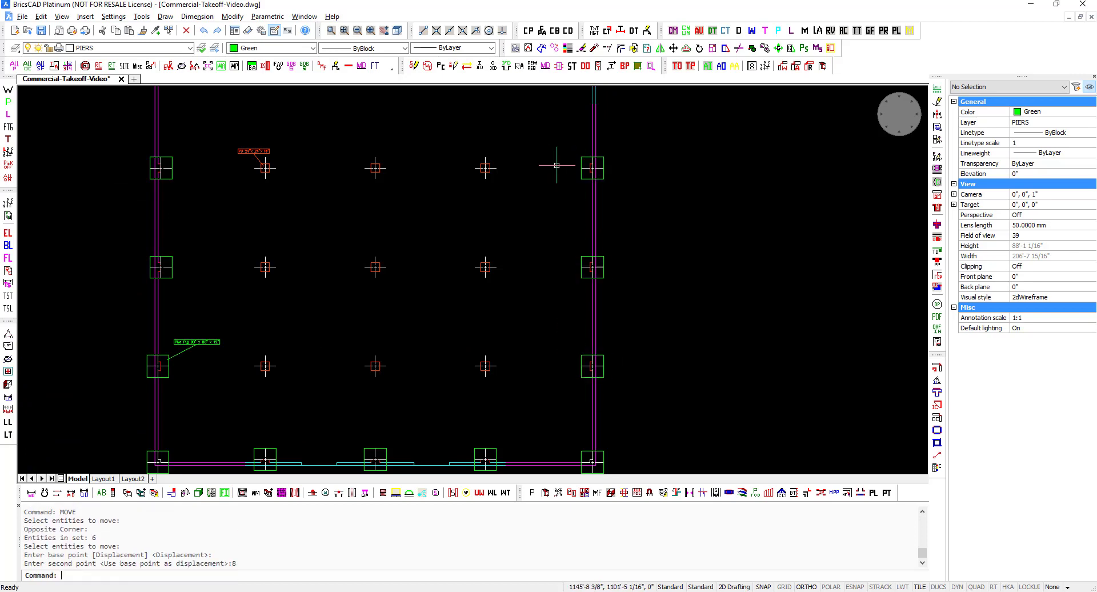
- Move the lower wall's three pilaster footings 8" straight down
middle_click_drag(503, 380, 531, 263)
key("Return")
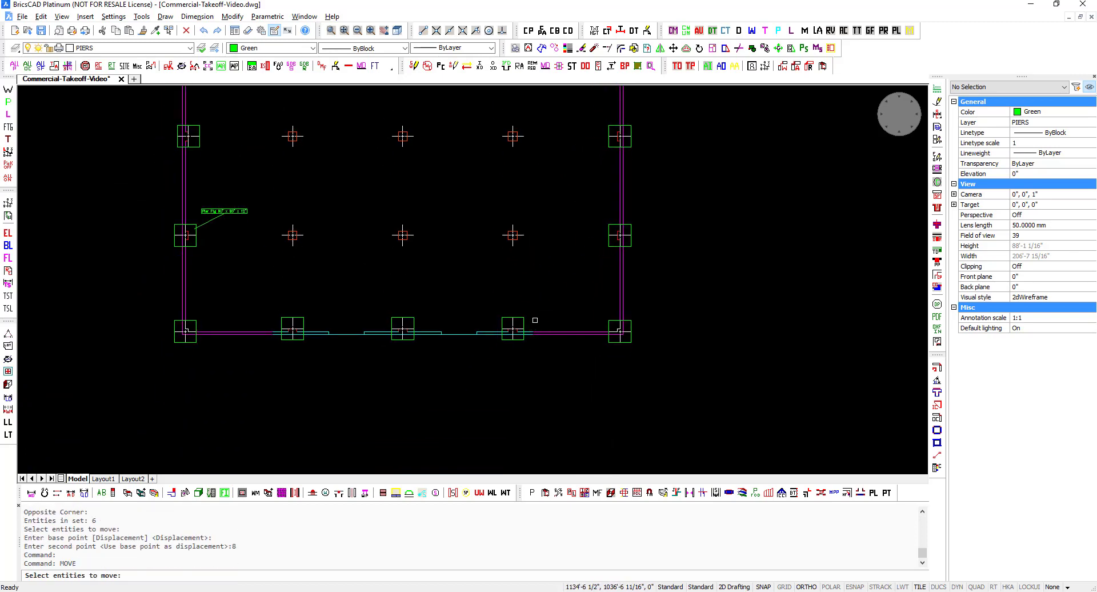
left_click(536, 324)
left_click(278, 276)
key("Return")
left_click(368, 268)
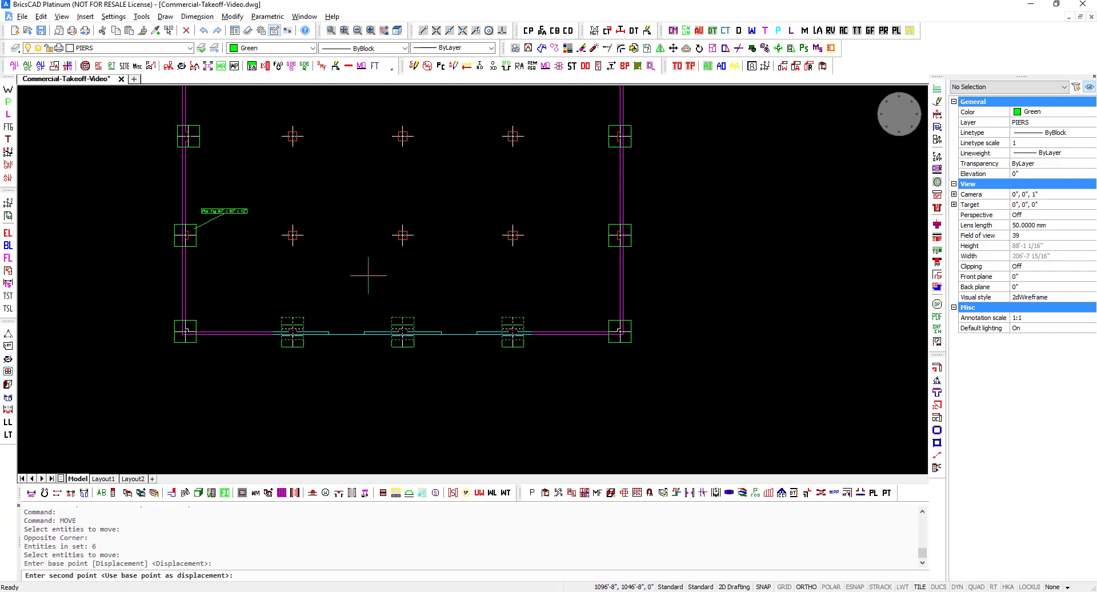
type("8")
key("Return")
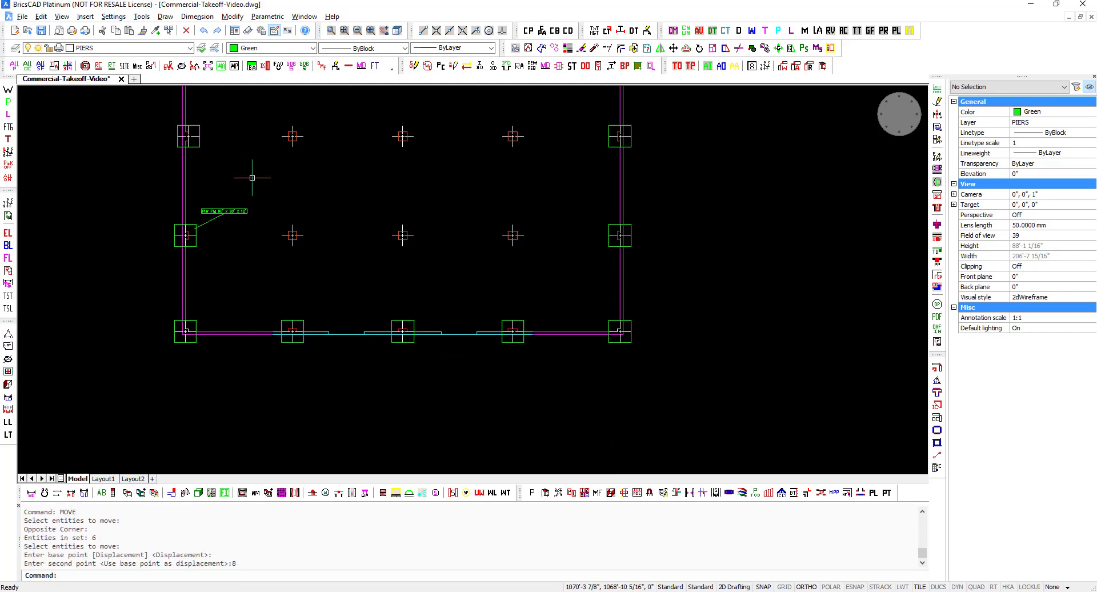
- Move the left wall's upper two pilaster footings 8" to the left
middle_click_drag(250, 175, 365, 398)
key("Return")
left_click(345, 410)
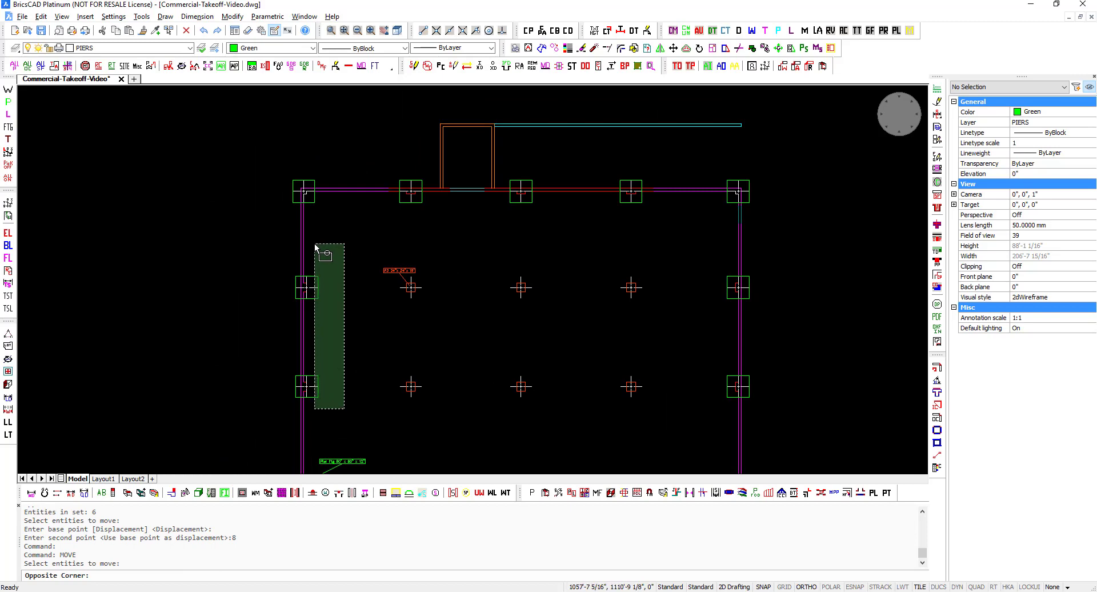
left_click(314, 242)
key("Return")
left_click(365, 302)
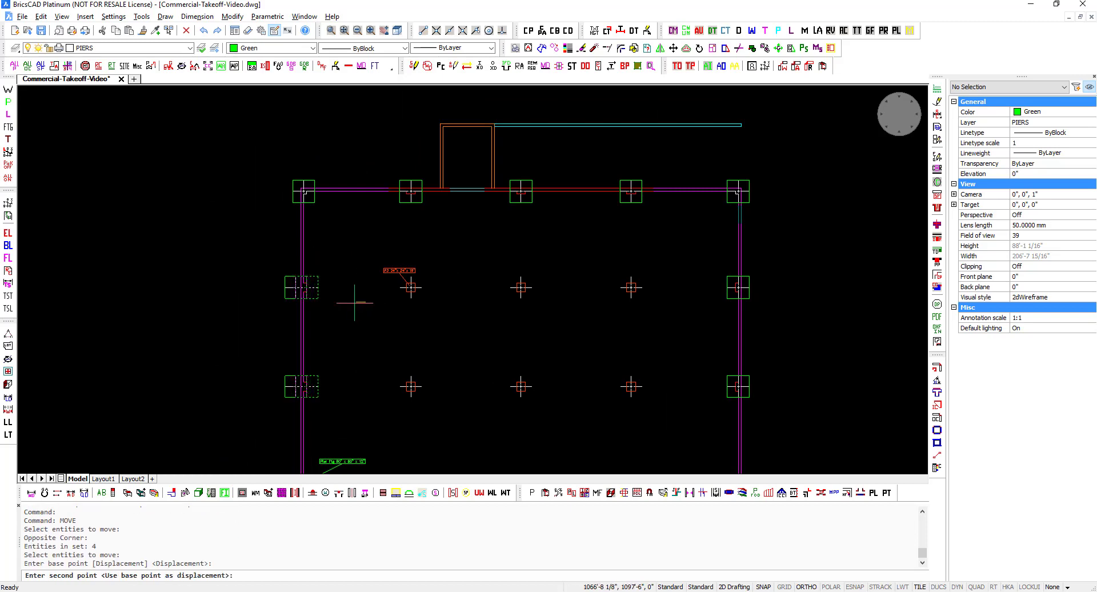
type("8")
key("Return")
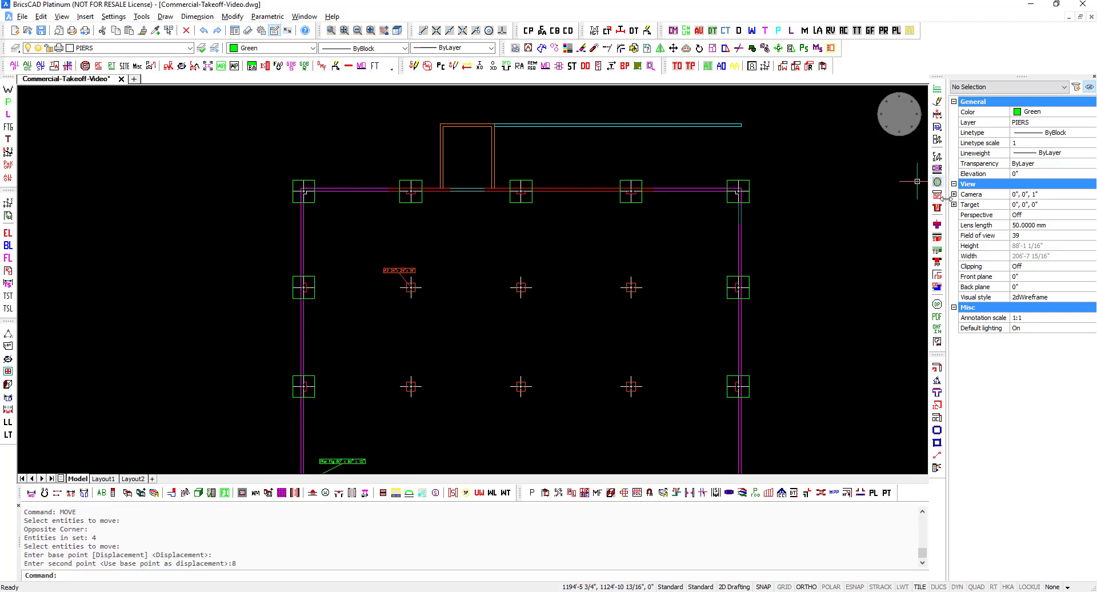
- Start placing pier footings and choose number 18, P882 Pier Ftg 8' x 8' x 2', from the list of predefined piers
left_click(937, 140)
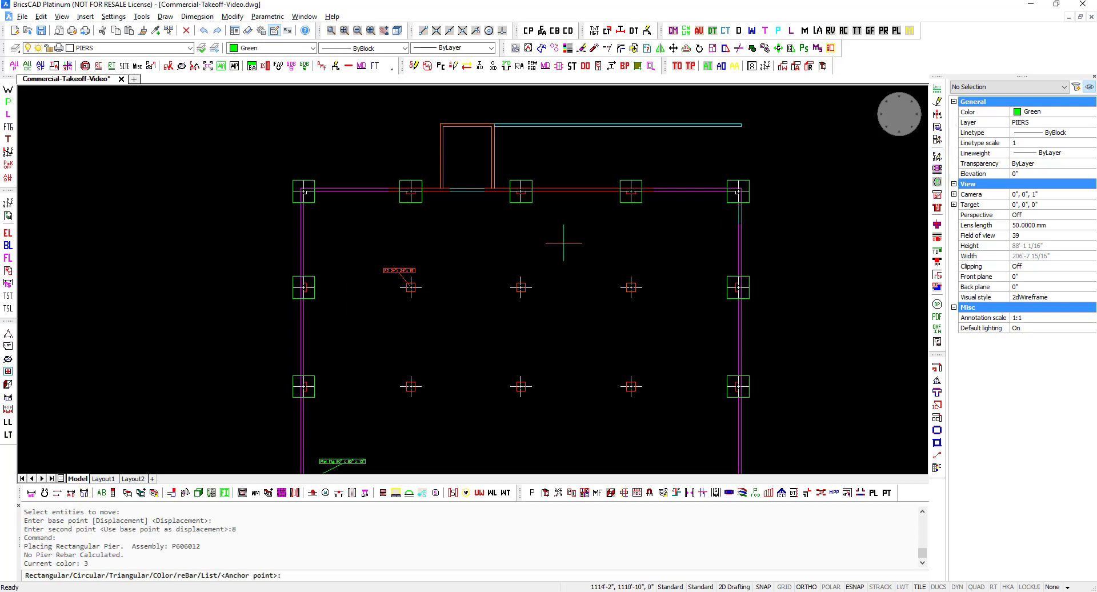
type("l")
key("Return")
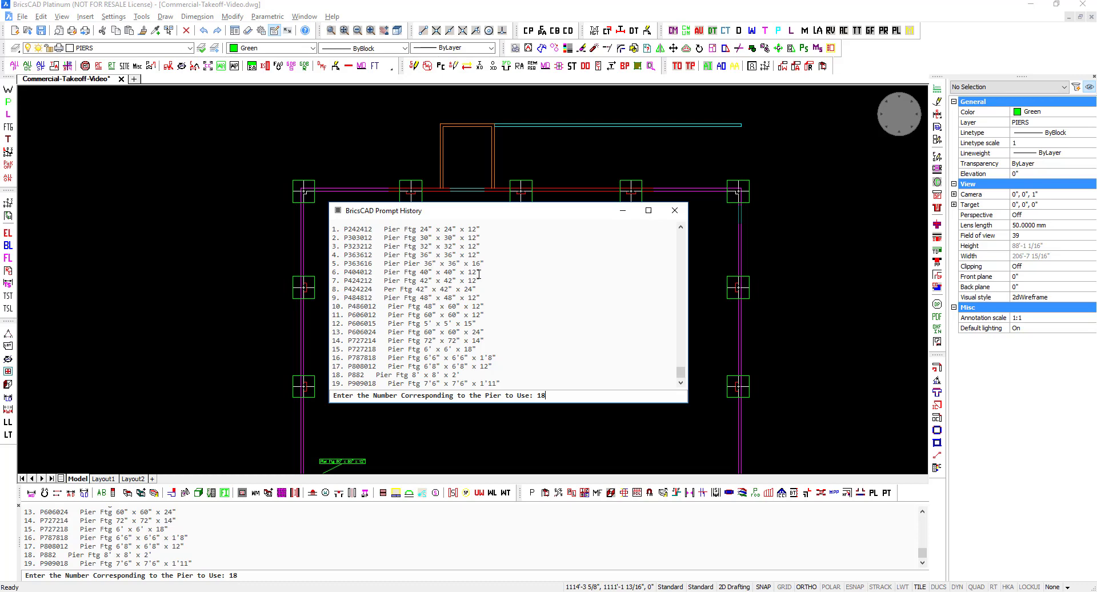
key("Return")
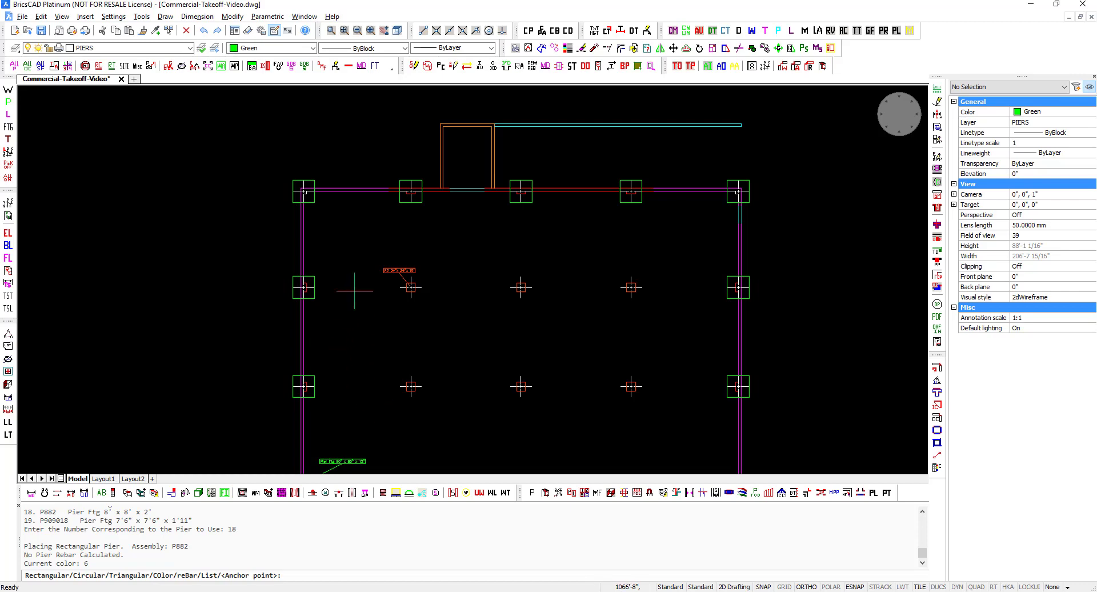
- Place 8' x 8' x 2' footings without offset or leader at the centers of the top row's left and middle interior columns
scroll(406, 292, "up", 4)
left_click(417, 278)
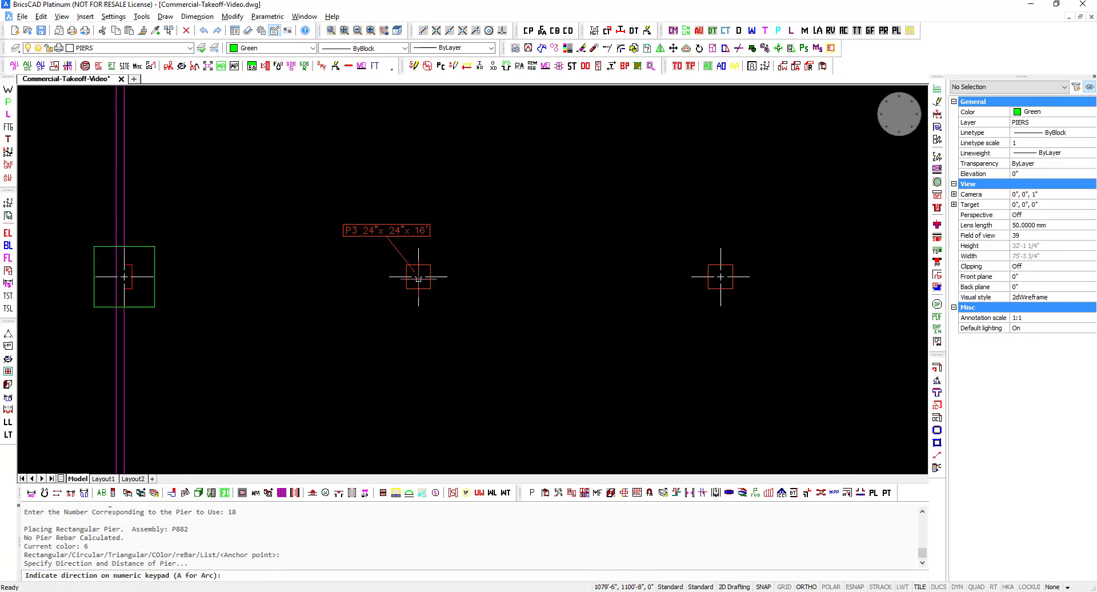
key("5")
key("Return")
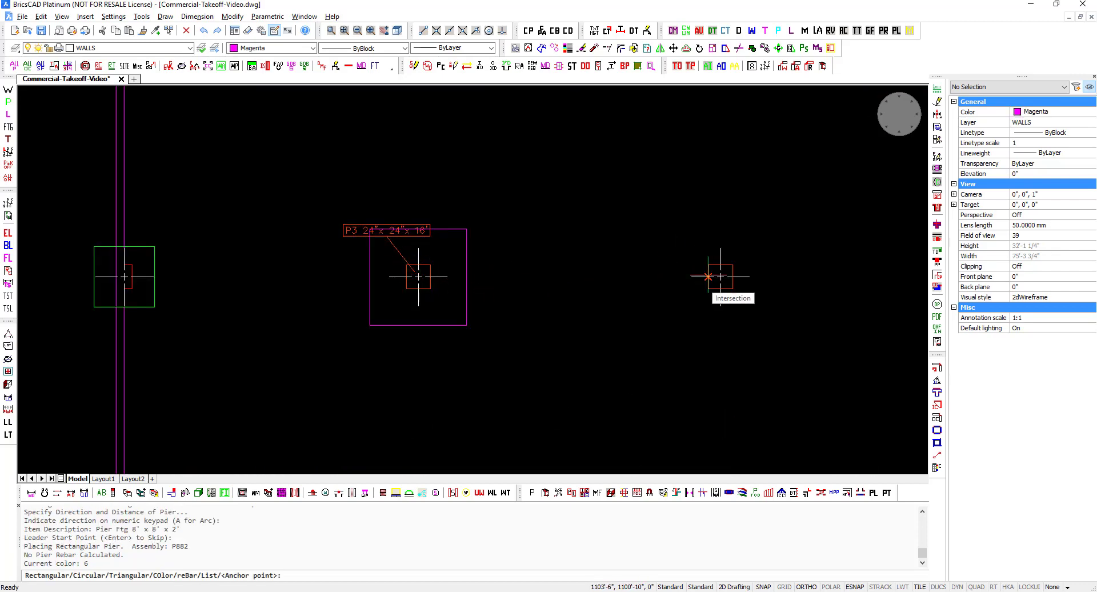
left_click(720, 277)
key("5")
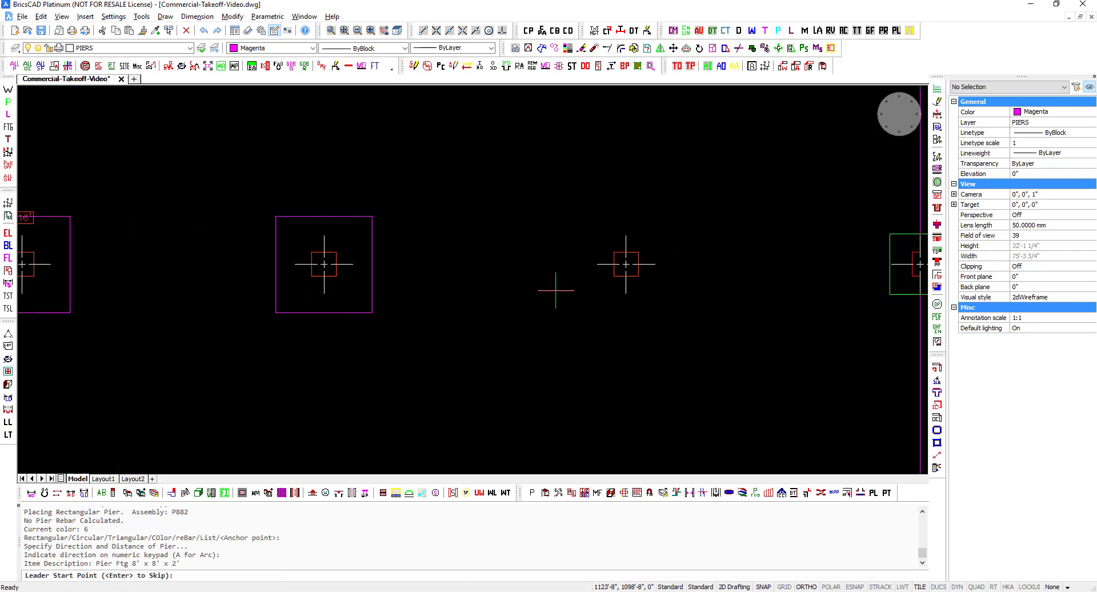
key("Return")
- Place a footing without offset at the center of the top row's right interior column, with its leader label just above the footing
left_click(626, 264)
key("5")
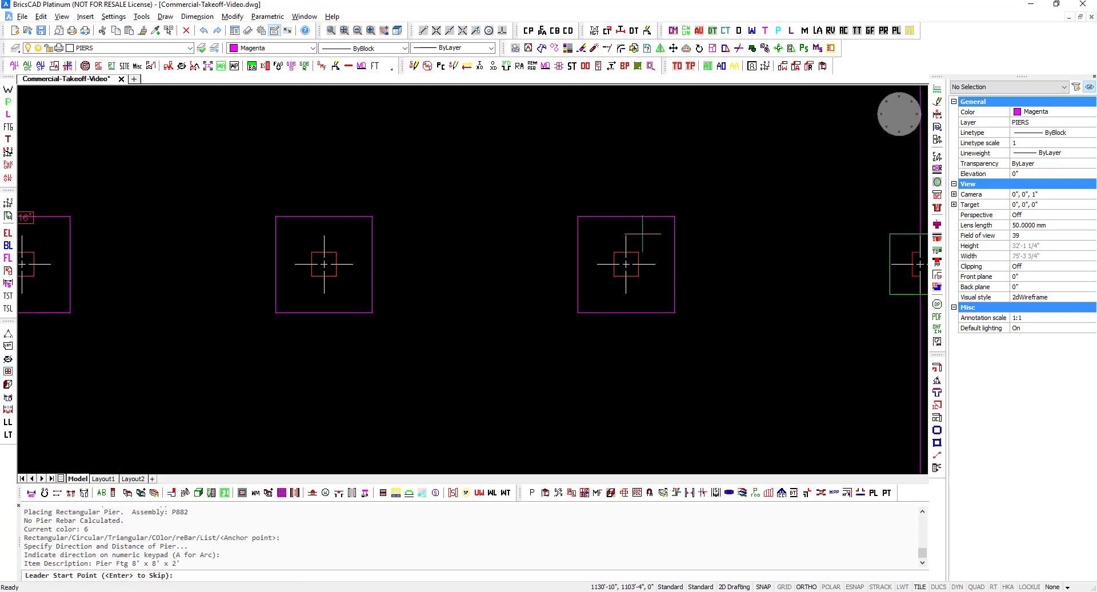
left_click(648, 228)
left_click(648, 189)
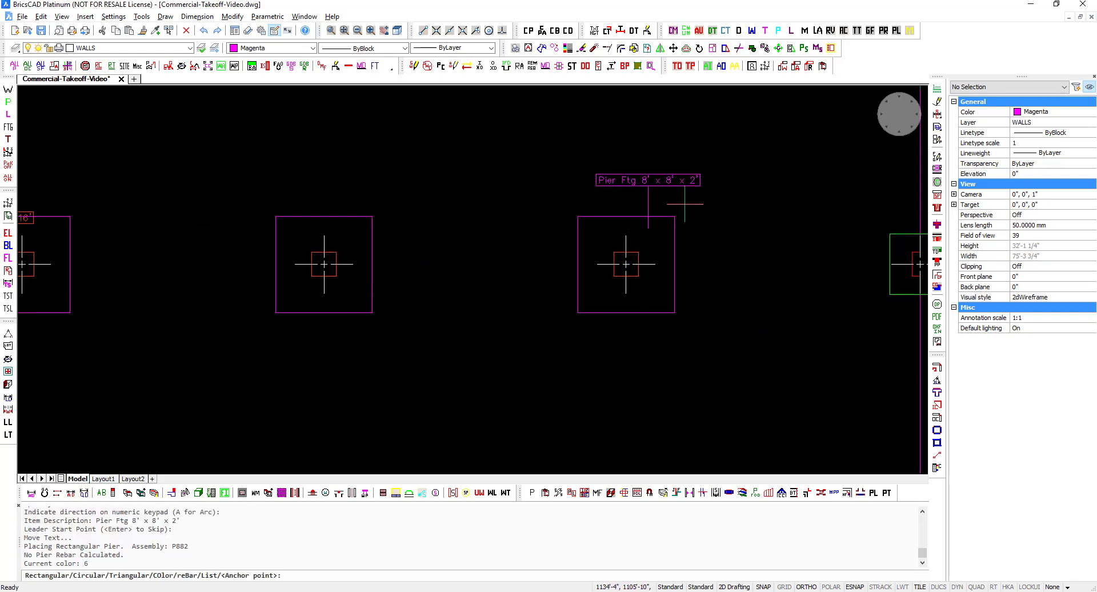
- Place footings without offset or leader at the centers of the middle row's three interior columns, working from right to left
left_click(605, 240)
key("5")
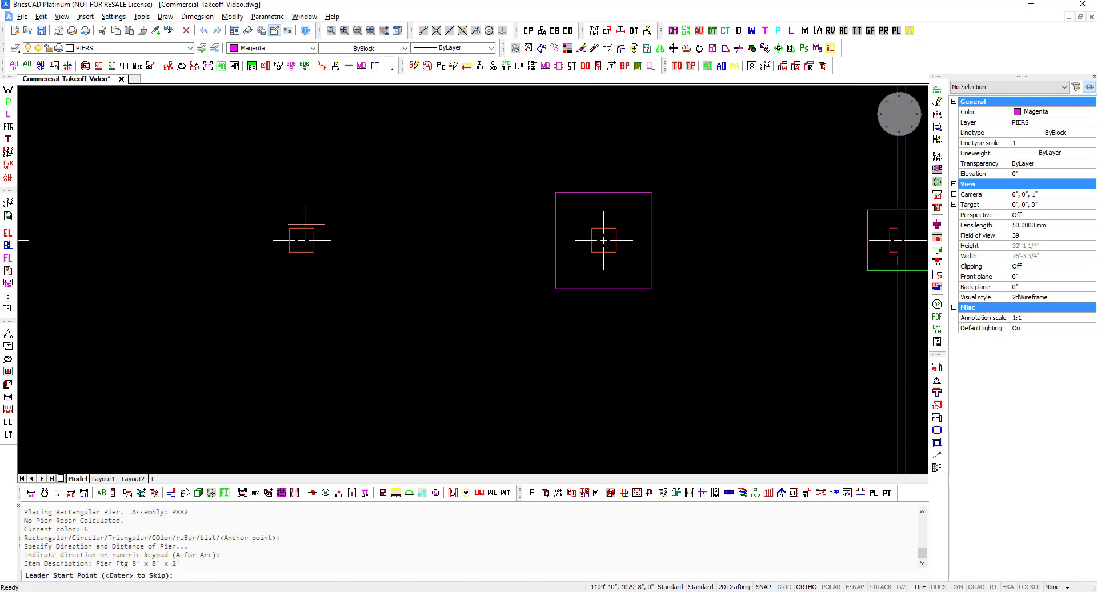
key("Return")
left_click(302, 240)
key("5")
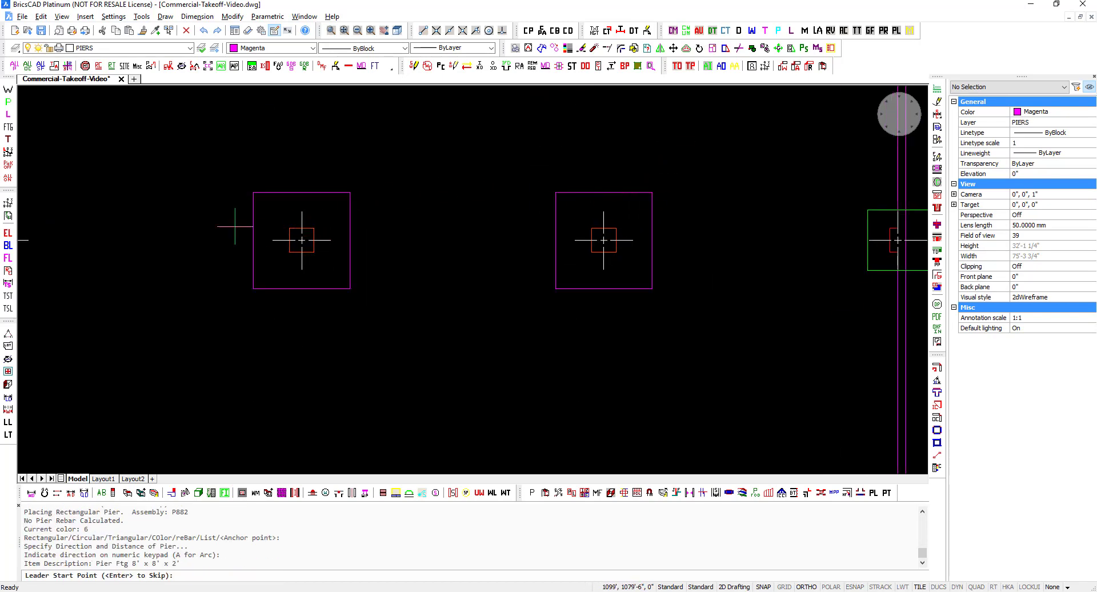
mouse_move(215, 227)
middle_mouse_down()
mouse_move(429, 137)
mouse_move(498, 193)
middle_mouse_up()
key("Return")
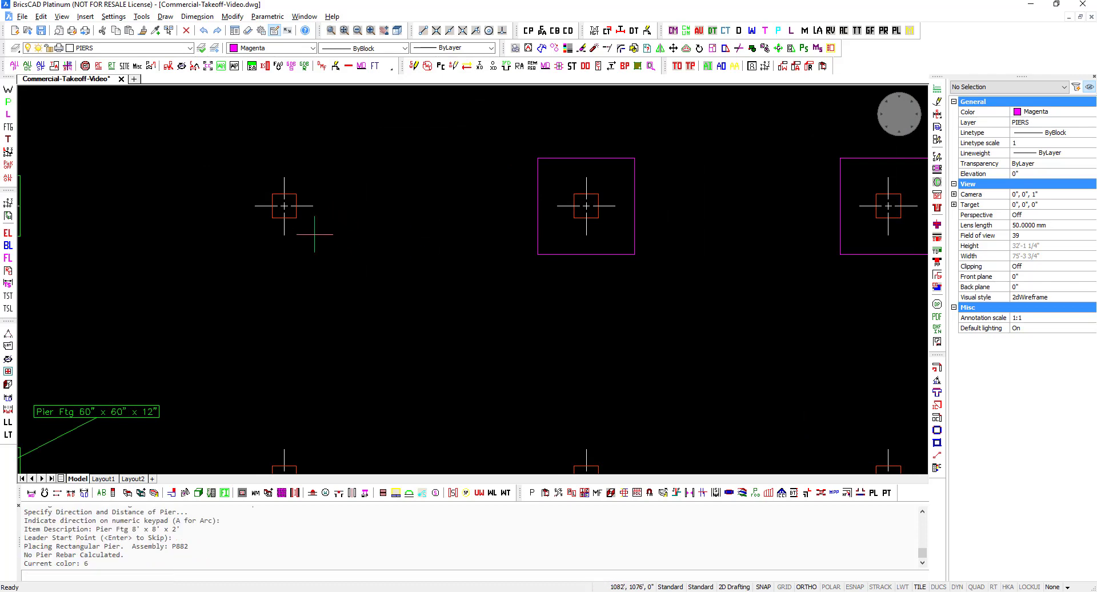
left_click(284, 205)
key("5")
mouse_move(375, 294)
middle_mouse_down()
mouse_move(365, 206)
mouse_move(440, 128)
middle_mouse_up()
key("Return")
- Place footings without offset or leader at the centers of the bottom row's three interior columns, working from left to right, and end the command
left_click(322, 280)
key("5")
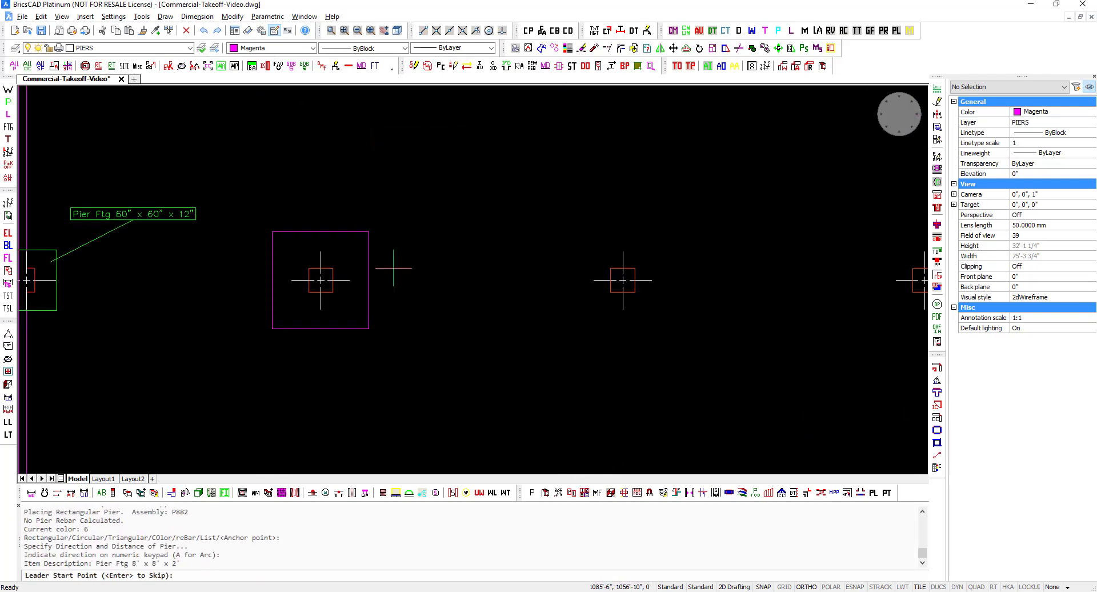
key("Return")
left_click(623, 280)
key("5")
middle_click_drag(630, 324, 475, 334)
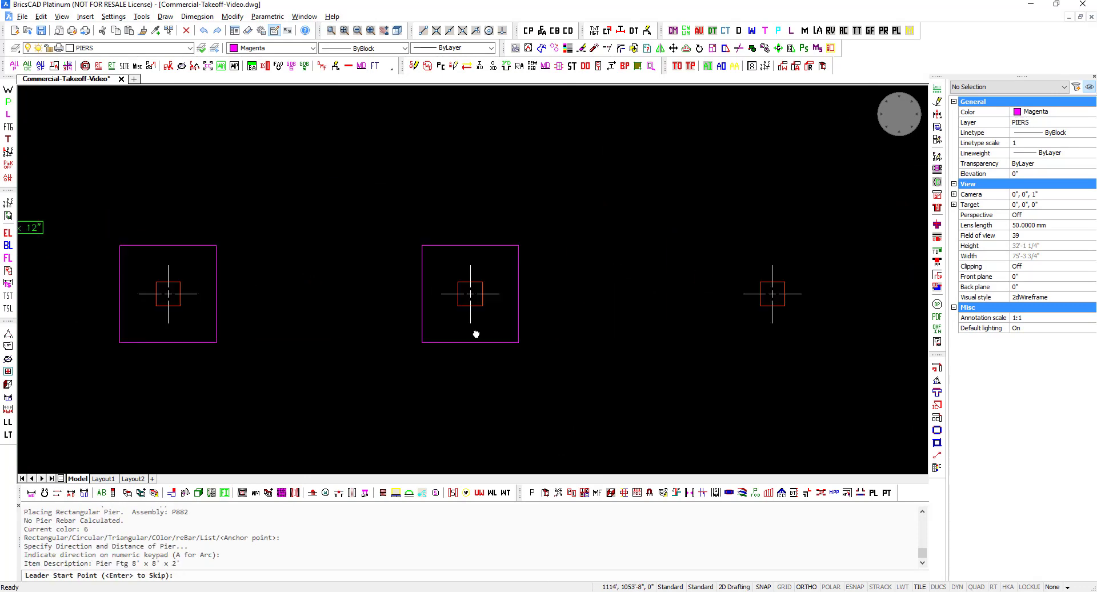
middle_click_drag(732, 294, 454, 312)
key("Return")
left_click(497, 308)
key("5")
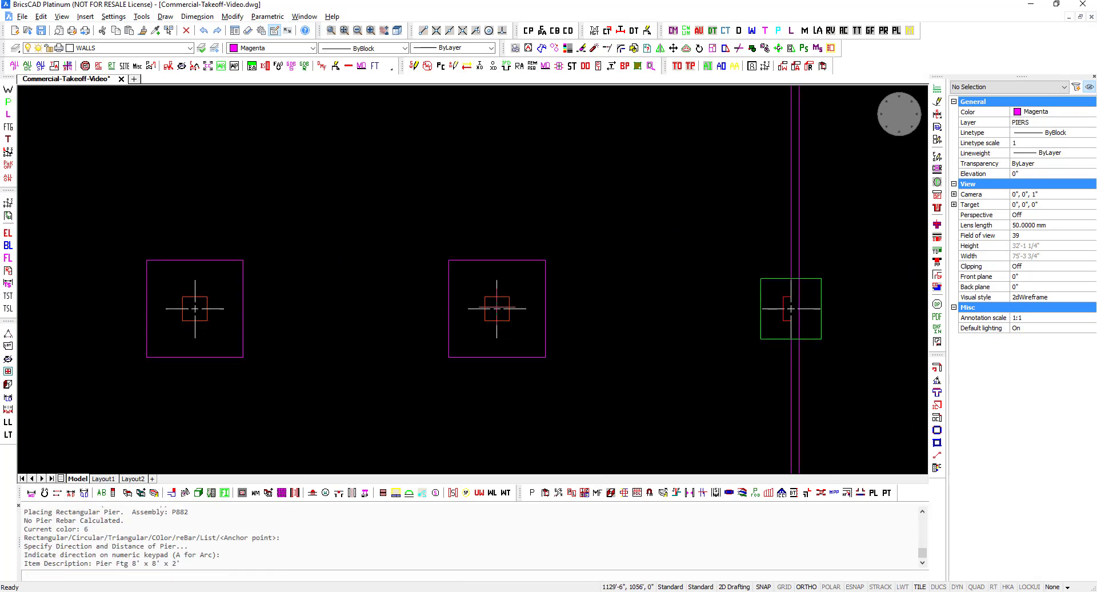
scroll(600, 267, "down", 7)
middle_click_drag(608, 274, 588, 285)
key("Escape")
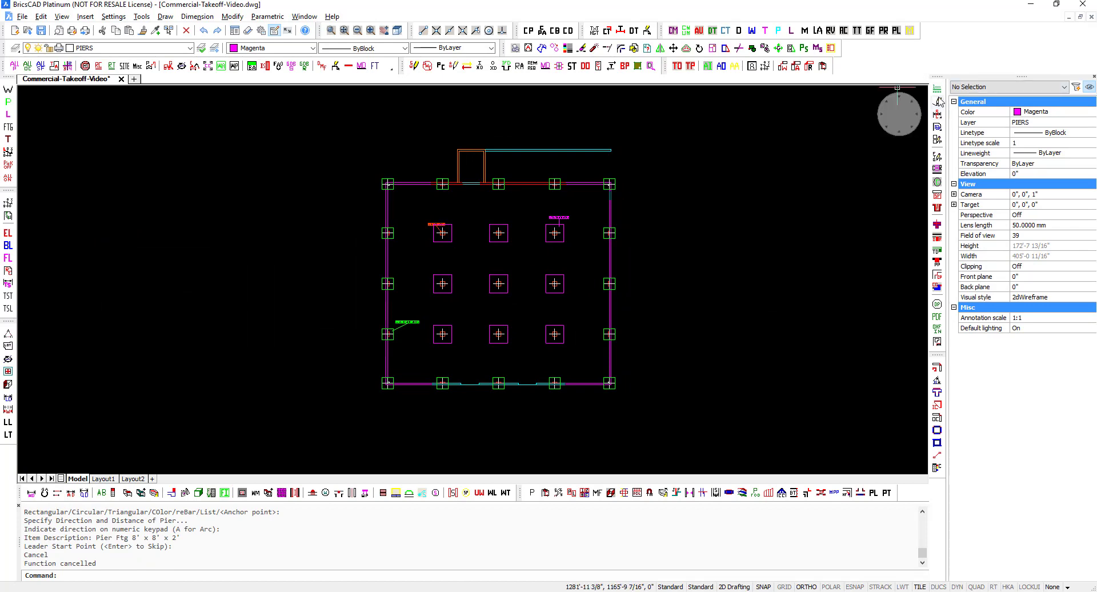
- Start a turndown run and choose the TD1216 assembly (TD 12" x 16") from the list of turndowns
left_click(937, 251)
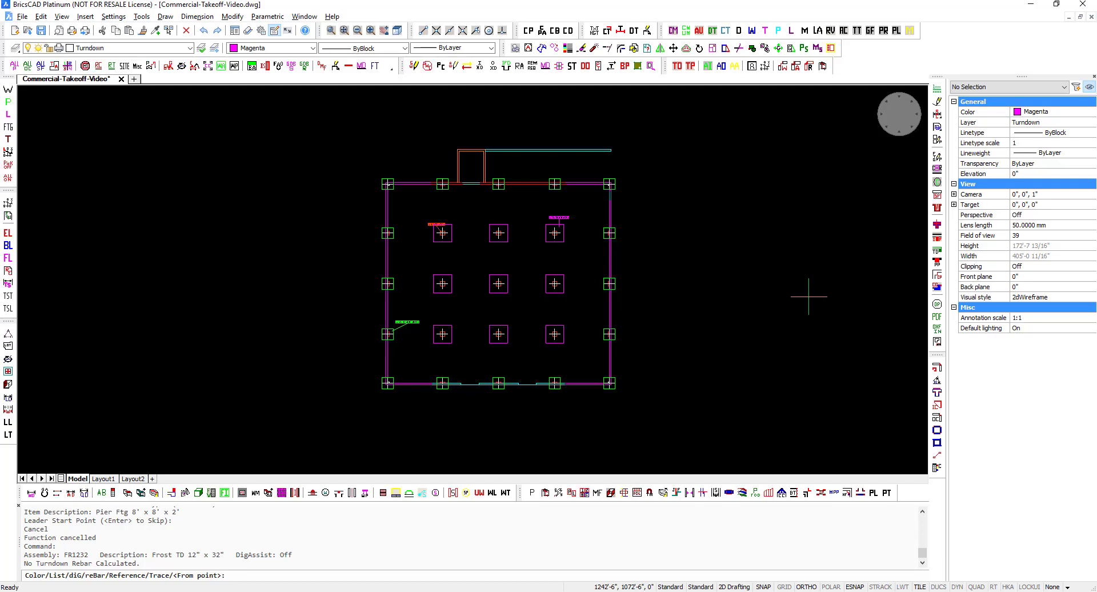
type("L")
key("Return")
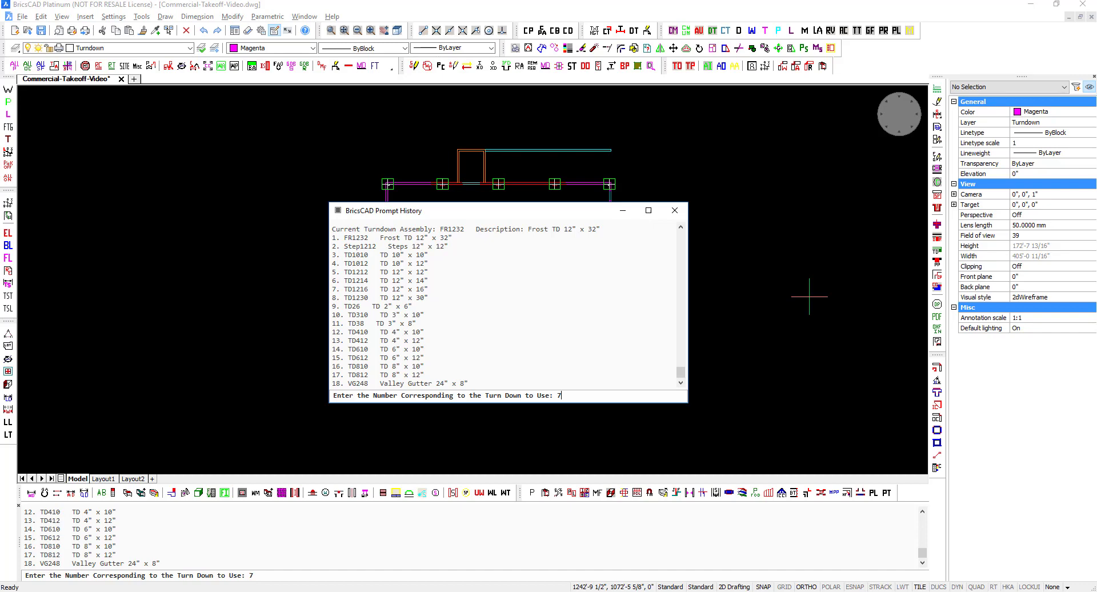
key("Return")
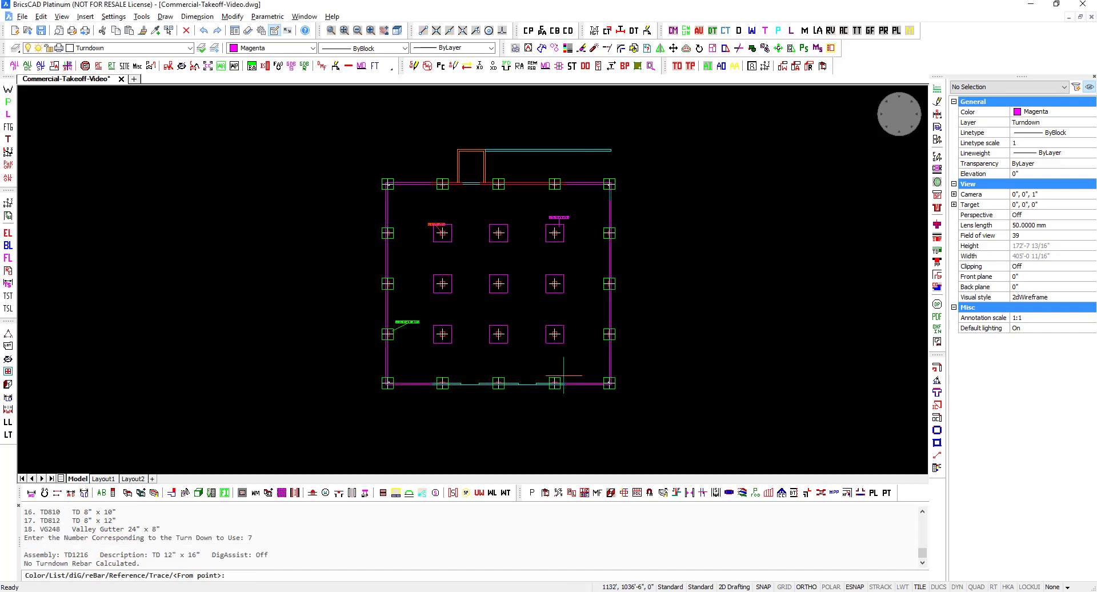
- Begin the turndown at the building's lower-left outer wall corner and run it 10'-0" straight down
scroll(381, 392, "up", 6)
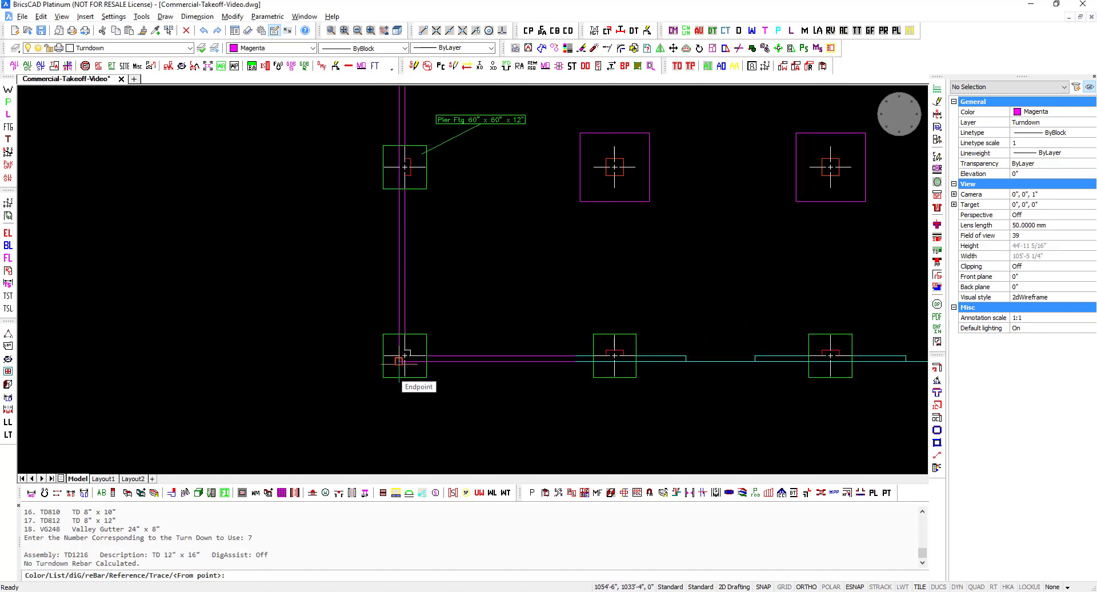
left_click(399, 364)
key("8")
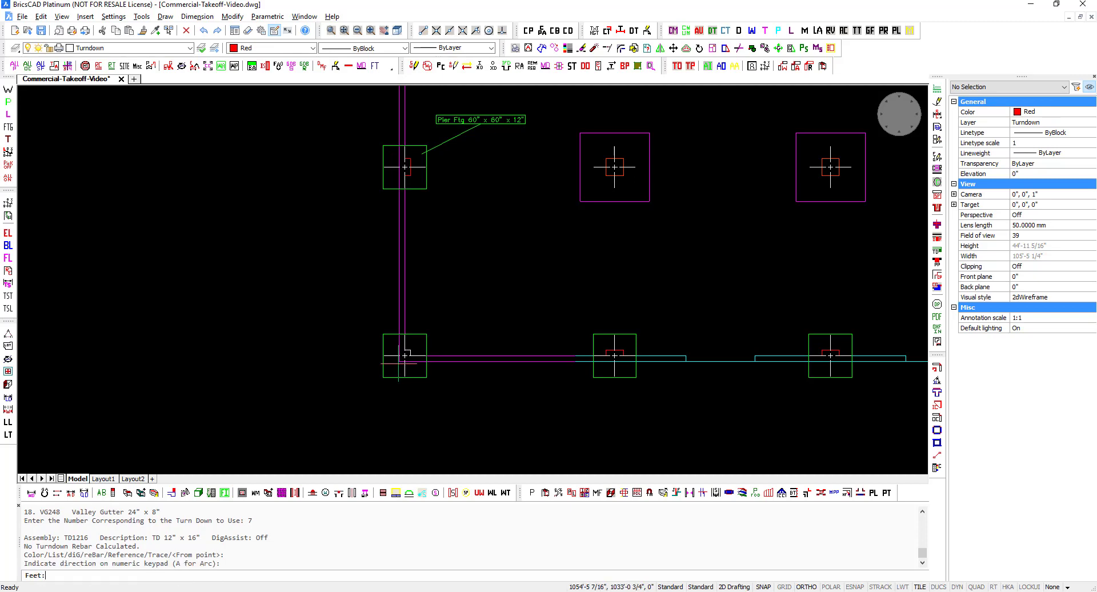
type("10")
key("Return")
type("0")
key("Return")
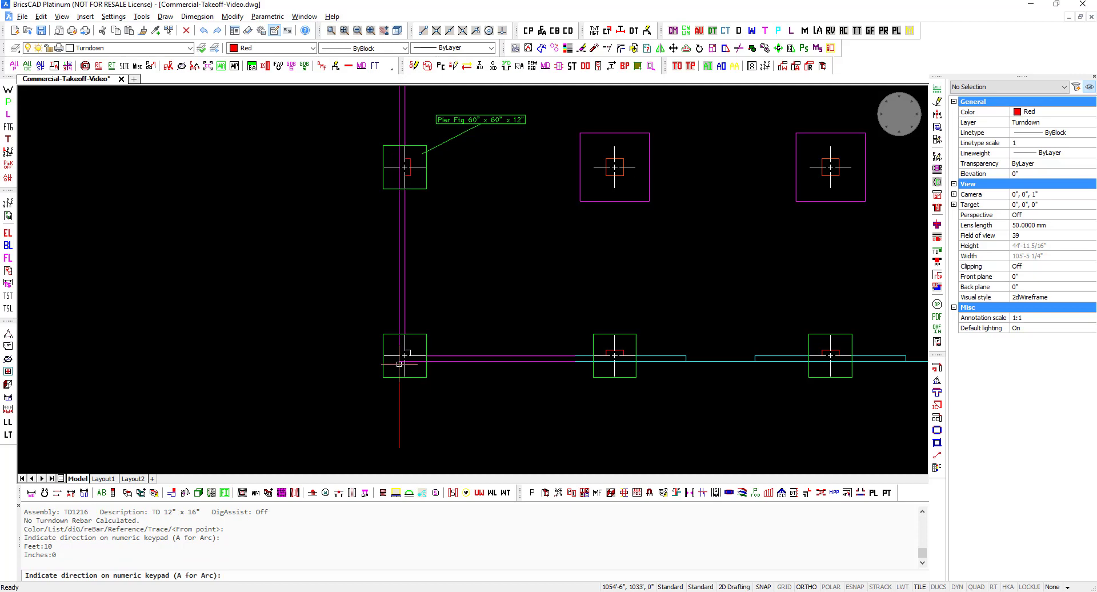
- Continue the turndown 110'-0" to the right, parallel to the building's lower wall
key("6")
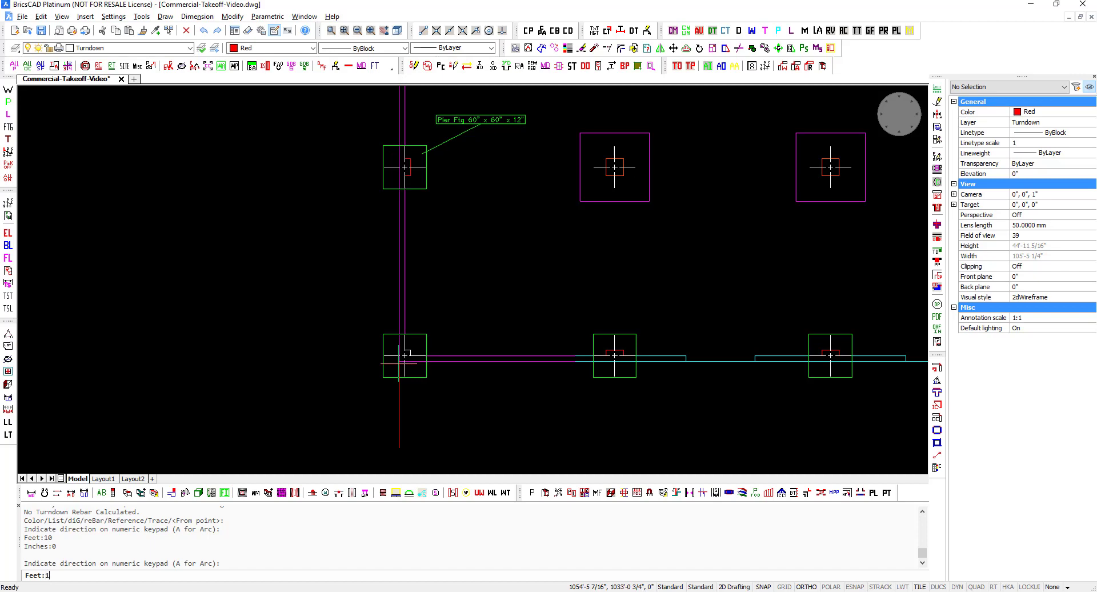
type("110")
key("Return")
type("0")
key("Return")
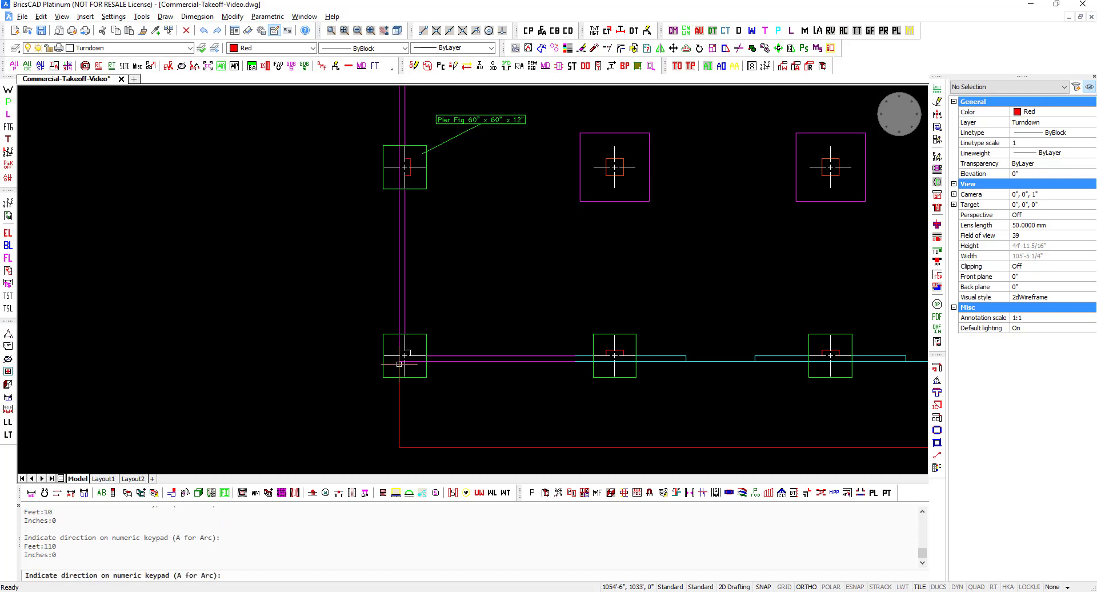
- Continue the turndown 114'-8" straight up along the building's right side
scroll(362, 375, "down", 4)
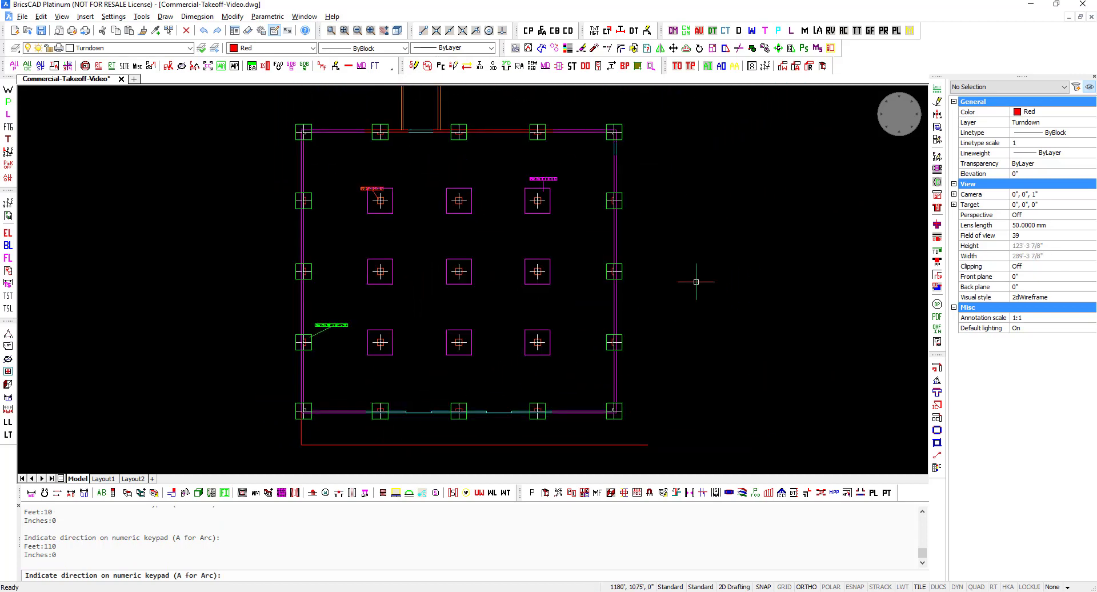
type("8")
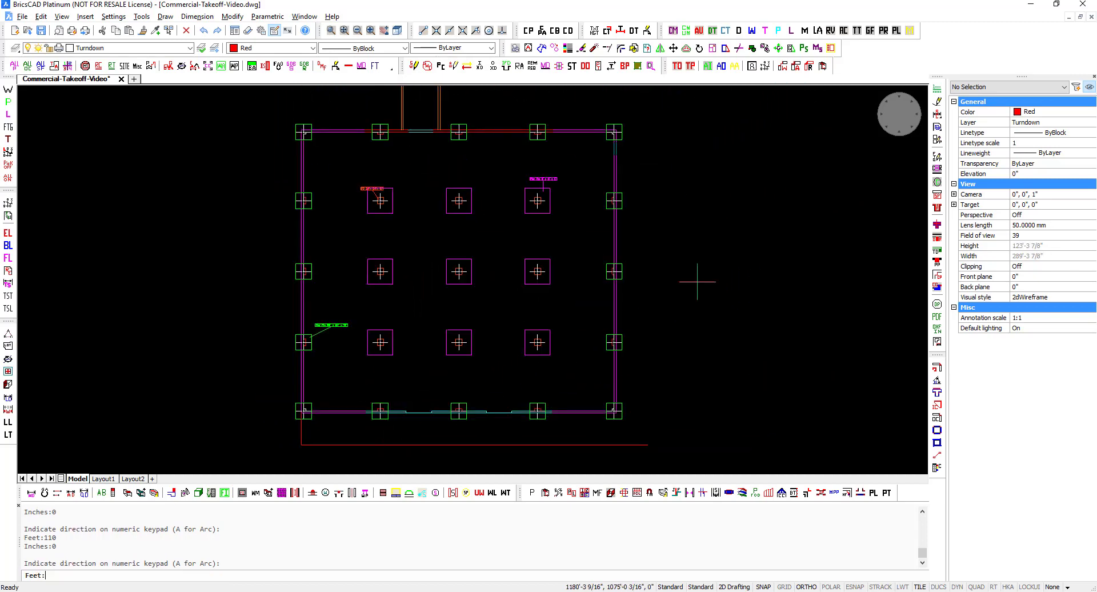
type("114")
key("Return")
type("8")
key("Return")
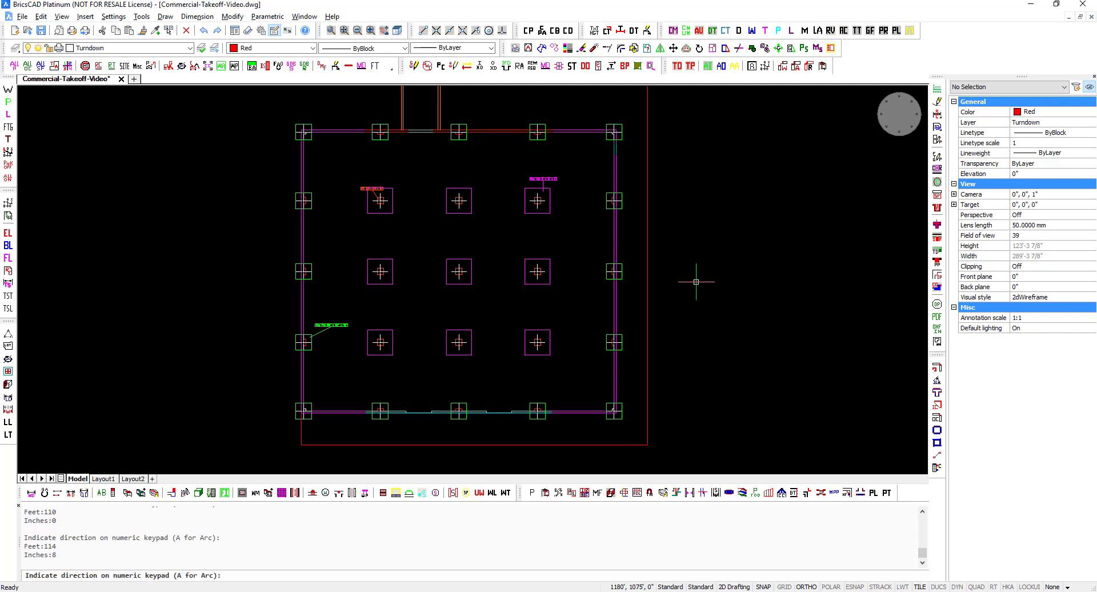
- Close the turndown run with a 10'-0" segment left to the end of the upper dock wall, without a leader
middle_click_drag(742, 183, 717, 322)
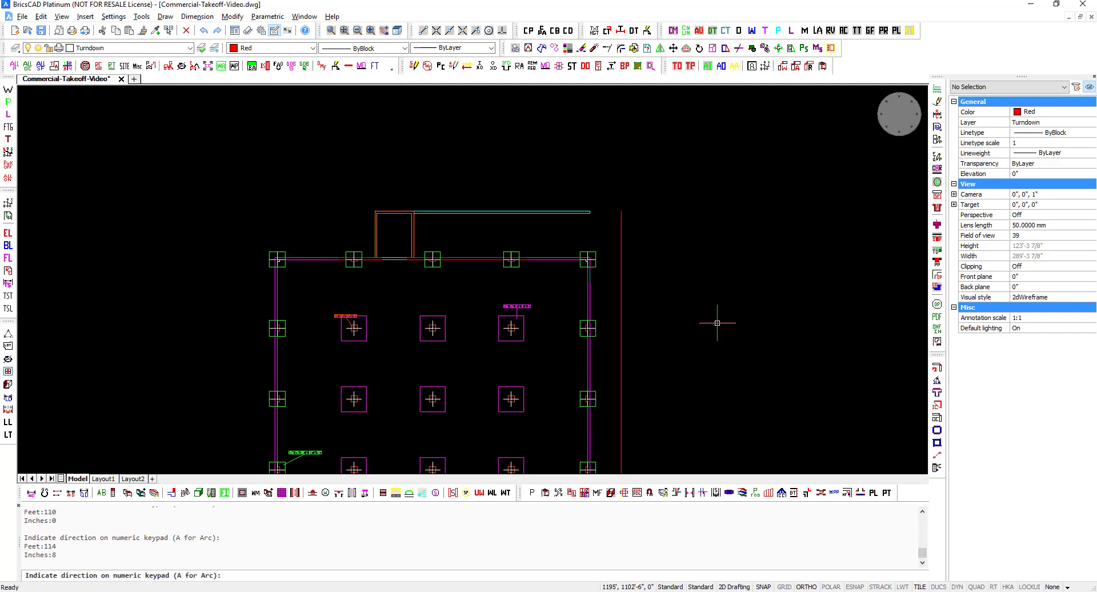
key("4")
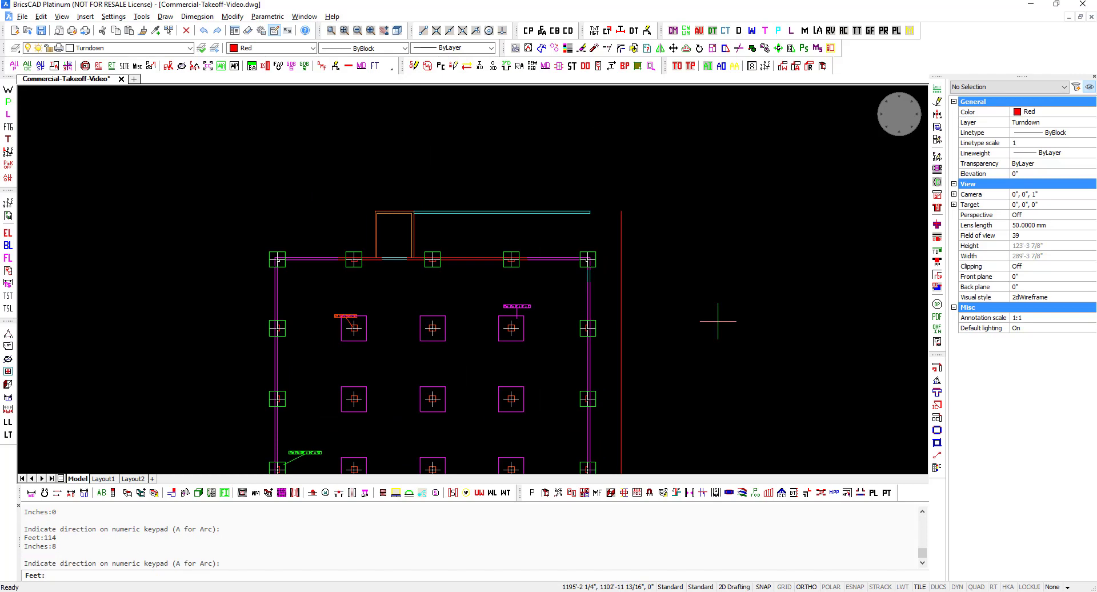
type("10")
key("Return")
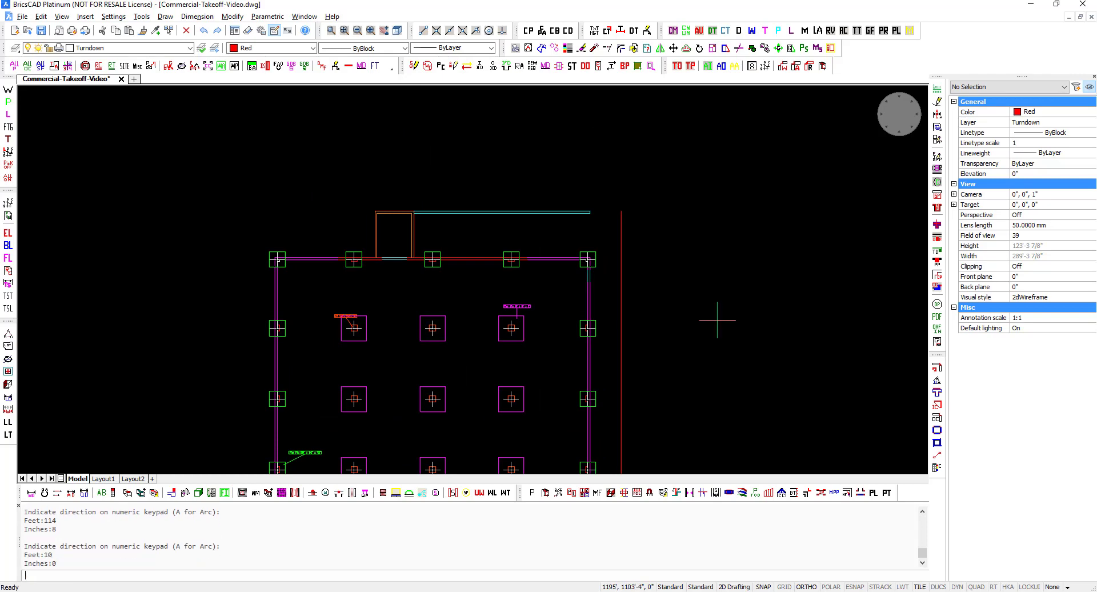
type("0")
key("Return")
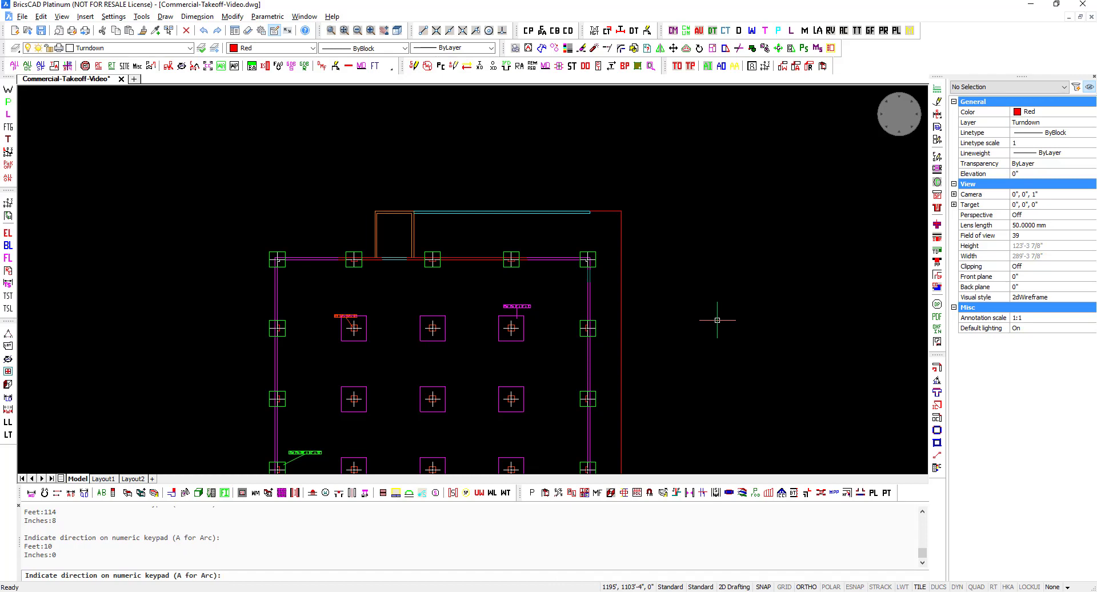
key("Return")
key("Return")
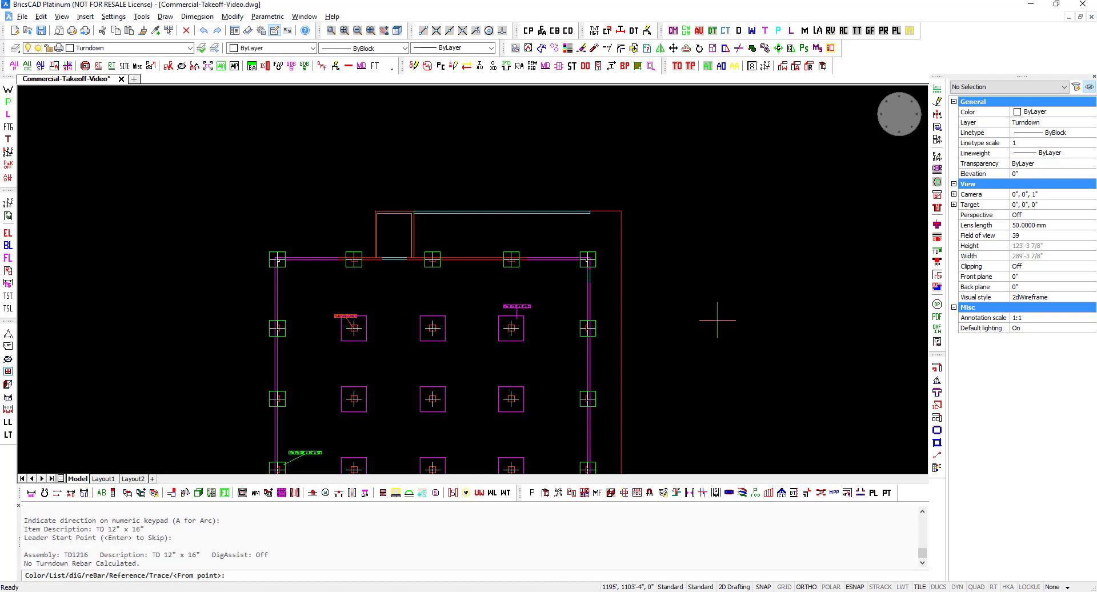
- Draw a separate 14'-0" turndown down from the right end of the upper dock wall and end the command
scroll(534, 343, "up", 1)
scroll(600, 240, "up", 1)
scroll(597, 260, "up", 1)
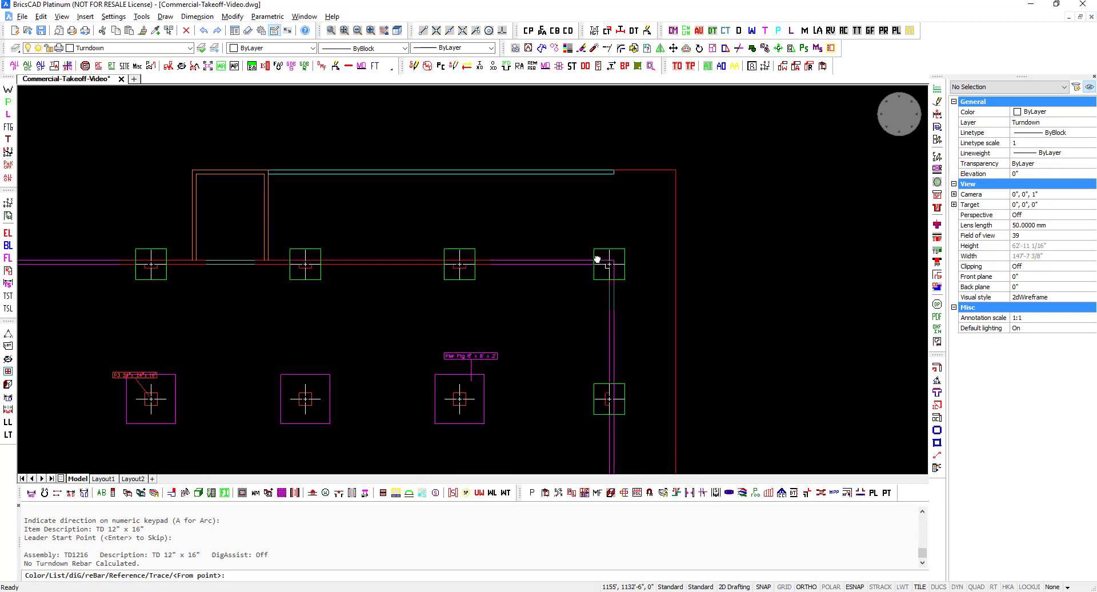
middle_click_drag(597, 260, 571, 309)
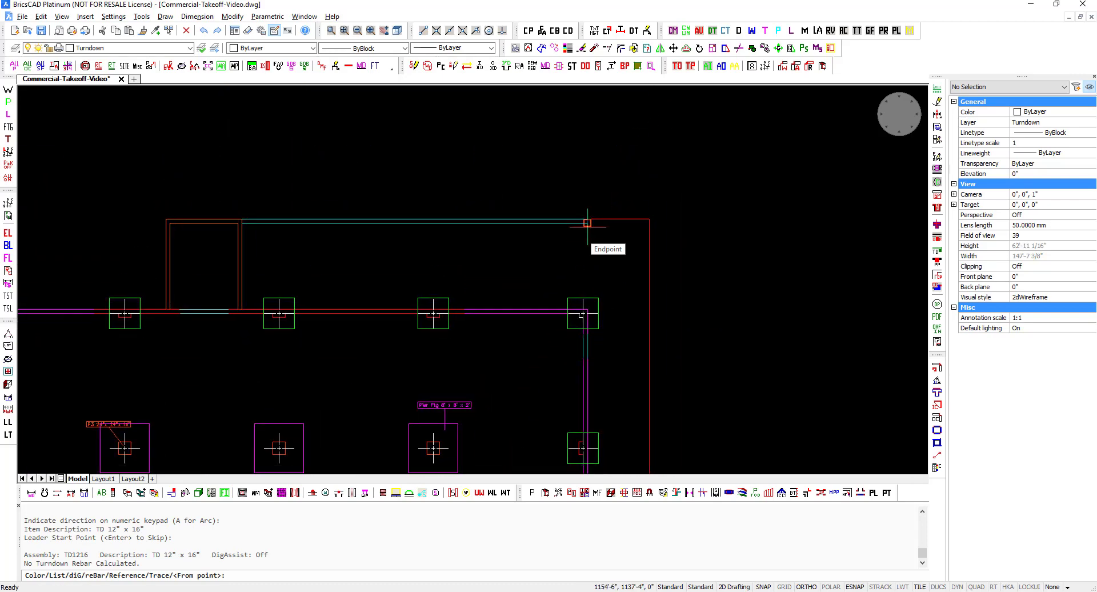
left_click(587, 227)
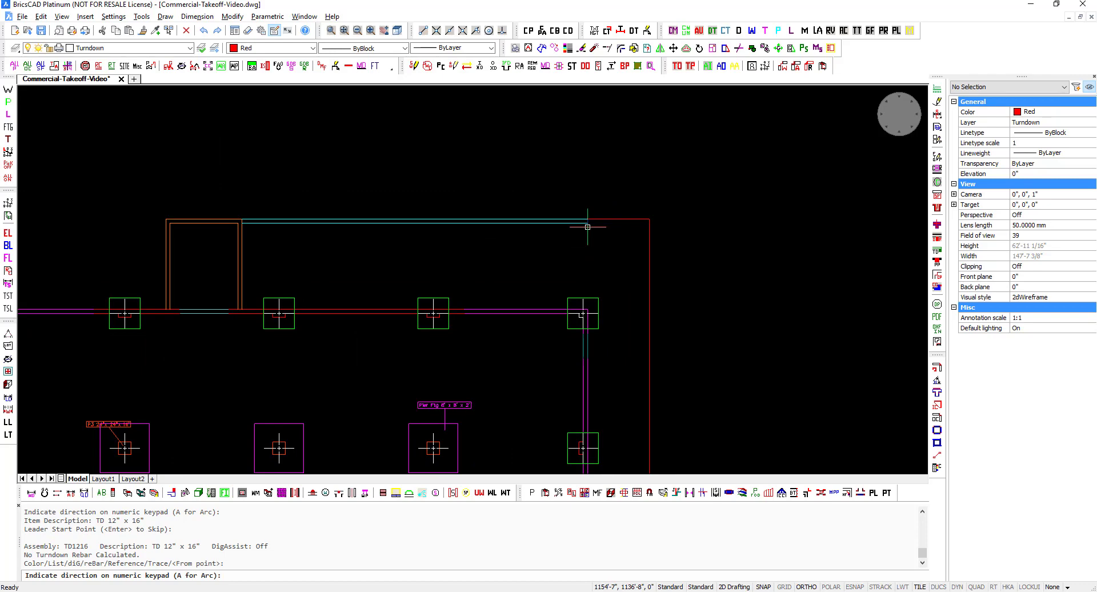
type("214")
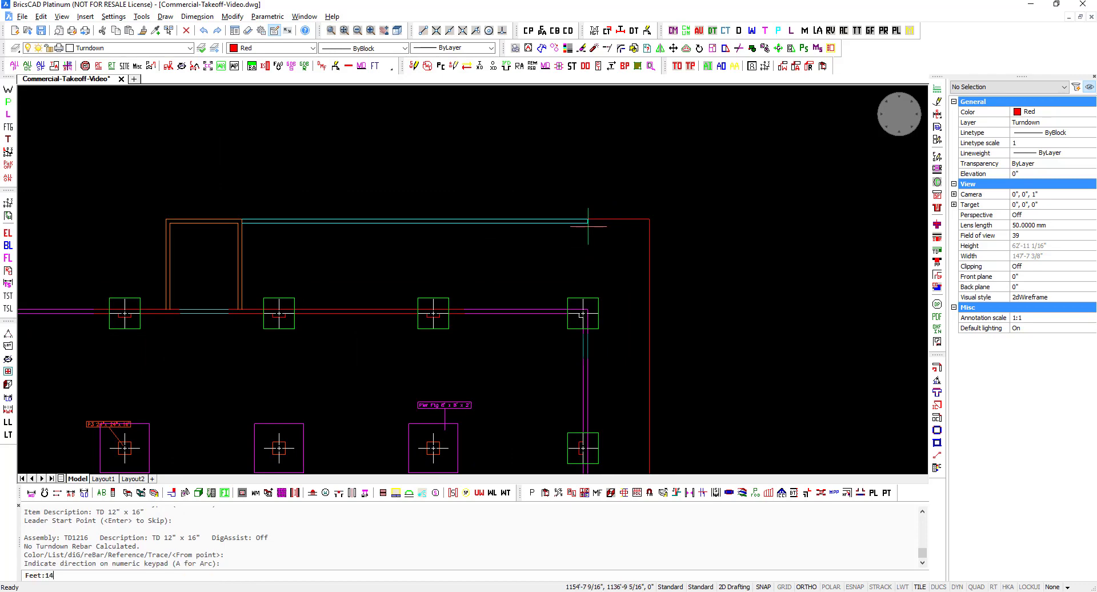
key("Return")
type("0")
key("Return")
key("Escape")
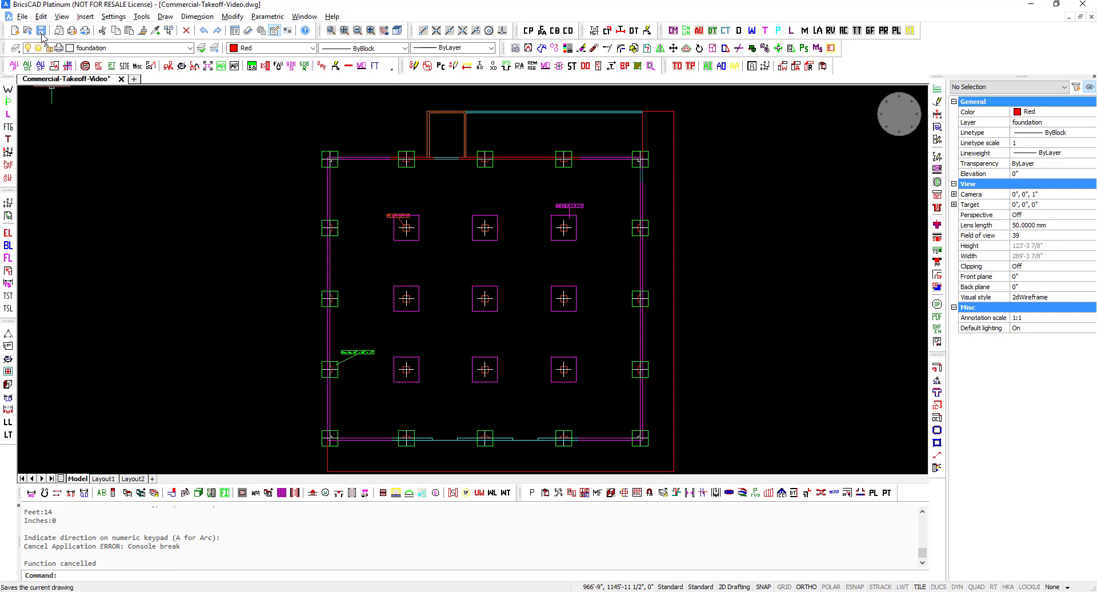
- Start an area takeoff with its text beside the building's right side and choose assembly F4M, Floor Slab 4" W-661010
left_click(55, 66)
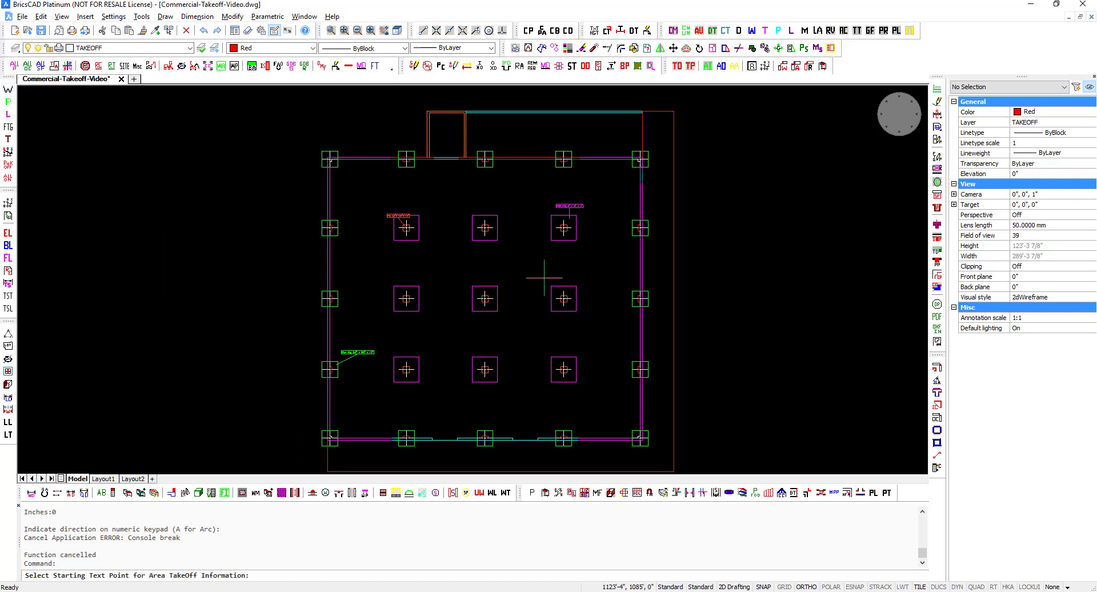
left_click(734, 311)
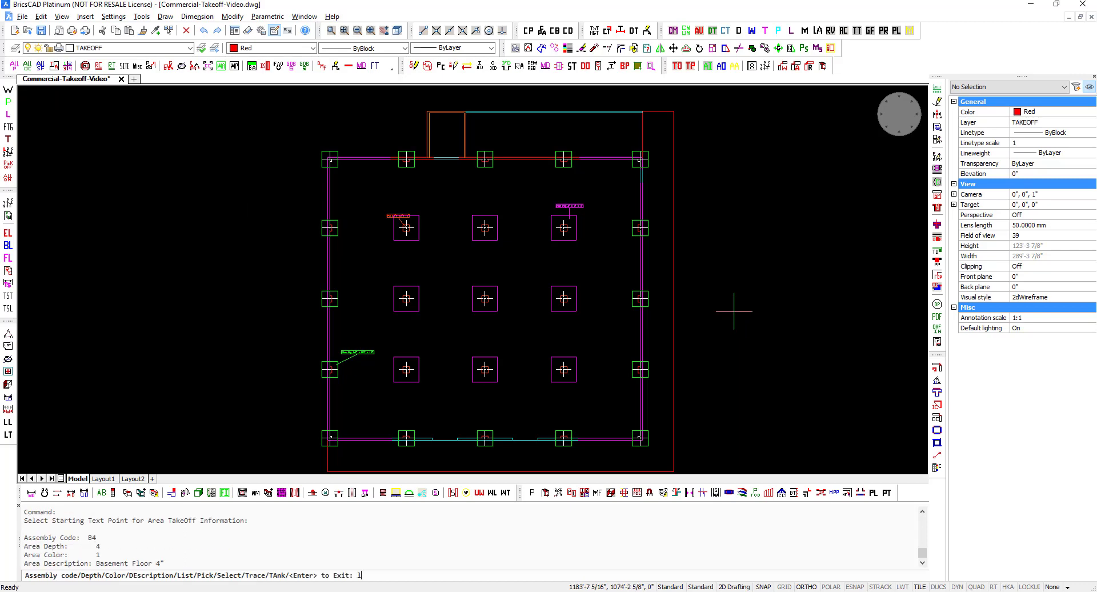
type("l")
key("Return")
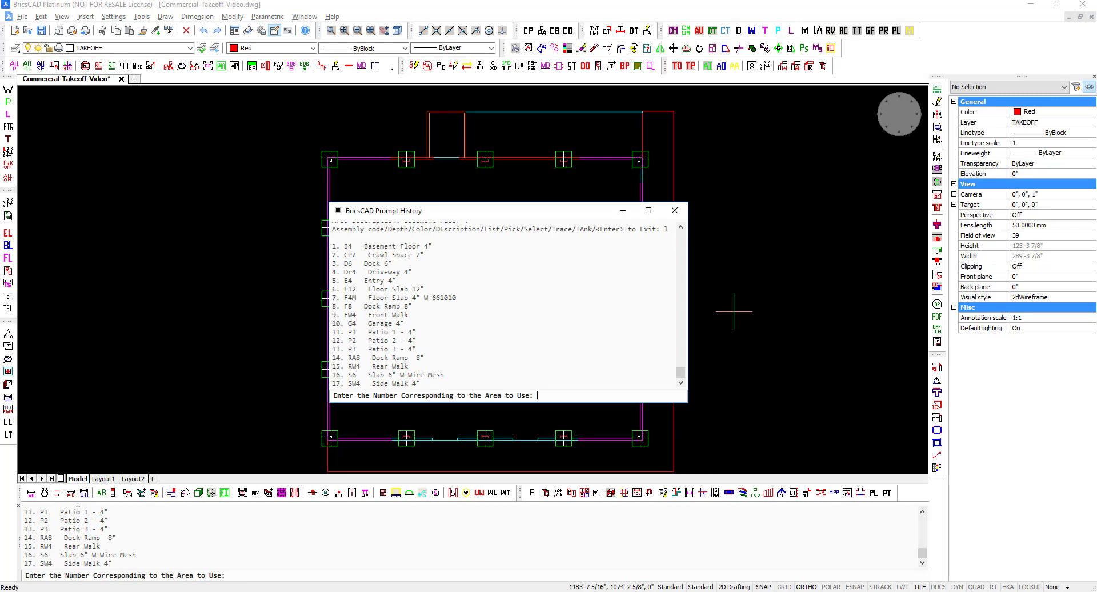
type("7")
key("Return")
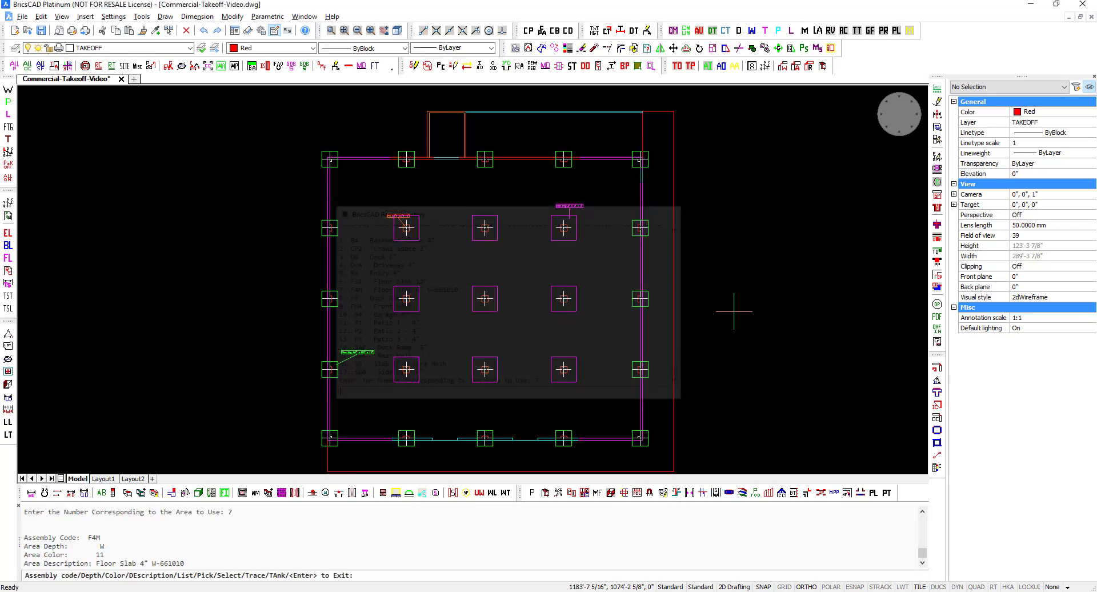
- Take off the floor slab area from an internal point in the main building, bounded by the inside walls
type("p")
key("Return")
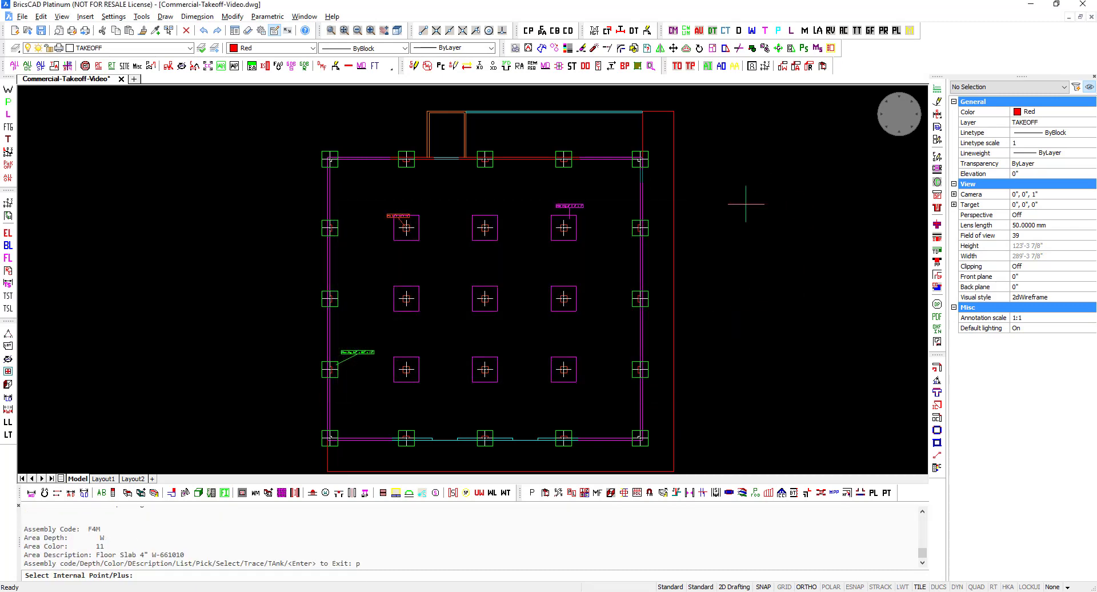
left_click(497, 257)
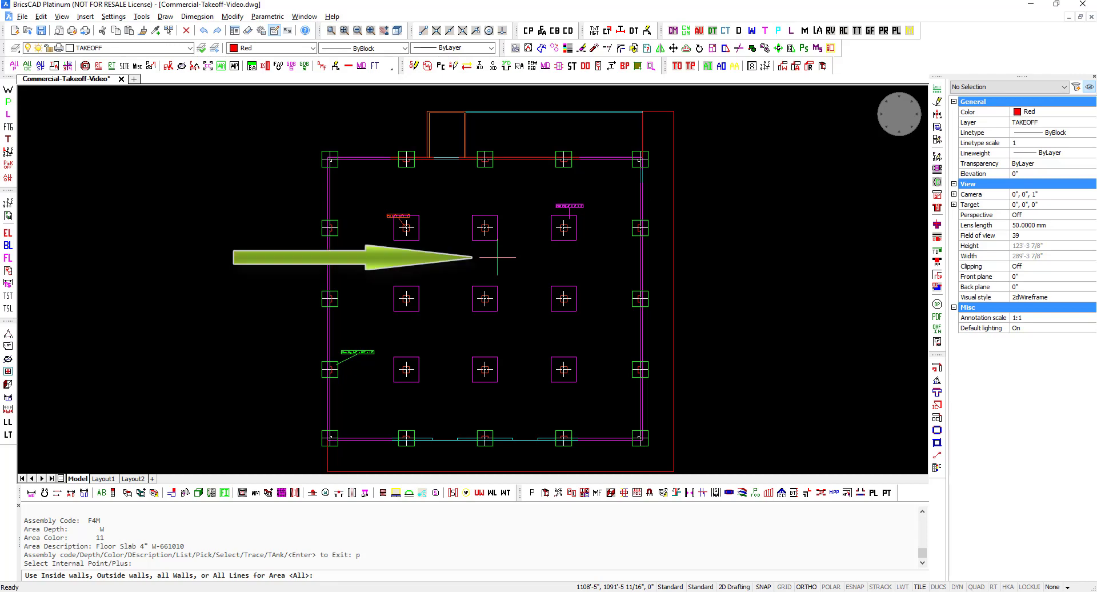
type("i")
key("Return")
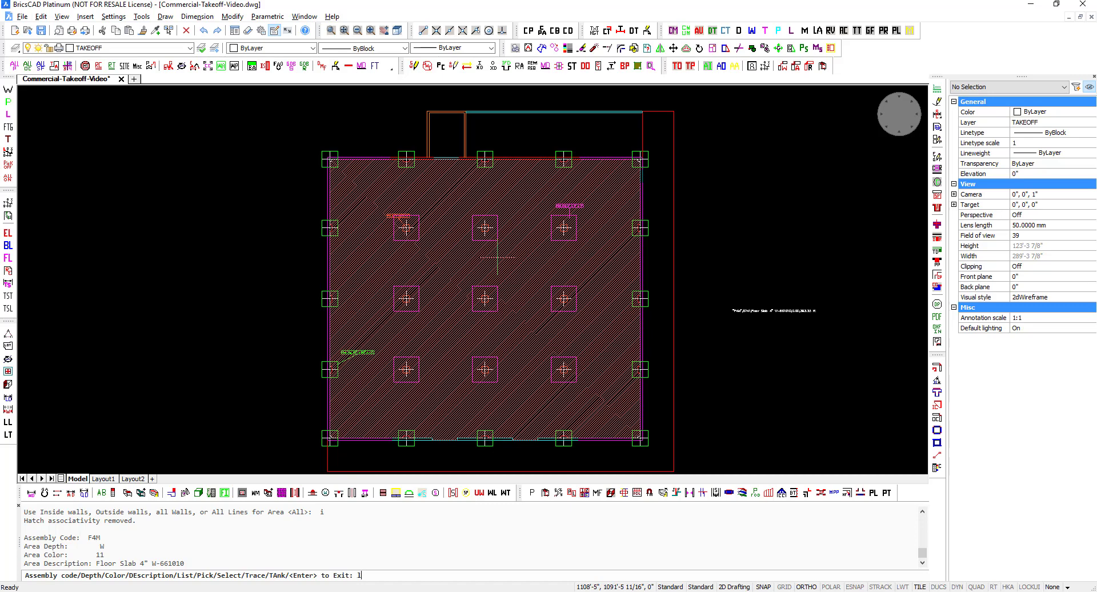
- Take off the L-shaped strip between building and turndown as SW4, Side Walk 4", using all lines as the boundary
type("l")
key("Return")
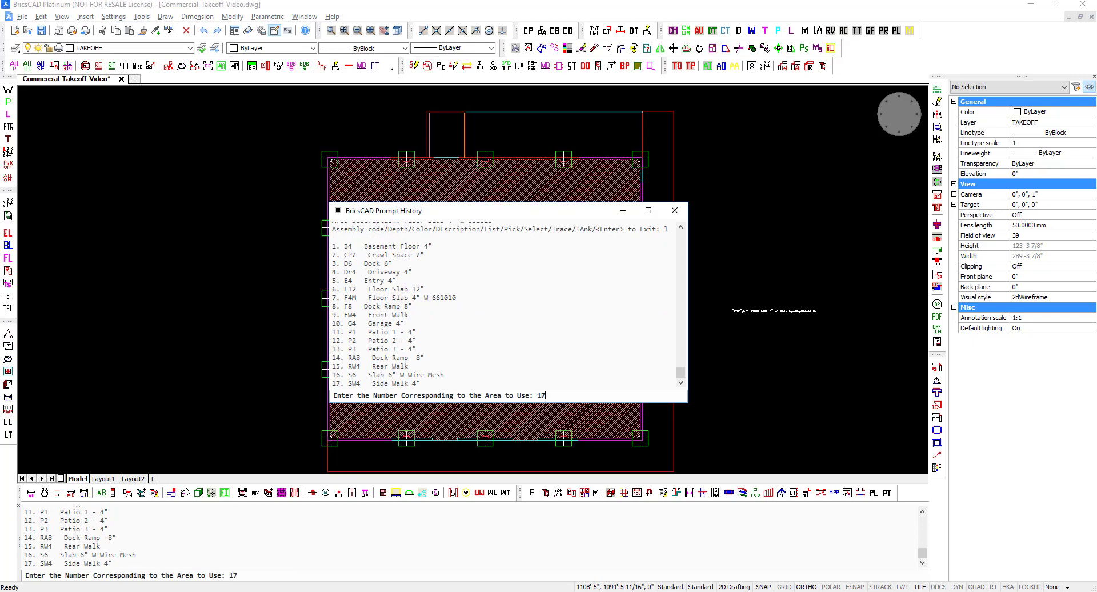
key("Return")
type("p")
key("Return")
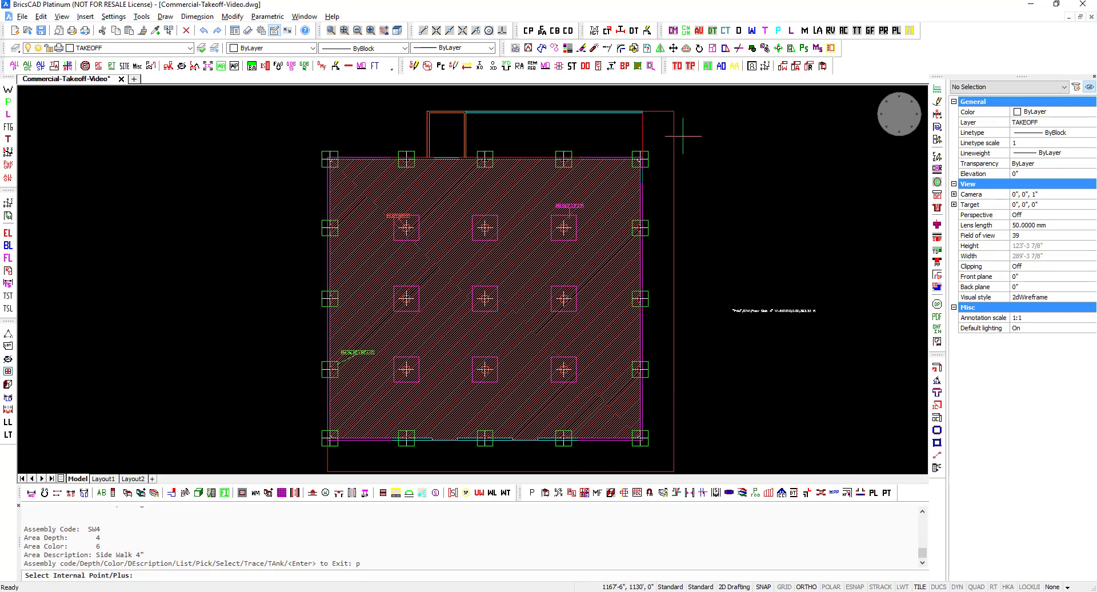
left_click(621, 446)
type("a")
key("Return")
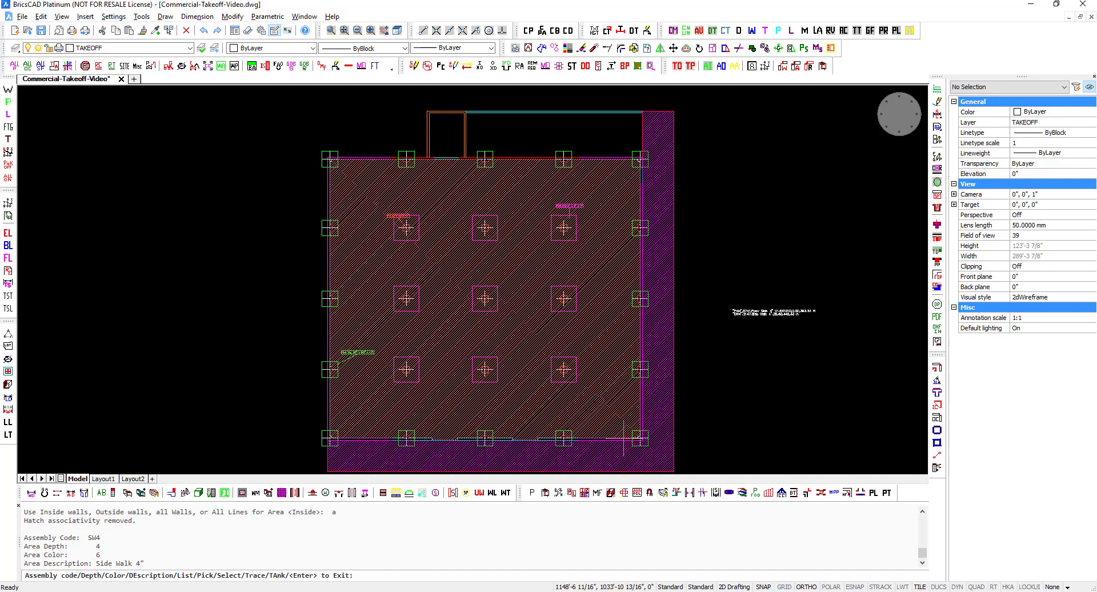
- Take off the dock area above the building's top wall as RA8, Dock Ramp 8", using all lines as the boundary
key("Return")
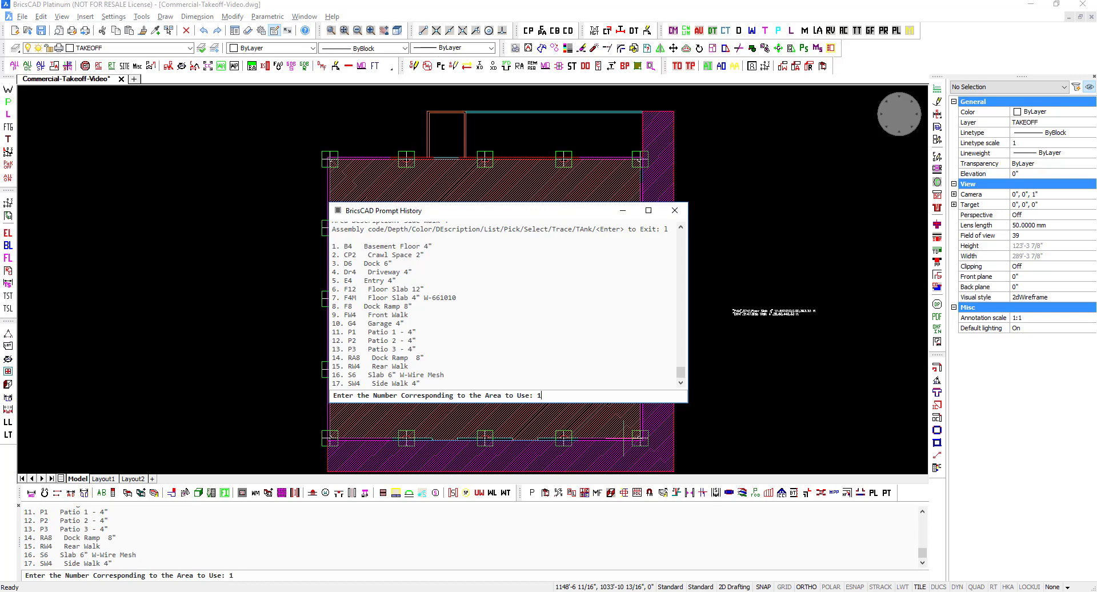
type("14")
key("Return")
type("p")
key("Return")
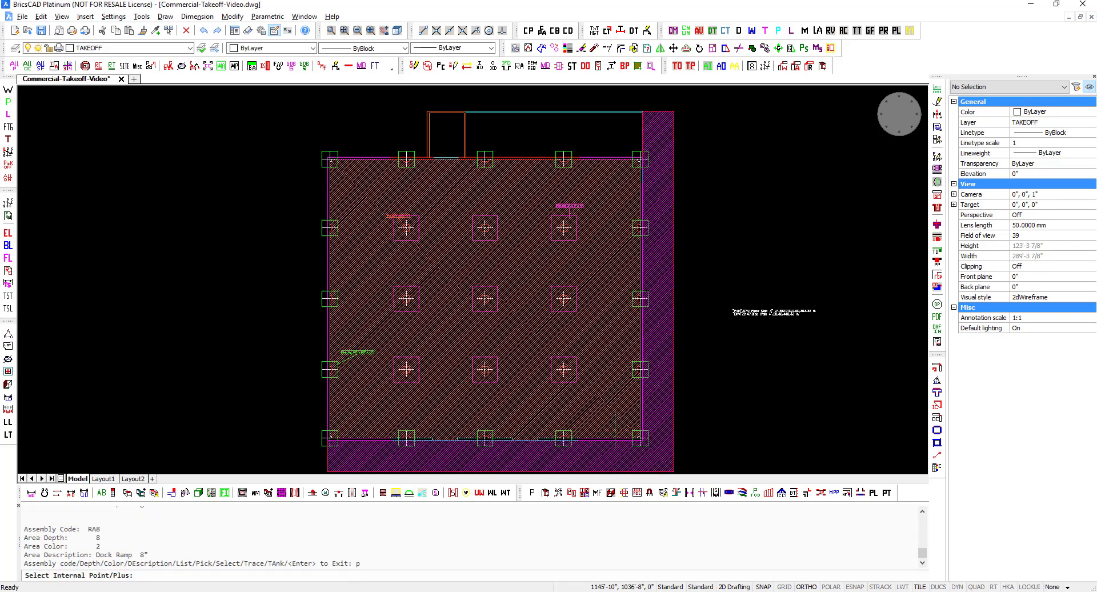
left_click(549, 138)
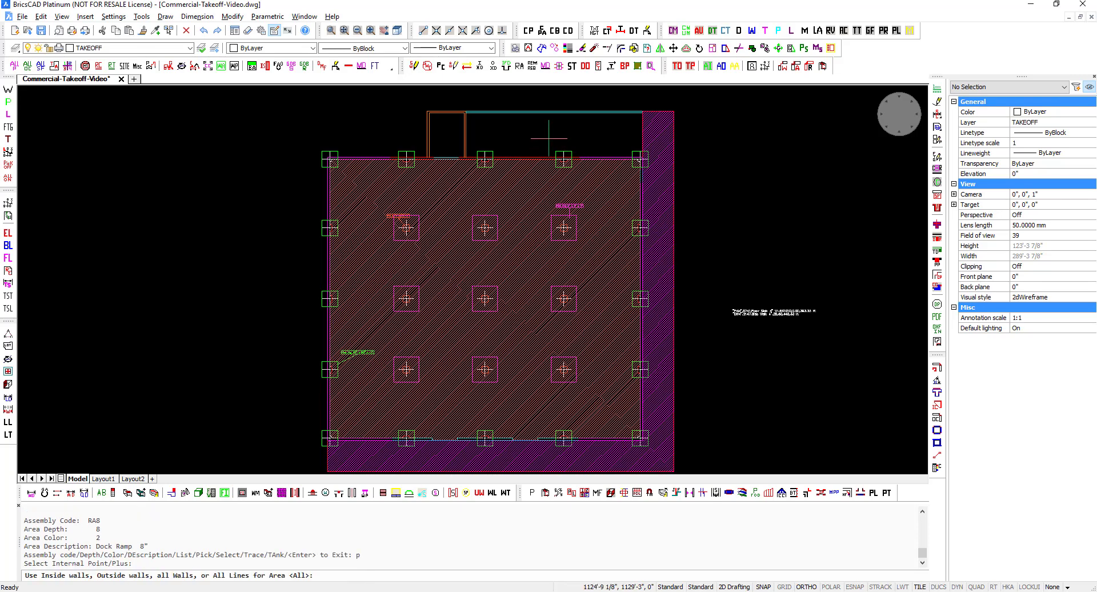
key("Return")
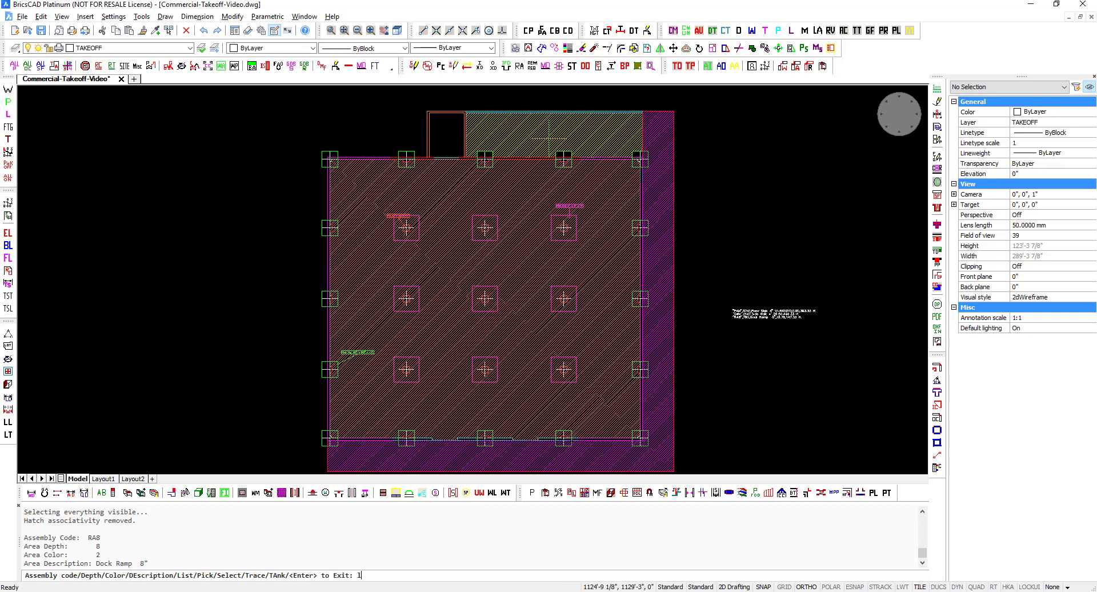
- Take off the small dock enclosure above the building as D6, Dock 6", from an internal point using the outside walls
key("Return")
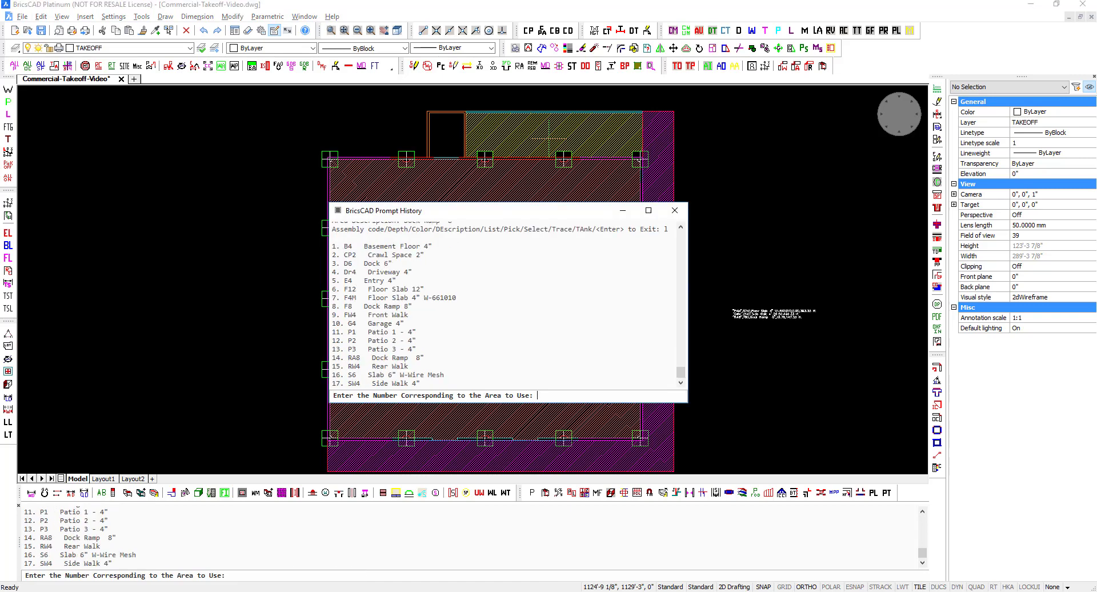
type("3")
key("Return")
type("p")
key("Return")
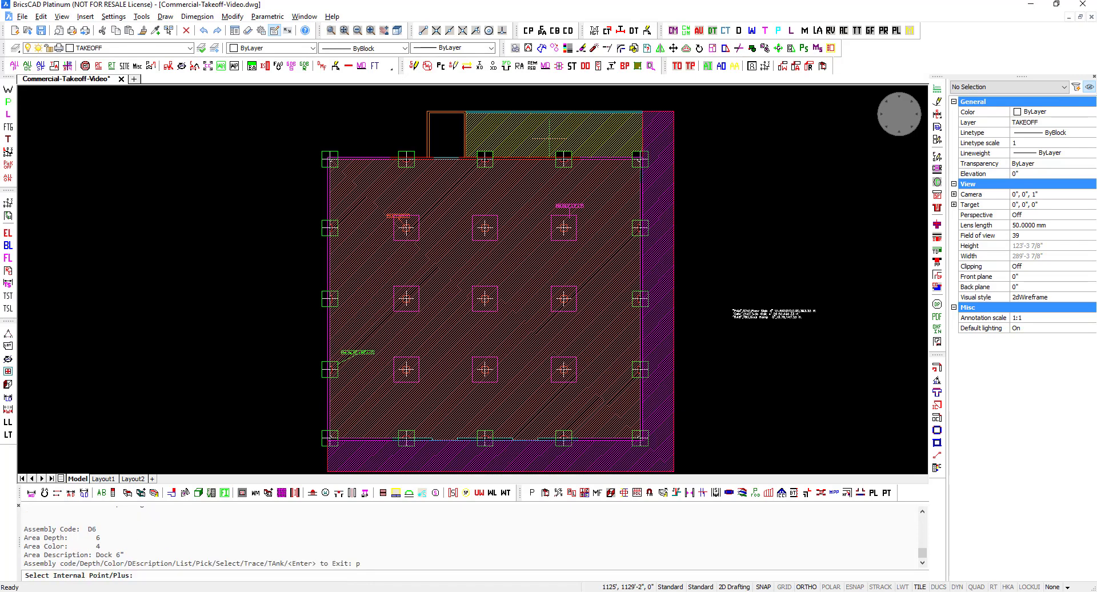
left_click(447, 139)
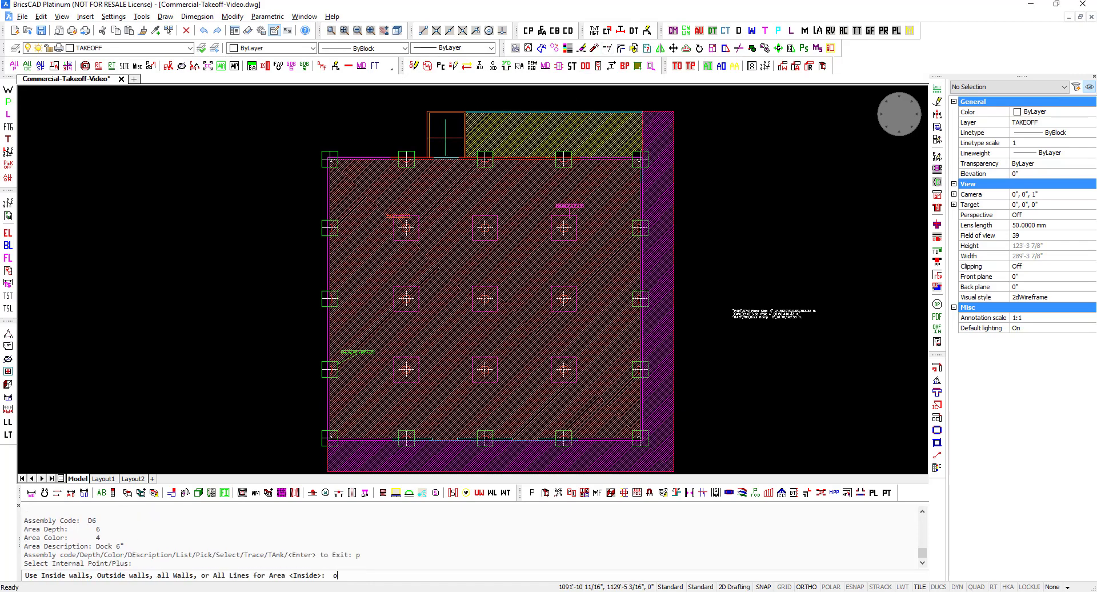
key("Return")
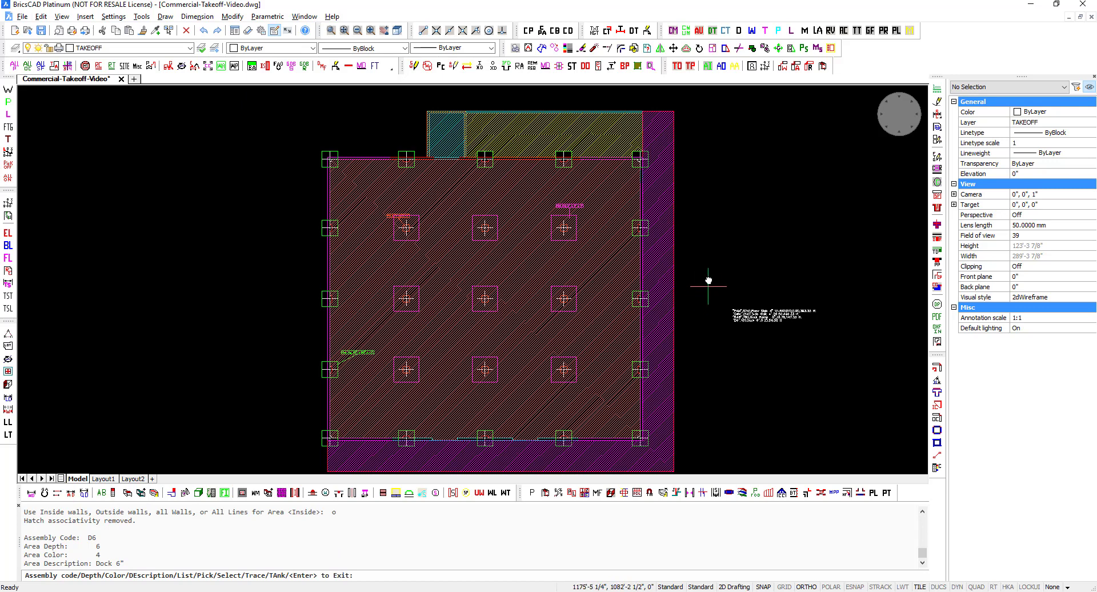
- End the area takeoff and erase the four area hatches of the floor slab, side walk, dock ramp and dock
middle_click_drag(708, 280, 661, 235)
key("Escape")
type("e")
key("Return")
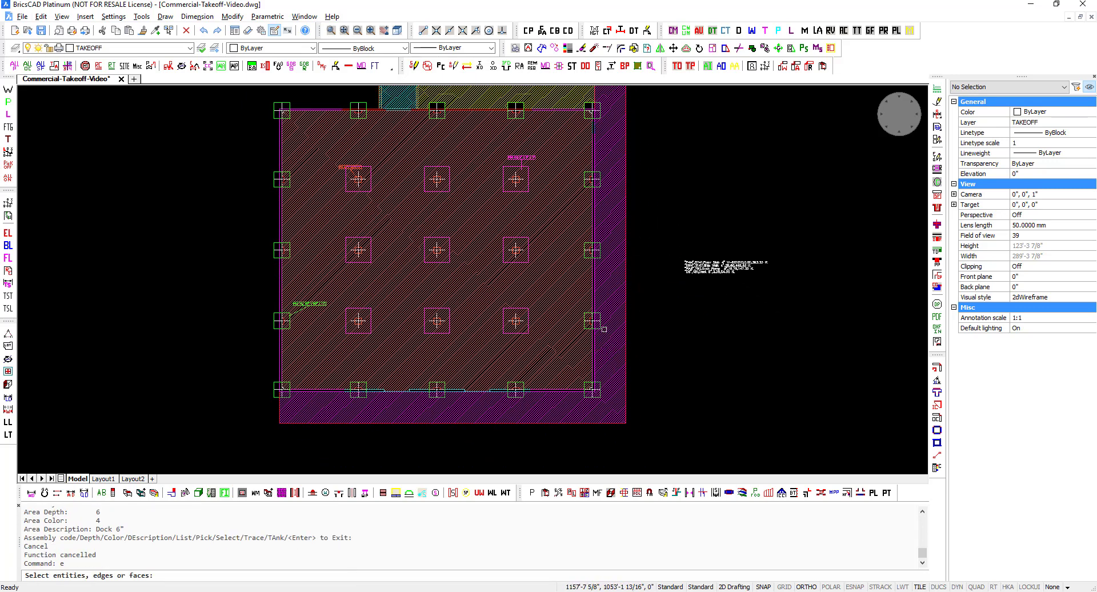
left_click(619, 295)
left_click(567, 262)
left_click(542, 95)
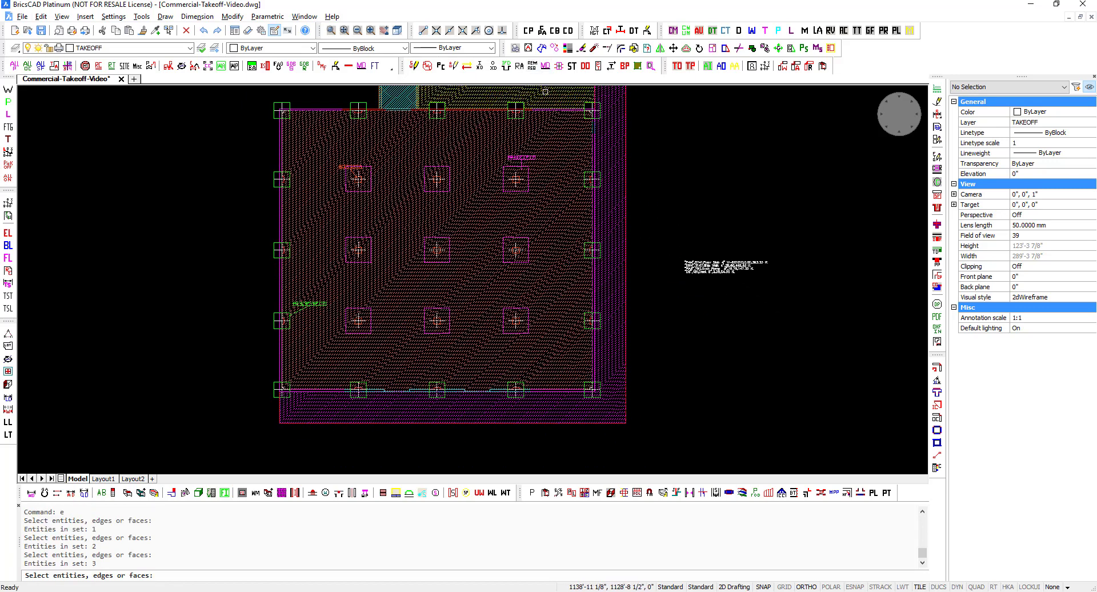
left_click(398, 97)
key("Return")
- Start a joint takeoff and choose assembly SawJ, Saw Joint, from the joint list
middle_click_drag(379, 371, 394, 399)
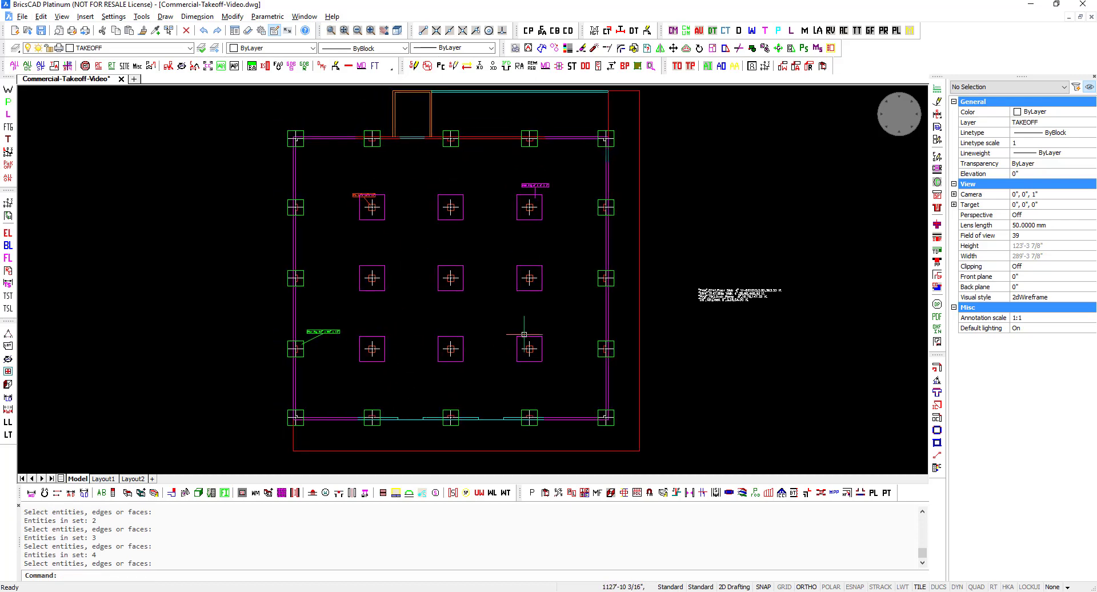
left_click(422, 493)
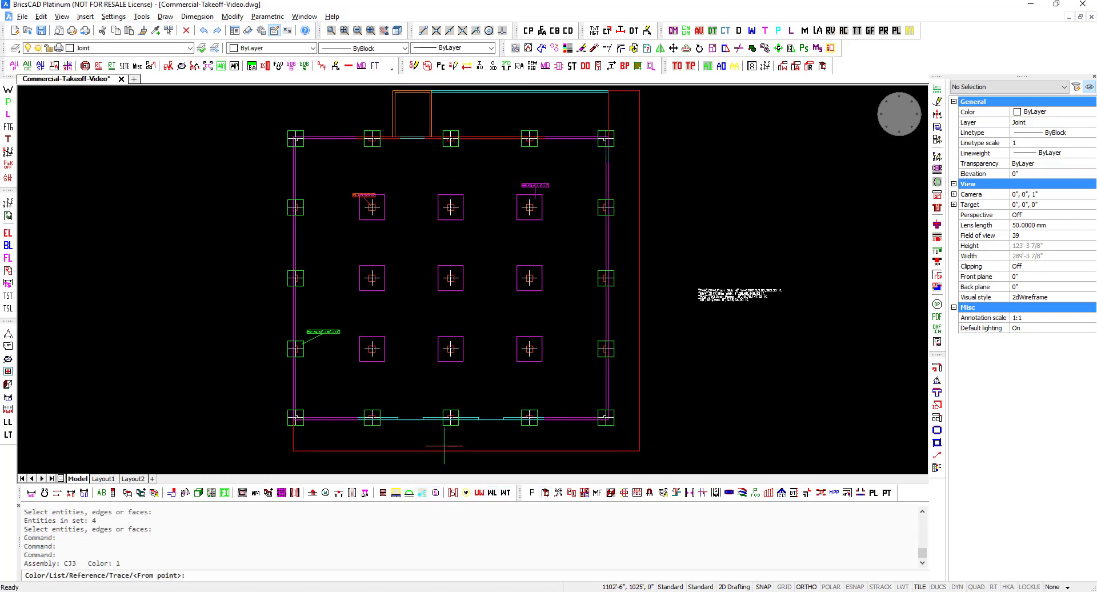
key("Return")
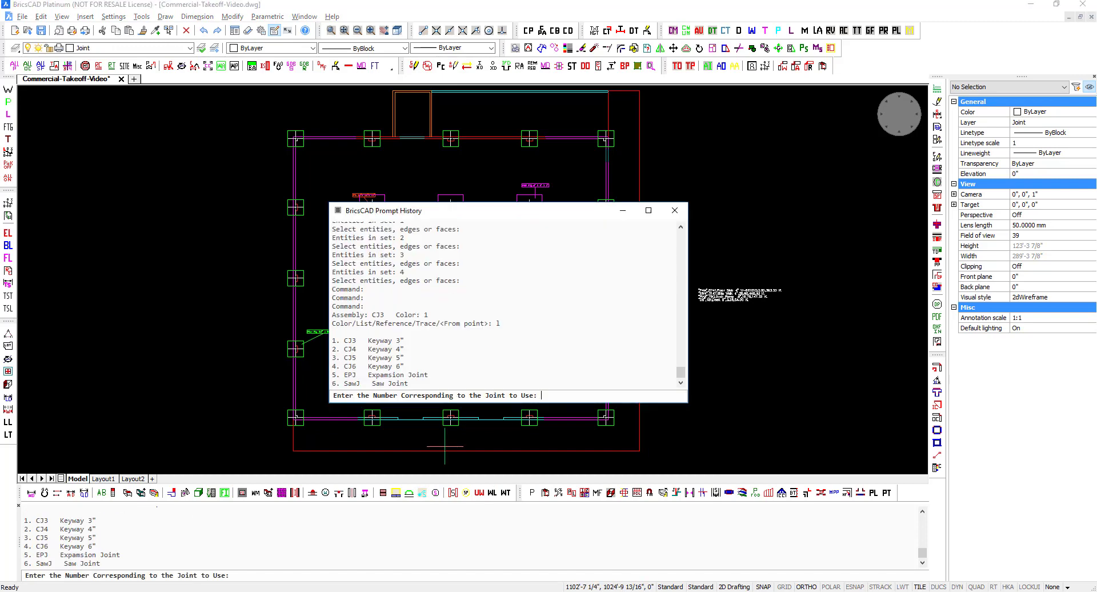
type("6")
key("Return")
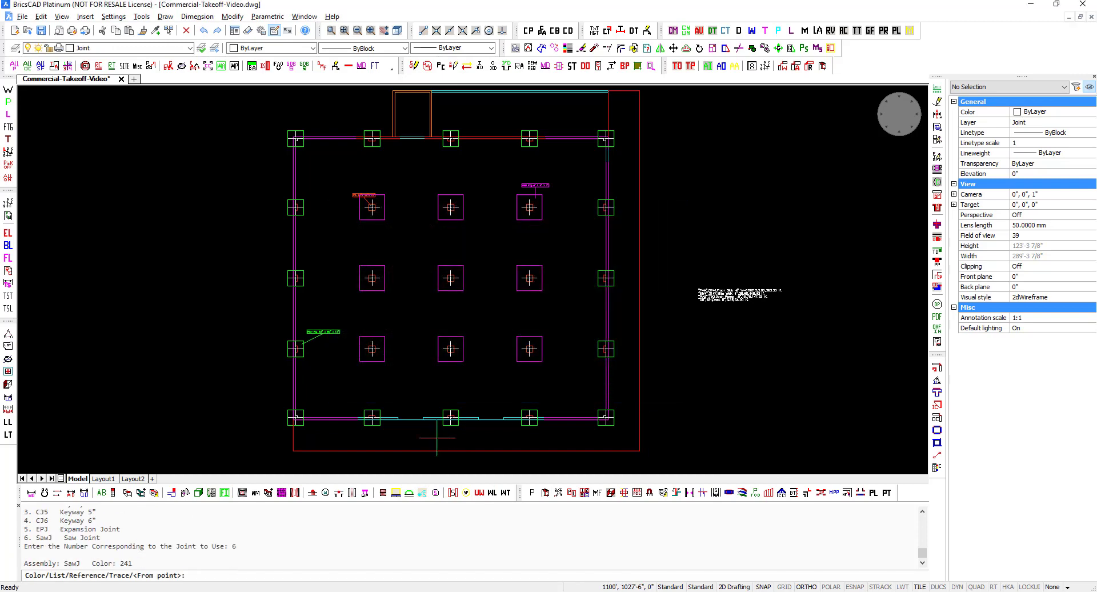
- Draw a horizontal saw joint through the lowest row of interior columns, between the midpoints of the left and right wall columns
scroll(329, 402, "up", 2)
scroll(320, 332, "up", 2)
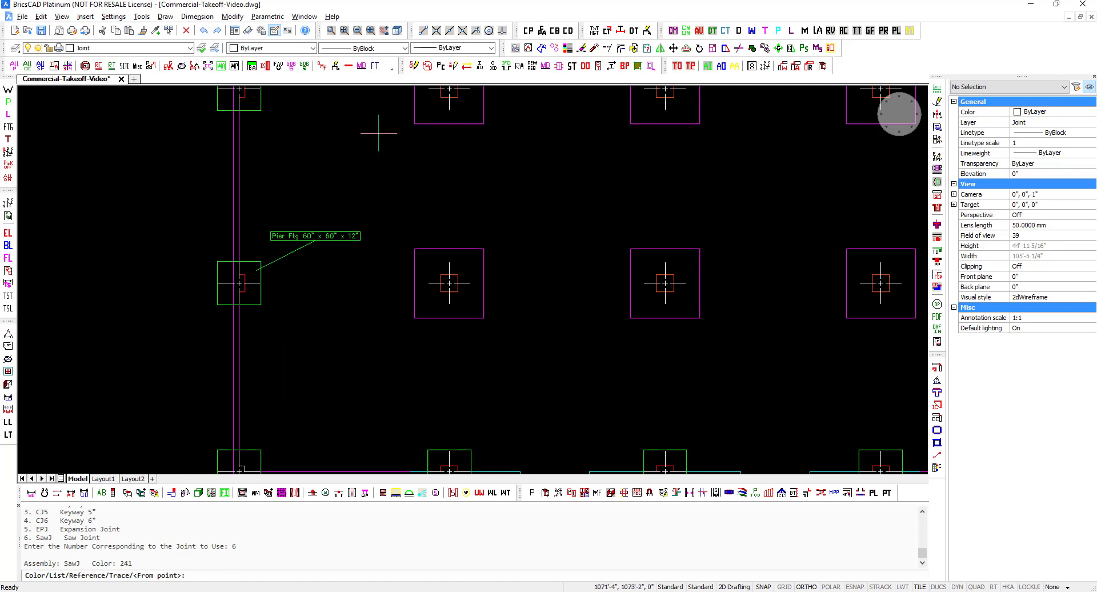
left_click(449, 32)
left_click(251, 291)
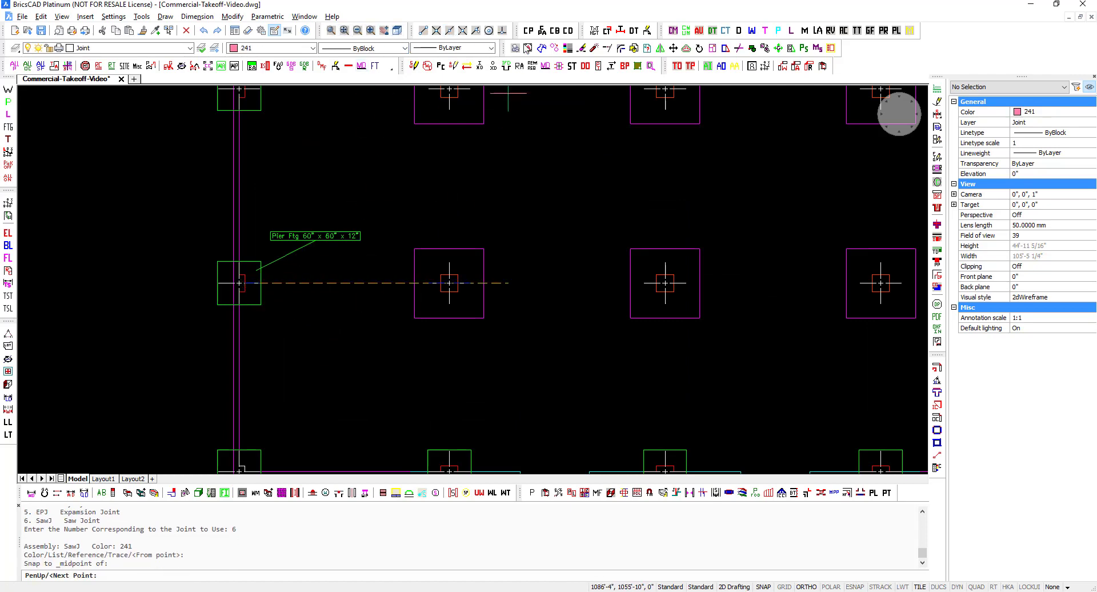
left_click(450, 32)
scroll(385, 214, "down", 2)
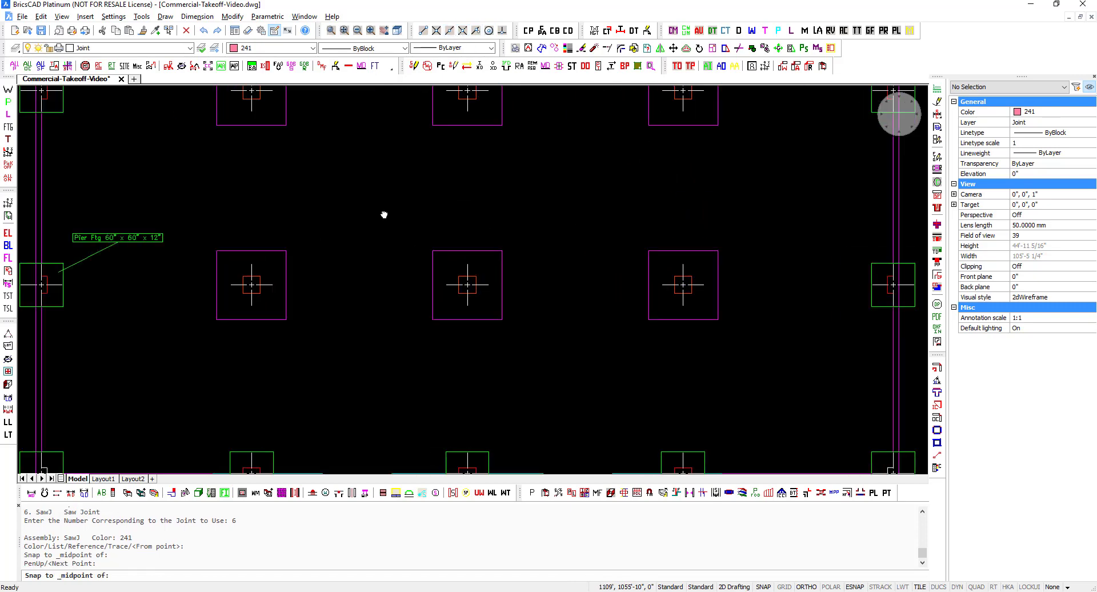
scroll(384, 232, "up", 2)
left_click(520, 238)
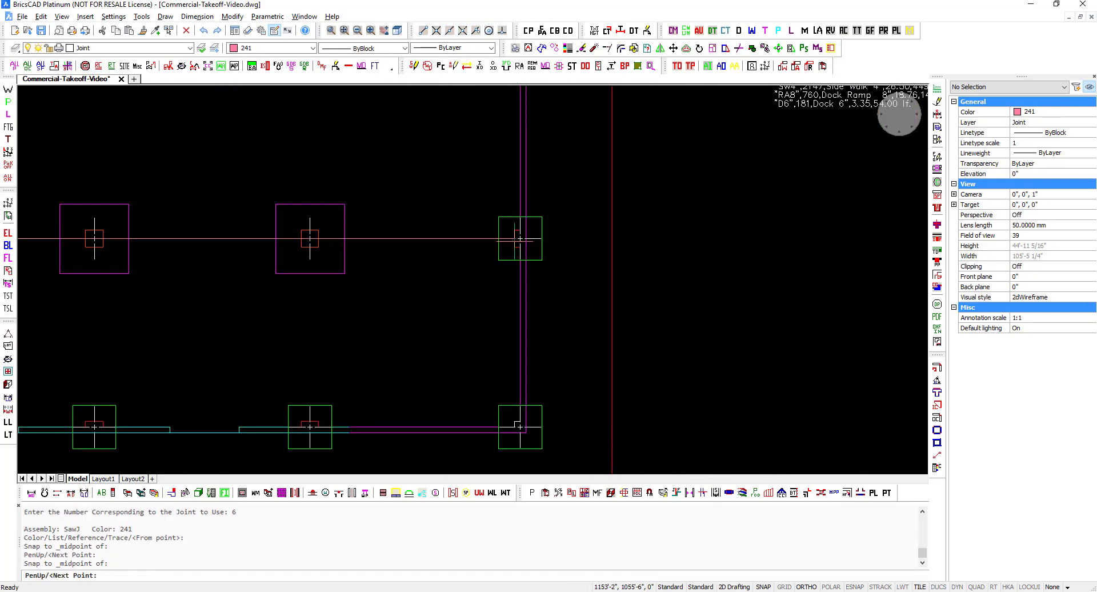
- Draw horizontal saw joints through the middle and upper interior column rows between the side-wall columns, lifting the pen after each
type("p")
key("Return")
left_click(450, 32)
left_click(779, 196)
left_click(450, 32)
left_click(152, 242)
type("p")
key("Return")
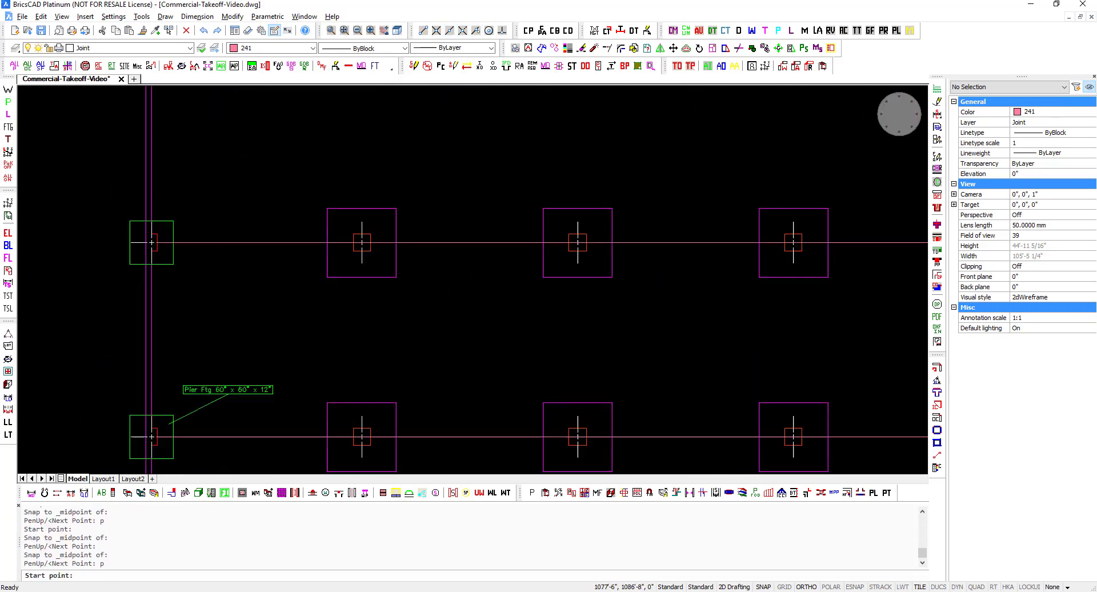
type("p")
key("Return")
- Draw a vertical saw joint along the first interior column line, between the midpoints of the top and bottom wall columns
left_click(450, 32)
left_click(300, 155)
scroll(341, 174, "down", 2)
scroll(338, 360, "up", 3)
left_click(450, 31)
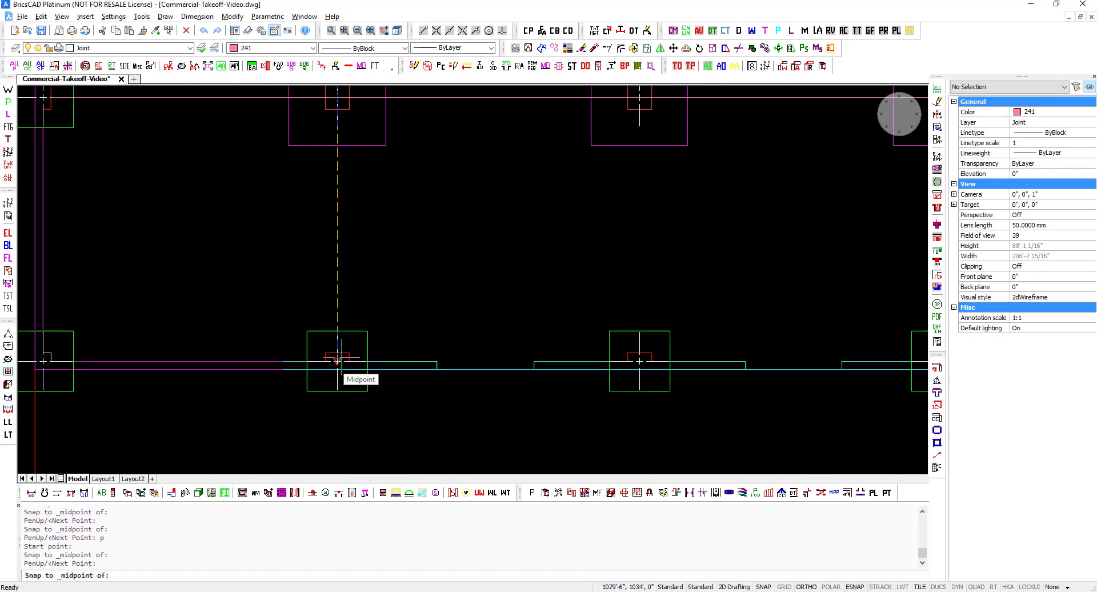
left_click(337, 360)
- Draw vertical saw joints along the second and third interior column lines, between the midpoints of the top and bottom wall columns
middle_click_drag(417, 369, 414, 417)
scroll(467, 152, "up", 3)
left_click(450, 31)
left_click(448, 167)
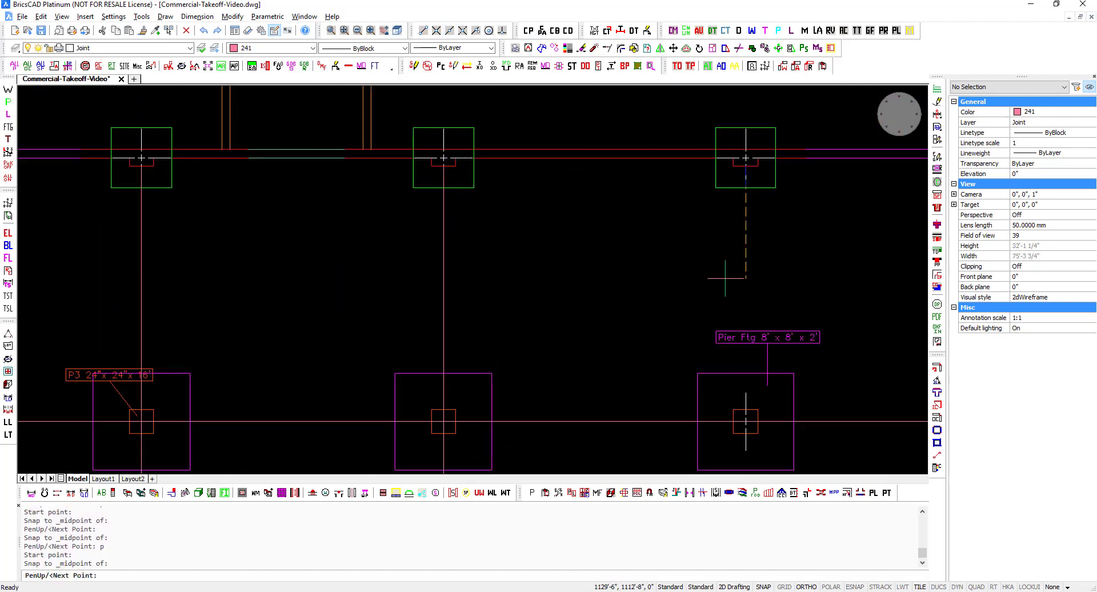
scroll(715, 246, "down", 4)
scroll(701, 331, "up", 3)
left_click(450, 31)
left_click(683, 372)
middle_click_drag(382, 196, 441, 411)
middle_click_drag(343, 142, 442, 375)
type("p")
key("Return")
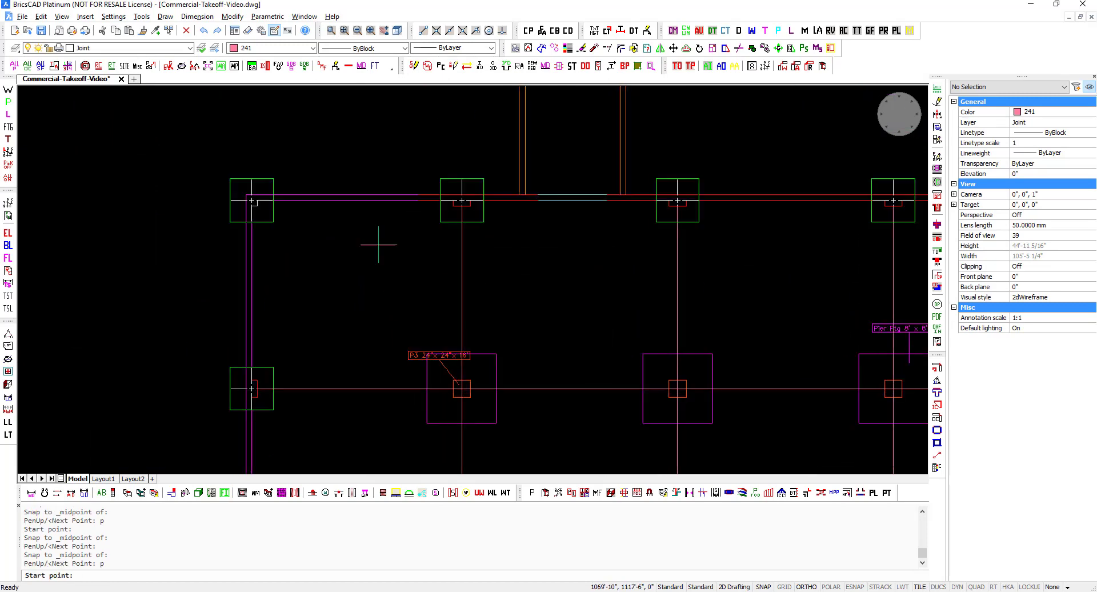
- Draw a vertical saw joint starting 11'-8" along the top wall from the upper-left corner, perpendicular to the bottom wall
left_click(423, 492)
type("r")
left_click(252, 200)
left_click(319, 199)
type("118perp")
left_click(429, 300)
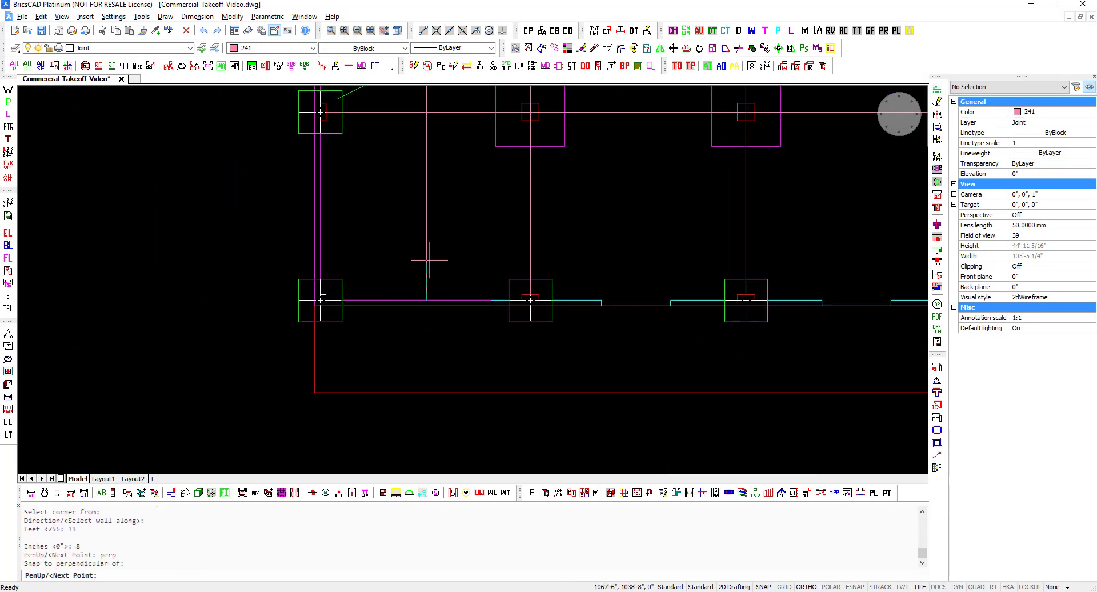
type("p")
key("Return")
- Draw vertical saw joints in the two middle bays from wall opening midpoints perpendicular to the opposite wall, and finish the joint run
middle_click_drag(411, 216, 285, 446)
middle_click_drag(517, 446, 553, 143)
type("perp")
left_click(566, 415)
type("p")
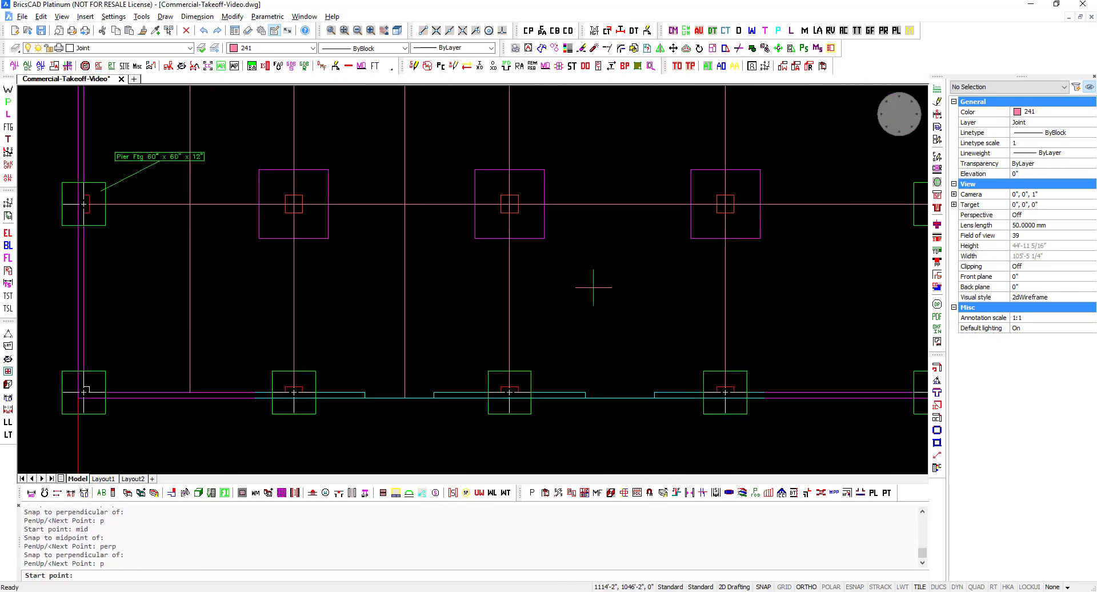
type("mid")
left_click(631, 390)
type("perp")
left_click(560, 192)
key("Return")
- Draw a vertical saw joint in the last bay, starting 11' along the top wall from the upper-right corner and ending at the bottom wall
left_click(422, 493)
type("r")
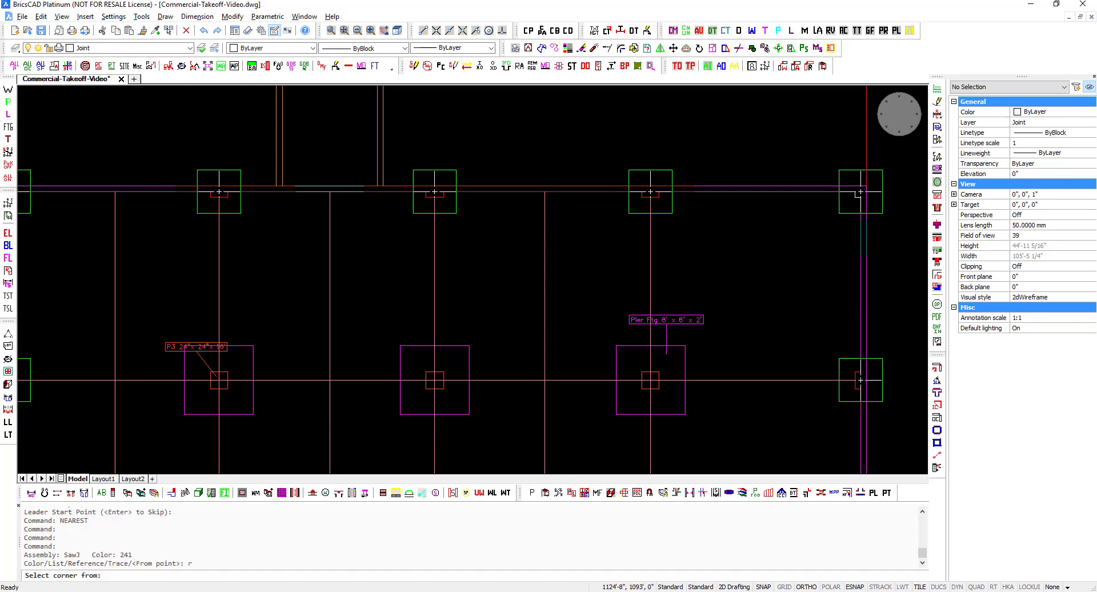
left_click(861, 192)
left_click(712, 191)
type("110")
middle_click_drag(756, 381, 728, 175)
left_click(670, 299)
scroll(657, 211, "down", 2)
- Draw horizontal saw joints across the building midway in the two lower bays, from side-wall midpoints to the opposite wall
left_click(423, 493)
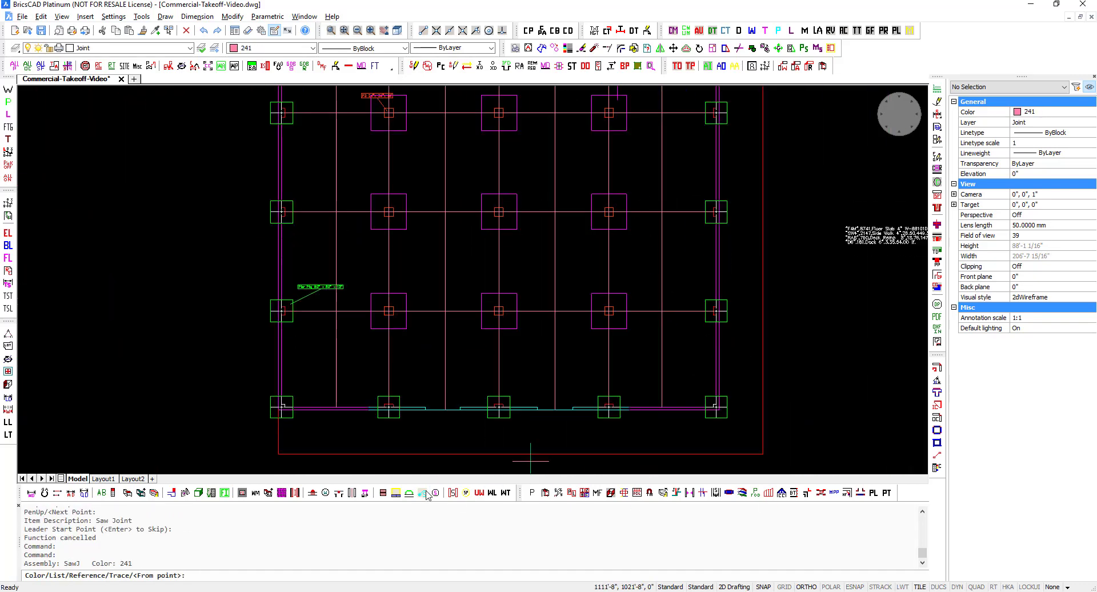
type("mid")
left_click(714, 360)
type("perp")
left_click(278, 344)
type("p")
key("Return")
left_click(450, 31)
left_click(281, 261)
left_click(715, 261)
type("p")
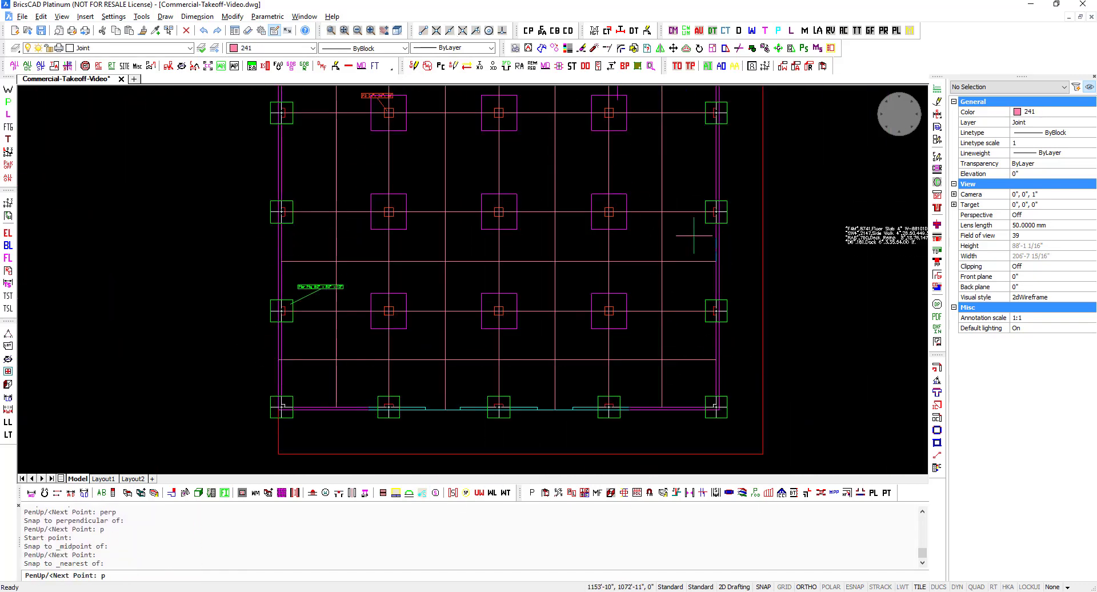
- Draw horizontal saw joints across the building midway in the two upper bays, from wall midpoints perpendicular to the opposite wall
left_click(448, 31)
left_click(715, 156)
middle_click_drag(340, 144, 326, 294)
type("p")
left_click(449, 31)
left_click(268, 201)
left_click(704, 213)
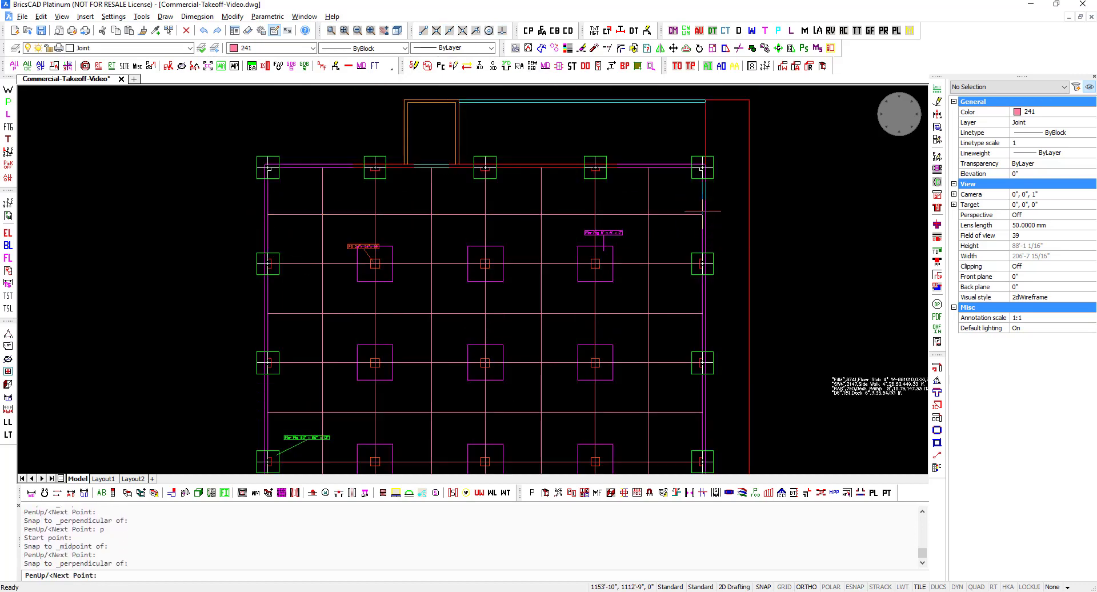
- Draw a saw joint across the walk below the building, referenced from its lower-left corner and perpendicular to the bottom wall
middle_click_drag(401, 426, 400, 109)
left_click(423, 492)
type("r")
left_click(263, 289)
key("Return")
type("perp")
left_click(304, 252)
key("Return")
key("Return")
key("Return")
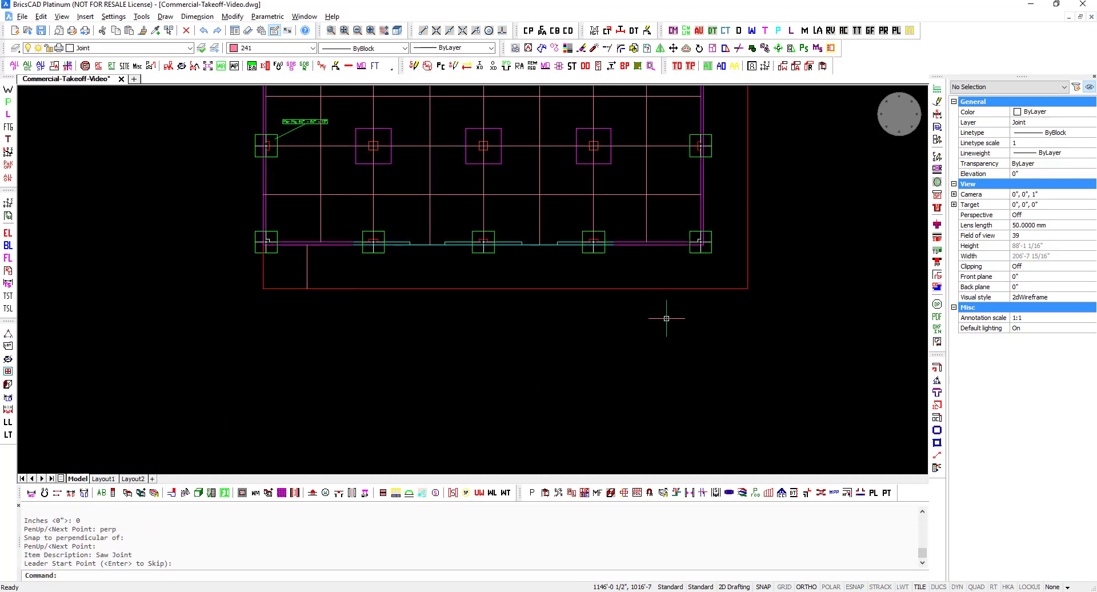
- Draw a saw joint across the right-hand walk, from the building's lower-right corner perpendicular to the outer turndown edge
type("end")
scroll(711, 237, "up", 2)
left_click(704, 246)
type("perp")
left_click(762, 247)
- Copy the first bottom walk joint along the walk at 10', 20', 30', 40' and 50'
type("co")
left_click(166, 278)
type("10'20'")
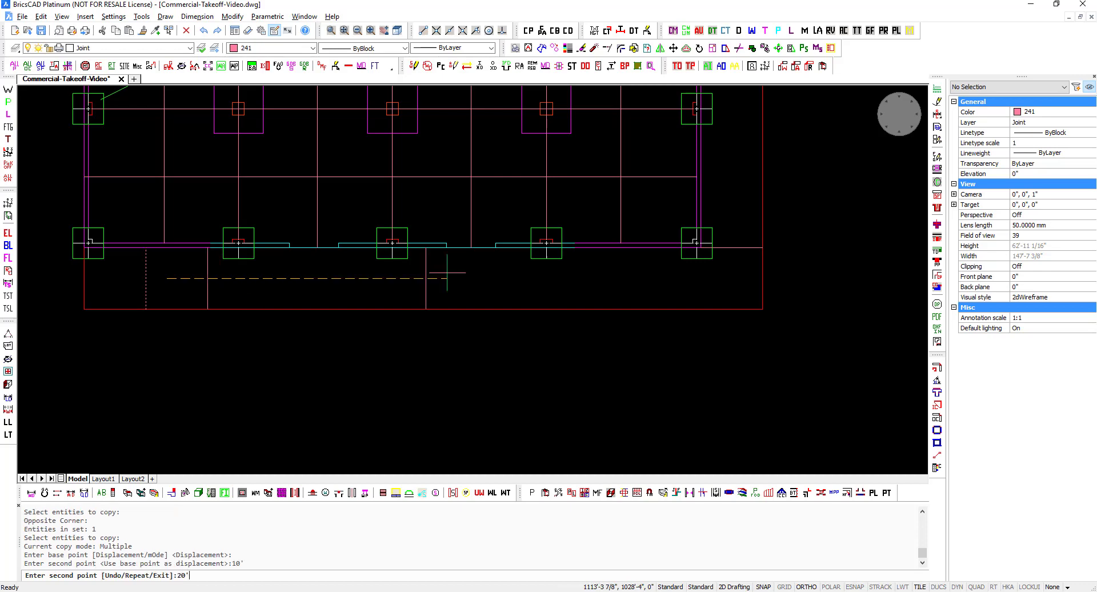
type("30'40'50'")
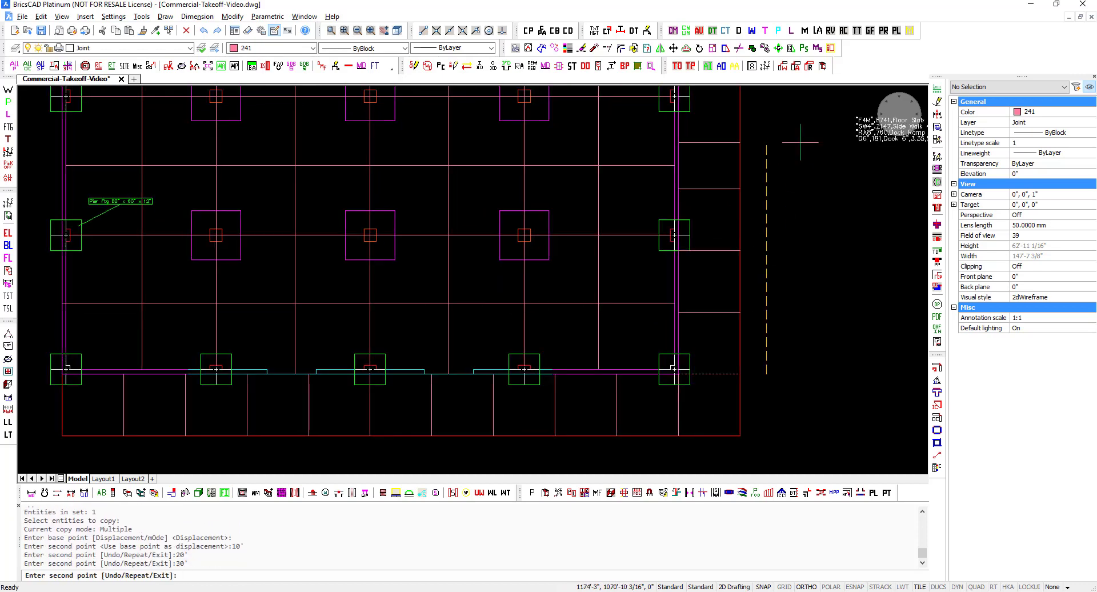
- Continue copying the right-hand walk's saw joint up along the building at 40', 50', 60' and 70'
middle_click_drag(800, 143, 750, 326)
type("40'50'60'")
mouse_move(739, 166)
middle_mouse_down()
mouse_move(726, 241)
mouse_move(685, 256)
middle_mouse_up()
type("70")
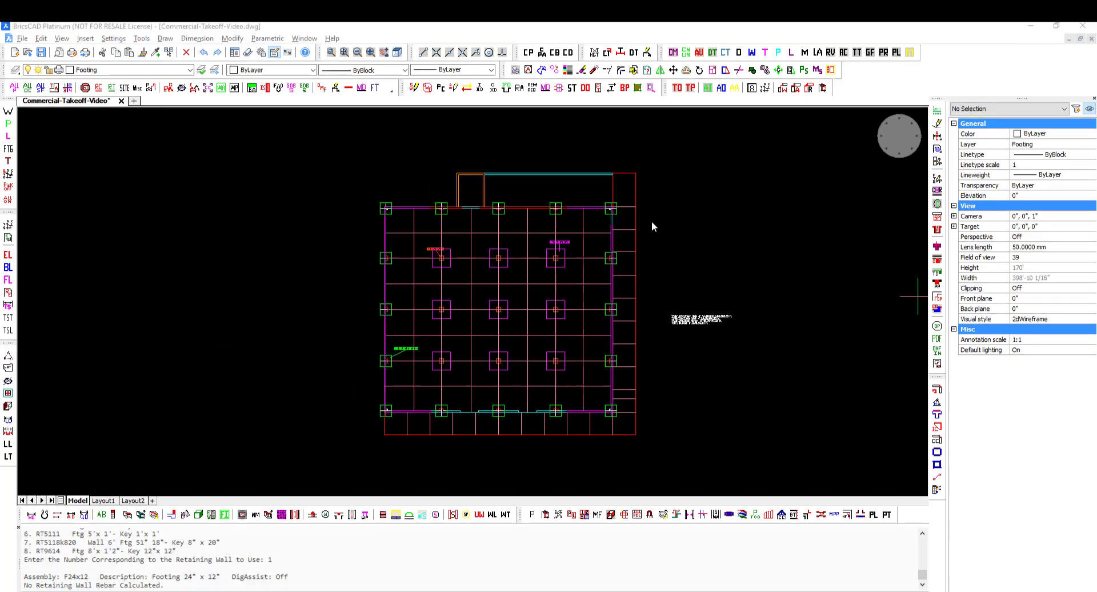
- Start the F24x12 footing in Trace mode at the building's upper-right corner and trace the right wall to the lower-right corner
scroll(656, 224, "up", 3)
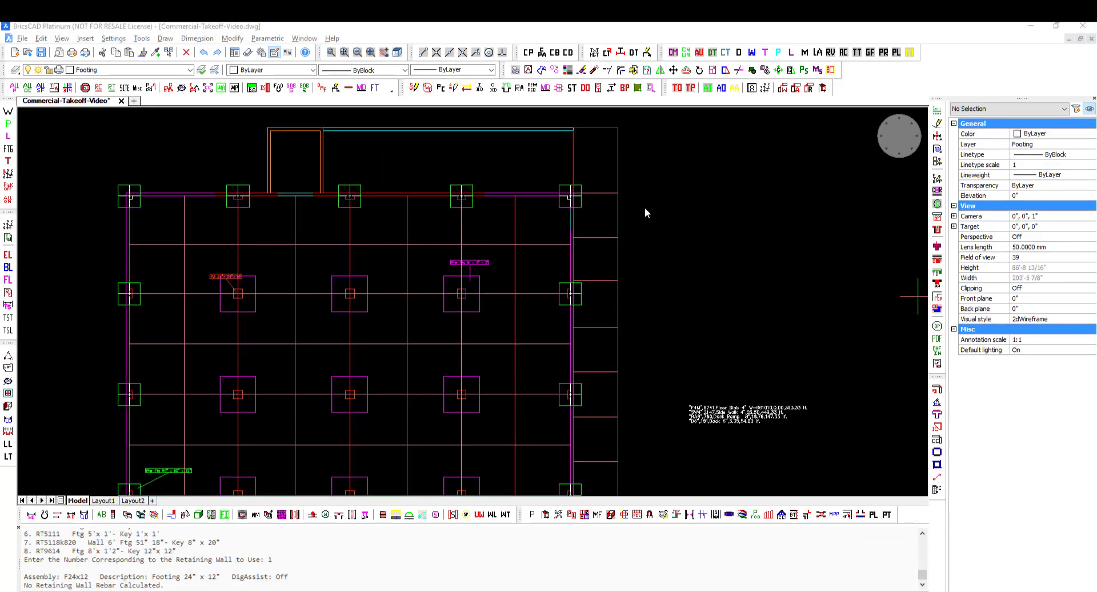
scroll(645, 207, "up", 3)
middle_click_drag(593, 205, 574, 294)
scroll(577, 293, "up", 2)
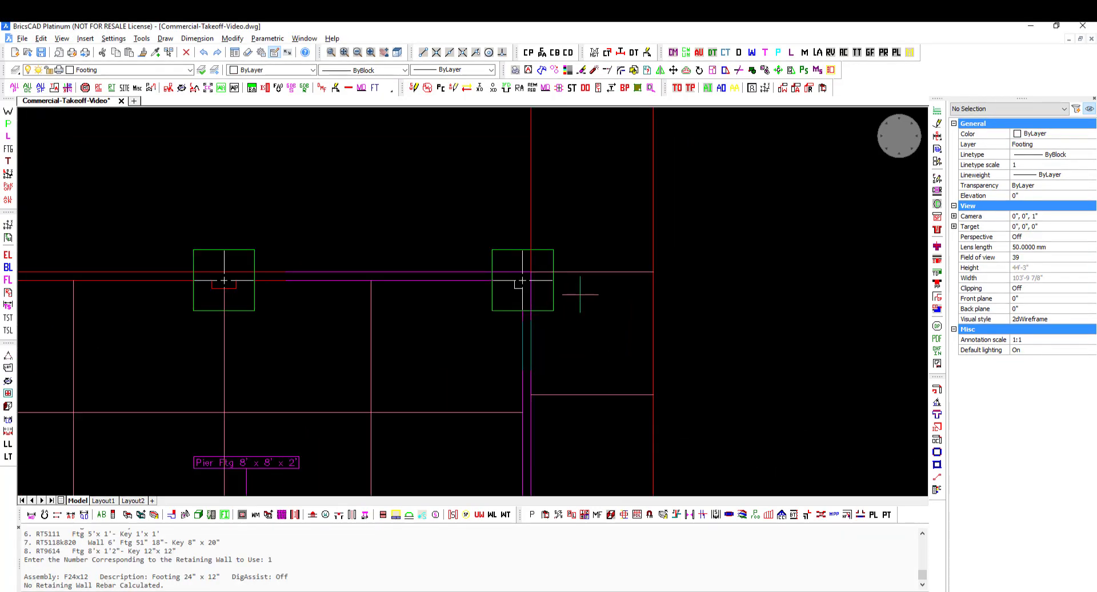
type("t")
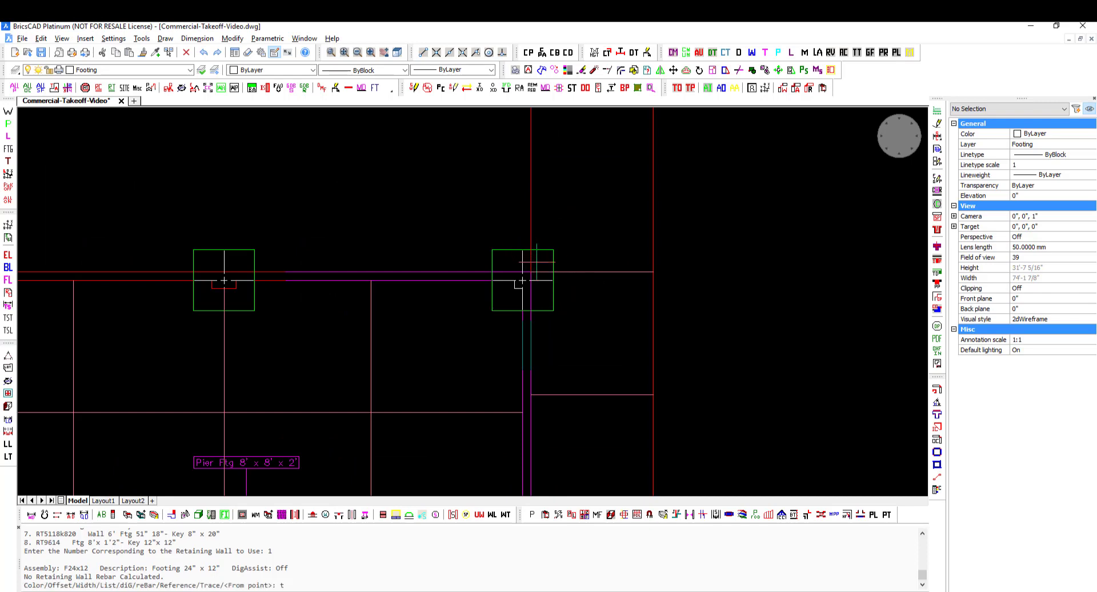
key("Return")
scroll(568, 330, "down", 5)
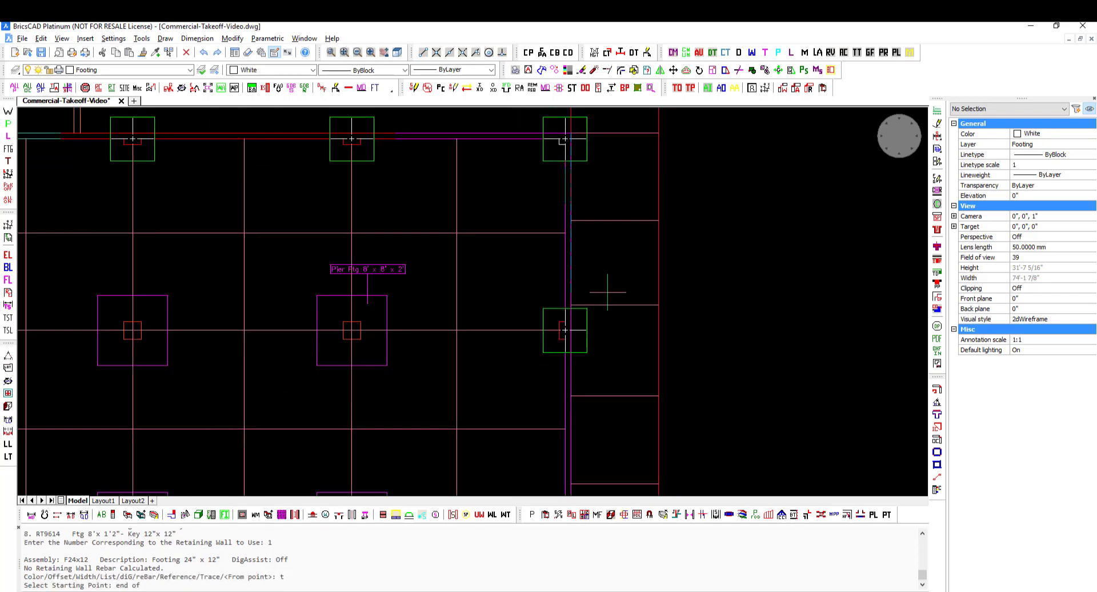
scroll(587, 313, "up", 4)
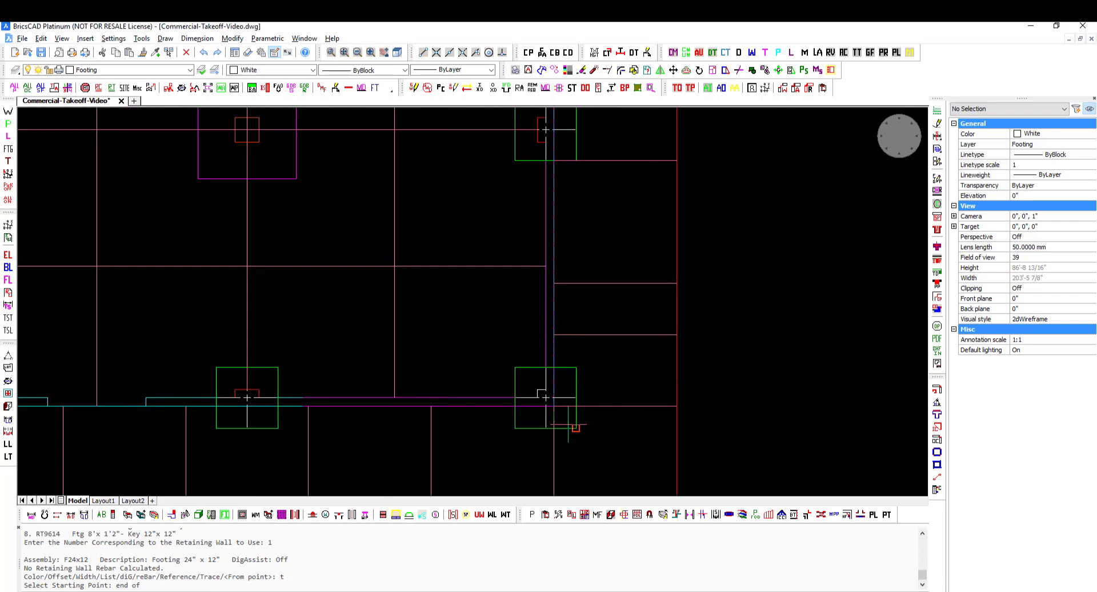
left_click(544, 404)
- Continue the traced footing along the bottom wall to the lower-left corner and up the left wall to the upper-left corner
middle_click_drag(252, 436, 868, 339)
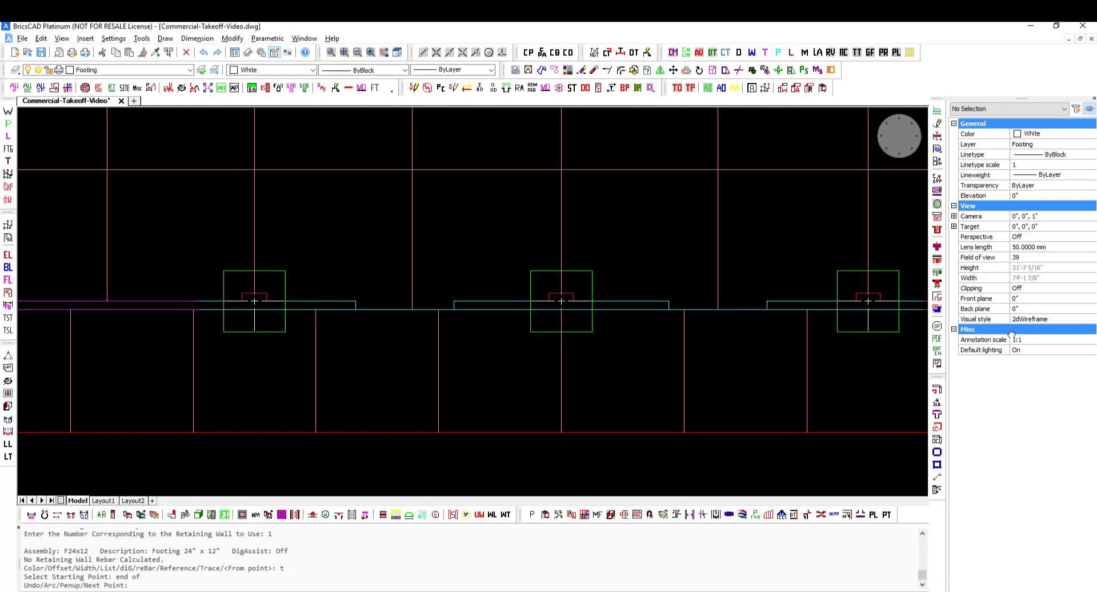
middle_click_drag(411, 340, 862, 370)
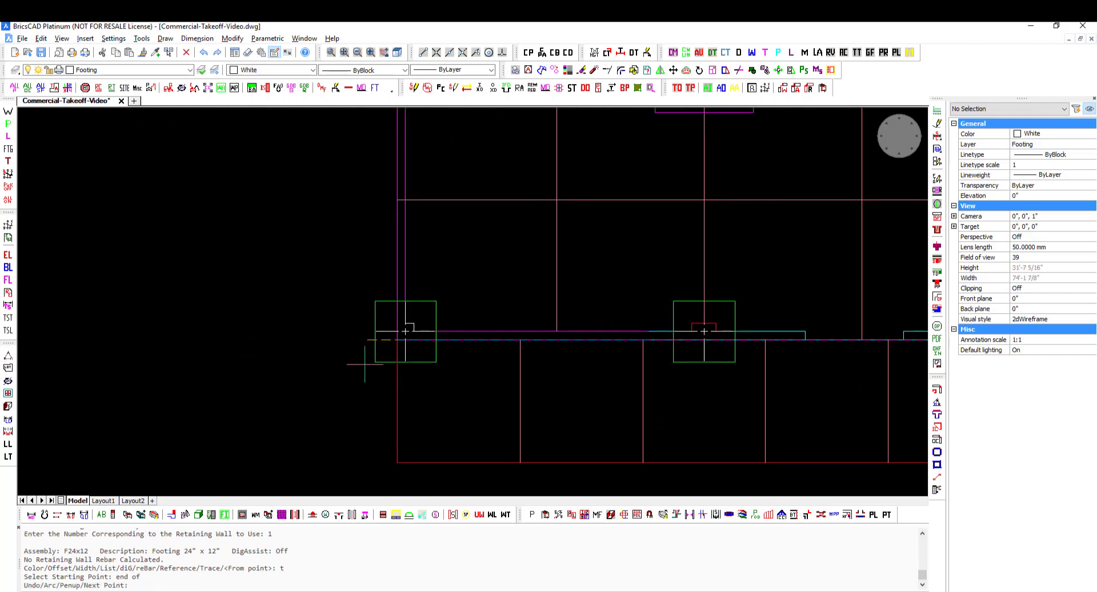
left_click(405, 331)
middle_click_drag(388, 162, 365, 413)
middle_click_drag(360, 180, 341, 481)
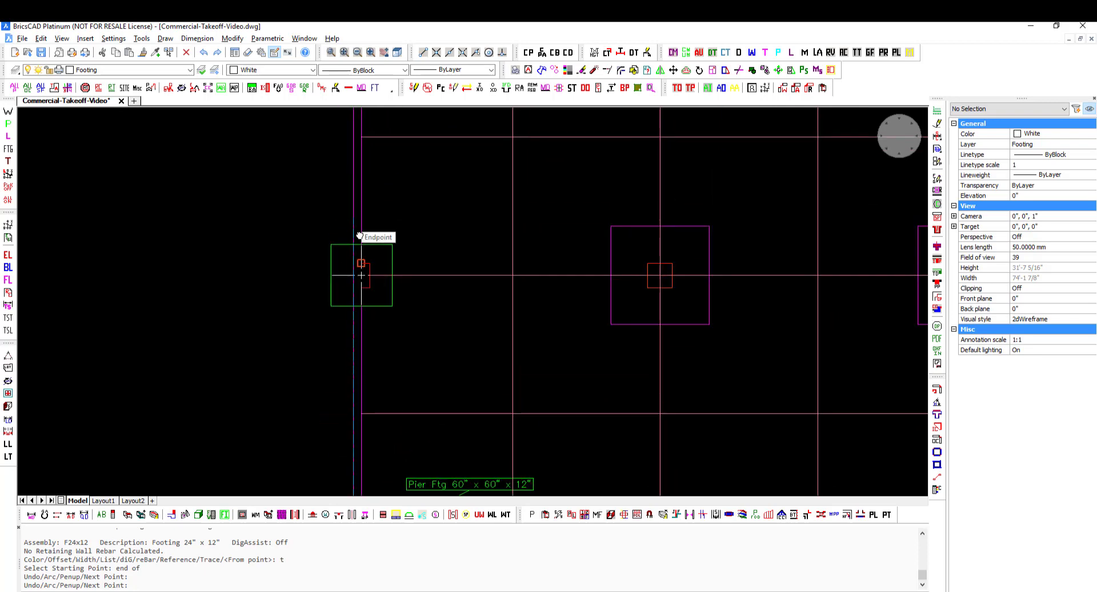
middle_click_drag(358, 214, 341, 450)
middle_click_drag(325, 239, 307, 433)
mouse_move(326, 161)
middle_mouse_down()
mouse_move(291, 318)
mouse_move(288, 304)
middle_mouse_up()
left_click(288, 303)
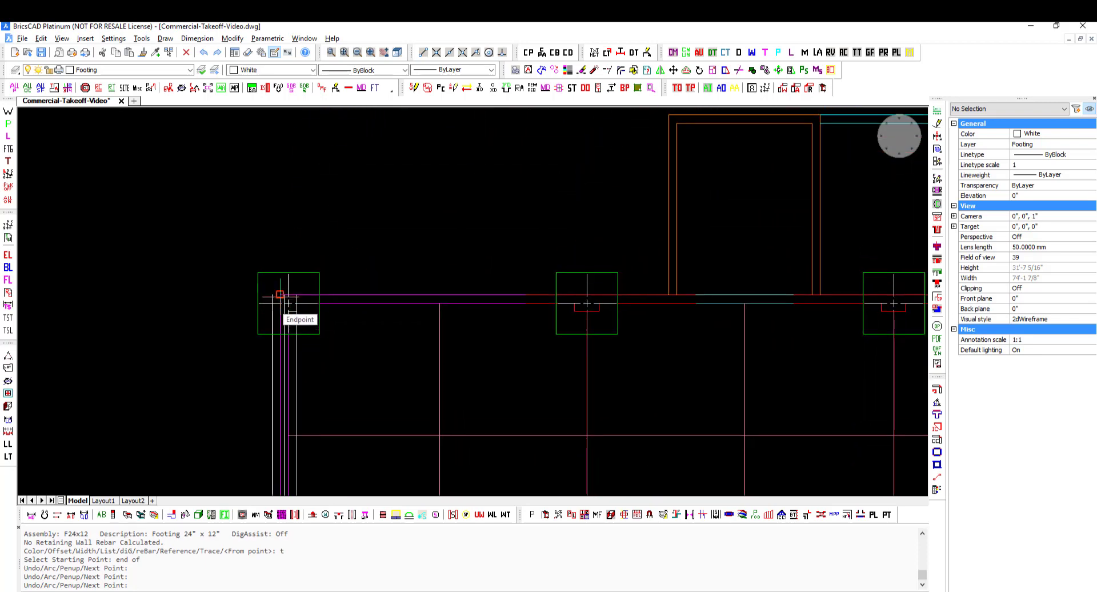
- Trace the footing along the building's top wall to its upper-right corner
middle_click_drag(693, 247, 540, 254)
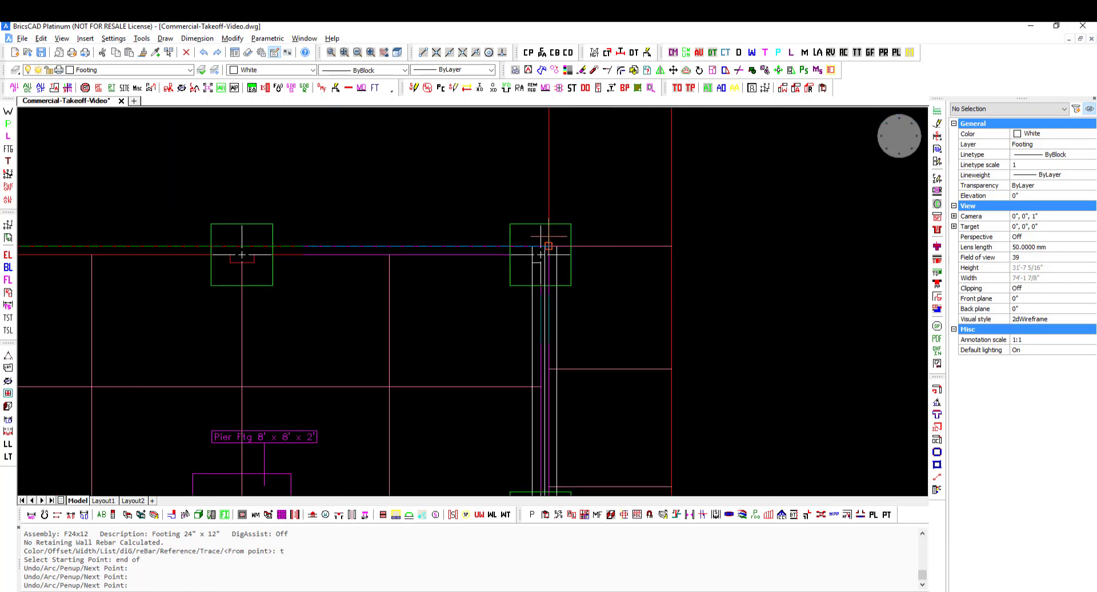
scroll(540, 254, "up", 3)
left_click(537, 273)
scroll(539, 234, "down", 5)
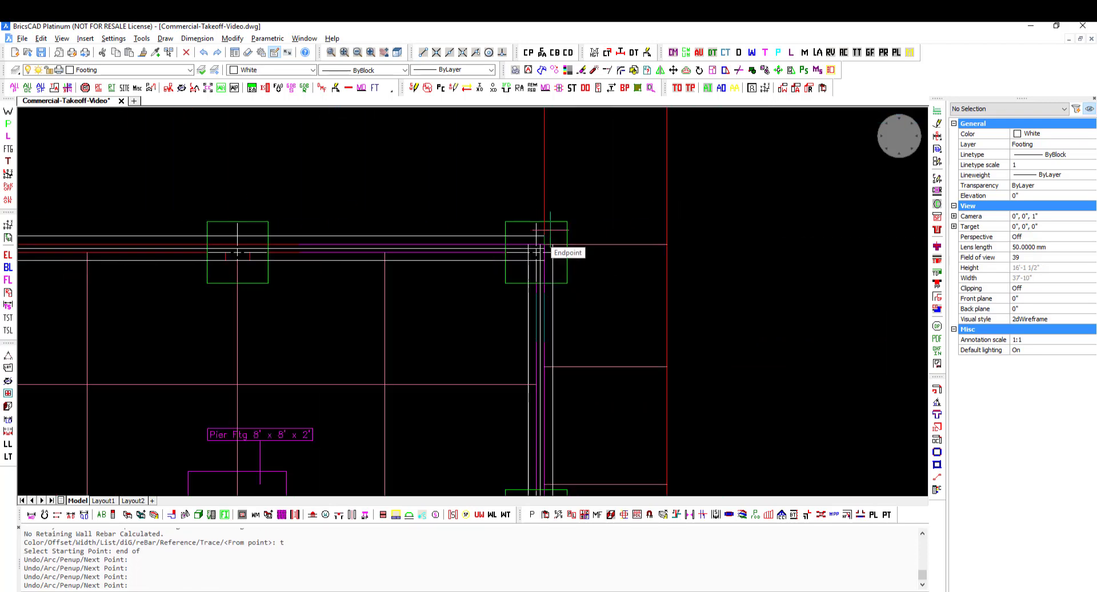
- Lift the pen and trace the footing around the left, top and right walls of the small orange enclosure above the building
type("p")
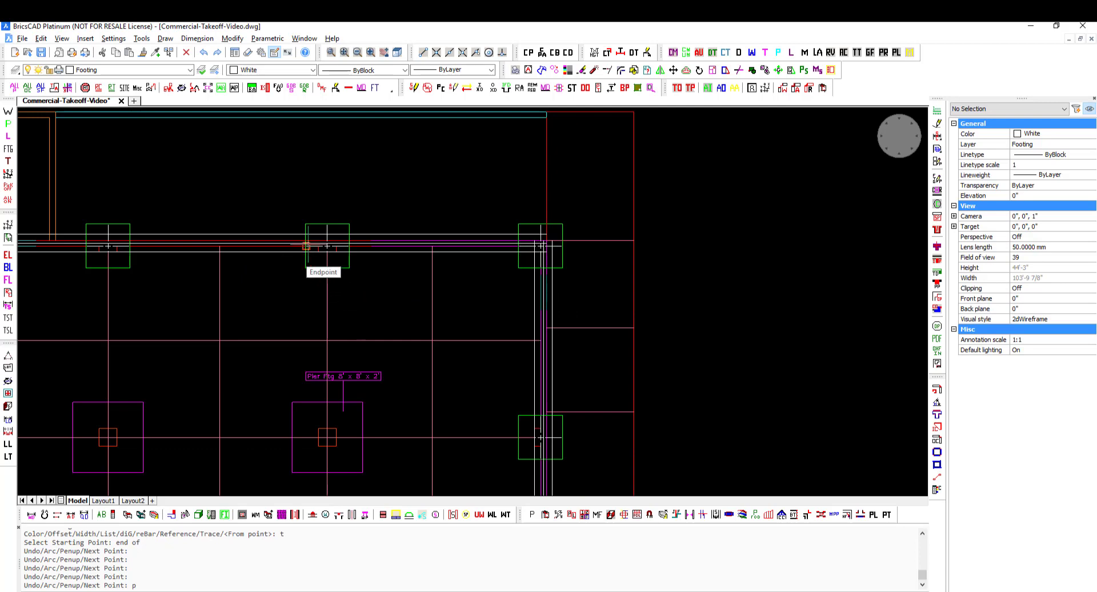
middle_click_drag(324, 168, 525, 235)
scroll(206, 319, "up", 3)
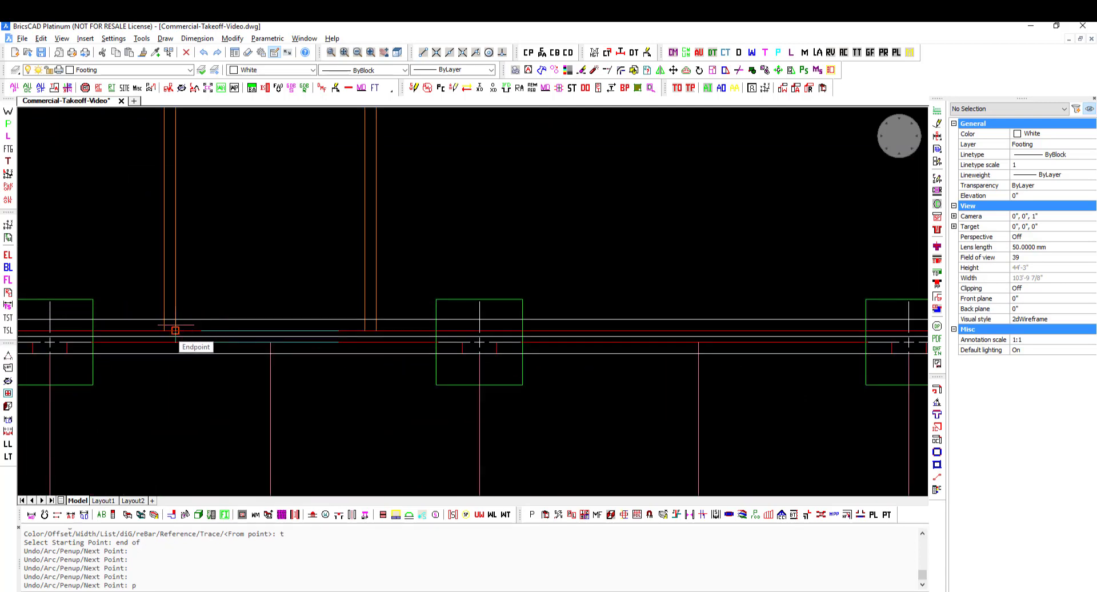
key("Return")
middle_click_drag(213, 185, 290, 364)
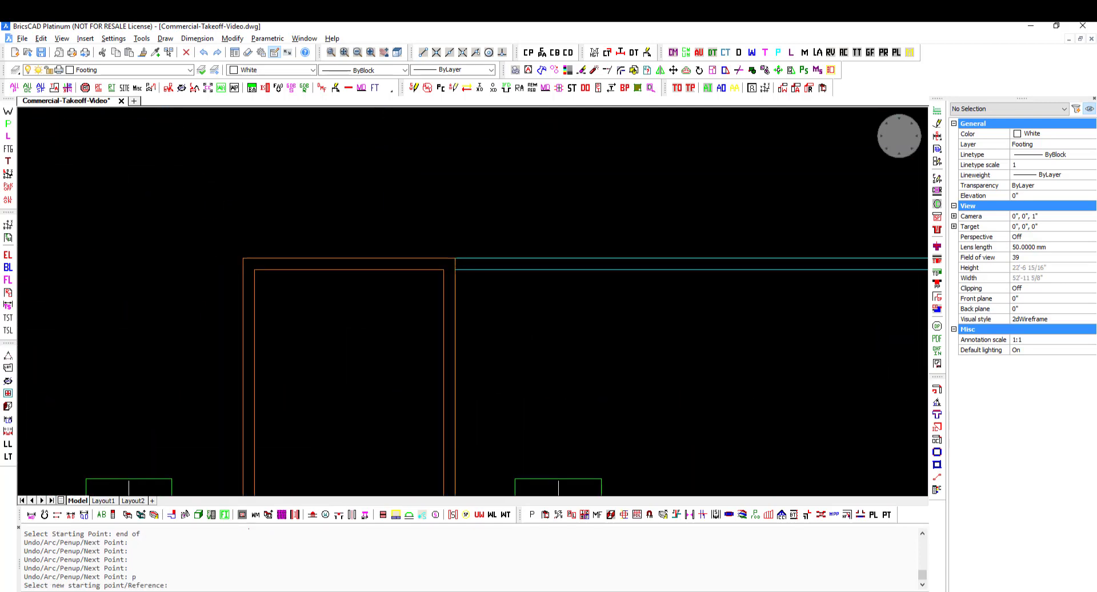
left_click(241, 258)
left_click(451, 258)
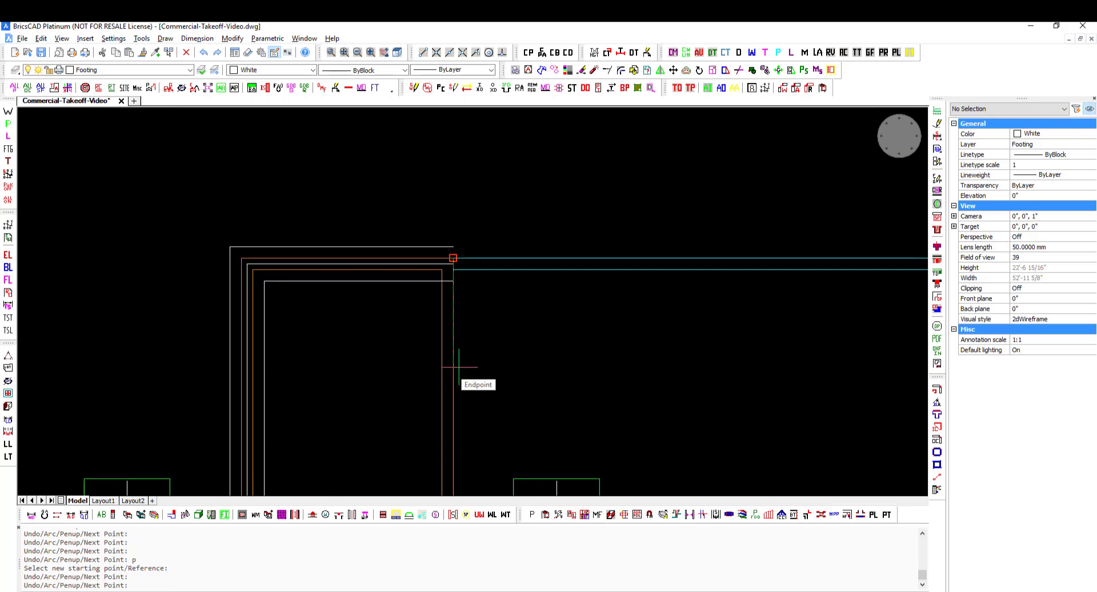
middle_click_drag(458, 379, 449, 166)
left_click(444, 276)
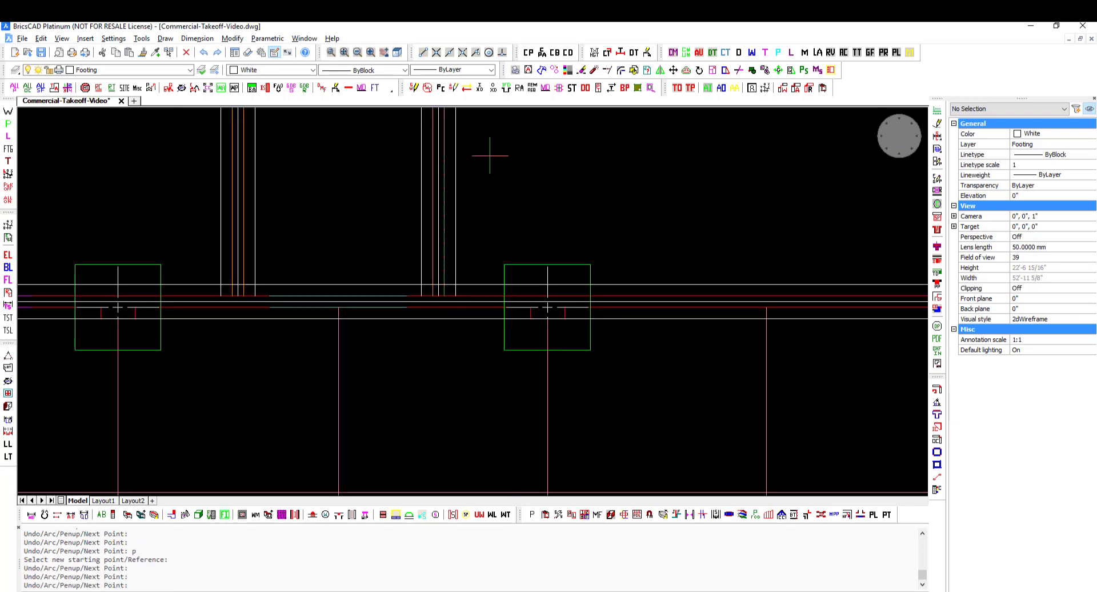
- Lift the pen, trace the footing along the cyan wall from the enclosure's upper-right corner to its far end, and end the trace
type("p")
key("Return")
middle_click_drag(515, 139, 495, 367)
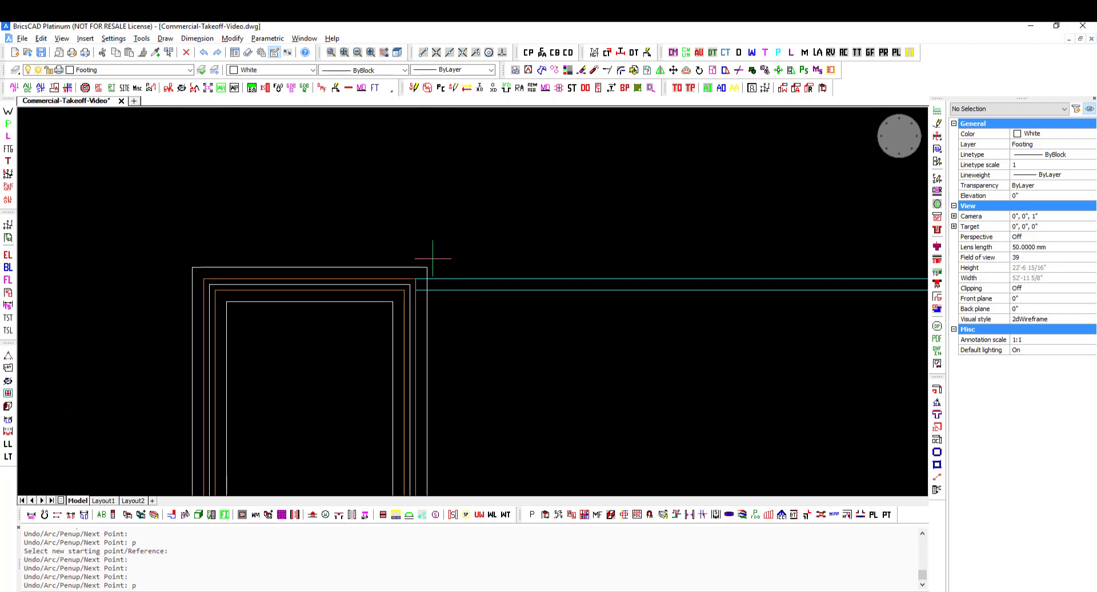
left_click(422, 274)
middle_click_drag(710, 250, 328, 154)
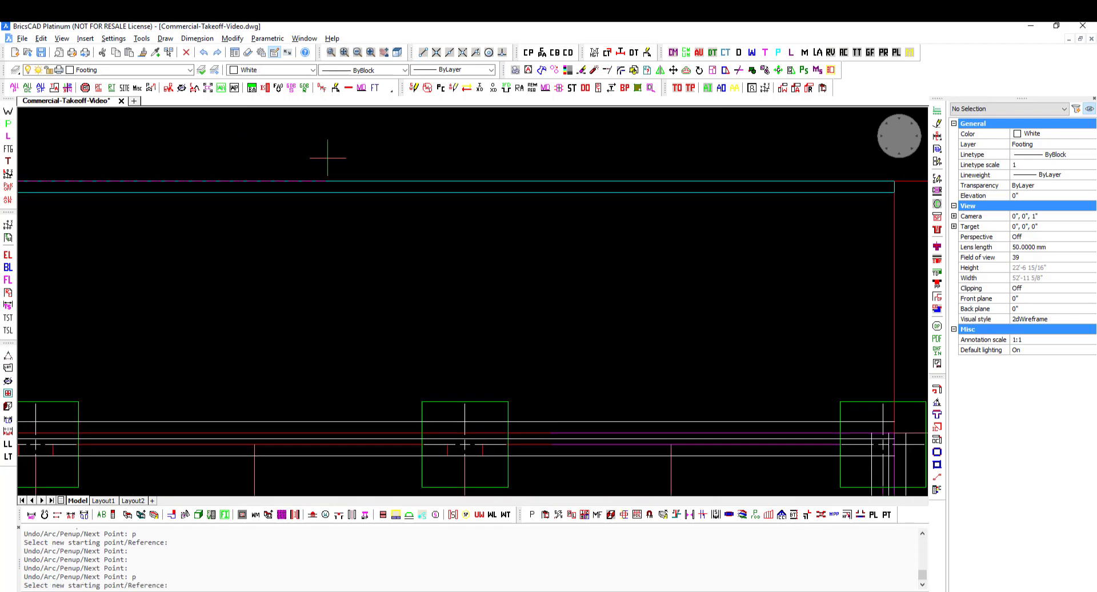
middle_click_drag(578, 170, 405, 236)
left_click(721, 248)
key("Escape")
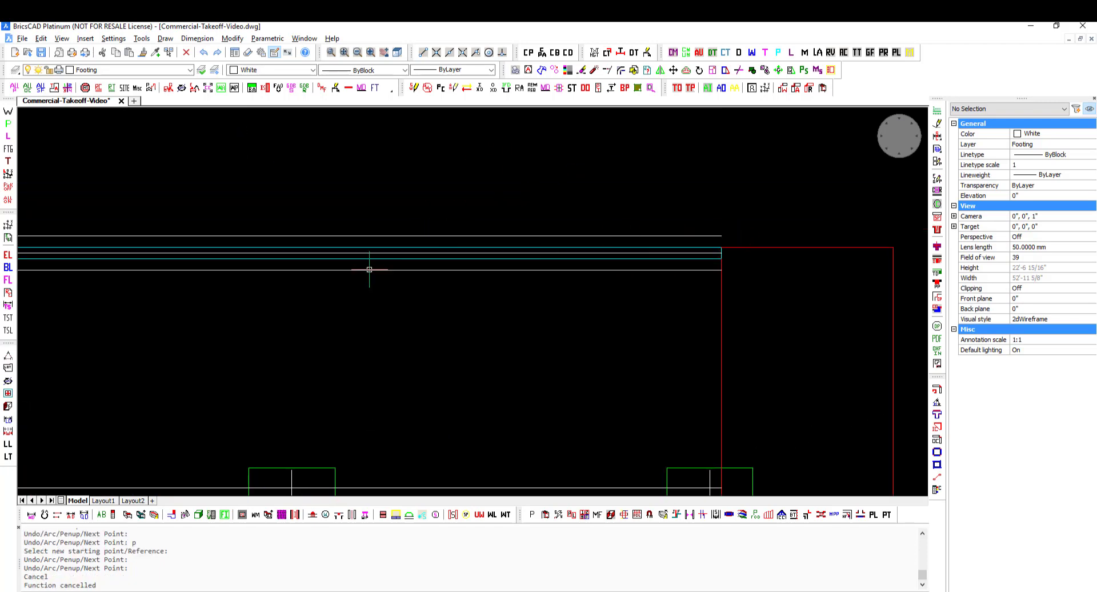
- Trim the cyan wall's overlapping footing lines back to the enclosure's outer footing edge at its upper-right corner
middle_click_drag(369, 278, 807, 278)
type("tr")
key("Return")
left_click(355, 343)
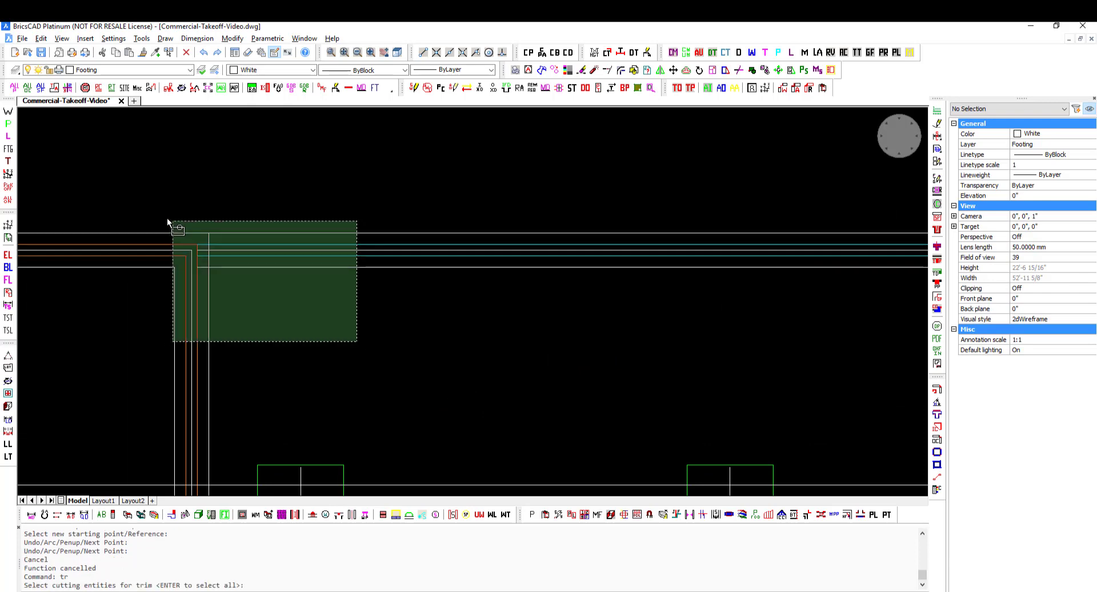
left_click(171, 210)
scroll(177, 254, "up", 2)
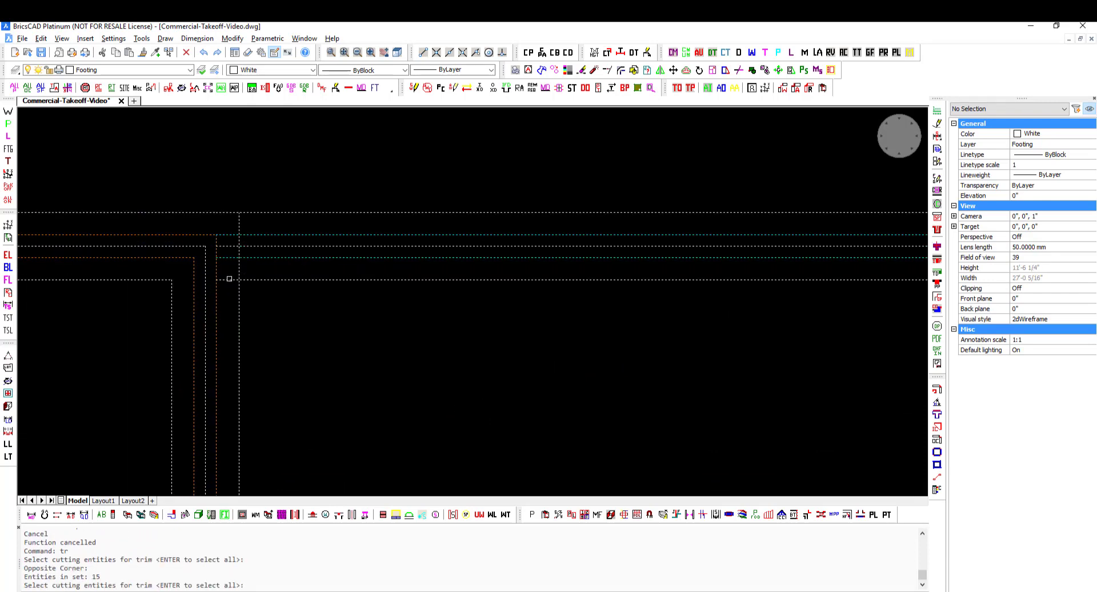
key("Return")
left_click(228, 246)
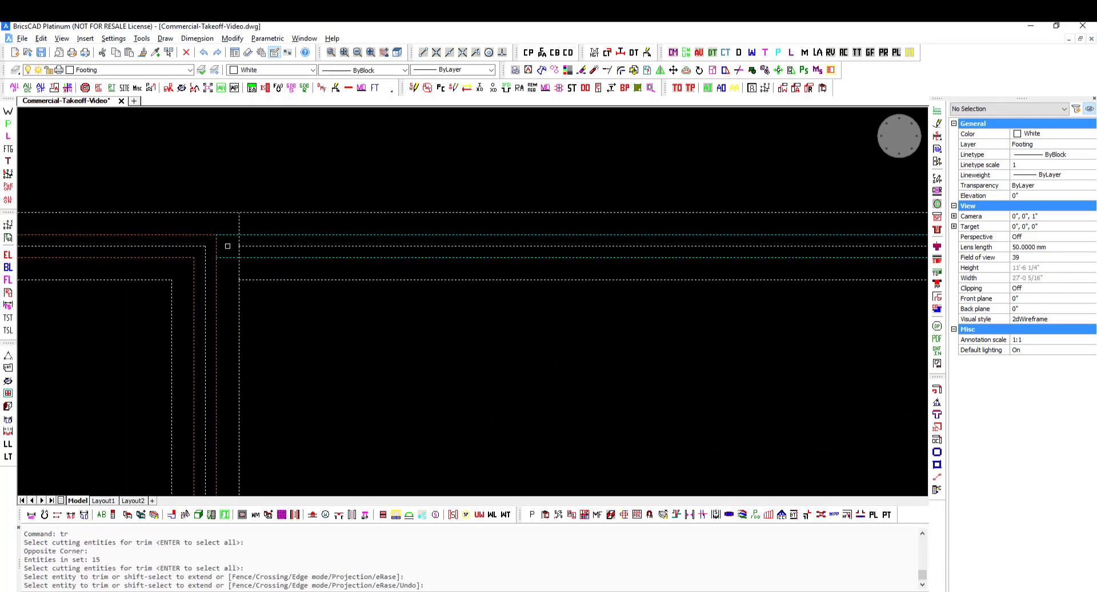
middle_click_drag(263, 295, 315, 175)
key("Escape")
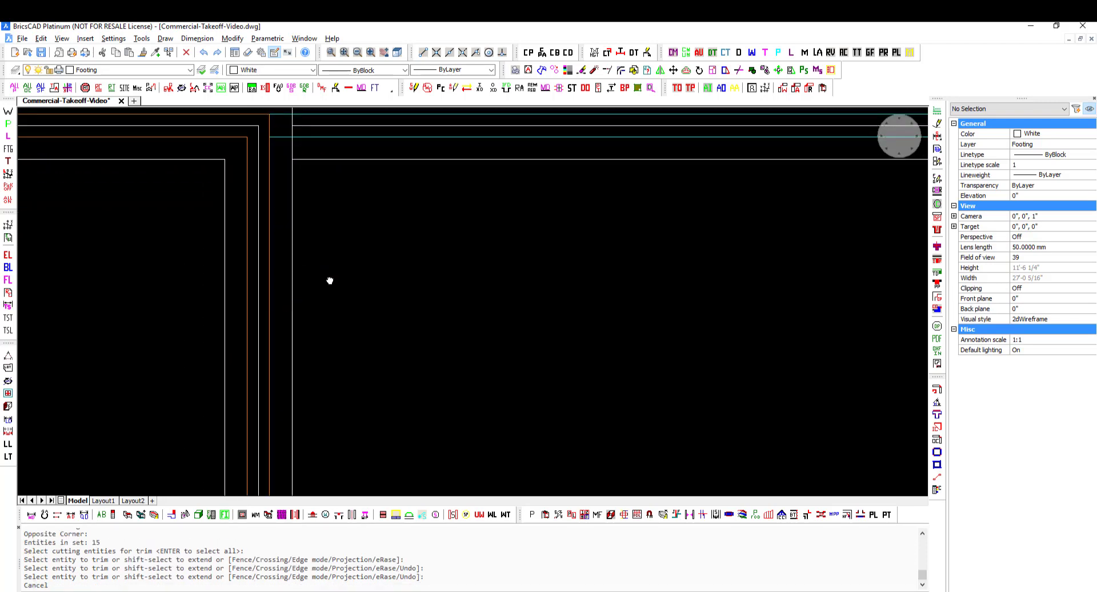
- Trim the footing lines of the enclosure's right wall back to the outer footing edge of the building's top wall
scroll(330, 280, "down", 1)
scroll(323, 309, "down", 1)
middle_click_drag(315, 371, 379, 257)
key("Return")
left_click(390, 282)
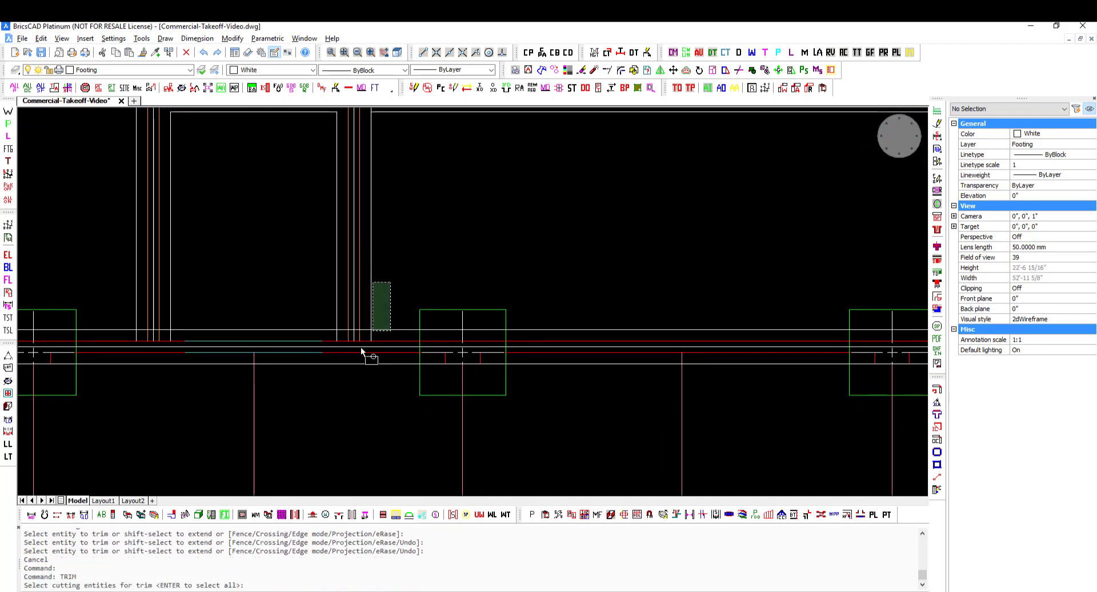
left_click(331, 376)
scroll(357, 347, "up", 3)
key("Return")
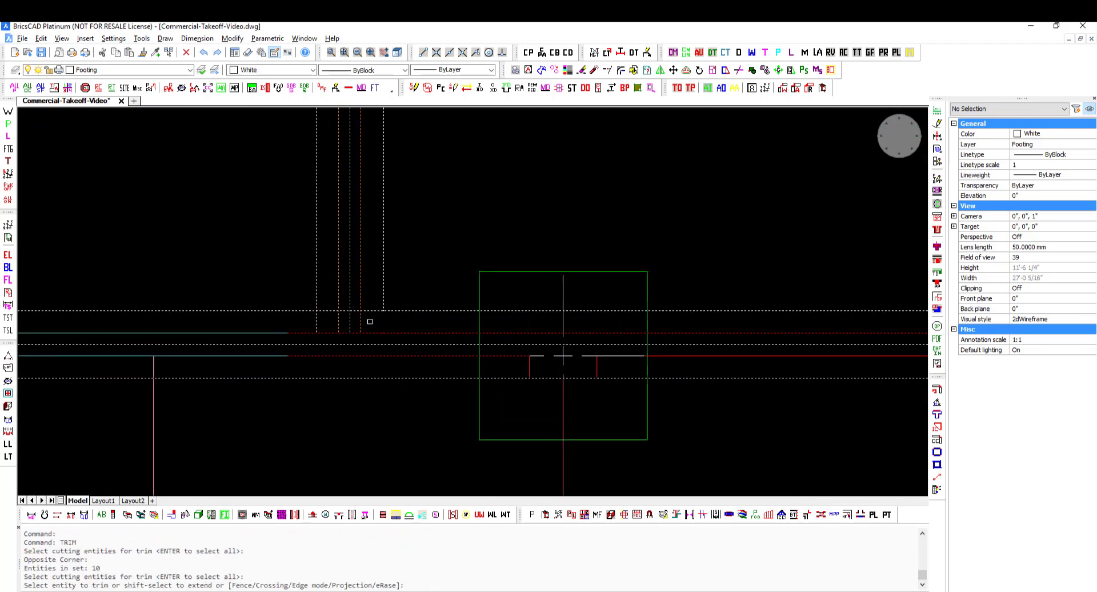
left_click(350, 321)
left_click(317, 320)
key("Return")
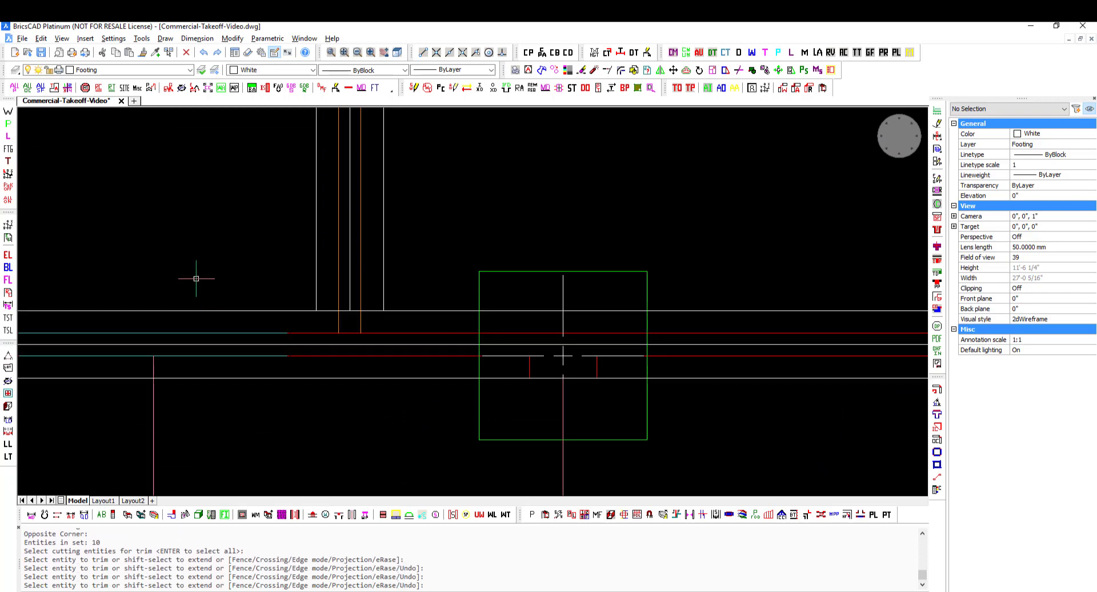
- Trim the footing lines of the enclosure's left wall back to the outer footing edge of the building's top wall
middle_click_drag(203, 277, 884, 235)
key("Return")
left_click(756, 228)
left_click(587, 317)
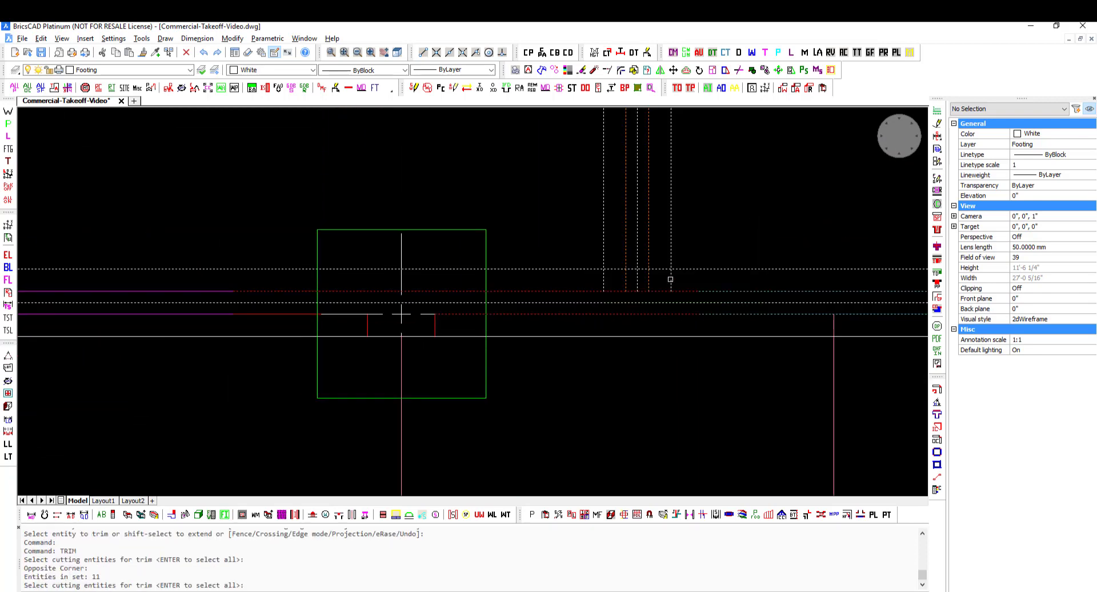
key("Return")
left_click(637, 280)
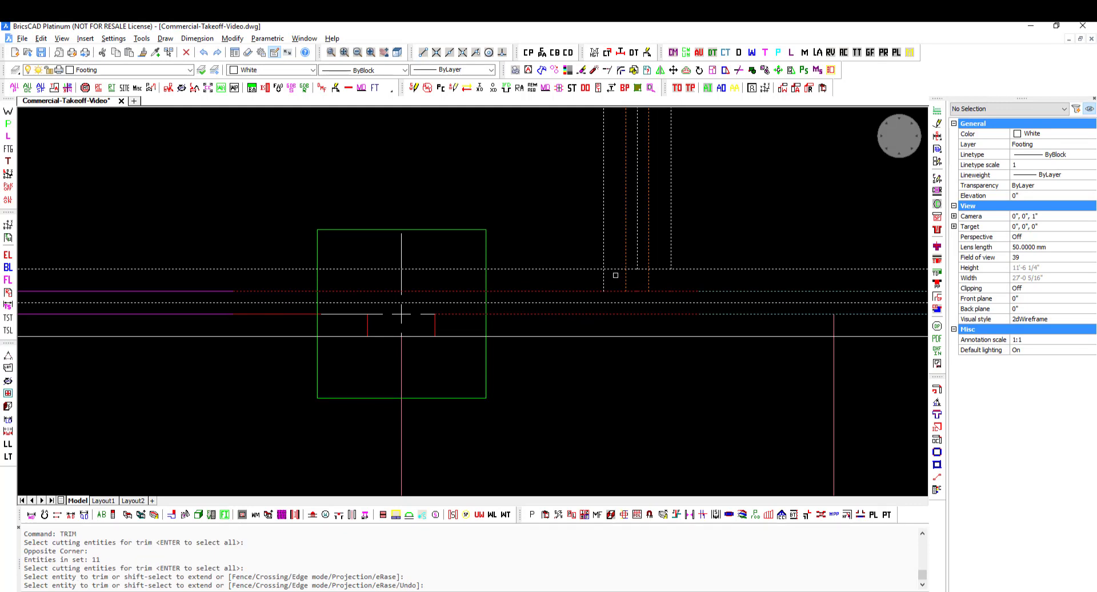
left_click(605, 280)
key("Return")
key("Escape")
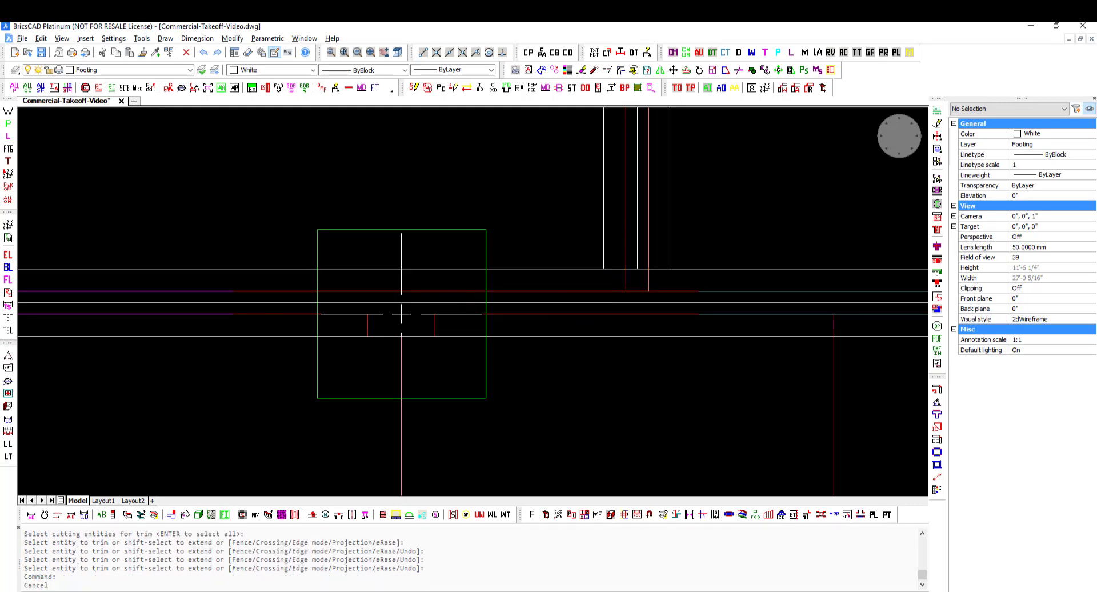
- Trim the top wall's outer and middle footing lines out of the pier footing at the building's upper-left corner
scroll(486, 300, "down", 2)
middle_click_drag(359, 331, 679, 314)
scroll(680, 314, "down", 2)
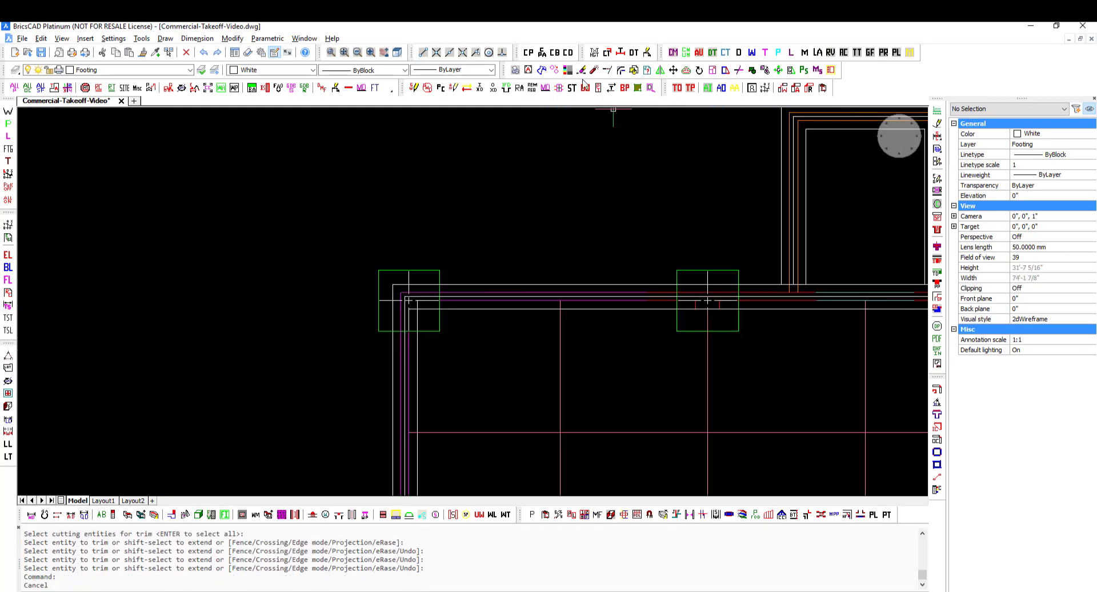
scroll(395, 279, "up", 5)
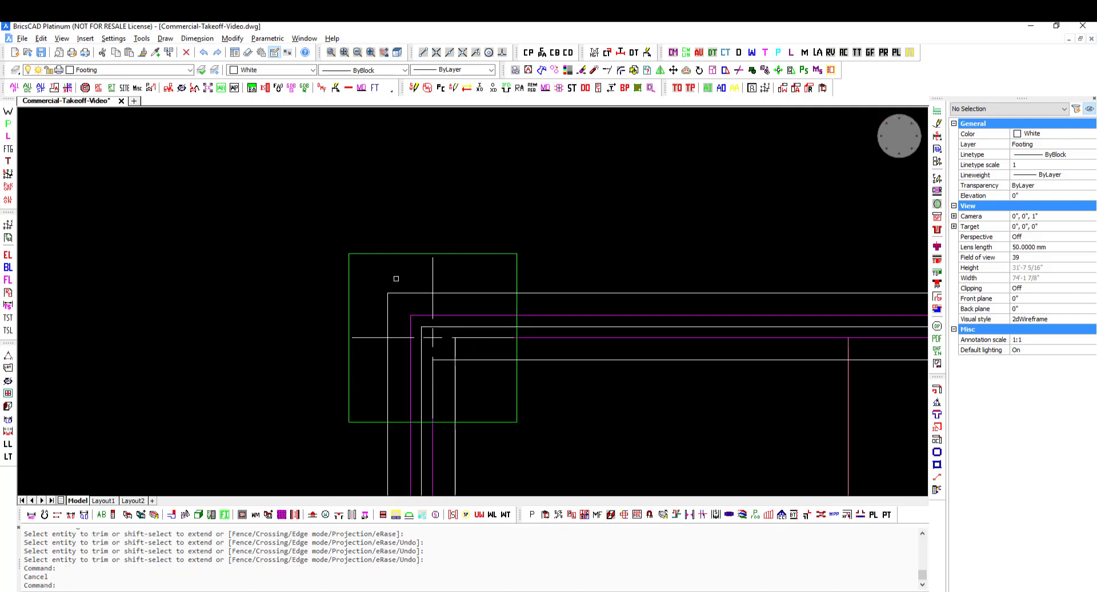
left_click(399, 255)
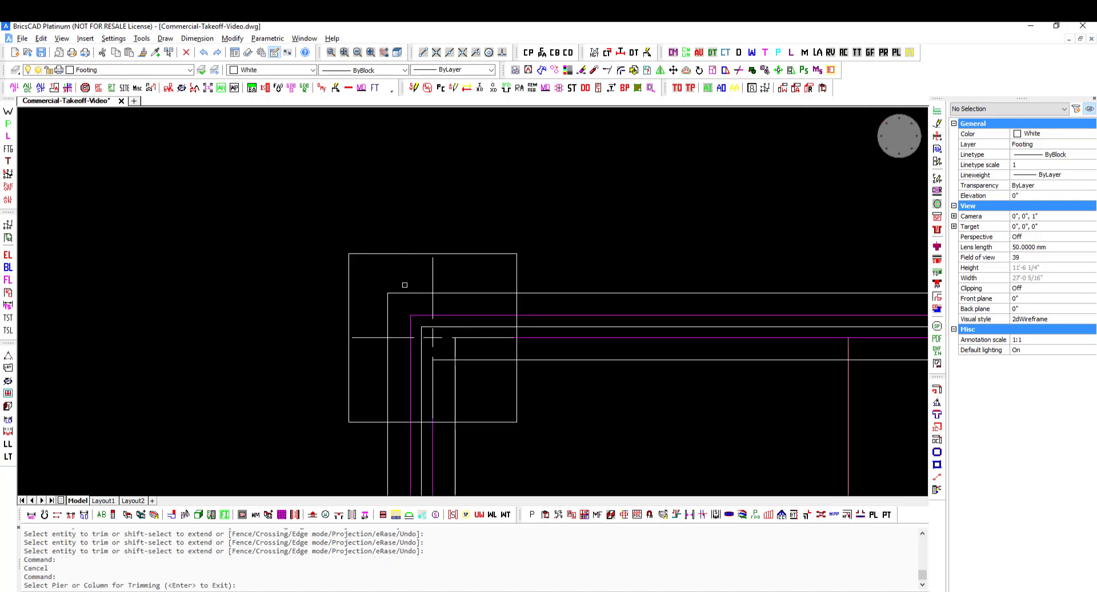
left_click(409, 293)
left_click(460, 327)
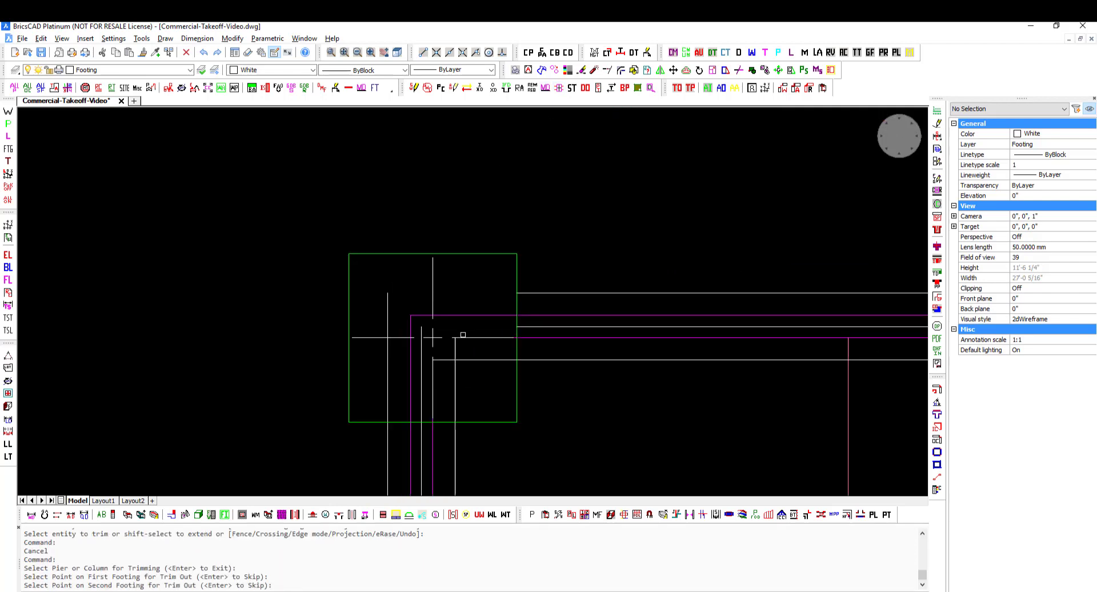
- Trim the remaining top-wall and left-wall footing lines out of the pier footing at the building's upper-left corner
left_click(468, 253)
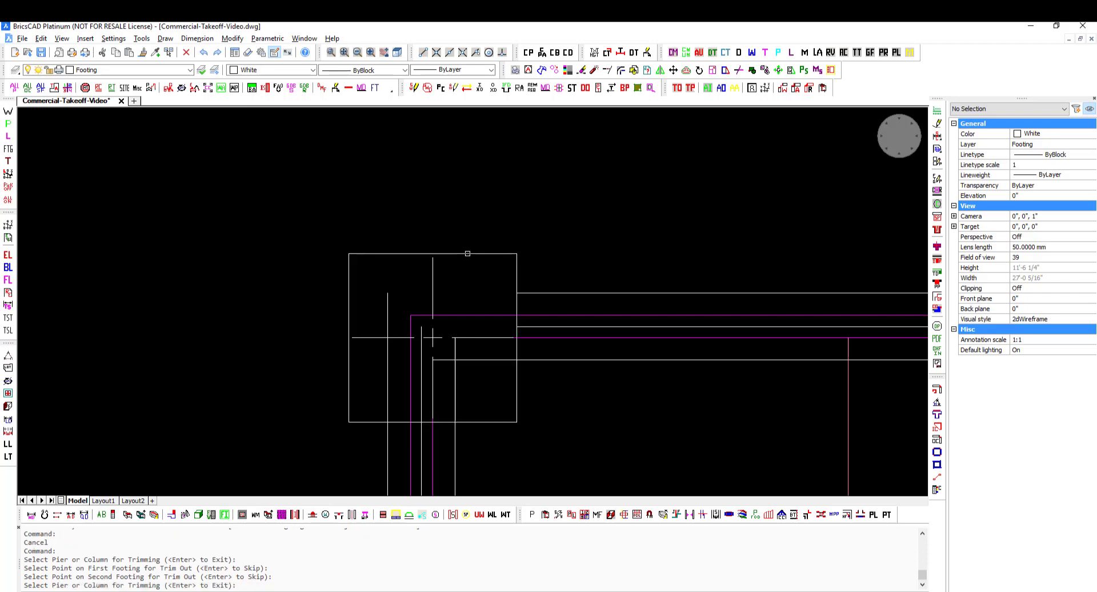
left_click(474, 358)
left_click(433, 377)
left_click(414, 253)
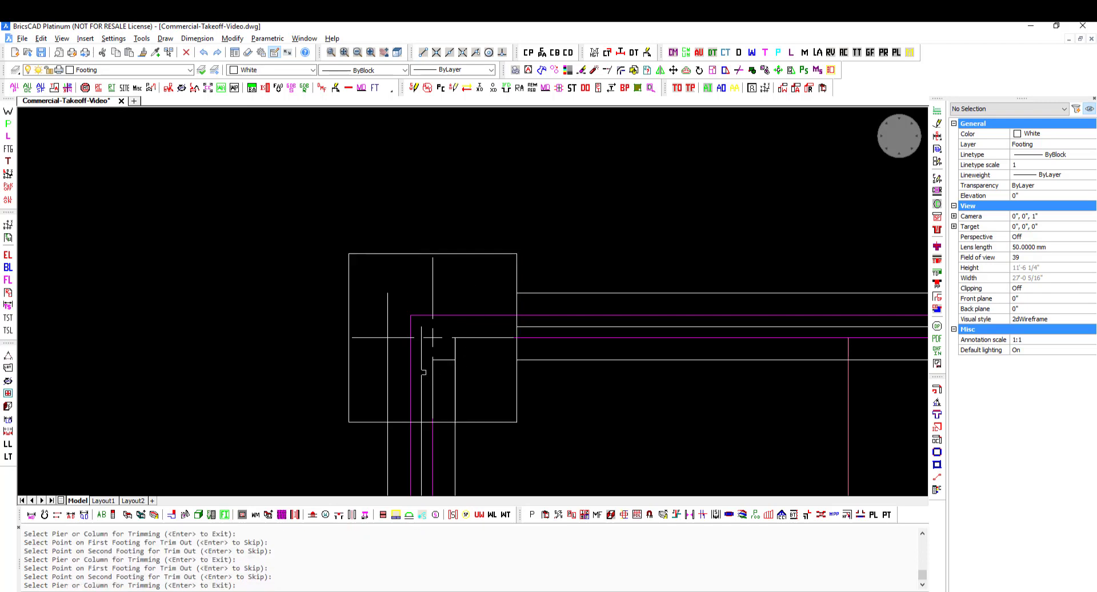
left_click(423, 372)
left_click(388, 383)
left_click(473, 422)
left_click(455, 394)
- Trim the top wall's footing lines out of the middle pier footing, just past the enclosure's right wall
scroll(518, 390, "down", 3)
middle_click_drag(661, 389, 301, 351)
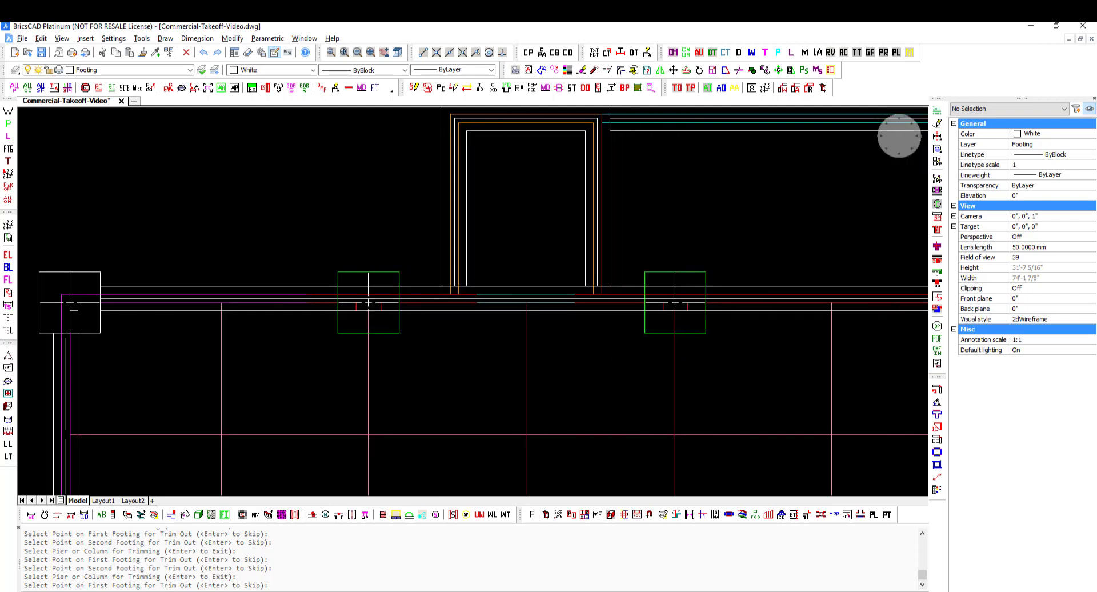
scroll(406, 345, "up", 5)
middle_click_drag(892, 349, 337, 326)
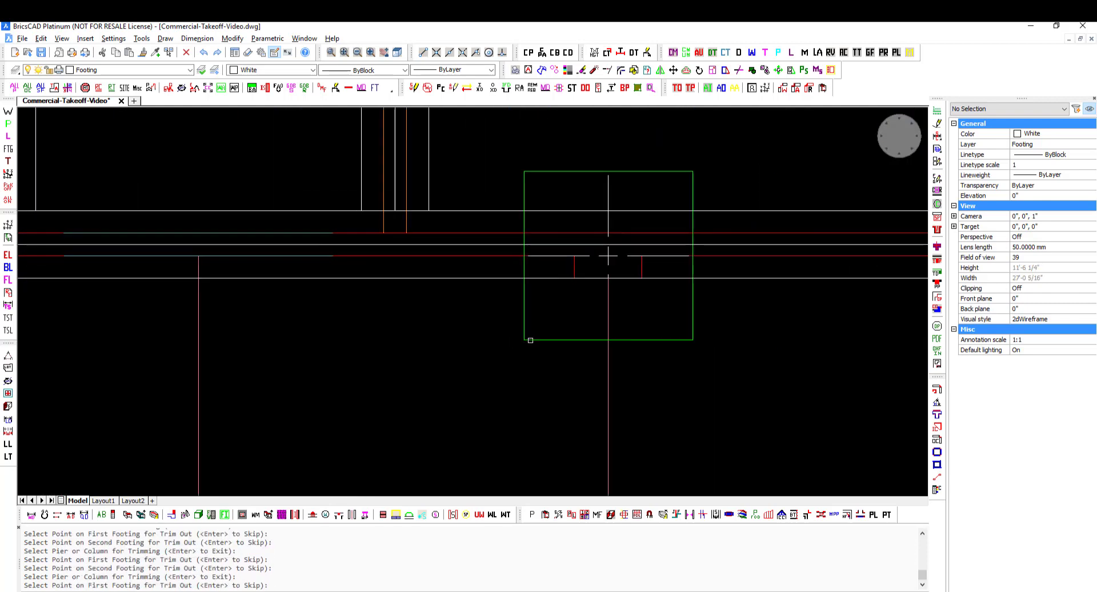
key("Return")
left_click(559, 87)
left_click(525, 242)
left_click(536, 243)
left_click(680, 244)
left_click(693, 212)
key("Return")
- Trim the top wall's footing lines out of the last pier footing before the building's upper-right corner
middle_click_drag(857, 274, 117, 292)
left_click(610, 213)
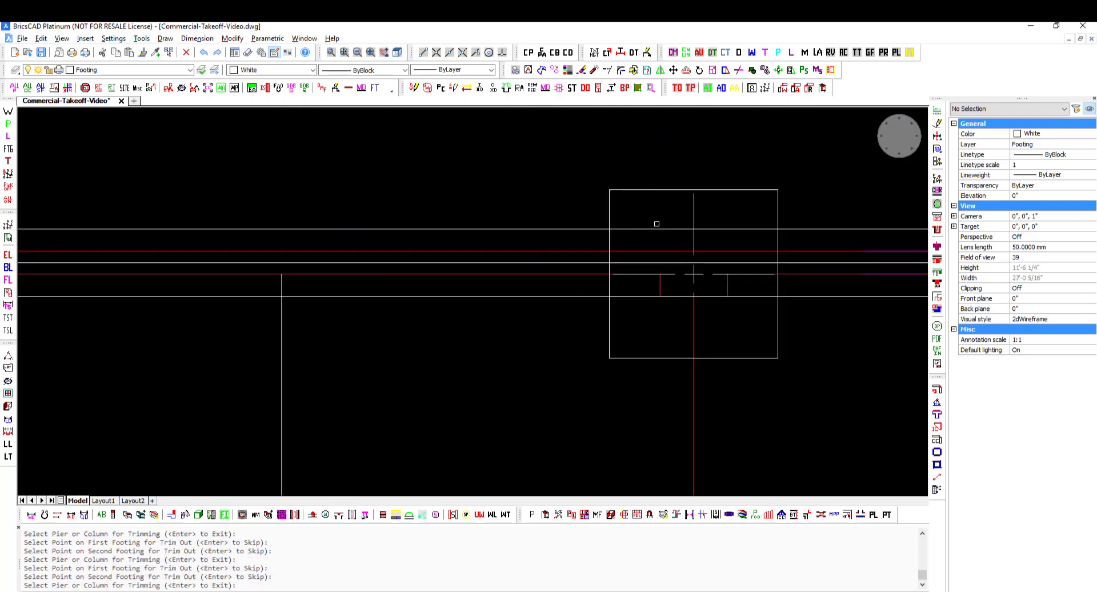
left_click(656, 227)
key("Return")
- Trim the top wall's footing lines out of the pier footing at the building's upper-right corner
middle_click_drag(892, 320, 51, 300)
left_click(595, 195)
left_click(616, 245)
left_click(616, 244)
left_click(666, 278)
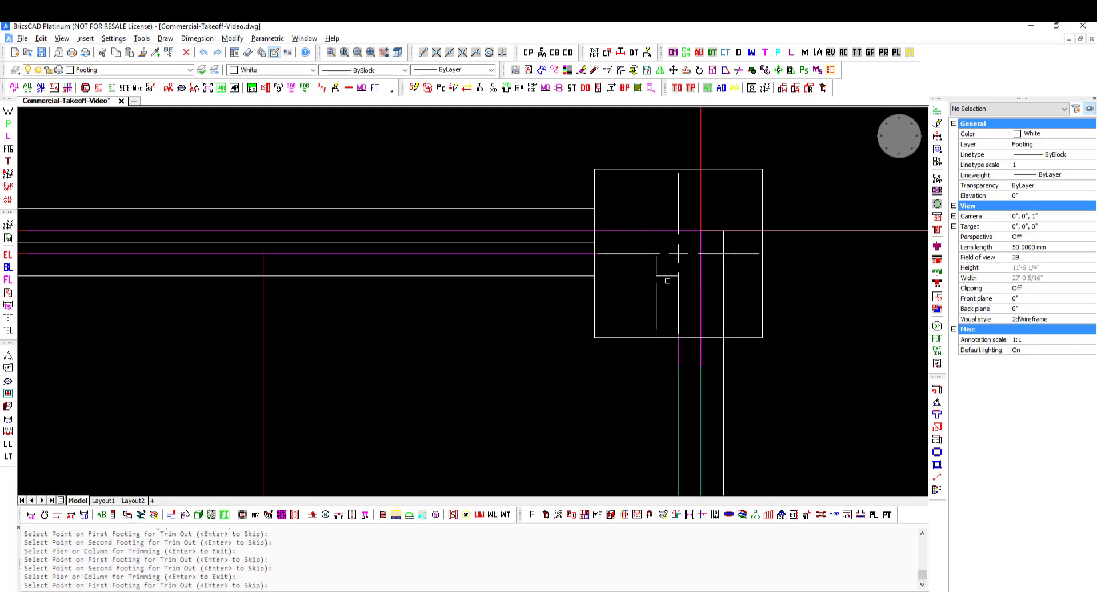
left_click(660, 300)
left_click(605, 256)
key("Return")
- Trim the right wall's footing lines out of the pier footing at the building's upper-right corner
left_click(559, 87)
left_click(595, 314)
left_click(657, 328)
left_click(691, 338)
left_click(677, 278)
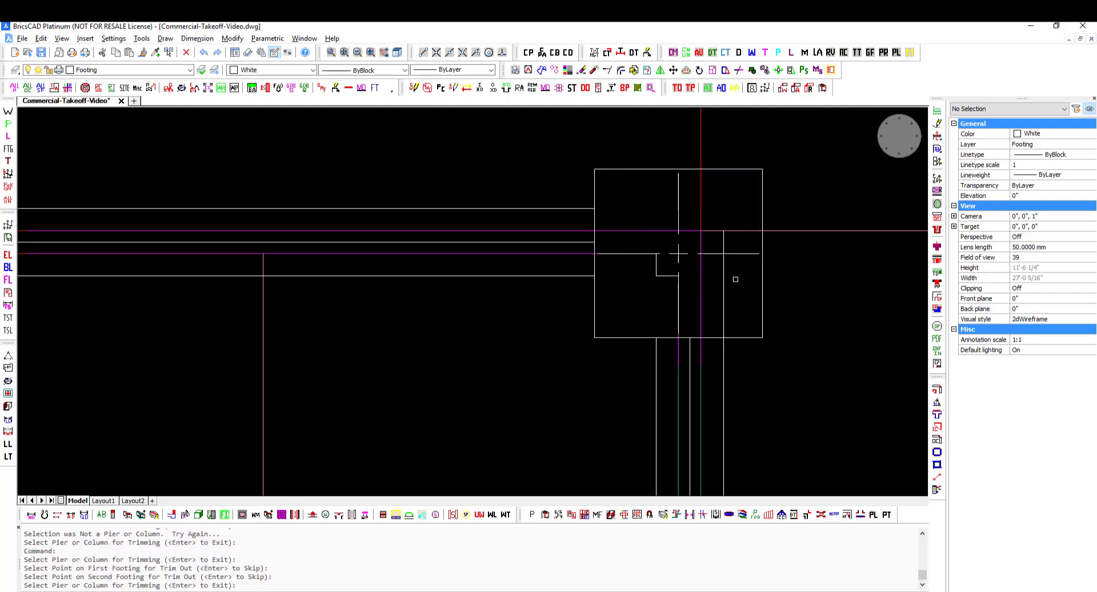
left_click(724, 282)
scroll(726, 285, "down", 2)
key("Return")
- Trim the right wall's footing lines out of its upper intermediate pier footing
scroll(548, 388, "up", 2)
left_click(529, 307)
left_click(558, 295)
left_click(652, 283)
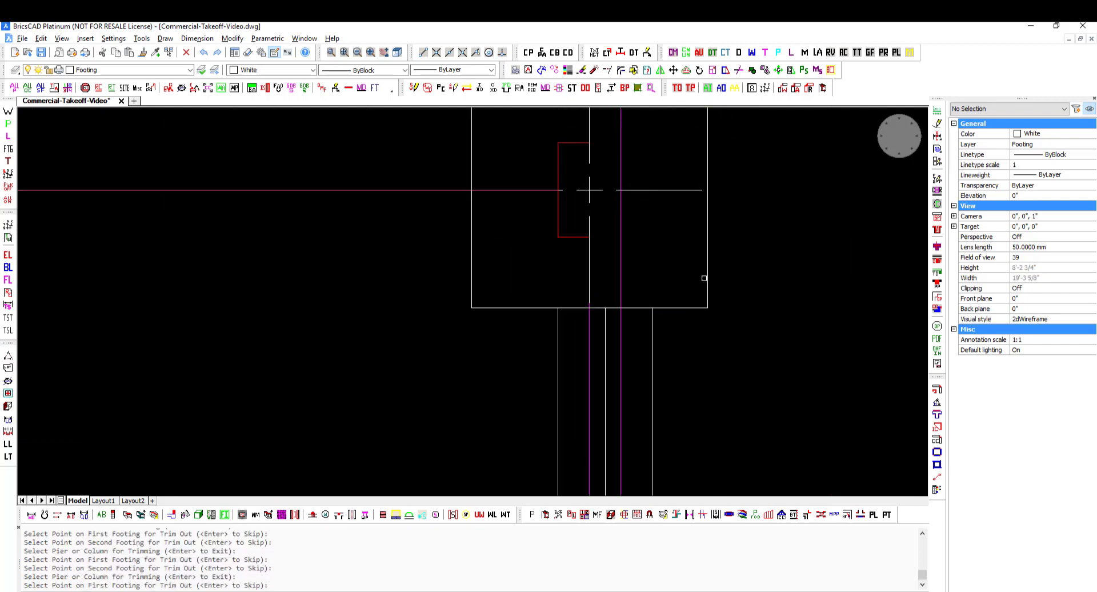
- Trim the right wall's footing lines out of its middle pier footing
scroll(703, 278, "down", 2)
middle_click_drag(686, 446, 639, 138)
left_click(548, 355)
left_click(576, 342)
left_click(645, 349)
- Trim the right wall's footing lines out of its lower intermediate pier footing
middle_click_drag(705, 466, 651, 123)
scroll(599, 263, "up", 1)
left_click(538, 396)
left_click(584, 343)
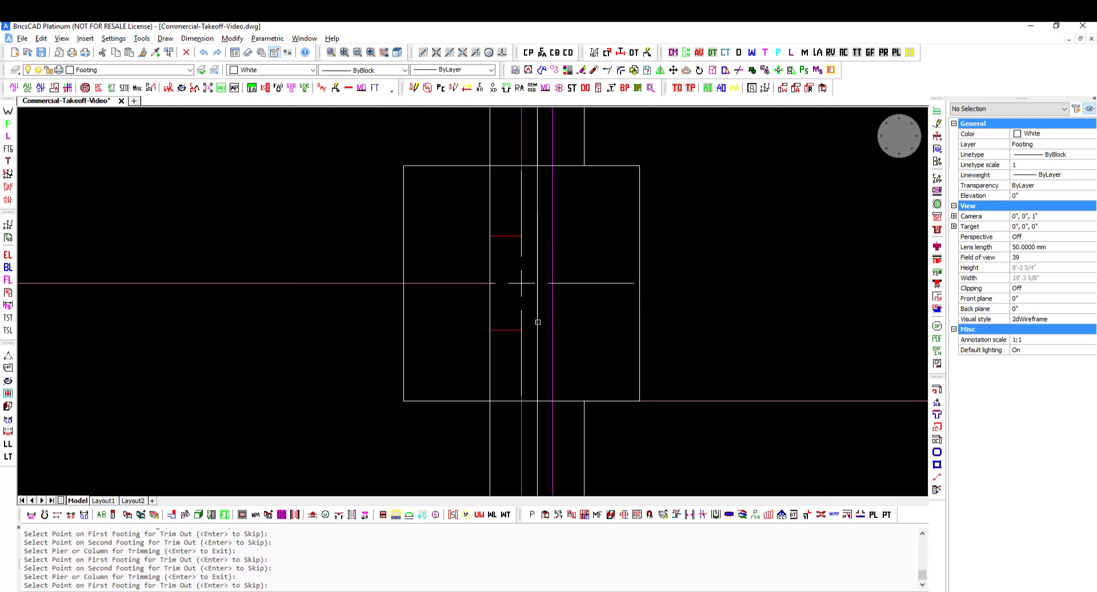
left_click(490, 323)
- Trim the right and bottom walls' footing lines out of the pier footing at the building's lower-right corner
middle_click_drag(605, 457, 610, 126)
left_click(610, 278)
left_click(588, 307)
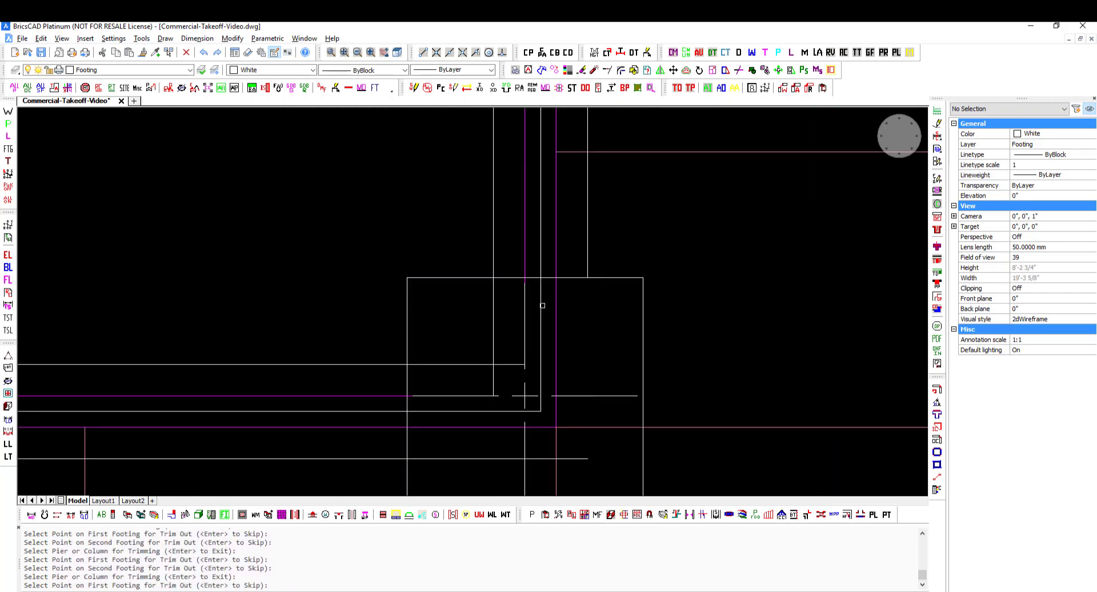
left_click(541, 307)
left_click(514, 278)
left_click(493, 312)
left_click(459, 412)
left_click(428, 457)
- Trim the bottom wall's footing lines out of the pier footing nearest the lower-right corner
middle_click_drag(194, 423, 674, 380)
left_click(478, 280)
left_click(462, 322)
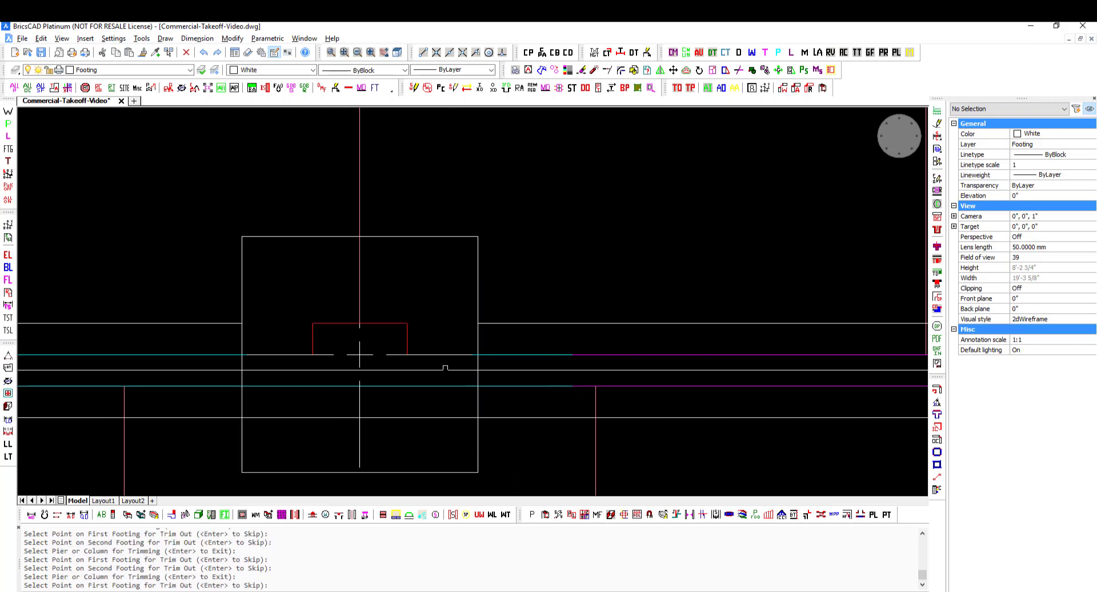
left_click(445, 369)
- Trim the bottom wall's footing lines out of its middle pier footing
middle_click_drag(243, 377, 935, 319)
middle_click_drag(188, 337, 725, 351)
left_click(534, 264)
left_click(599, 88)
left_click(523, 246)
left_click(507, 279)
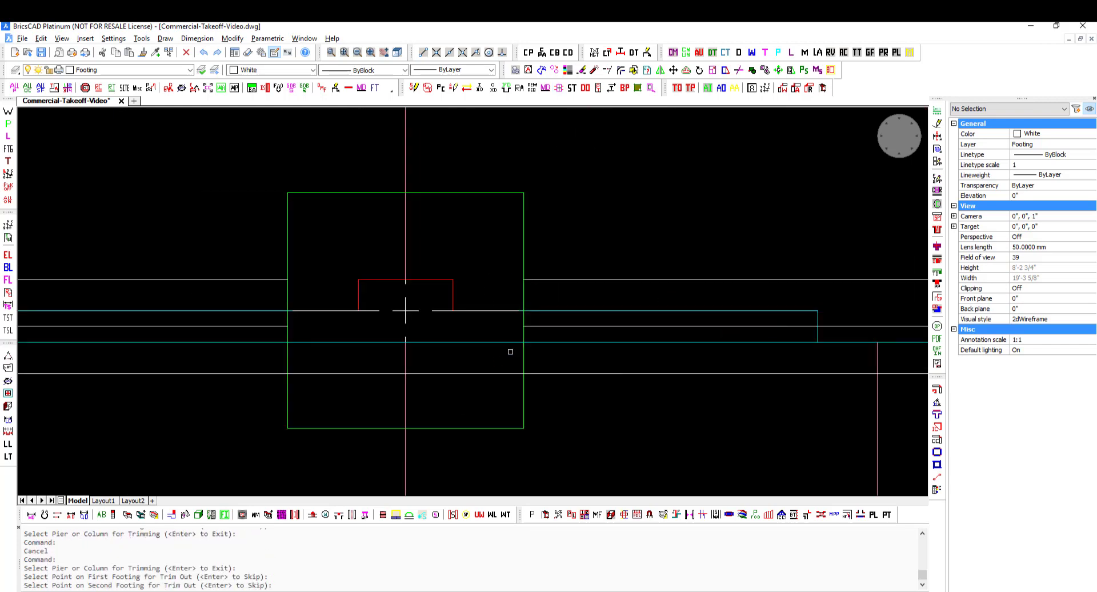
left_click(510, 374)
- Trim the bottom wall's footing lines out of the intermediate pier footing nearest the lower-left corner
middle_click_drag(149, 343, 885, 378)
left_click(732, 280)
left_click(712, 312)
middle_click_drag(143, 389, 891, 354)
left_click(483, 249)
left_click(464, 279)
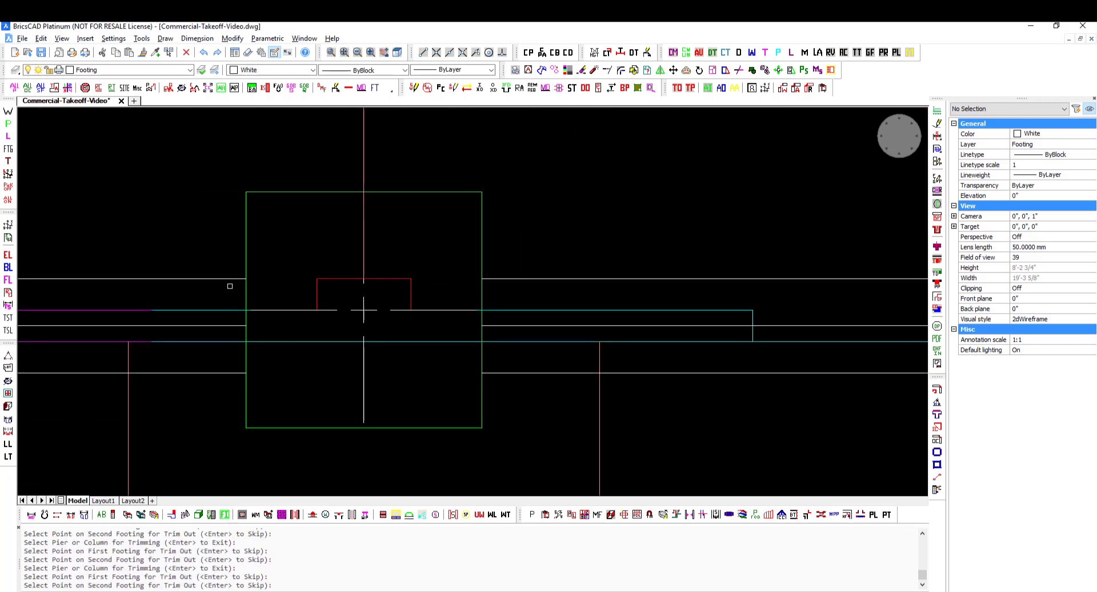
- Trim the bottom and left walls' footing lines out of the pier footing at the building's lower-left corner
middle_click_drag(228, 287, 481, 252)
left_click(246, 309)
left_click(349, 248)
scroll(513, 325, "down", 2)
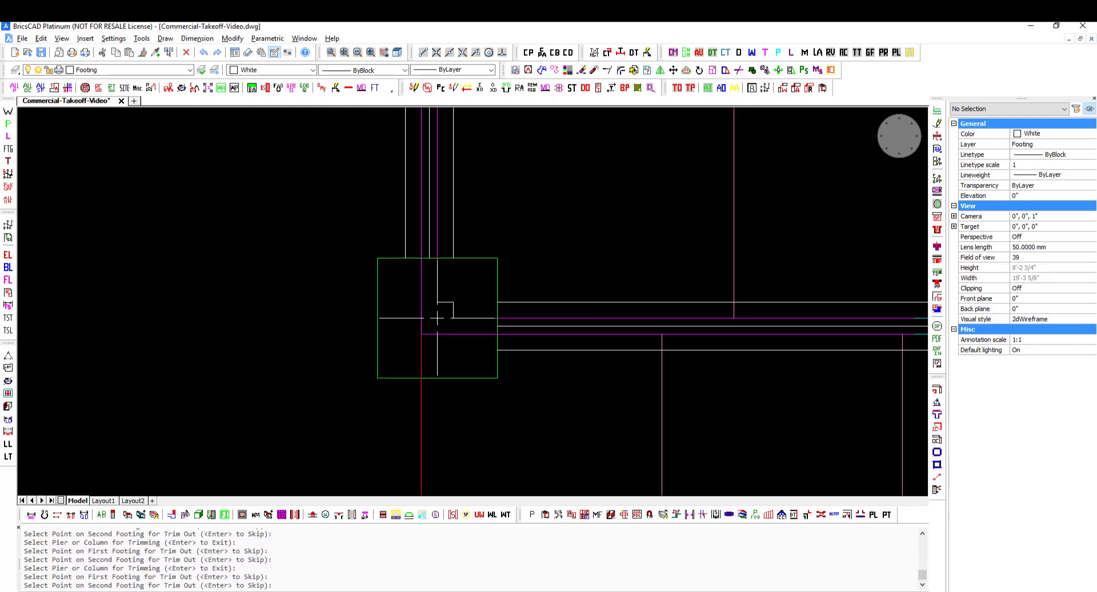
- Trim the left wall's footing lines out of its lower intermediate pier footing
scroll(445, 189, "up", 1)
middle_click_drag(440, 149, 417, 343)
left_click(492, 318)
left_click(344, 385)
- Trim the left wall's footing lines out of its remaining pier footings below the upper-left corner and end the pier trimming
middle_click_drag(417, 125, 404, 271)
left_click(470, 394)
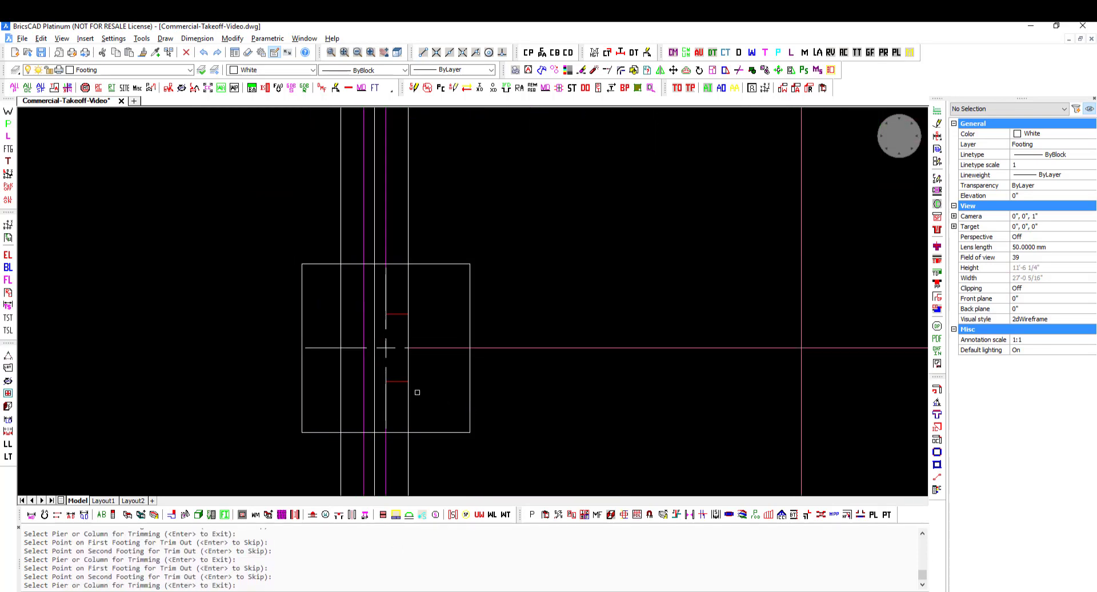
left_click(408, 393)
left_click(375, 396)
left_click(328, 431)
left_click(342, 406)
middle_click_drag(513, 154, 503, 400)
left_click(470, 426)
key("Escape")
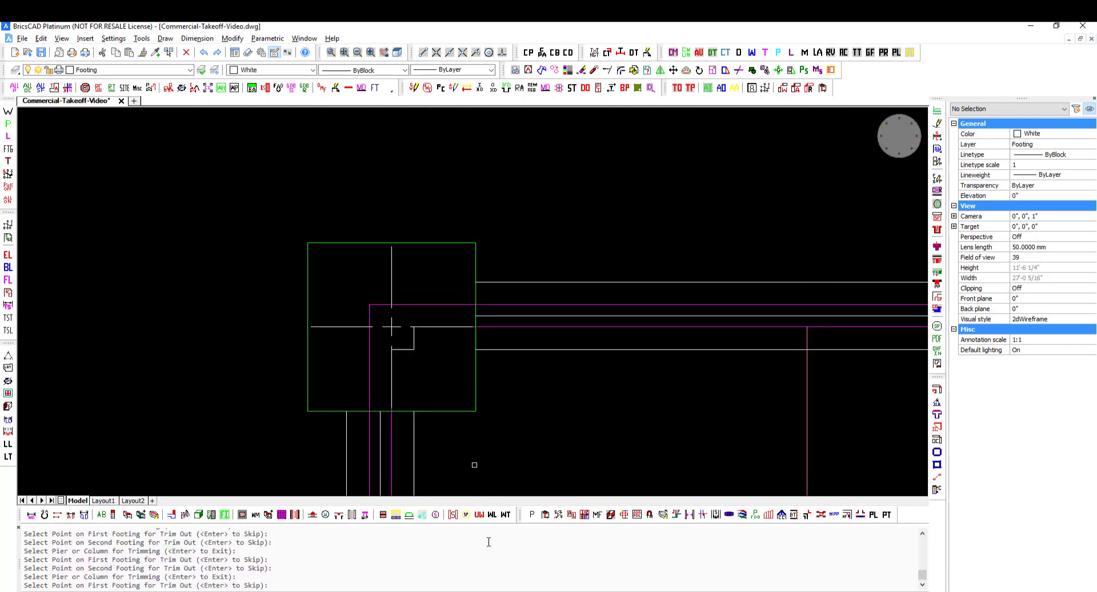
- Generate the TakeOff quantity list for all objects and place it above the slab quantities beside the building
scroll(698, 372, "down", 6)
middle_click_drag(577, 217, 570, 264)
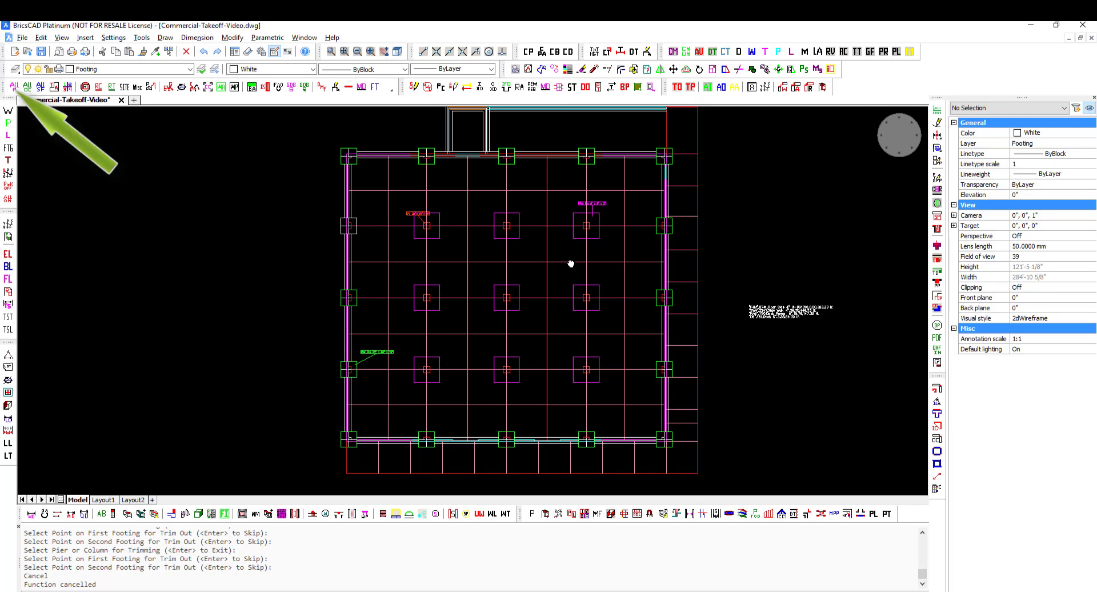
scroll(571, 264, "down", 3)
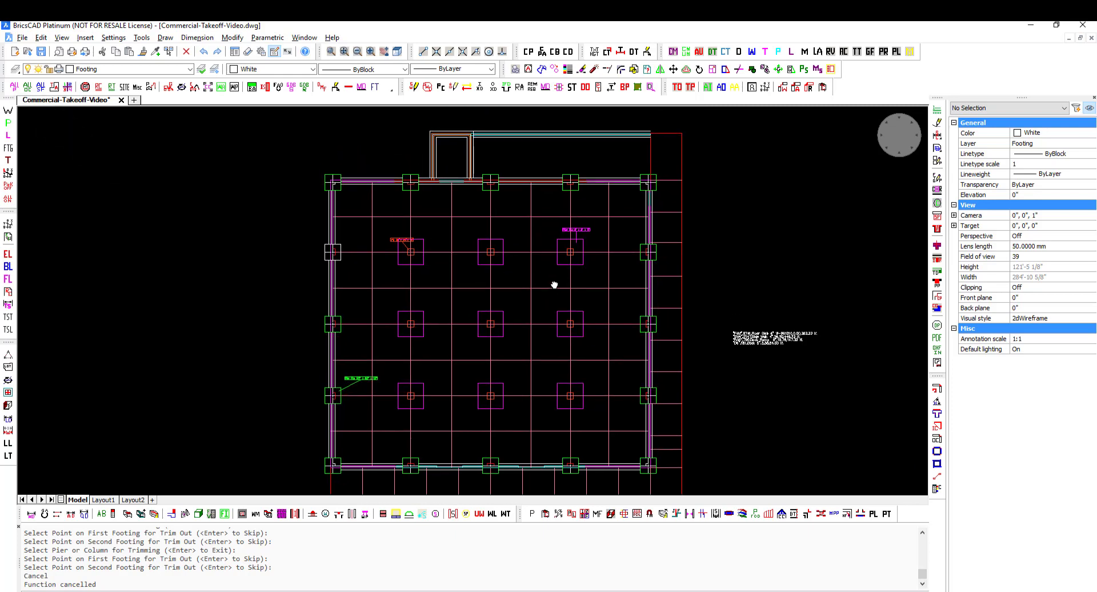
left_click(25, 88)
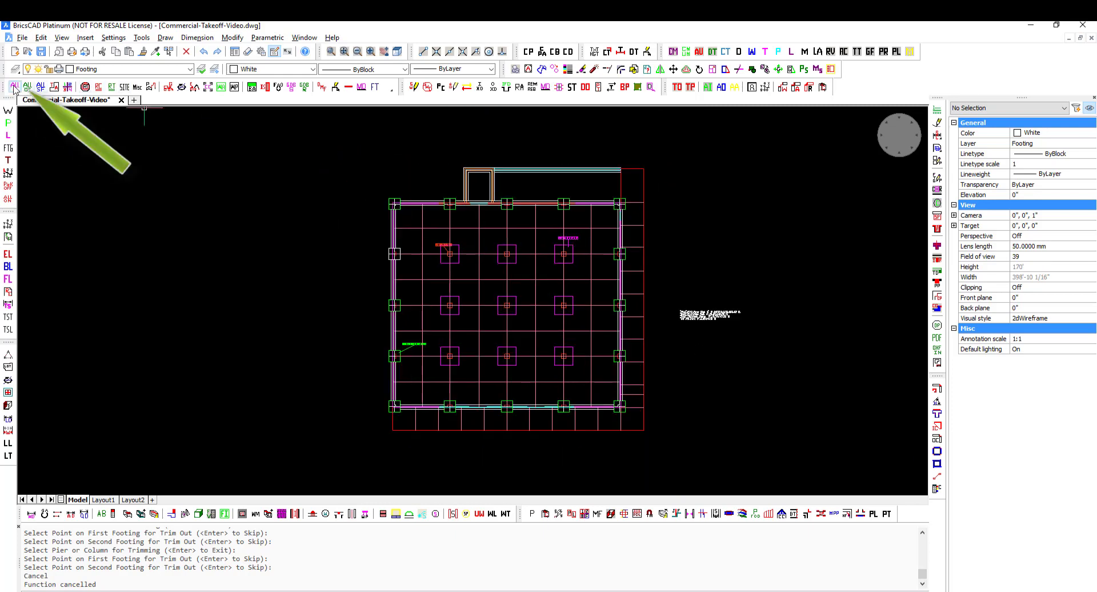
key("Return")
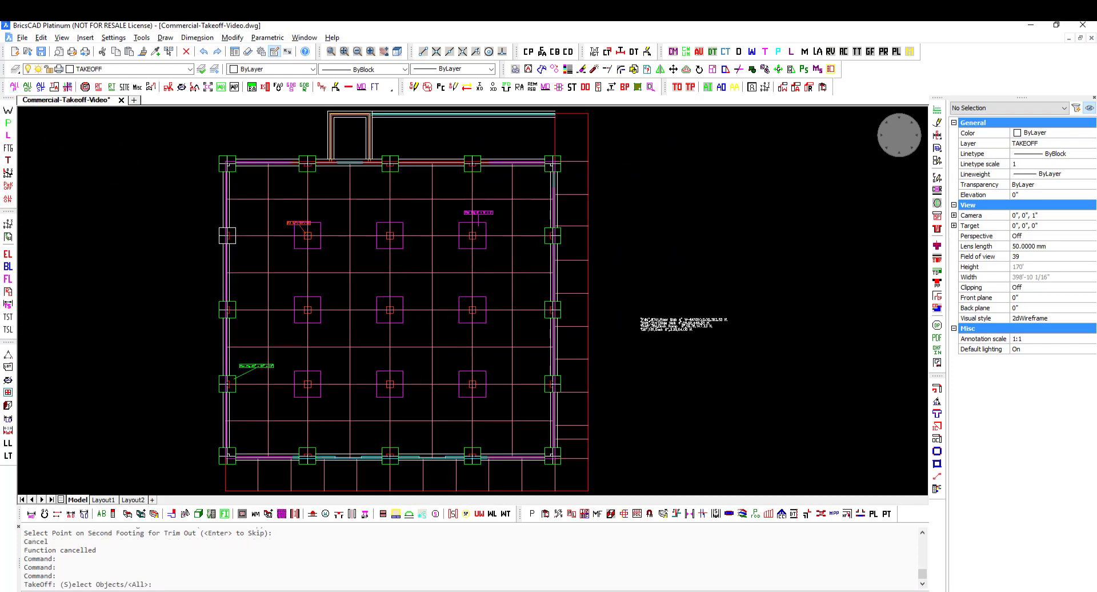
scroll(737, 323, "up", 6)
scroll(679, 269, "up", 9)
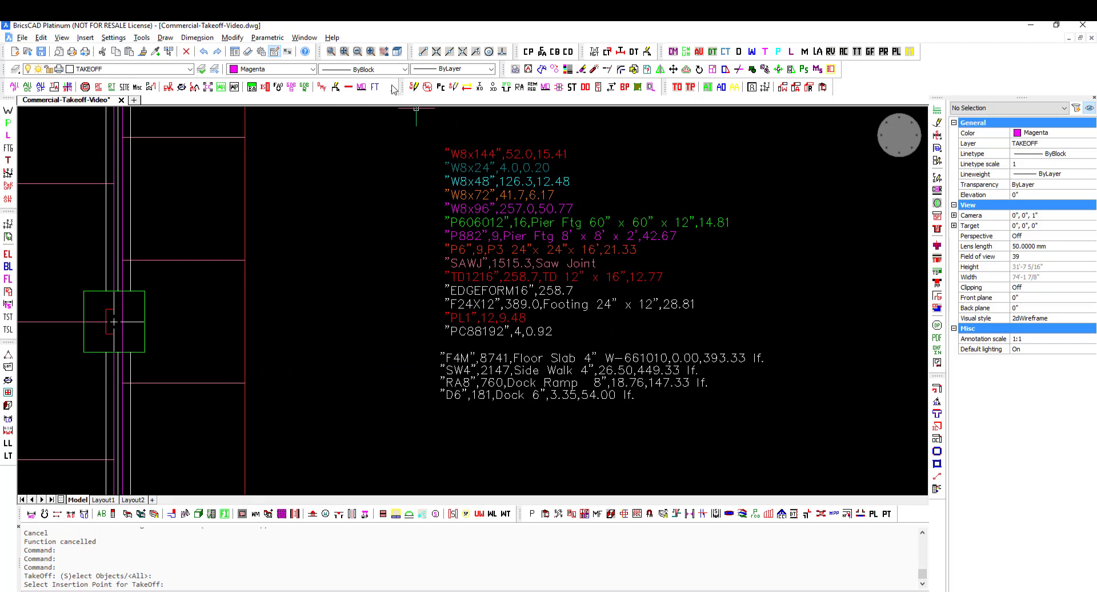
- Start the takeoff export with all the quantity text lines selected except the EDGEFORM16 line
left_click(335, 87)
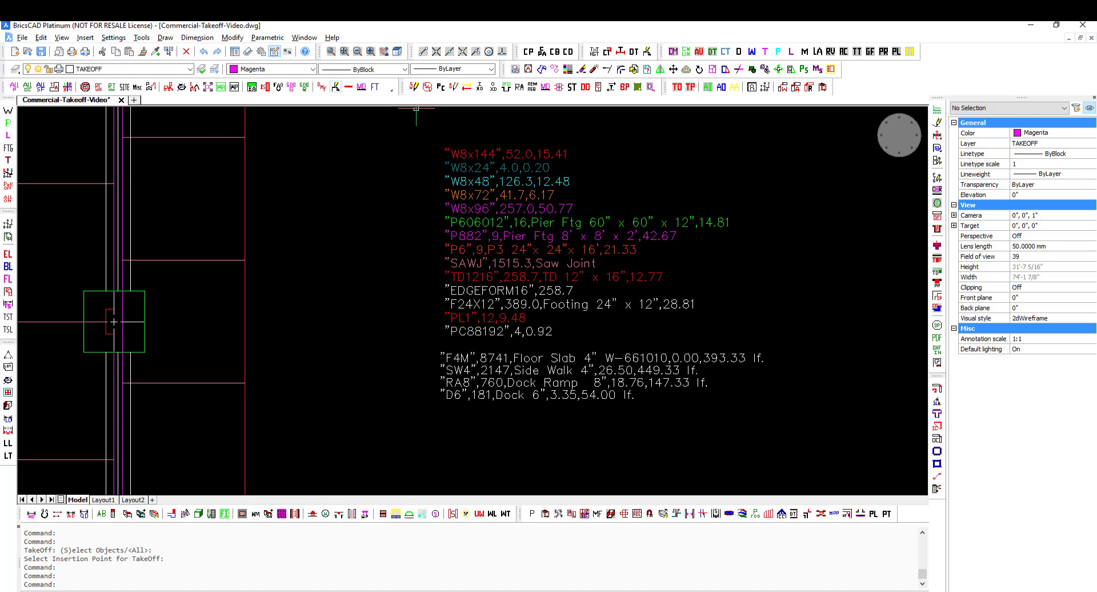
left_click(433, 130)
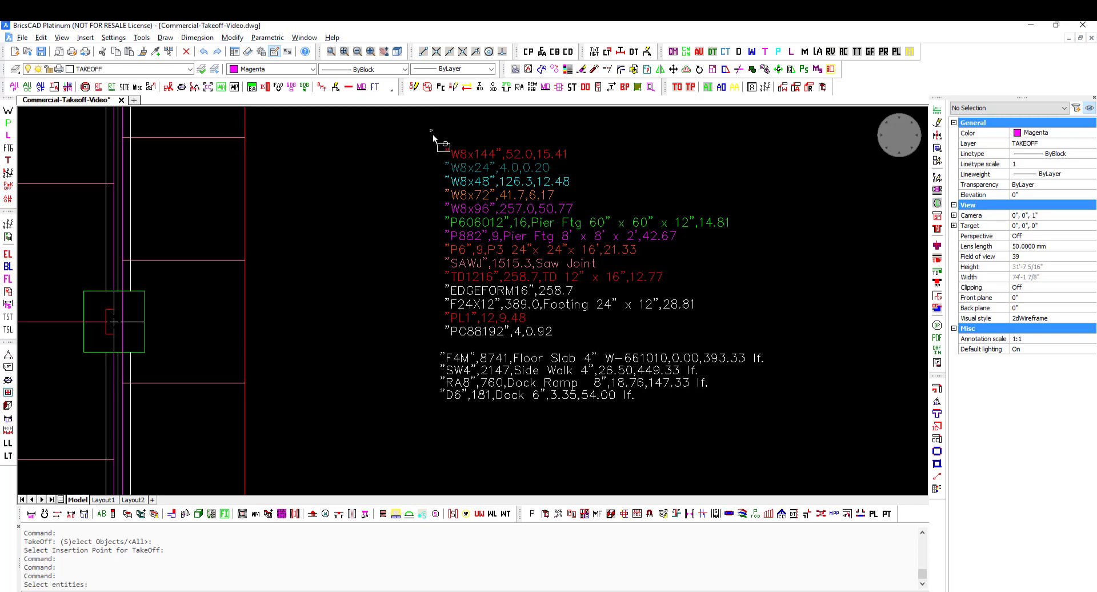
left_click(786, 428)
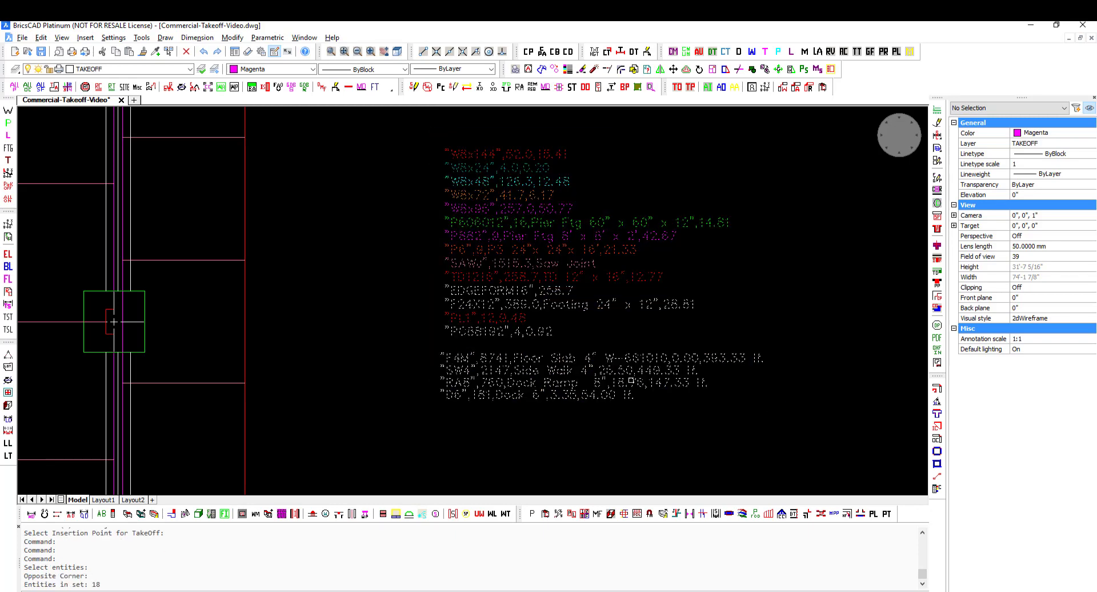
type("r")
key("Return")
left_click(511, 295)
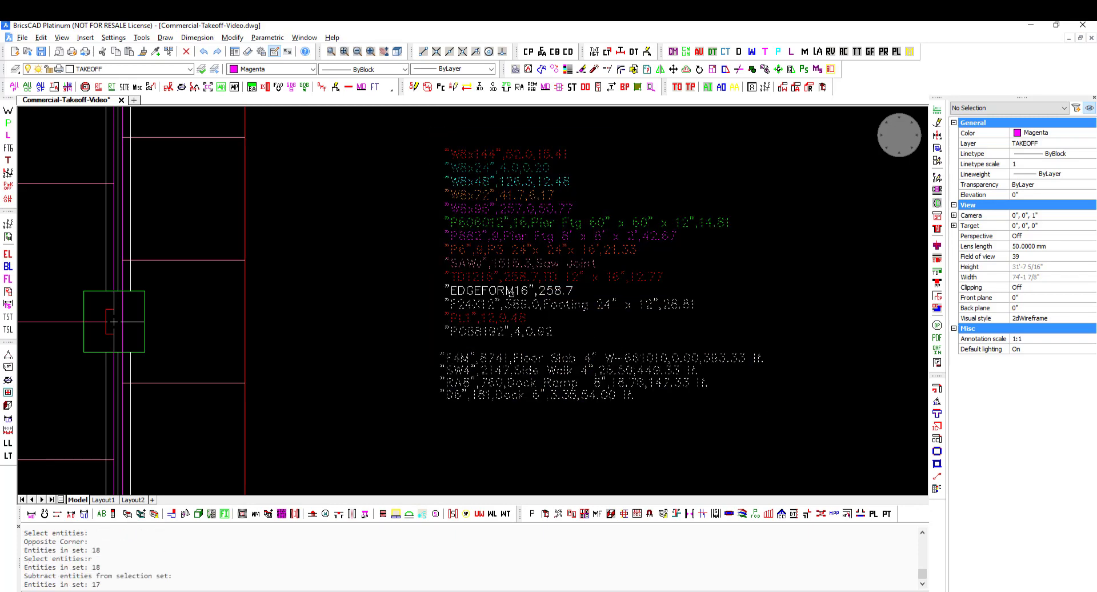
key("Return")
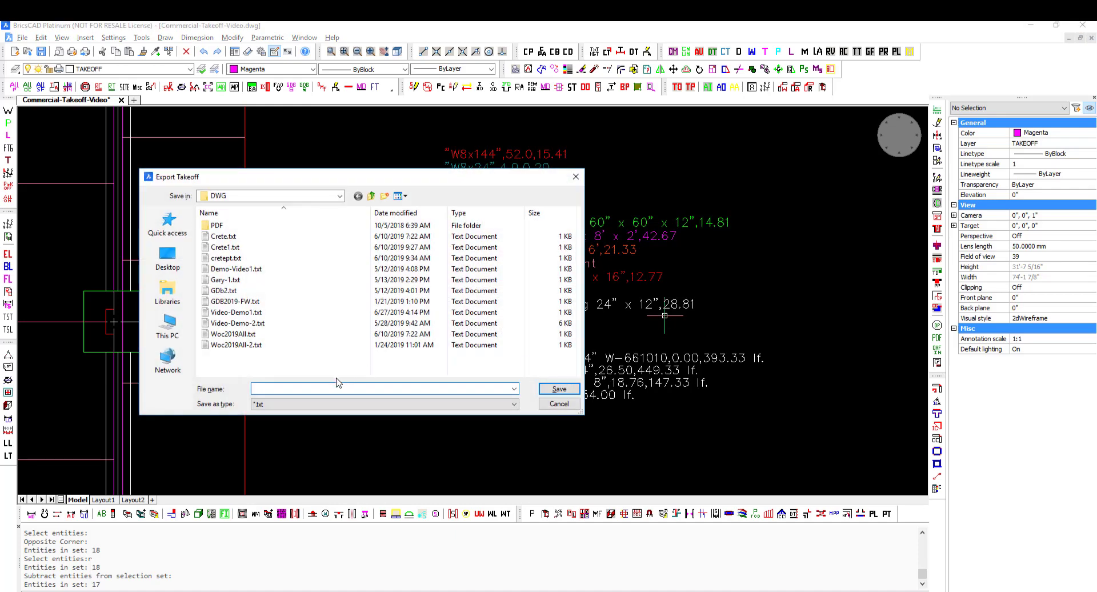
- Save the exported takeoff as a text file named Video-Commercial-Takeoff in the DWG folder
type("V")
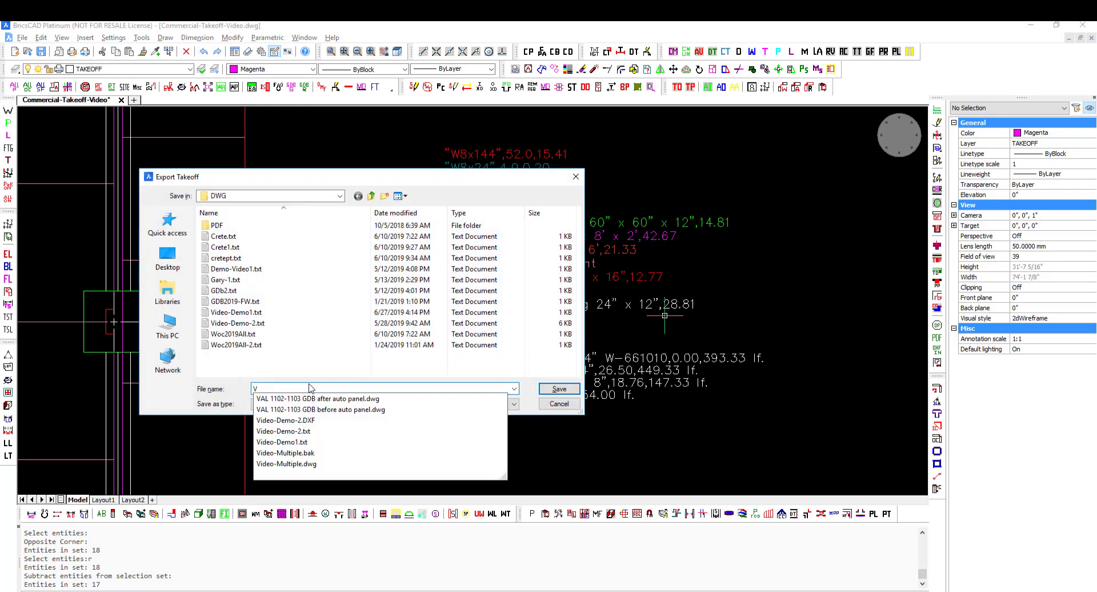
type("ideo-Co")
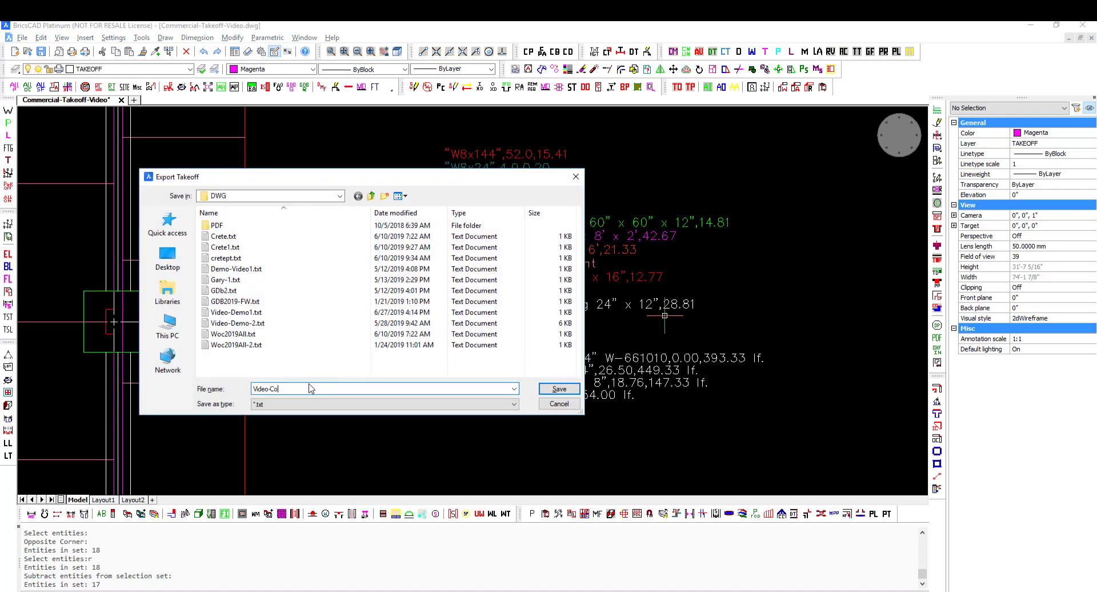
type("mmercial-Takeoff")
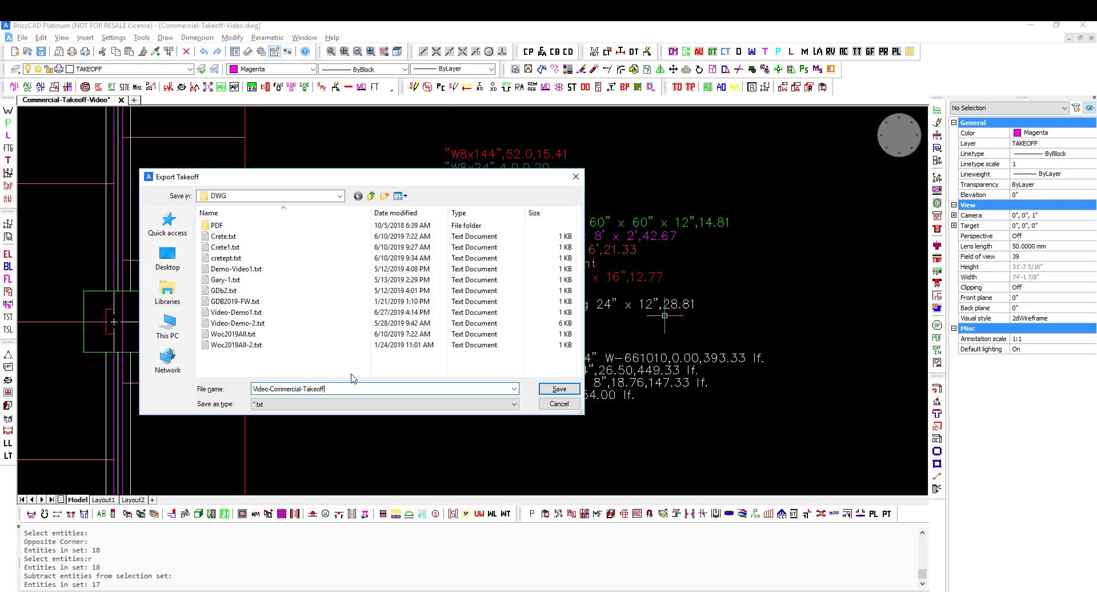
left_click(559, 389)
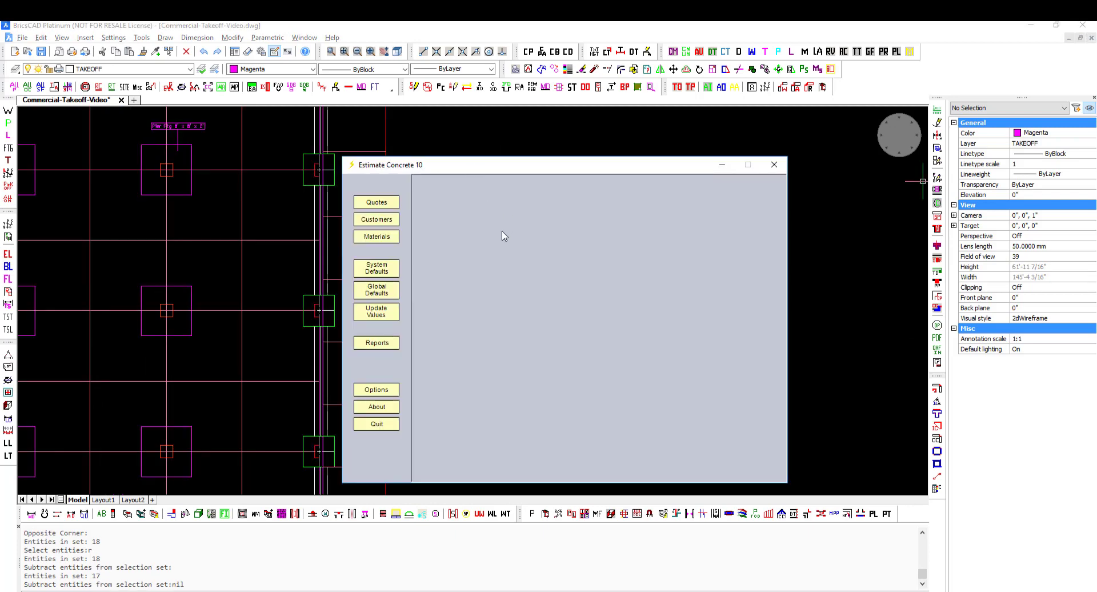
- Start a new quote in Estimate Concrete 10 and set its customer to ABC Building Group
left_click(379, 203)
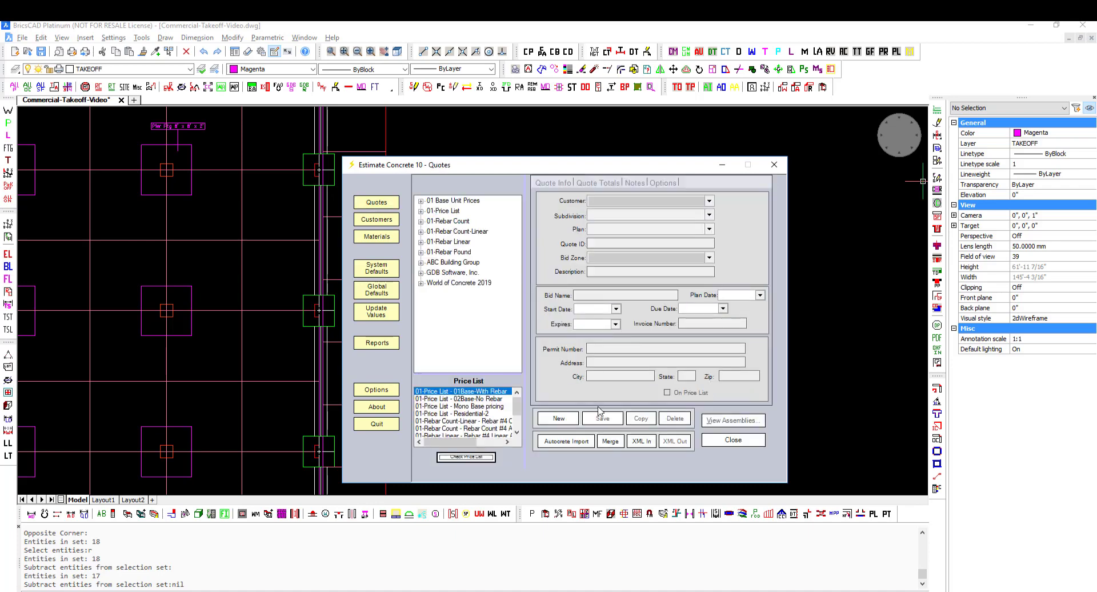
left_click(573, 421)
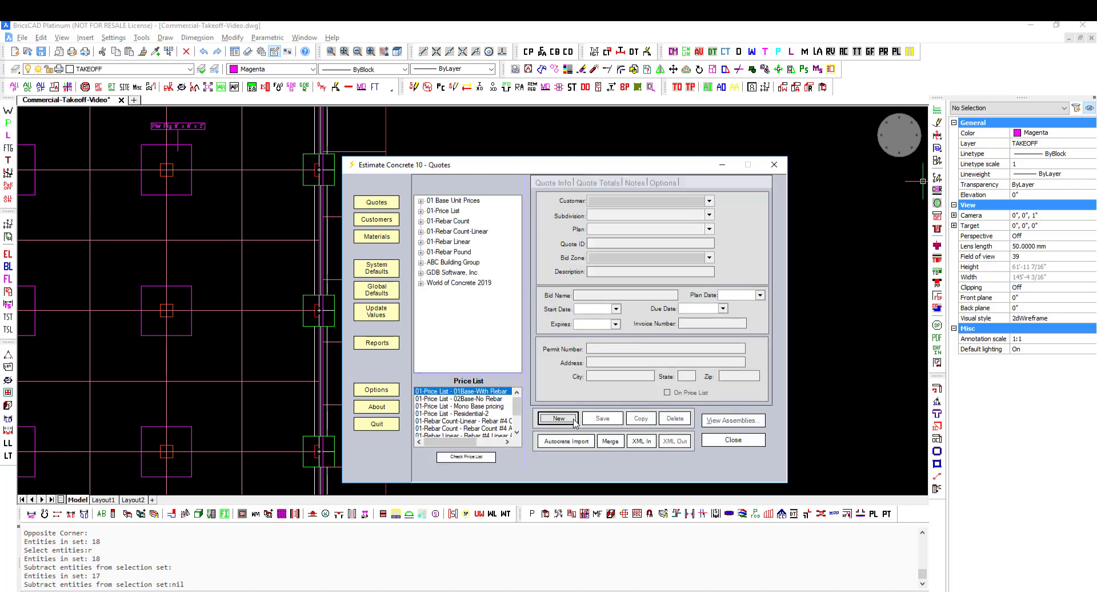
left_click(575, 423)
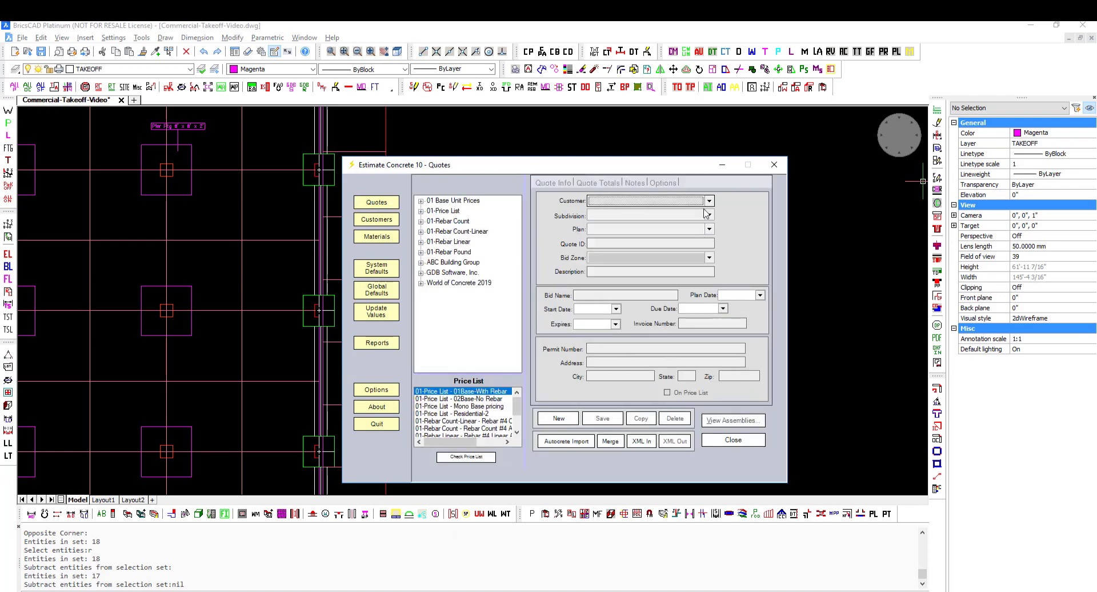
left_click(697, 201)
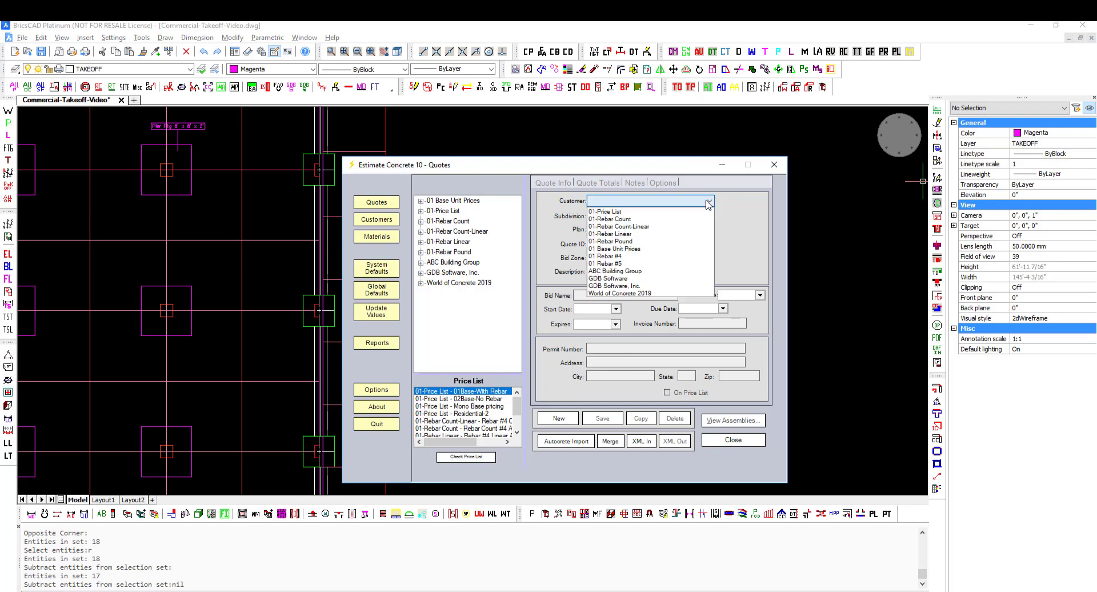
left_click(616, 271)
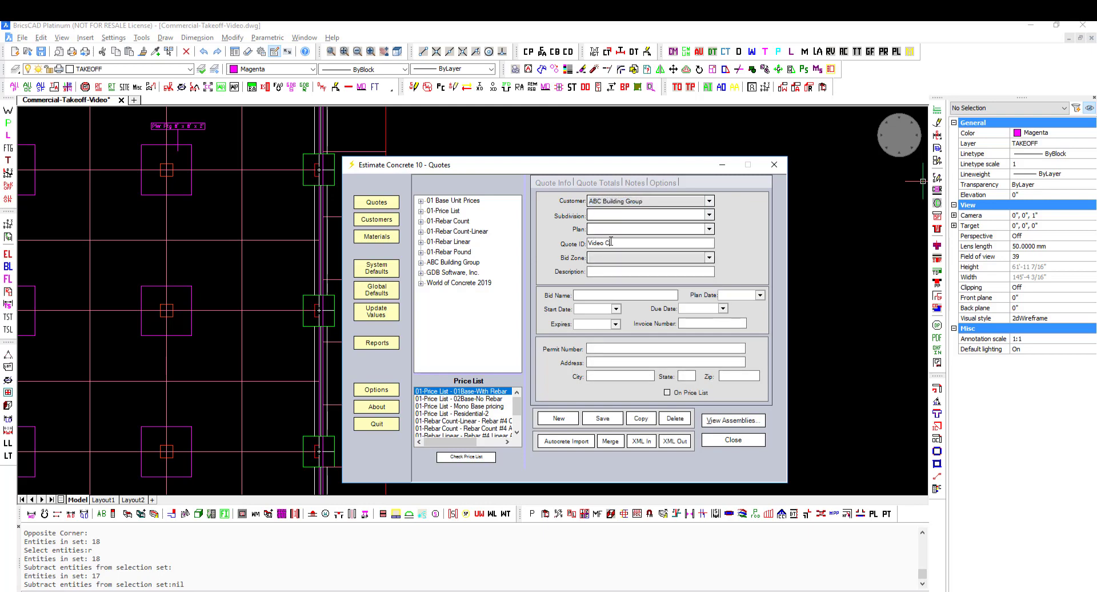
- Set the quote's ID to Video Commercial and its bid zone to Zone1, and save the quote
left_click(610, 242)
type("Video Commercial")
left_click(651, 258)
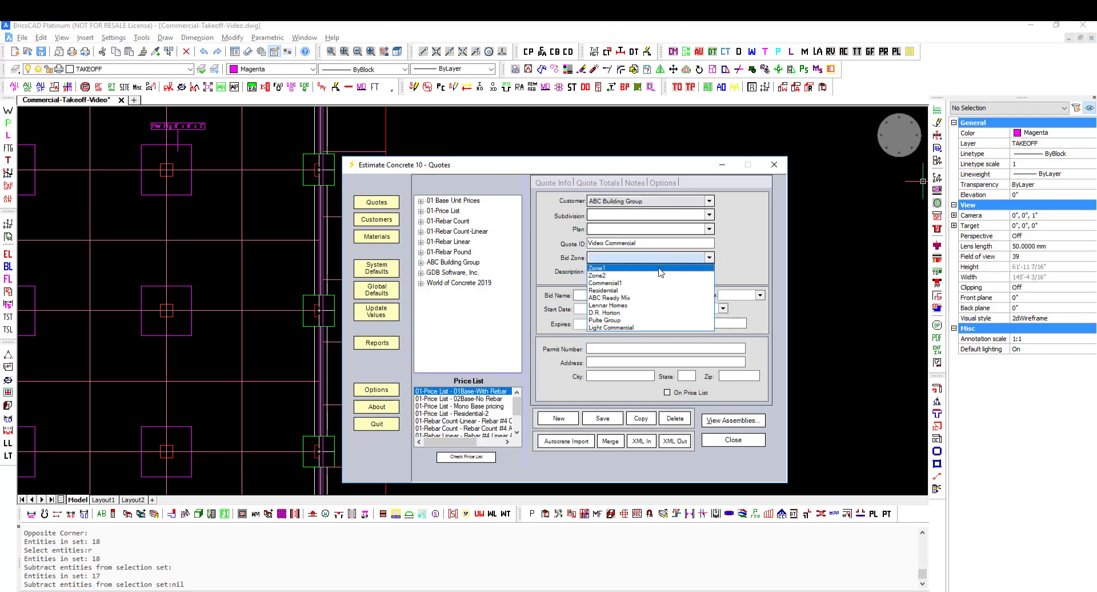
left_click(651, 267)
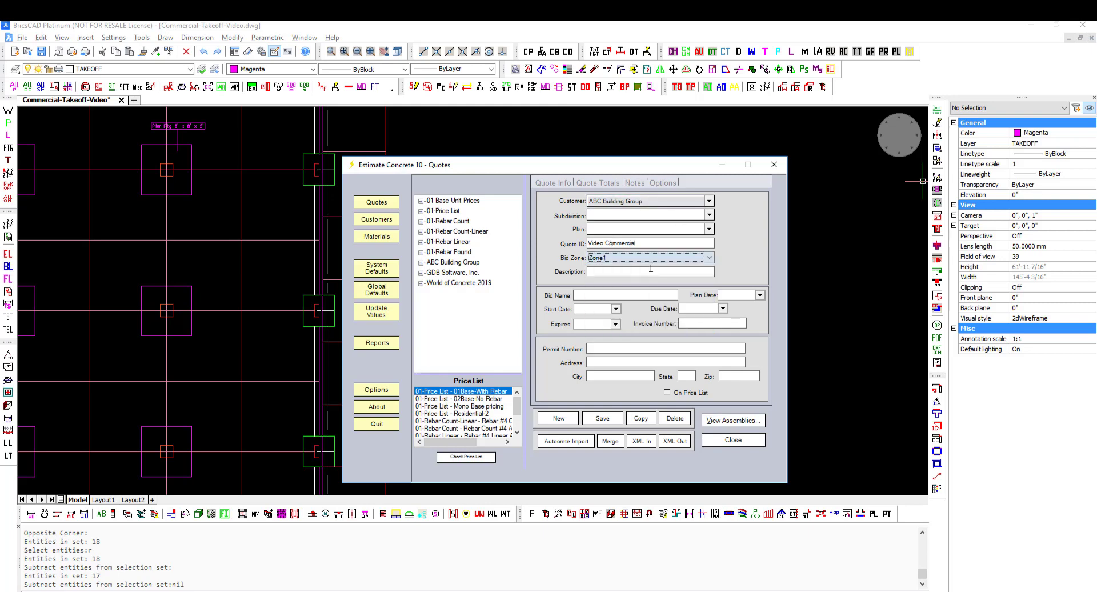
left_click(611, 422)
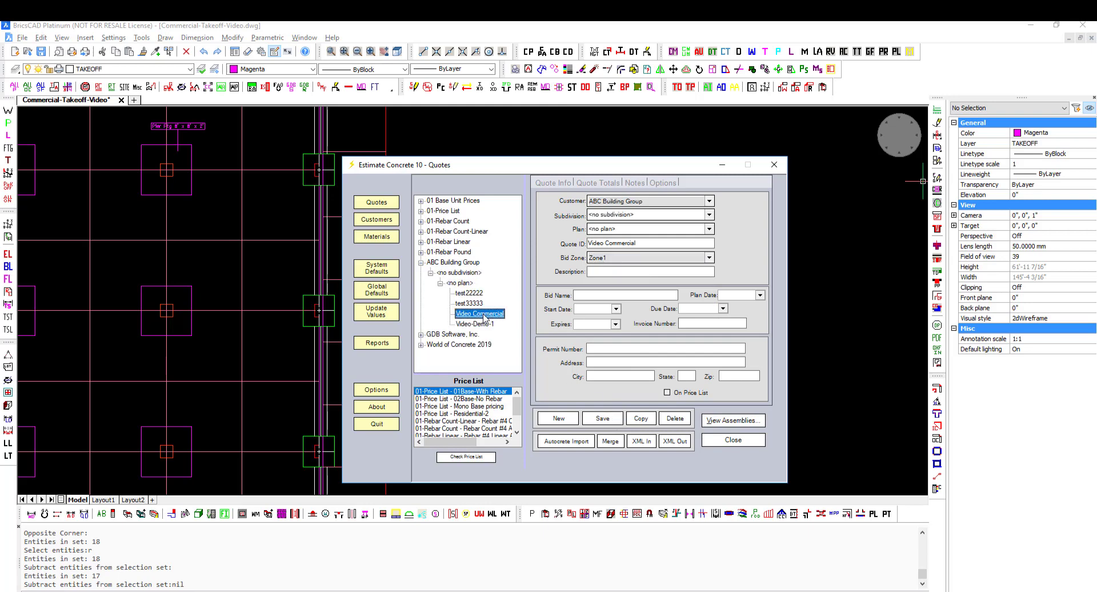
- Import the assemblies from Video-Commercial-Takeoff.txt in the DWG folder into the Video Commercial quote
left_click(555, 446)
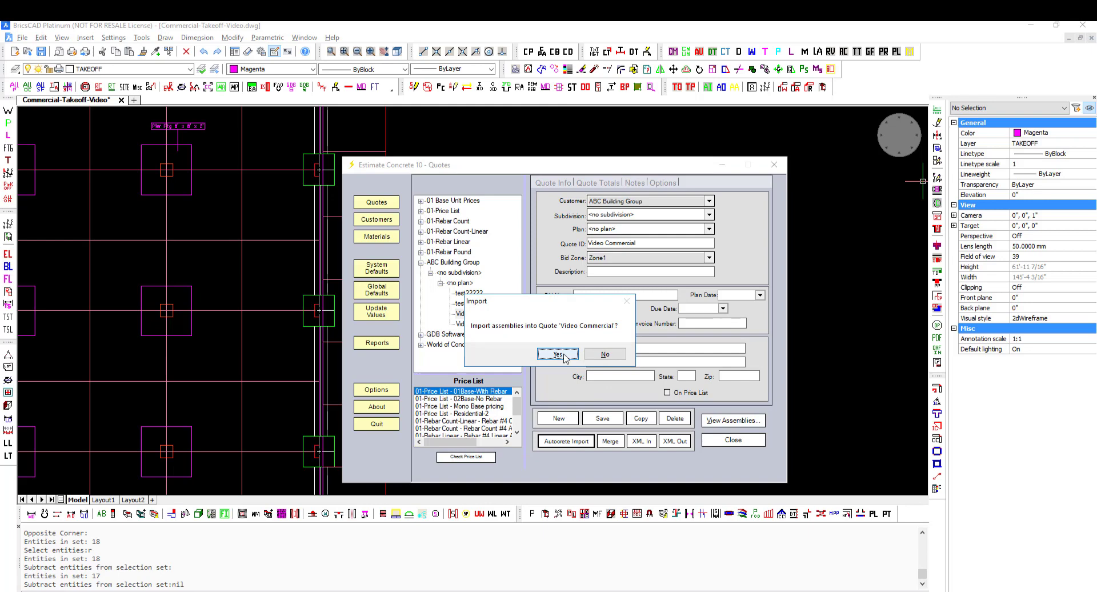
left_click(557, 354)
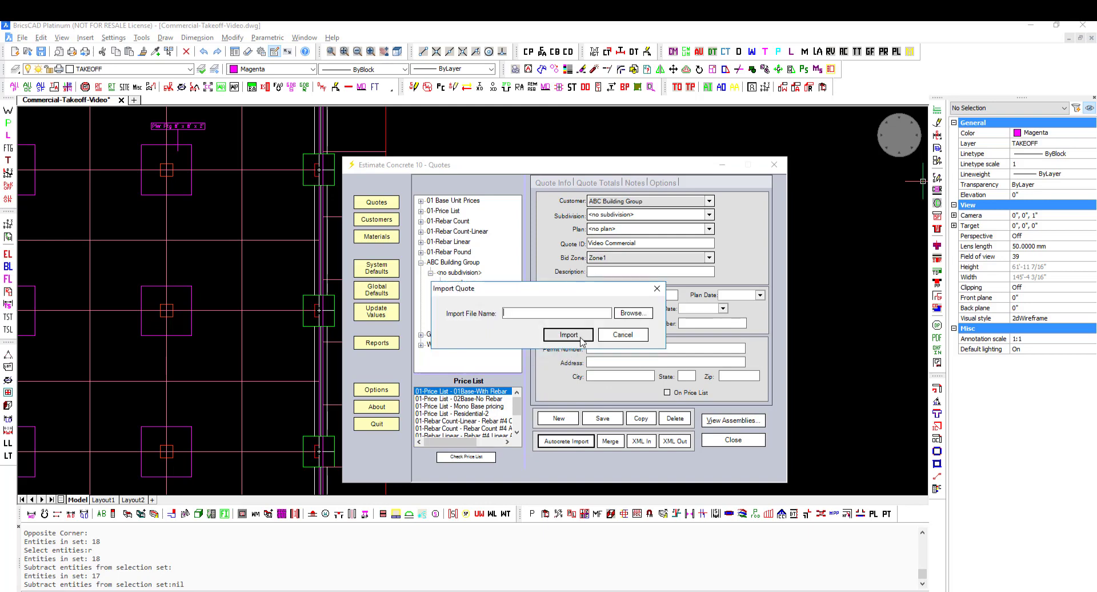
left_click(633, 313)
left_click(737, 375)
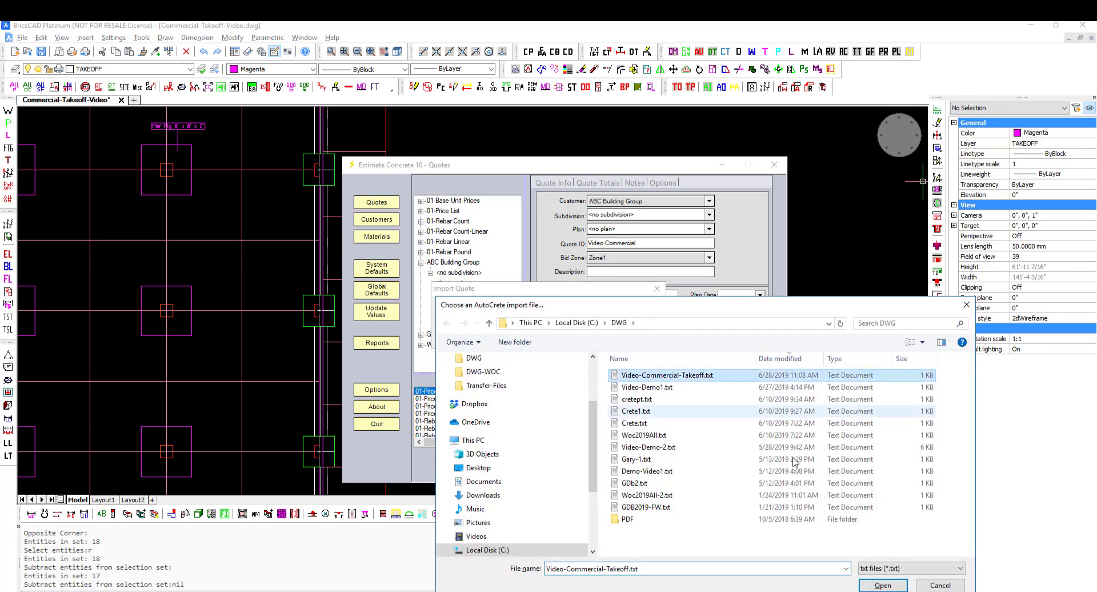
left_click(880, 584)
left_click(575, 342)
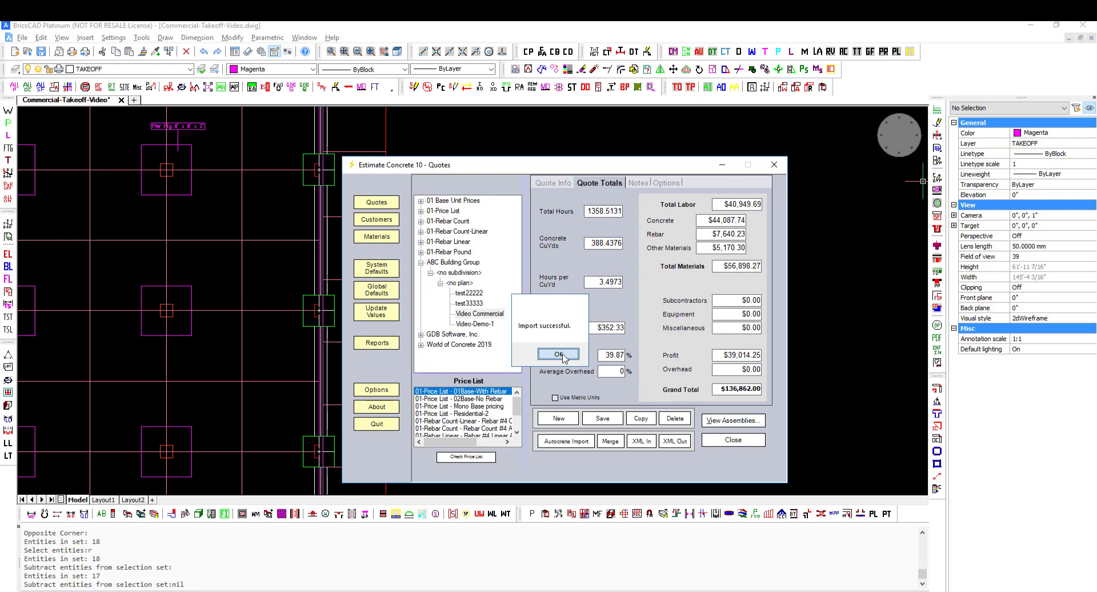
left_click(558, 354)
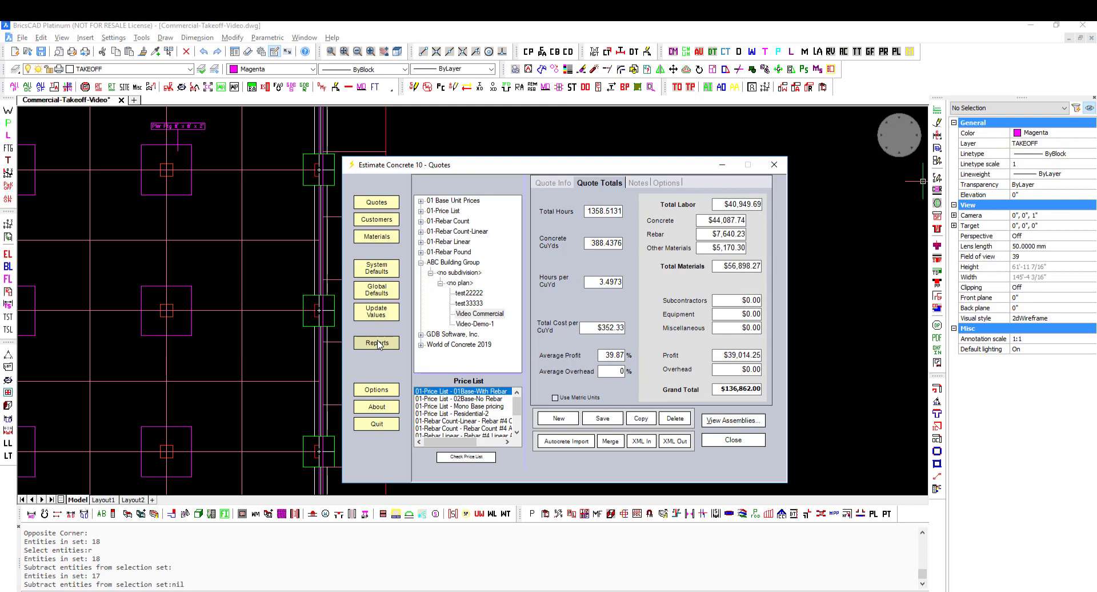
- Examine the quote's imported assemblies in every procedure group, and return to the quote totals
left_click(733, 420)
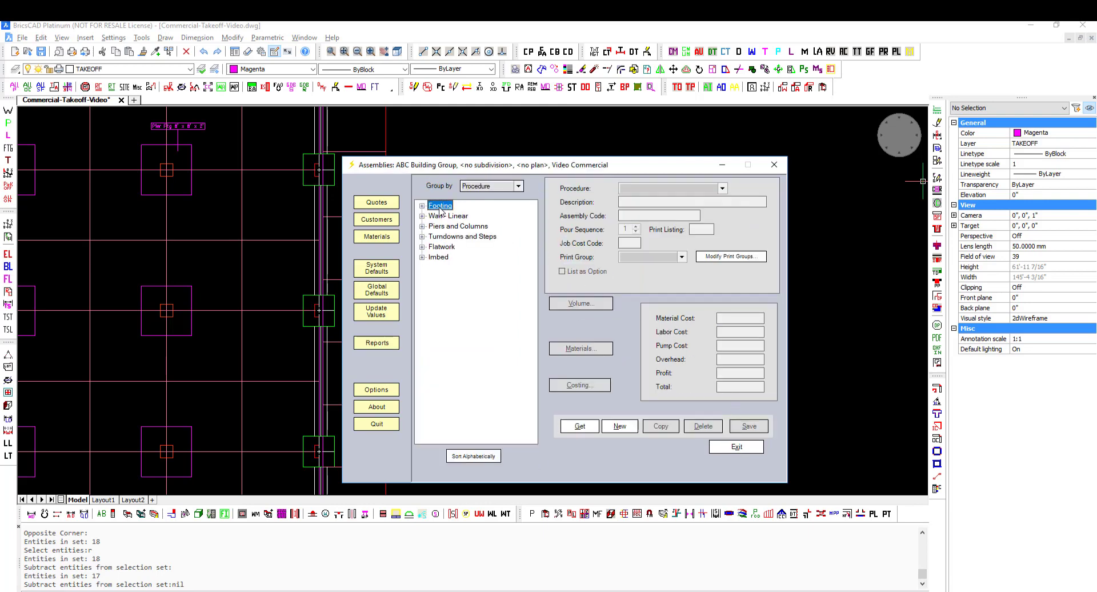
left_click(423, 206)
left_click(422, 226)
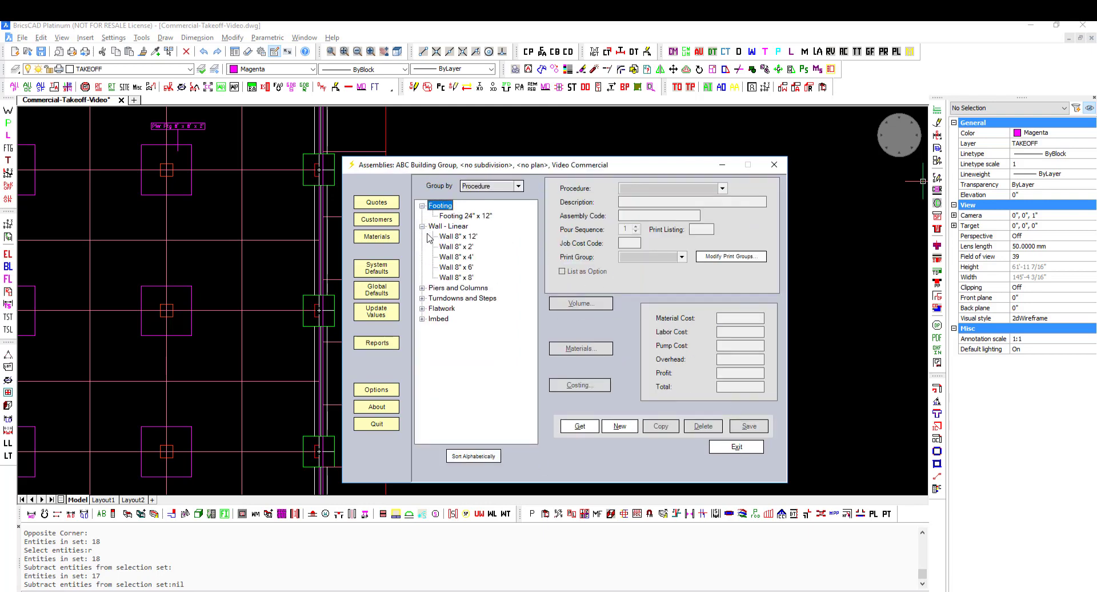
left_click(423, 288)
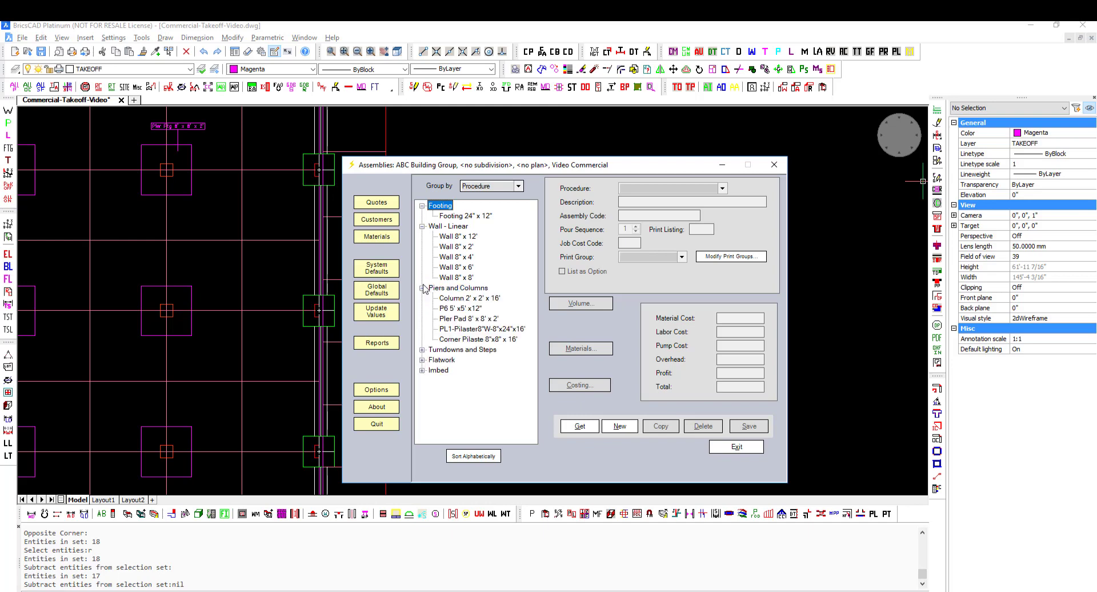
left_click(423, 350)
left_click(422, 370)
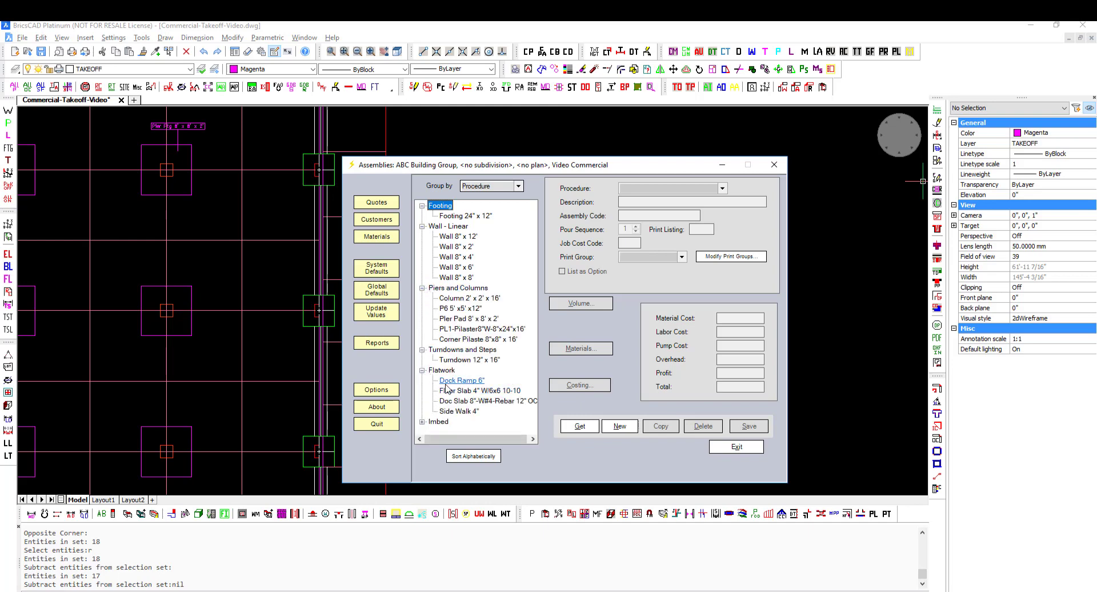
left_click(421, 422)
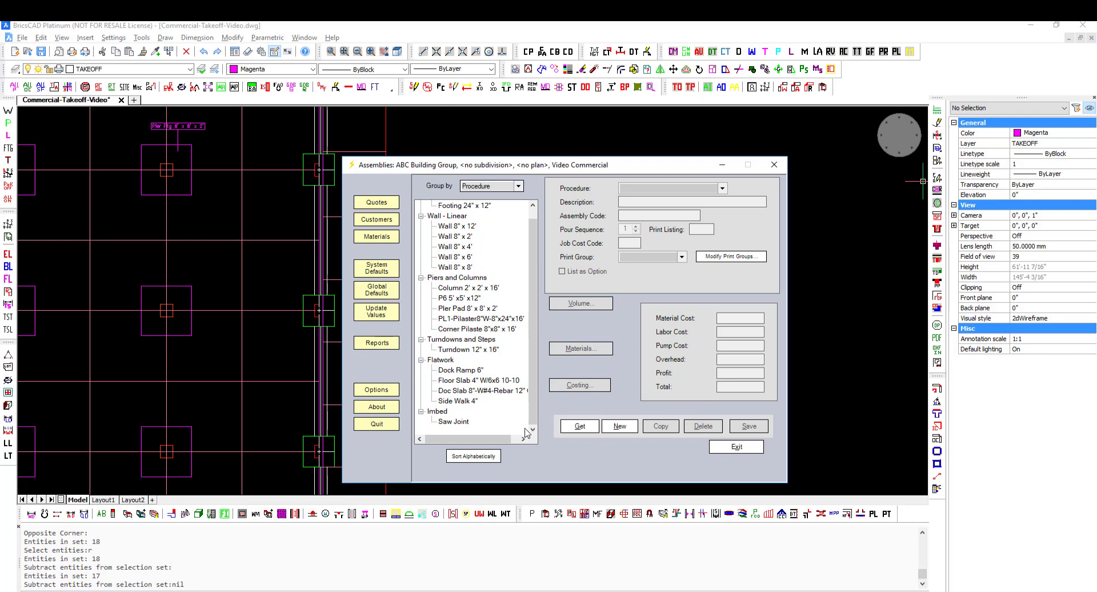
left_click_drag(531, 416, 535, 390)
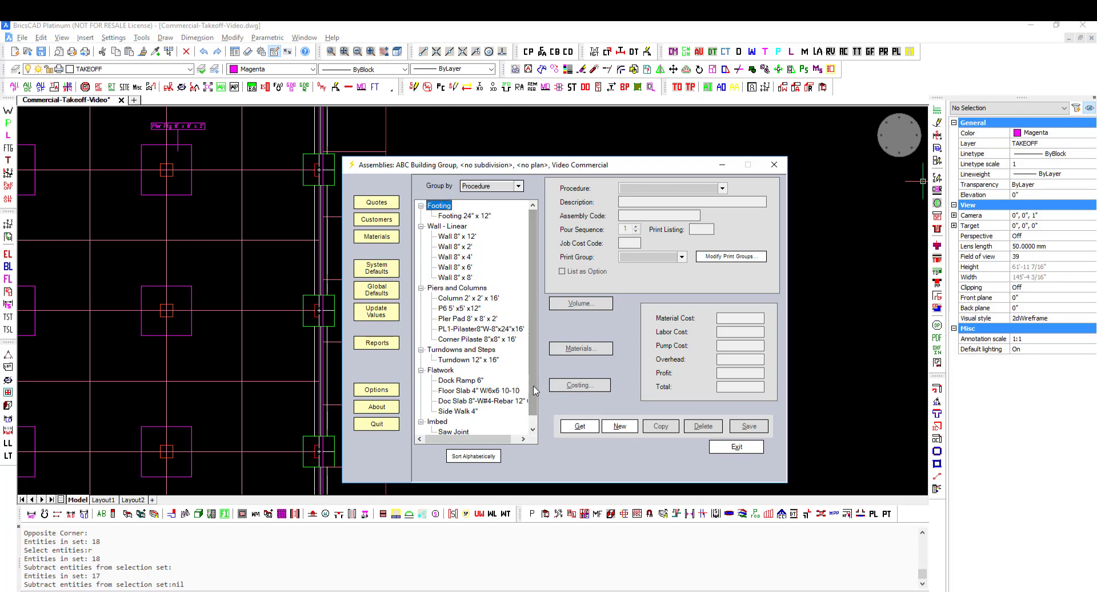
left_click(737, 447)
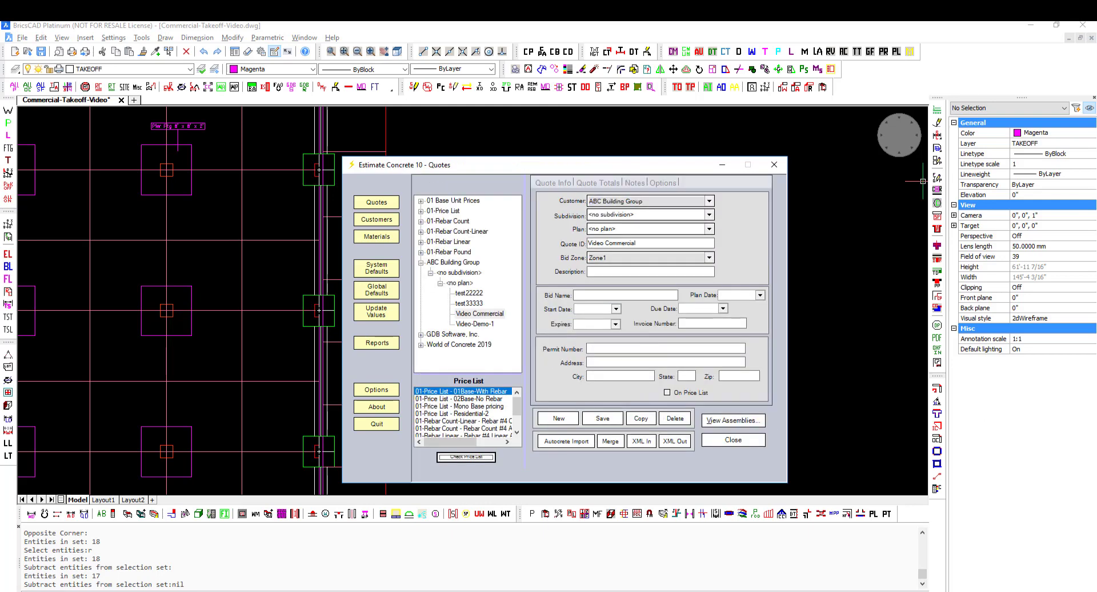
left_click(598, 183)
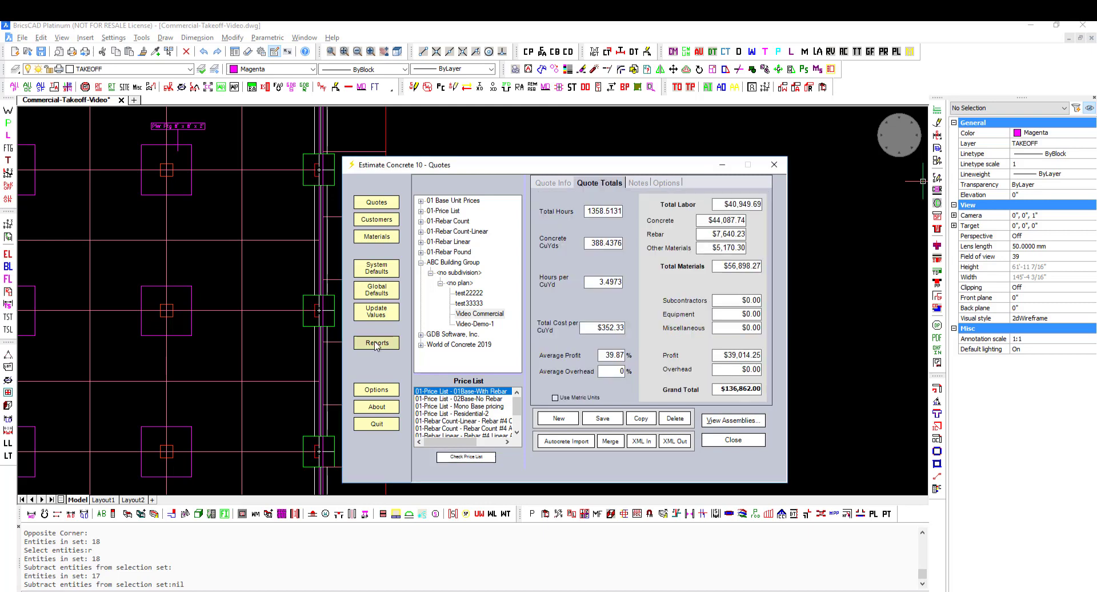
- Preview the Customer Quote report for Video Commercial with assemblies grouped by Procedure, and review it down to the total
left_click(378, 343)
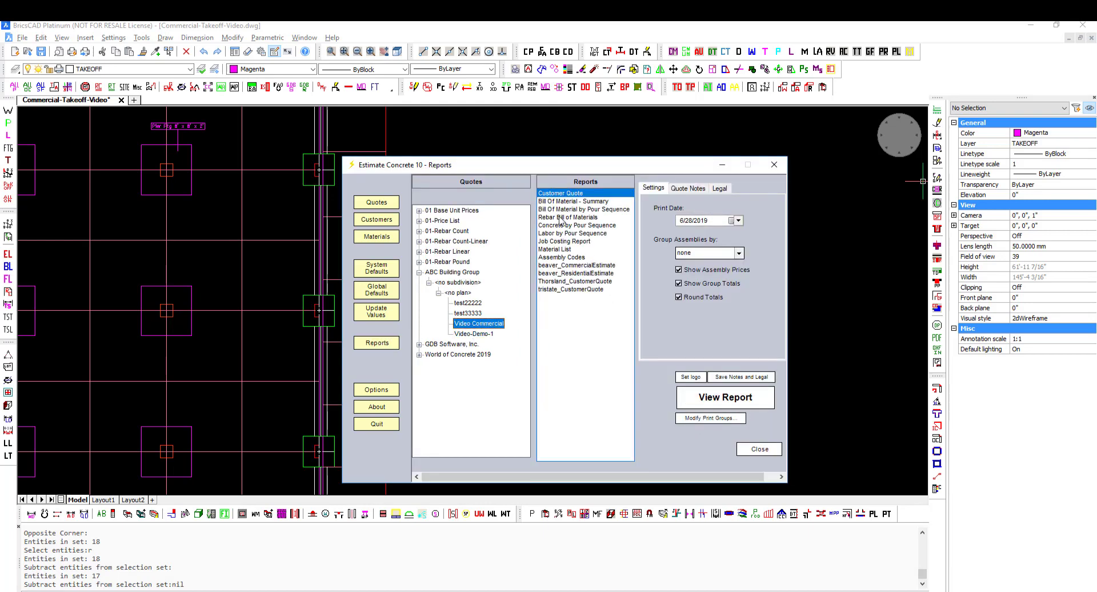
left_click(556, 194)
left_click(731, 252)
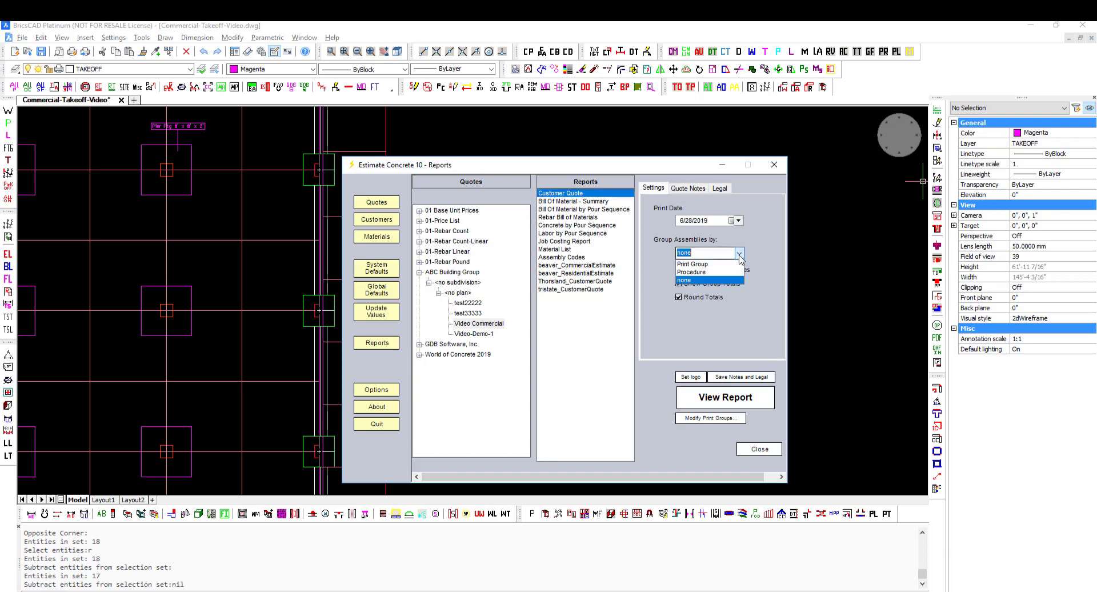
left_click(702, 272)
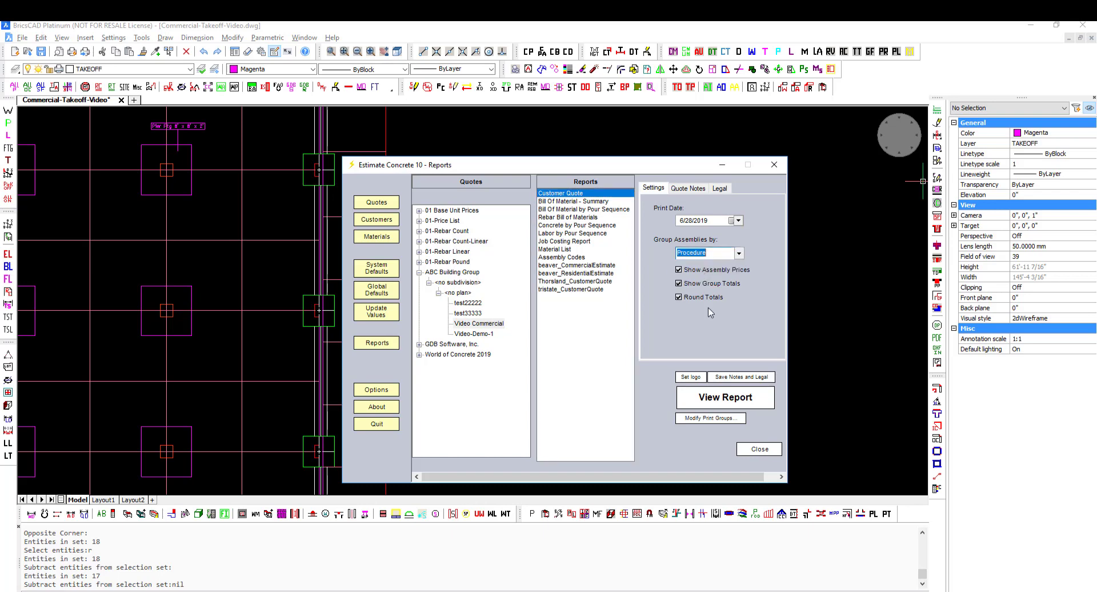
left_click(723, 398)
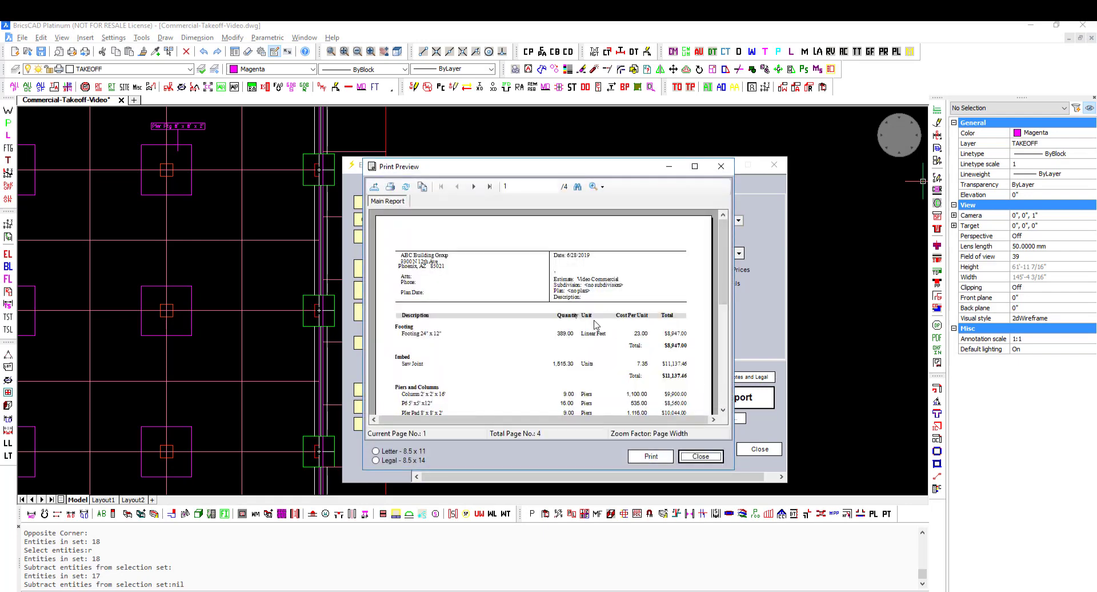
scroll(592, 318, "down", 3)
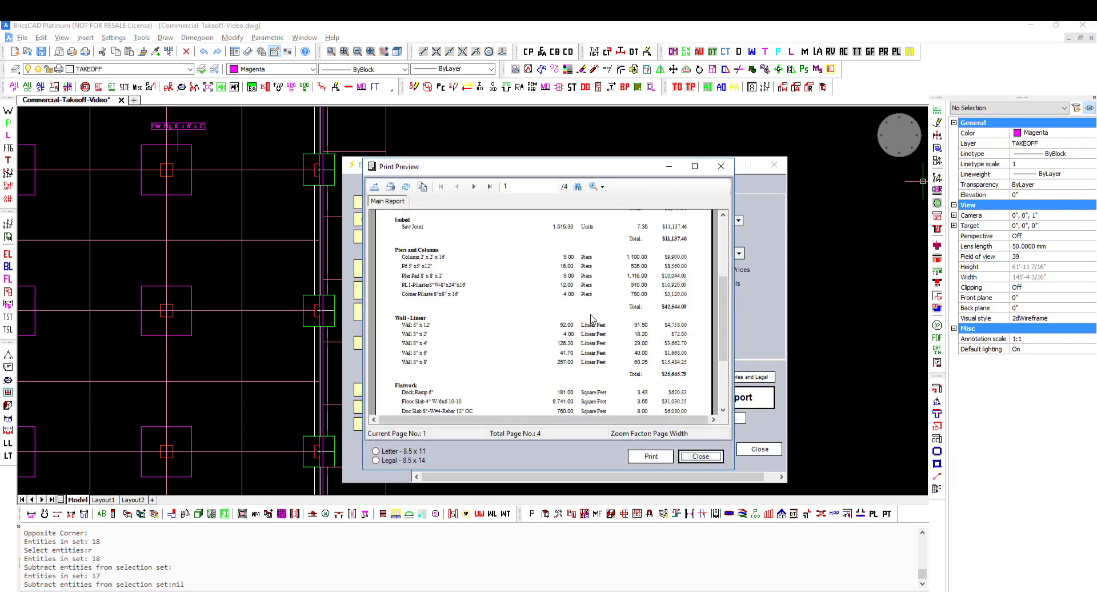
scroll(592, 319, "down", 3)
scroll(592, 319, "down", 2)
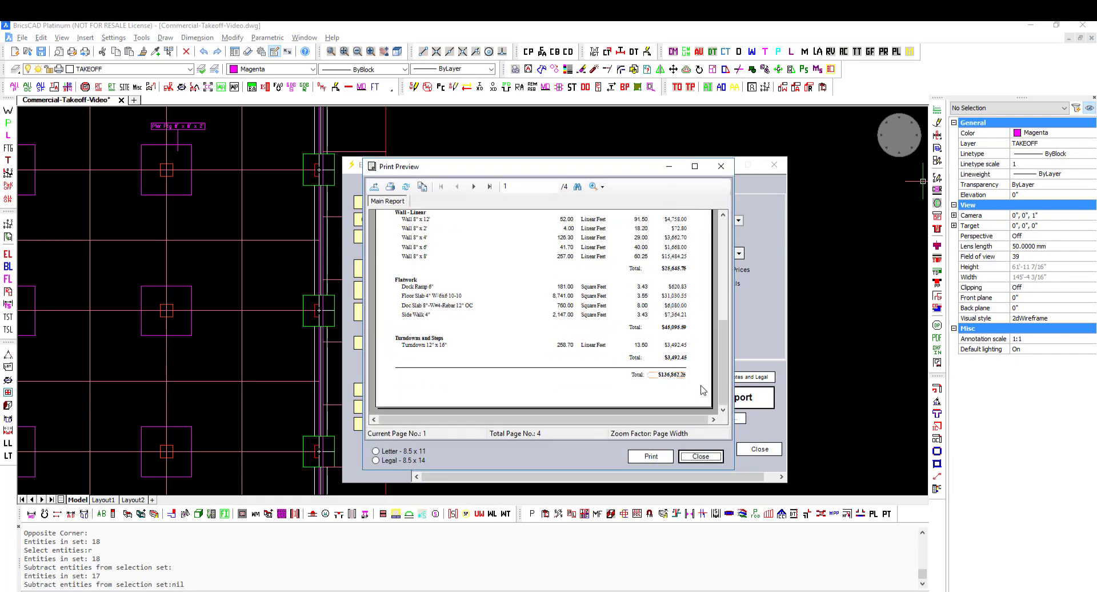
- Regroup the Customer Quote report's assemblies by Print Group and review its preview
left_click(700, 456)
left_click(715, 253)
left_click(692, 264)
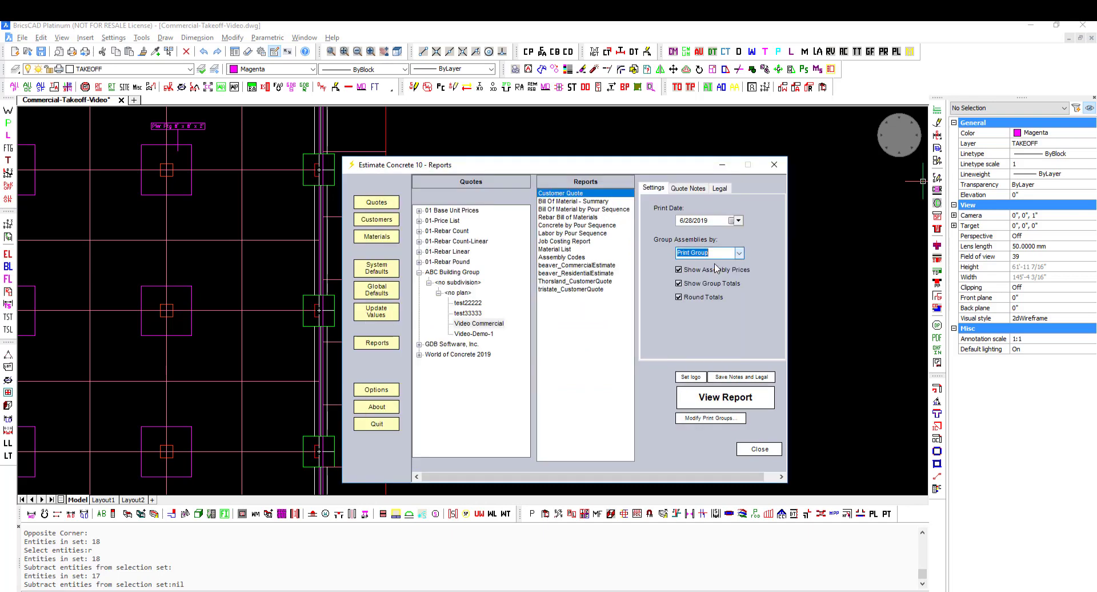
left_click(720, 405)
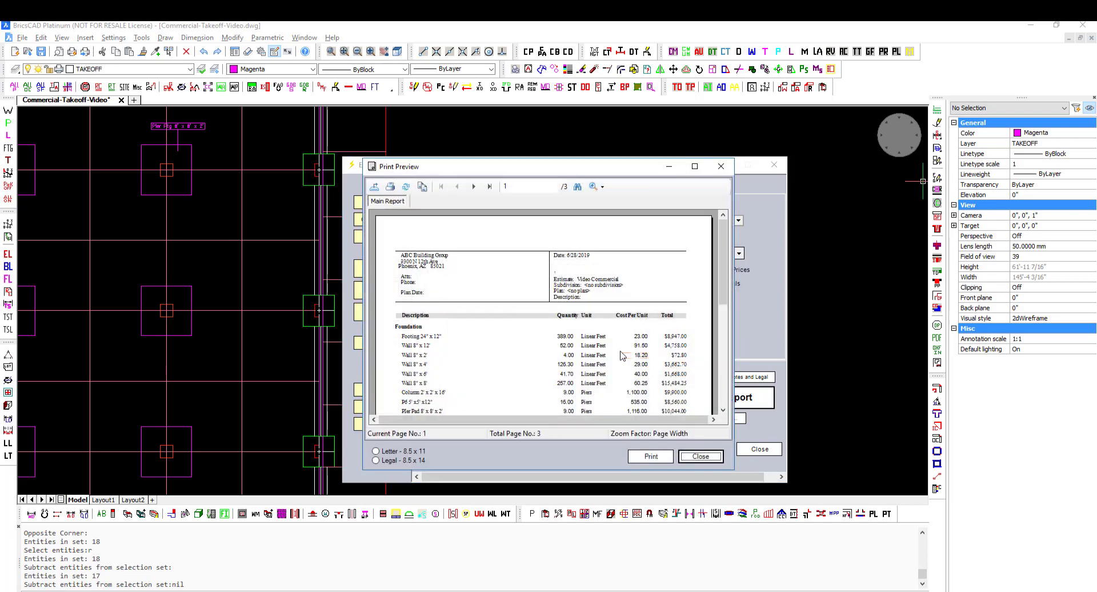
scroll(565, 366, "down", 8)
scroll(565, 366, "down", 3)
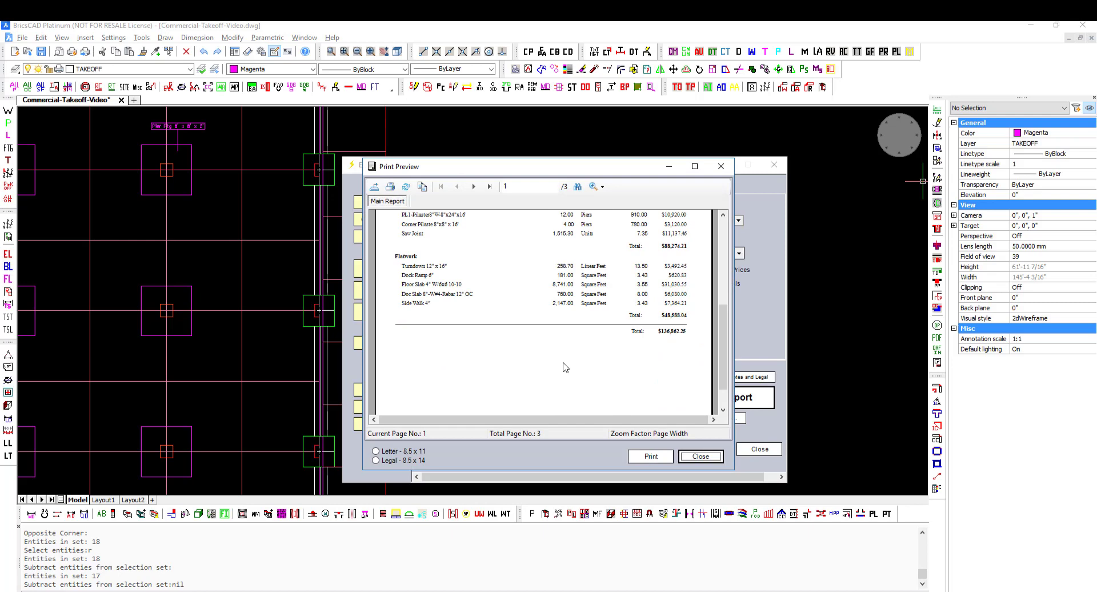
scroll(564, 367, "up", 6)
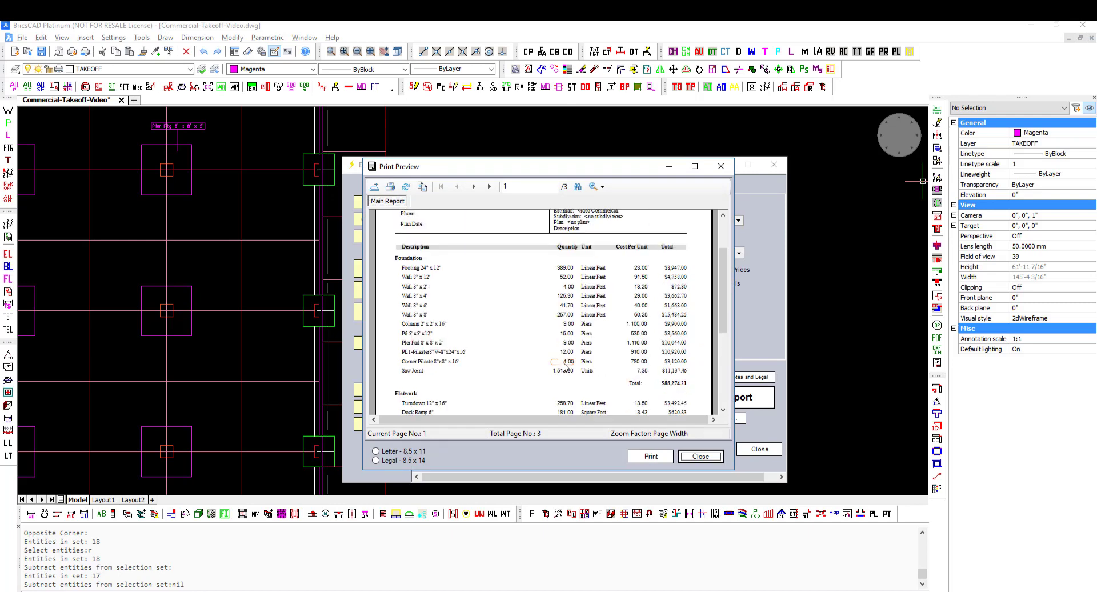
- Preview the Bill Of Material - Summary report, review its material list, and close the reports
left_click(693, 458)
left_click(580, 203)
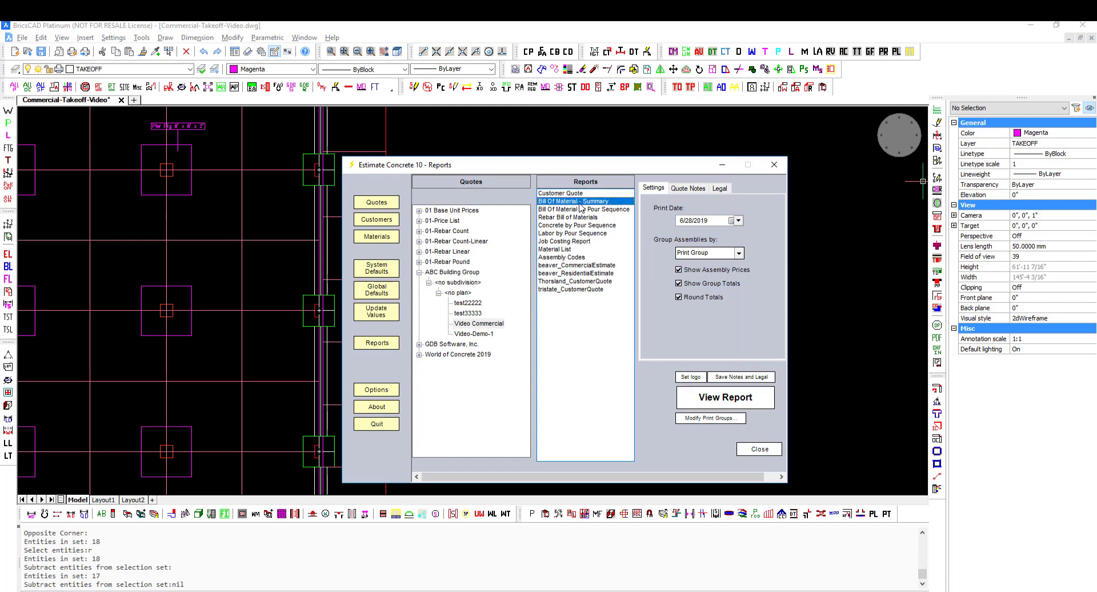
left_click(708, 397)
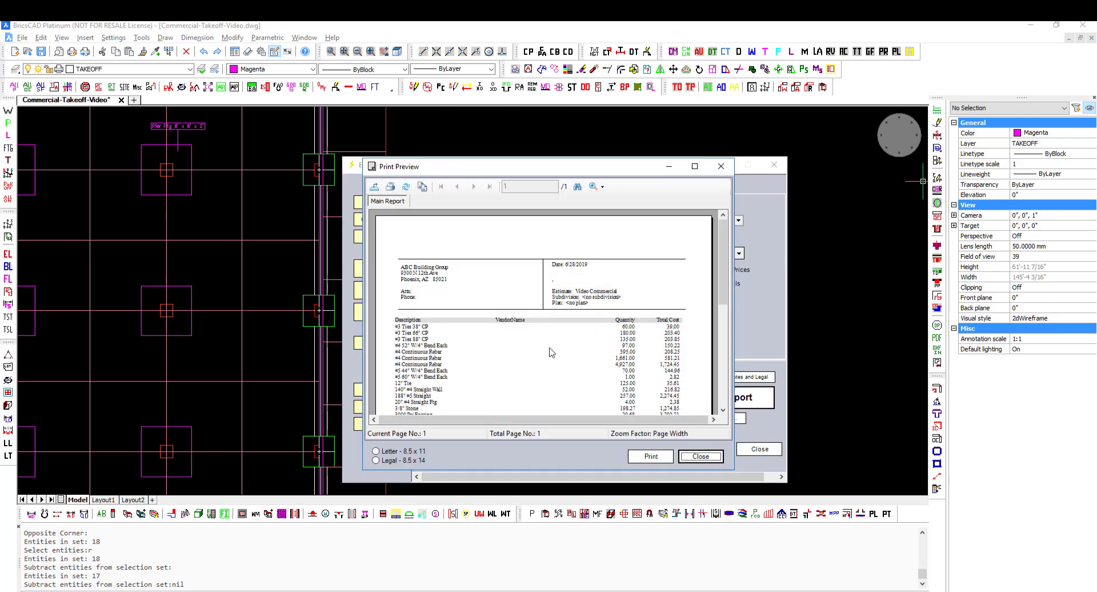
scroll(461, 342, "down", 3)
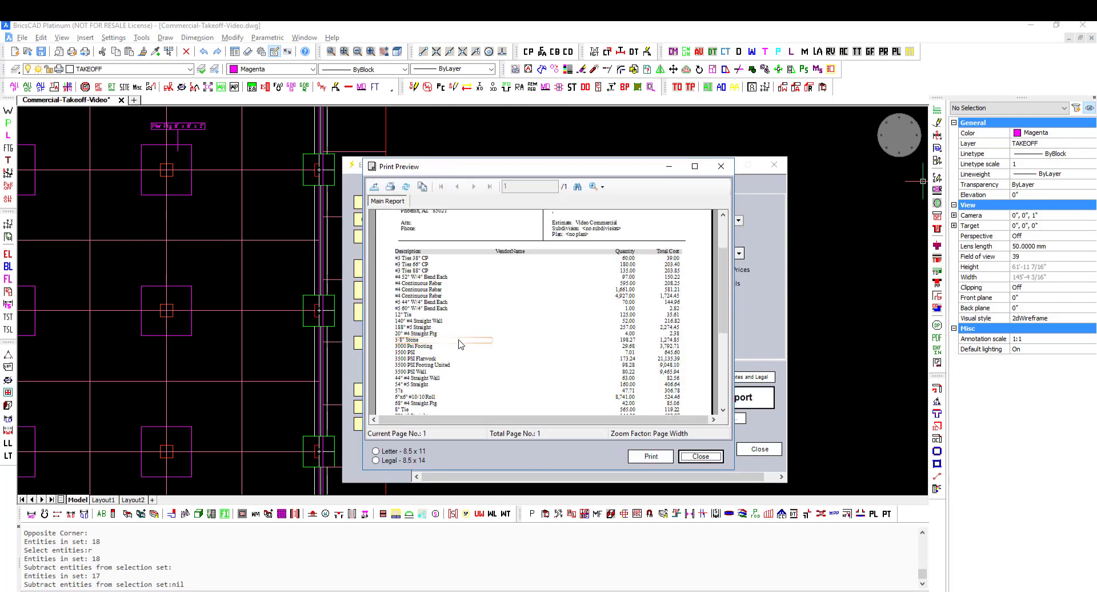
scroll(460, 343, "down", 3)
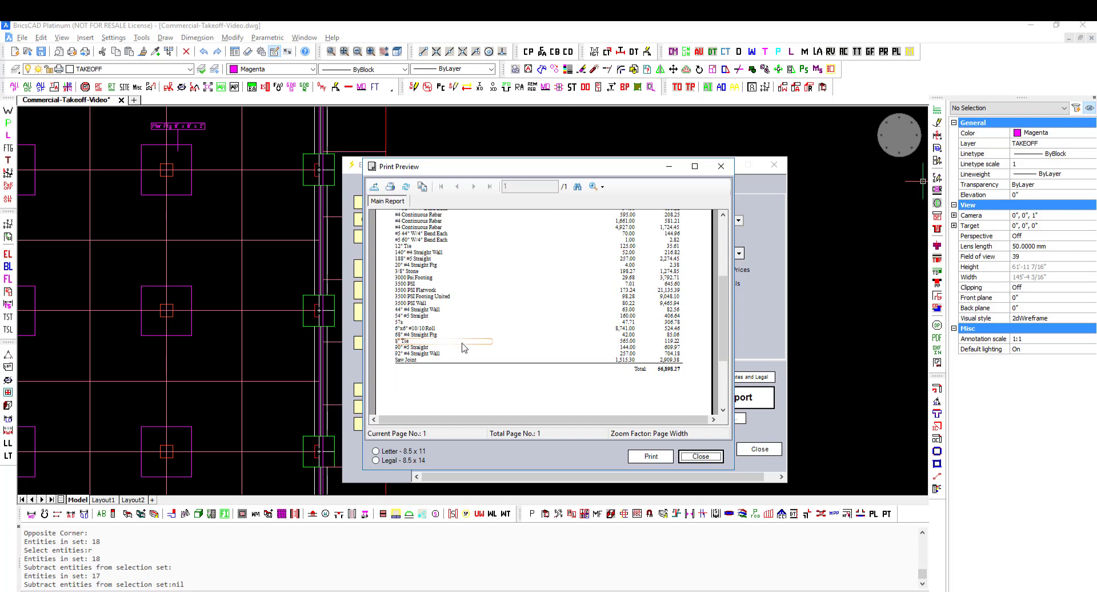
left_click(689, 457)
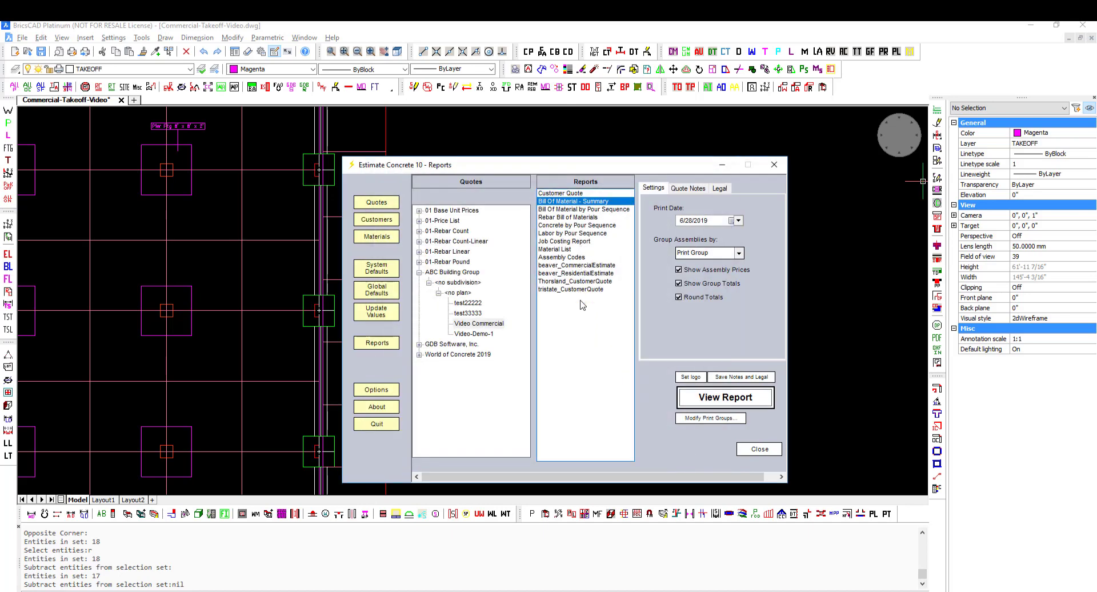
left_click(768, 451)
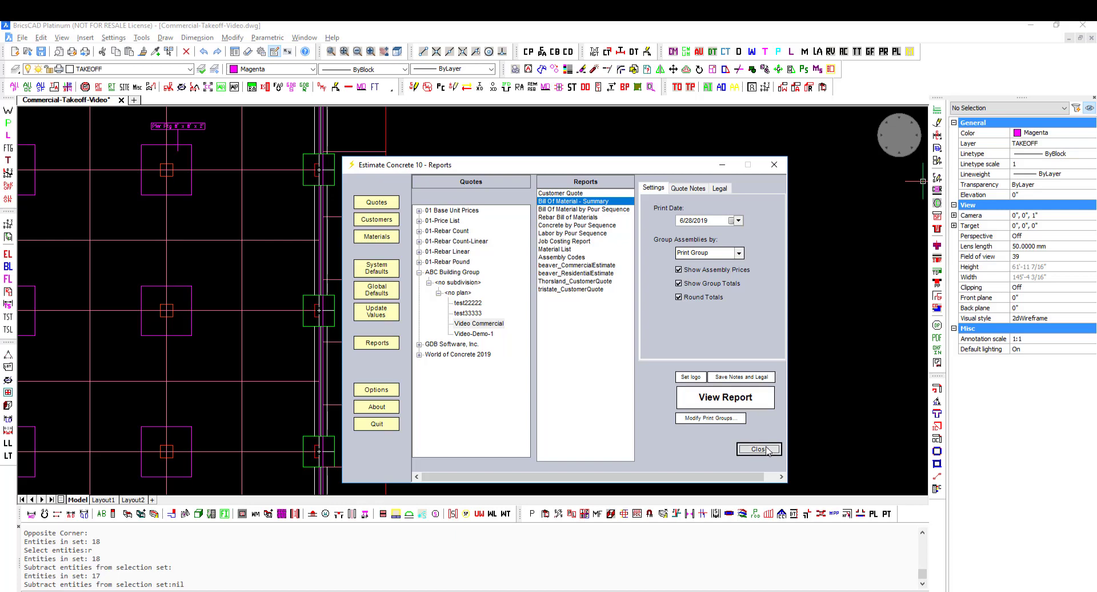